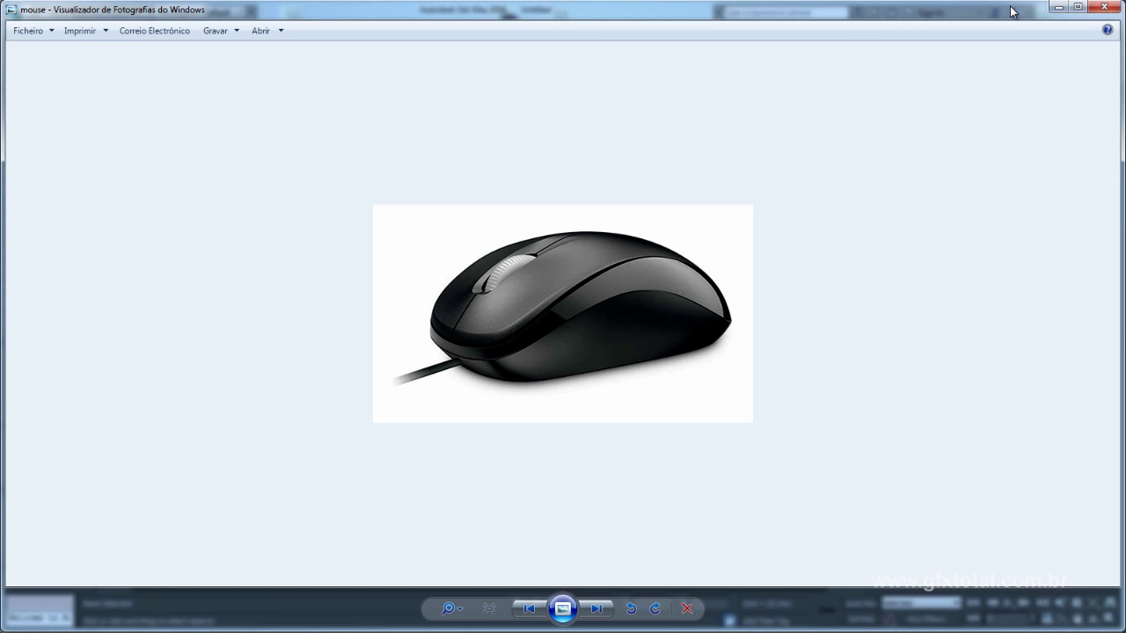
Advance Windows Photo Viewer from the mouse photo to the referência reference sheet.
key("Right")
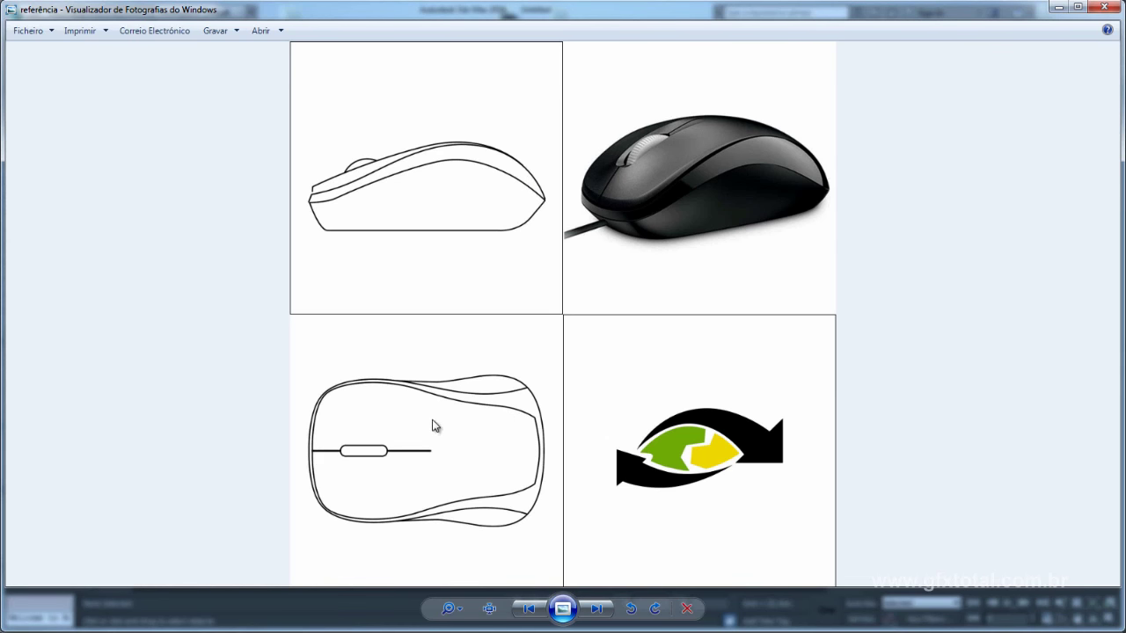
Back in 3ds Max, draw a large square plane in the maximized Left view.
left_click(1060, 7)
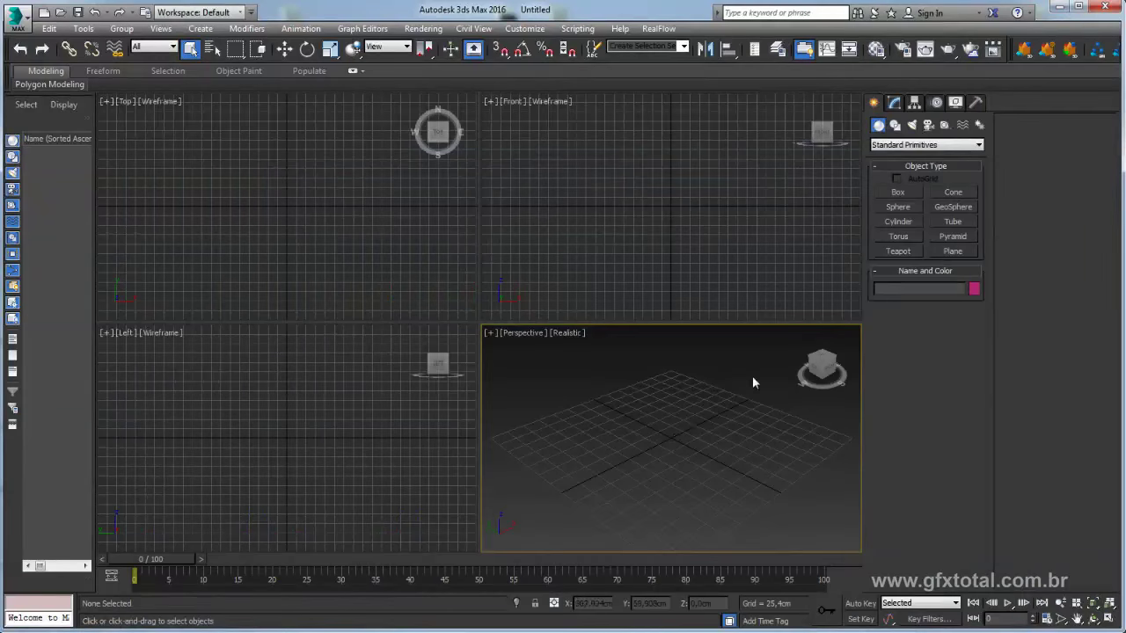
middle_click_drag(677, 440, 674, 408)
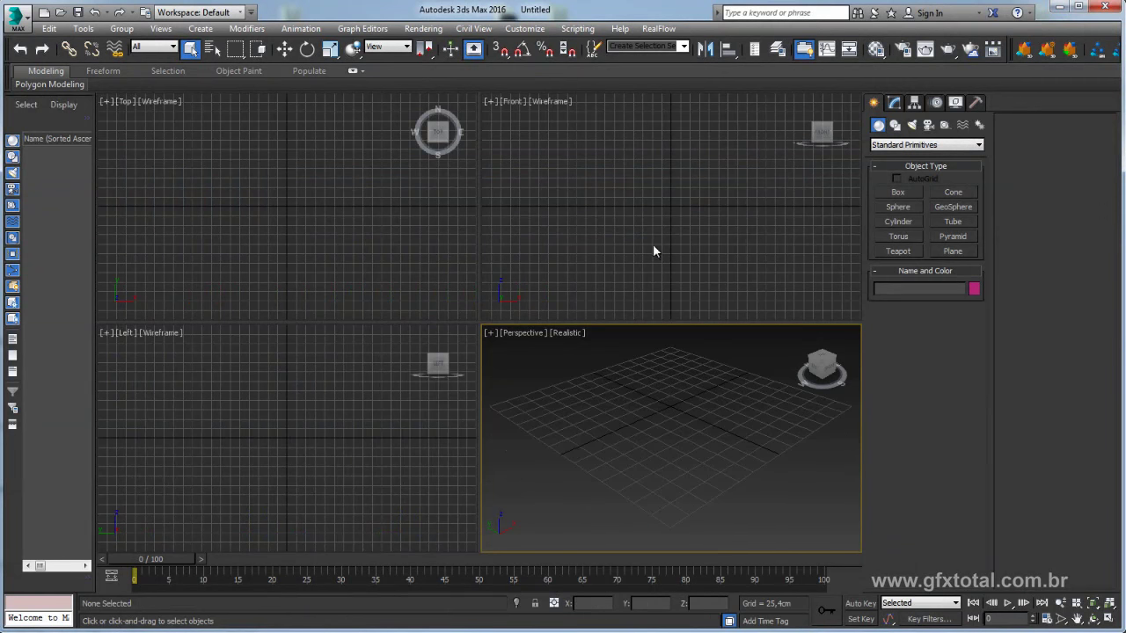
left_click(392, 418)
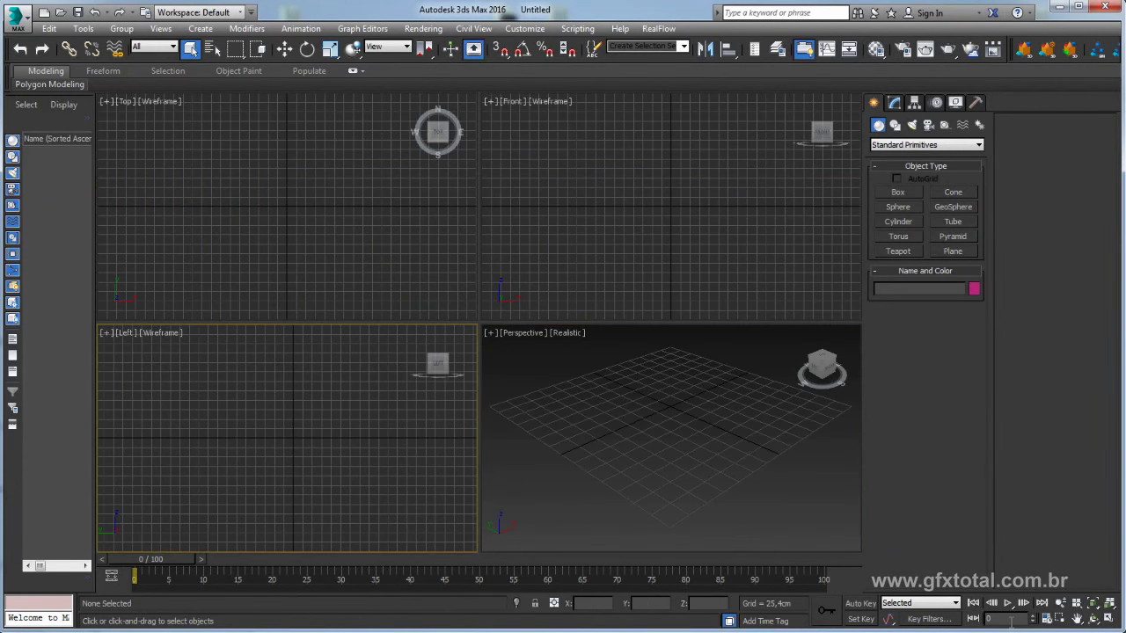
left_click(1110, 620)
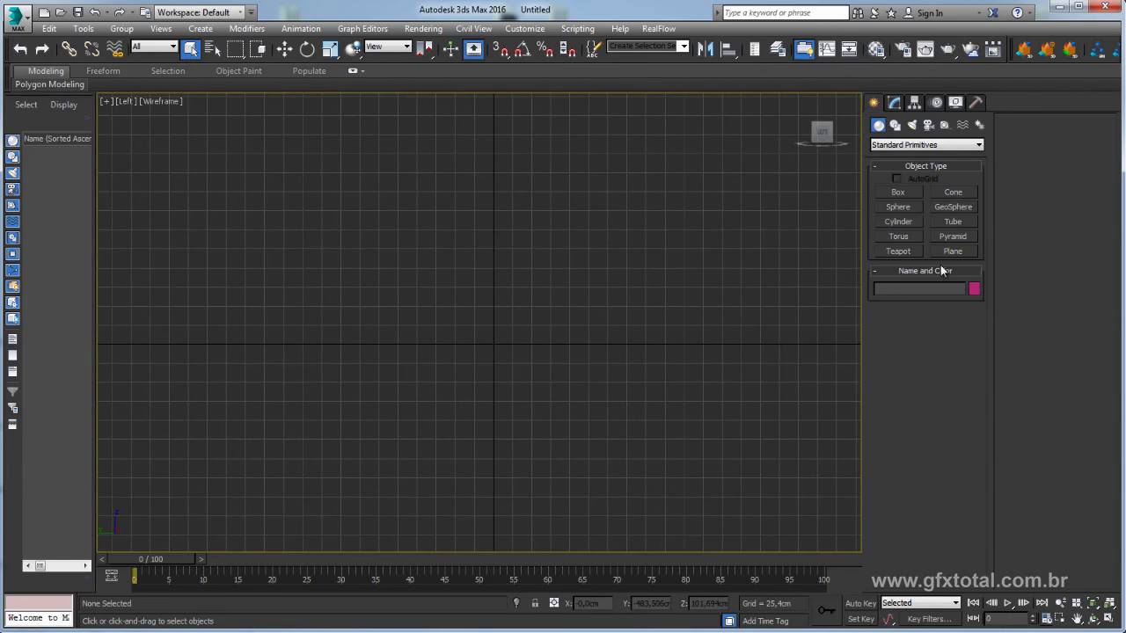
left_click(957, 253)
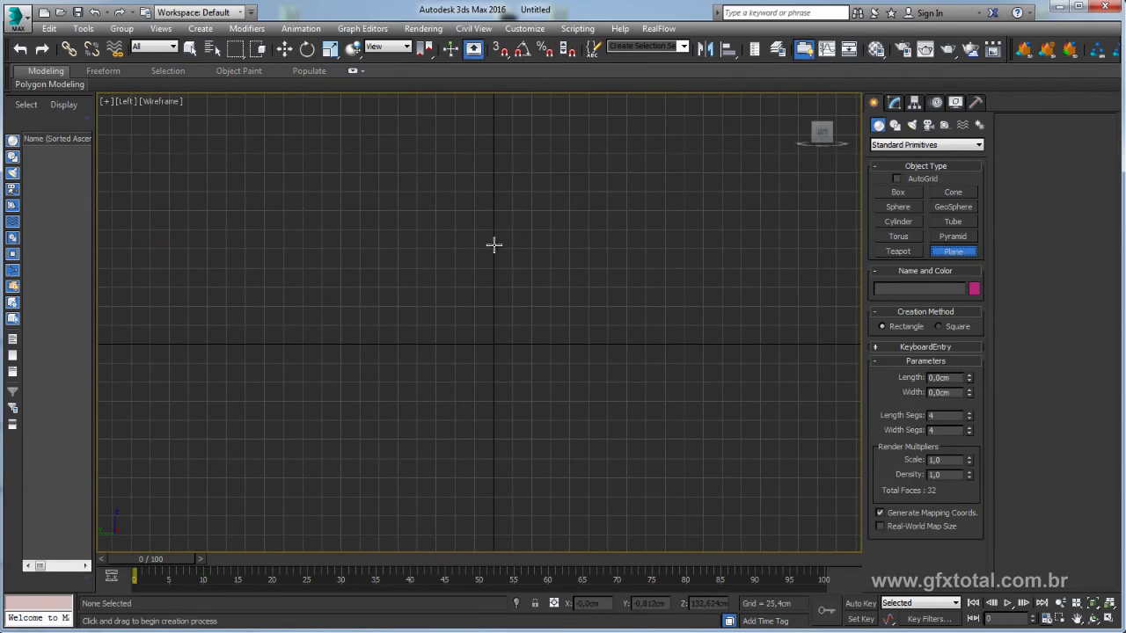
left_click_drag(496, 244, 632, 385)
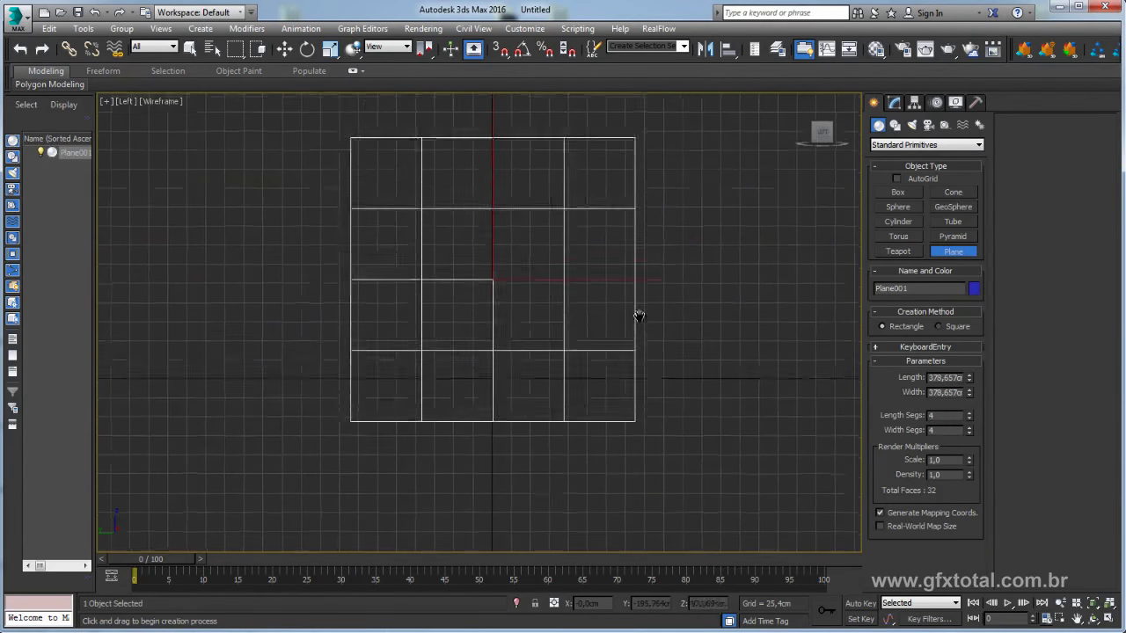
middle_click_drag(639, 311, 638, 366)
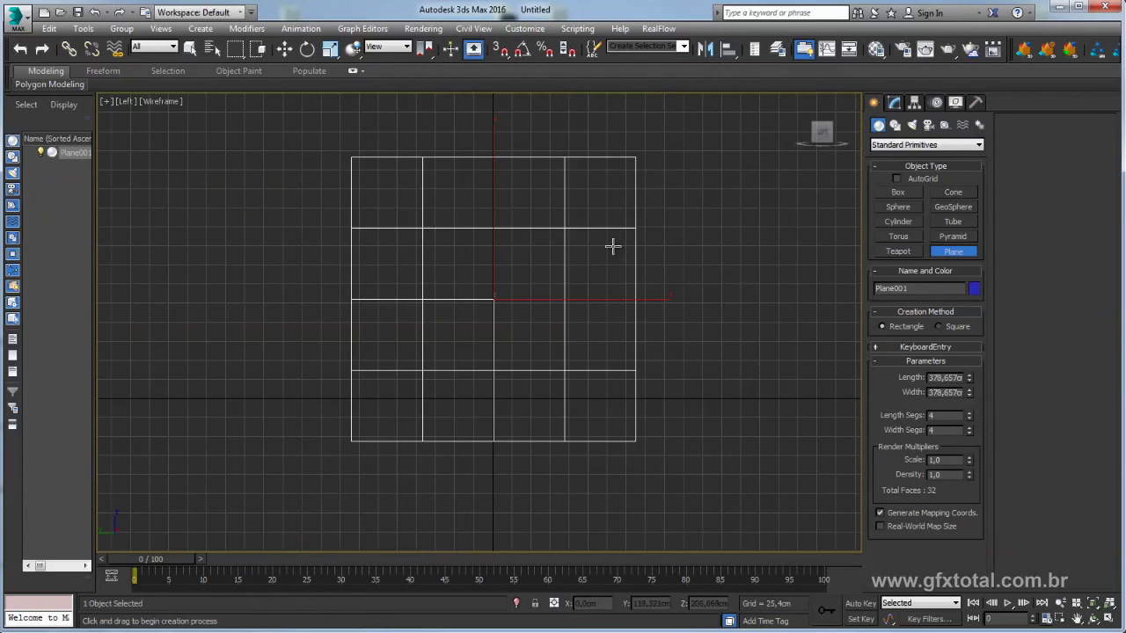
Give the plane 2 length and 2 width segments and show Edged Faces in Perspective.
left_click(969, 417)
left_click(968, 419)
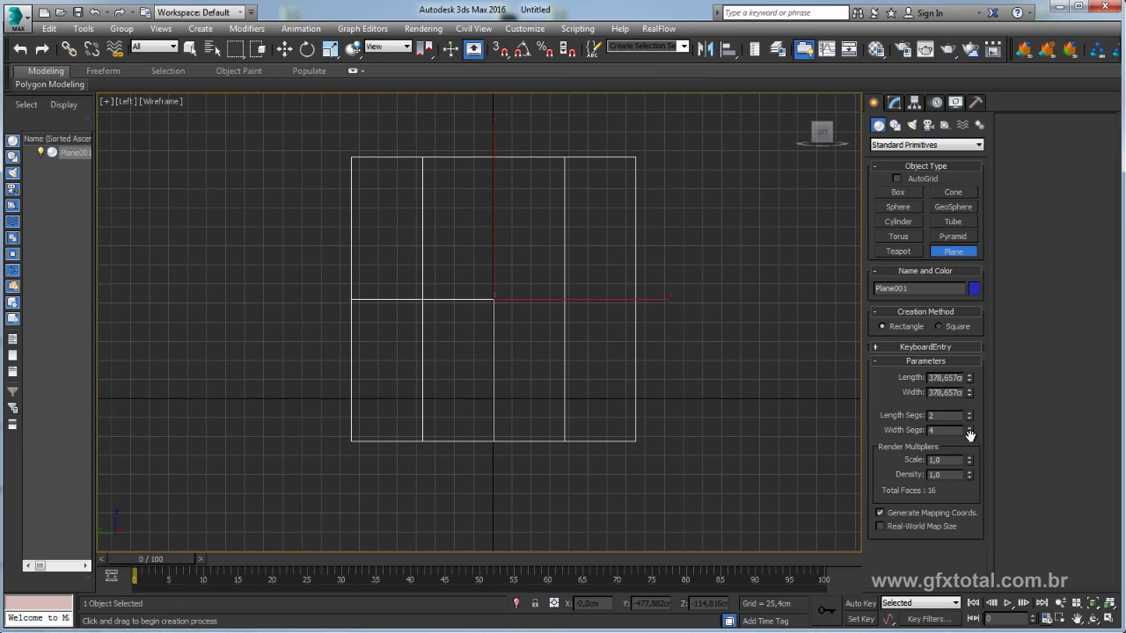
left_click(970, 432)
left_click(970, 432)
middle_click_drag(566, 309, 568, 336)
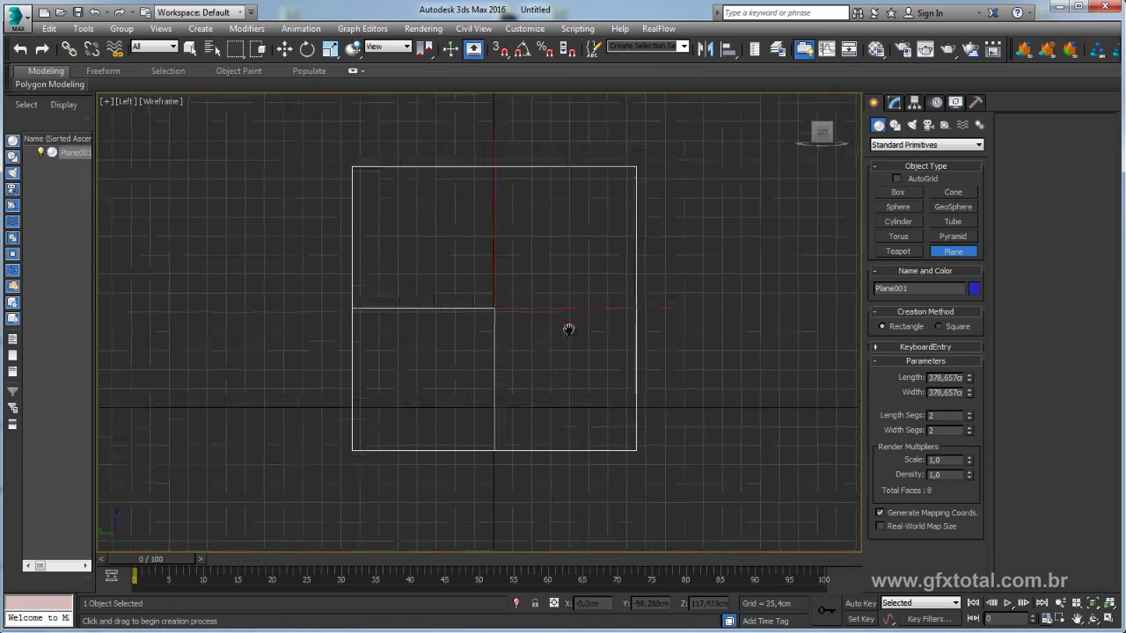
left_click(1108, 618)
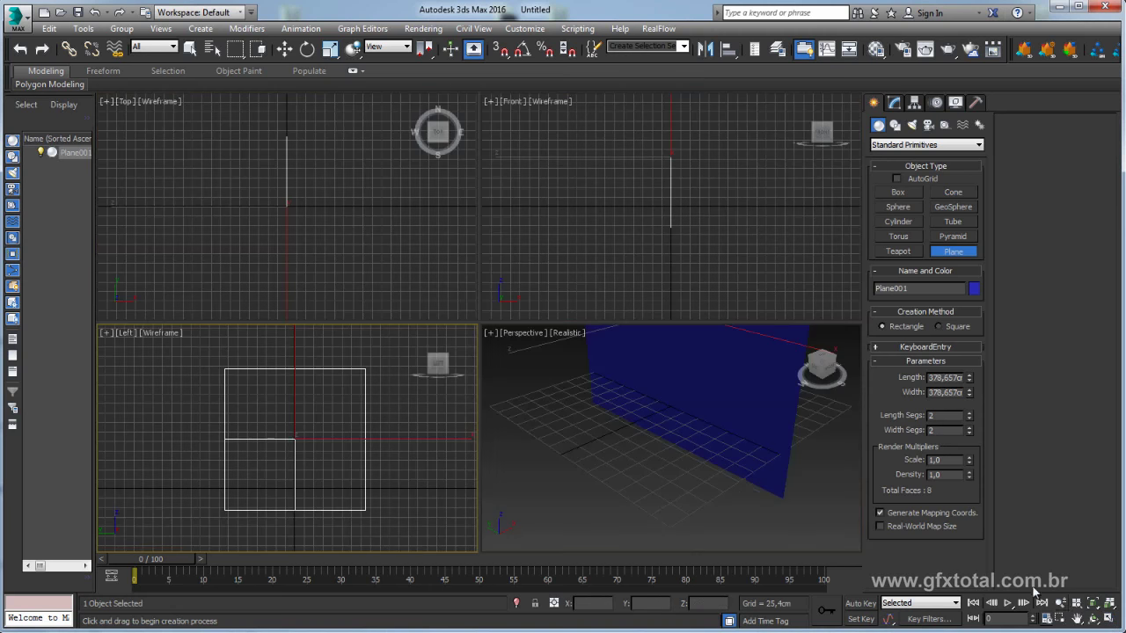
mouse_move(773, 494)
middle_mouse_down()
mouse_move(734, 489)
mouse_move(786, 490)
middle_mouse_up()
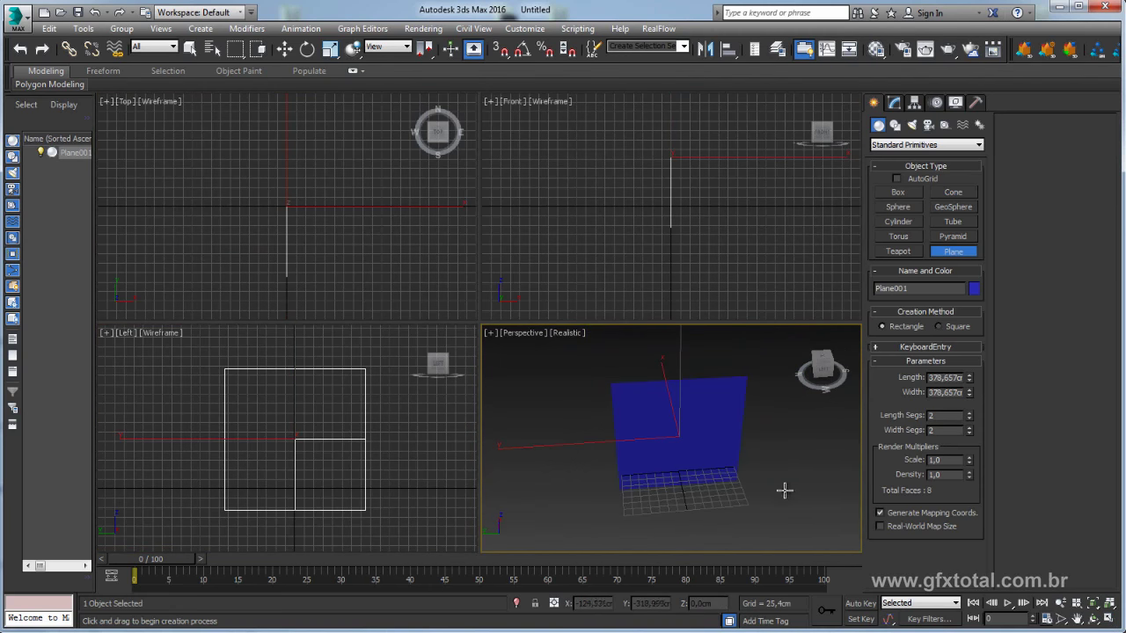
key("F4")
middle_click_drag(678, 475, 747, 470, "alt")
right_click(691, 446)
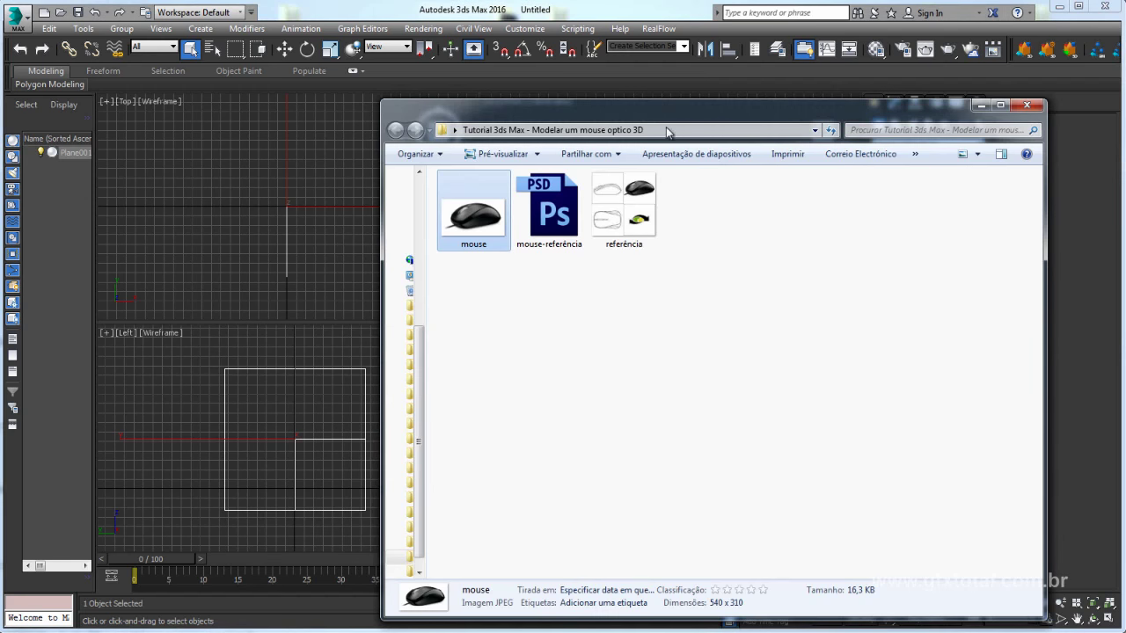
Apply the referência image to the plane as its texture.
mouse_move(707, 110)
left_mouse_down()
mouse_move(974, 388)
mouse_move(1105, 322)
left_mouse_up()
left_click_drag(1021, 423, 664, 446)
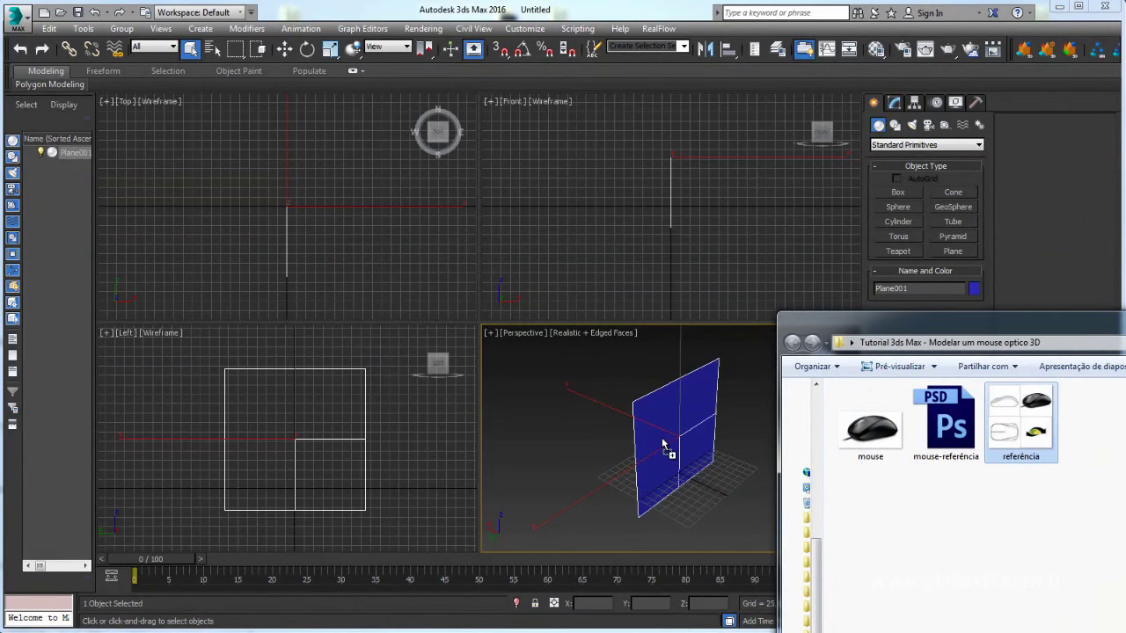
left_click_drag(1017, 331, 281, 188)
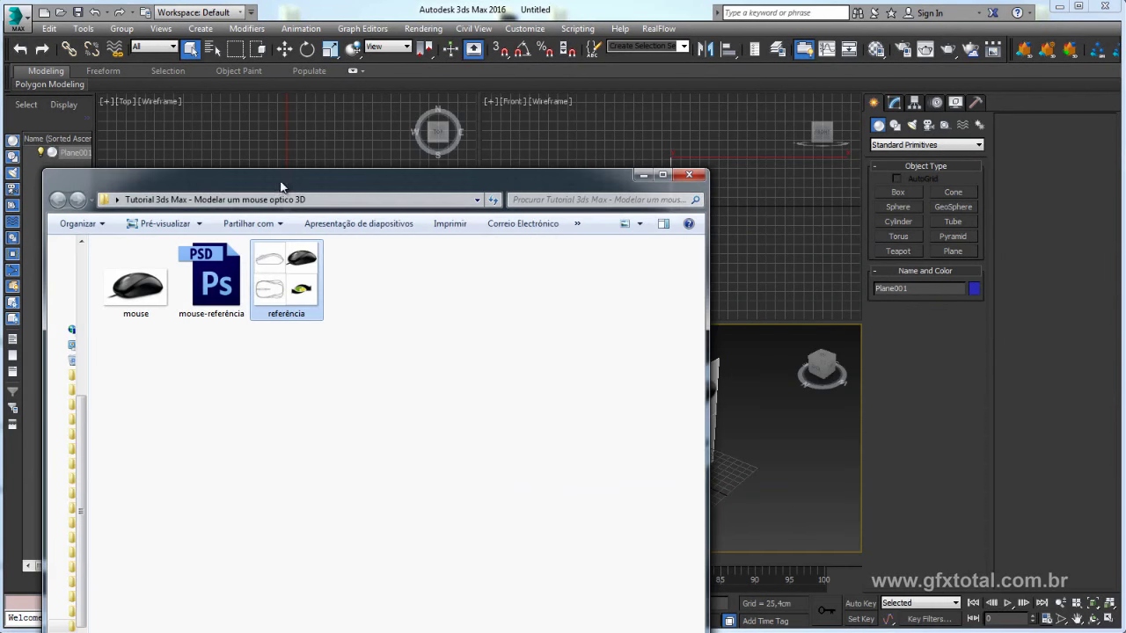
left_click(643, 174)
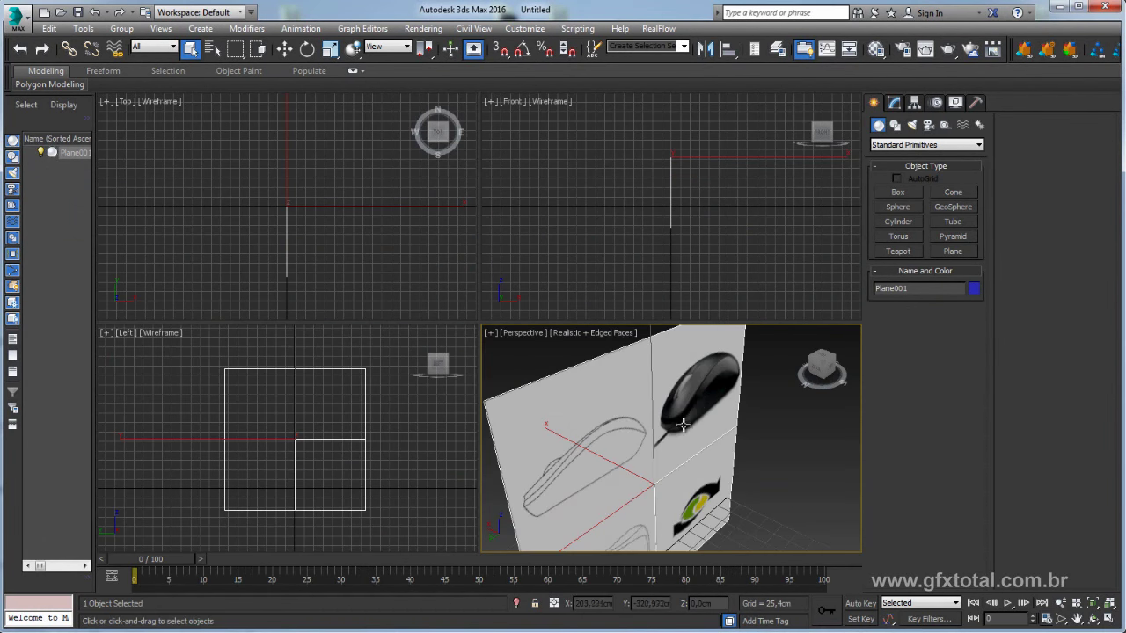
scroll(683, 425, "down", 3)
Convert the plane to Editable Poly and detach one quarter as a separate panel.
right_click(670, 425)
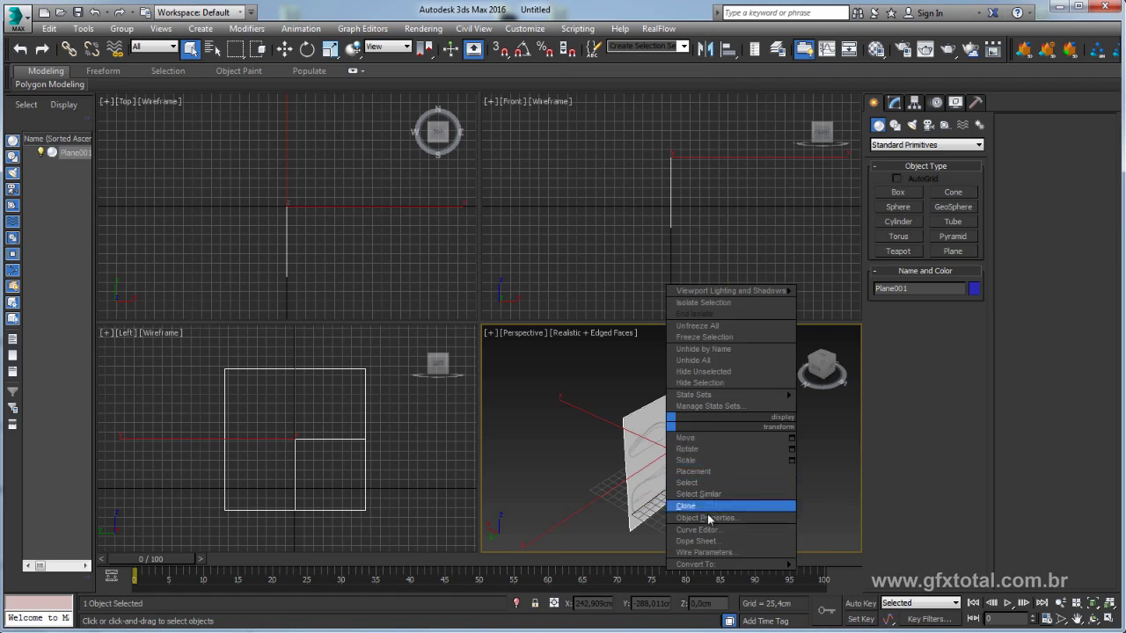
left_click(845, 575)
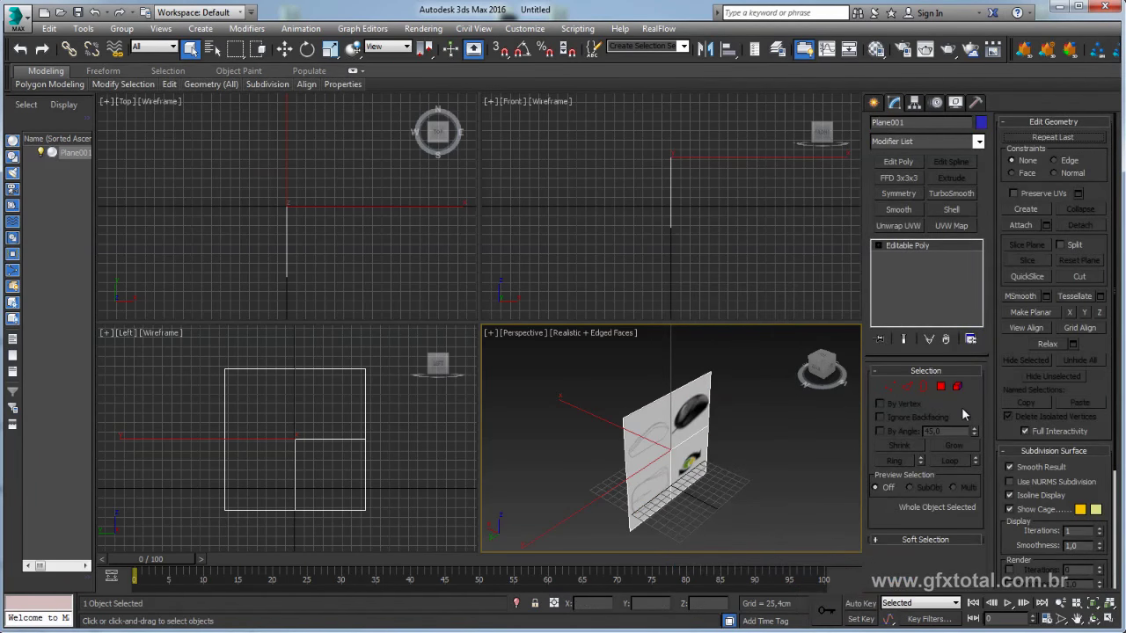
left_click(940, 387)
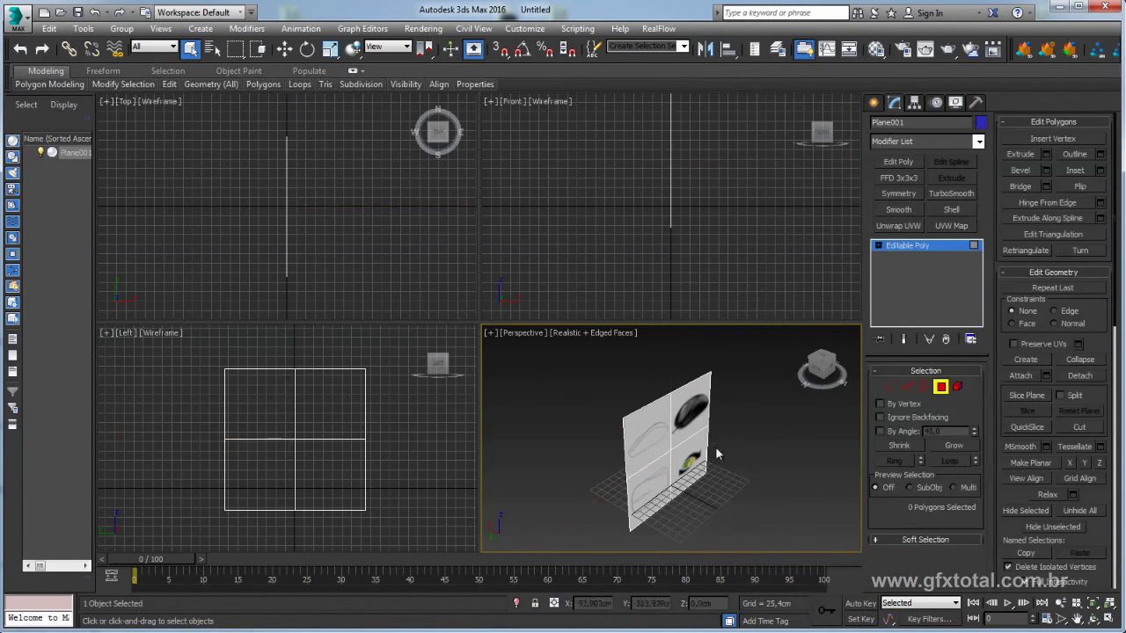
left_click(655, 427)
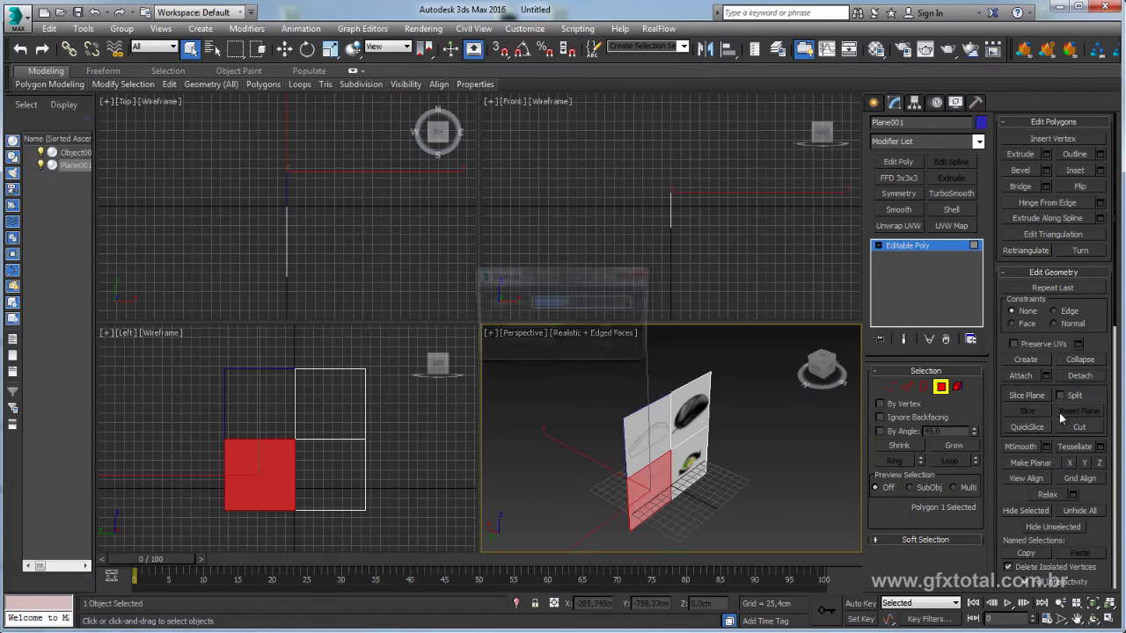
left_click(691, 409)
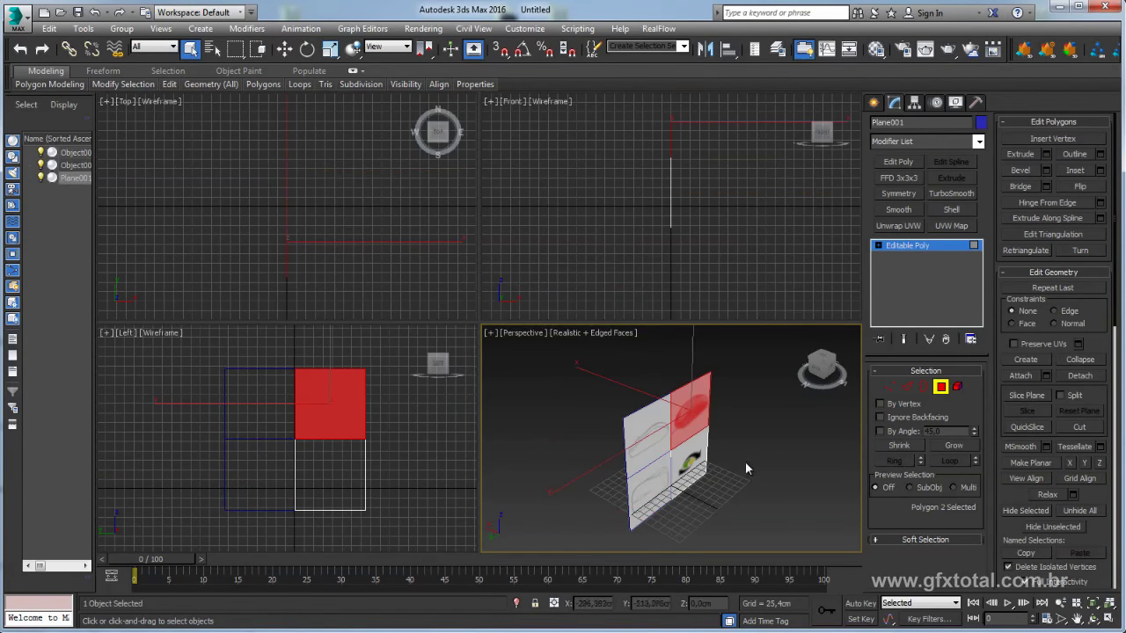
Delete the logo quarter and select all three reference panels.
left_click(703, 458)
key("Delete")
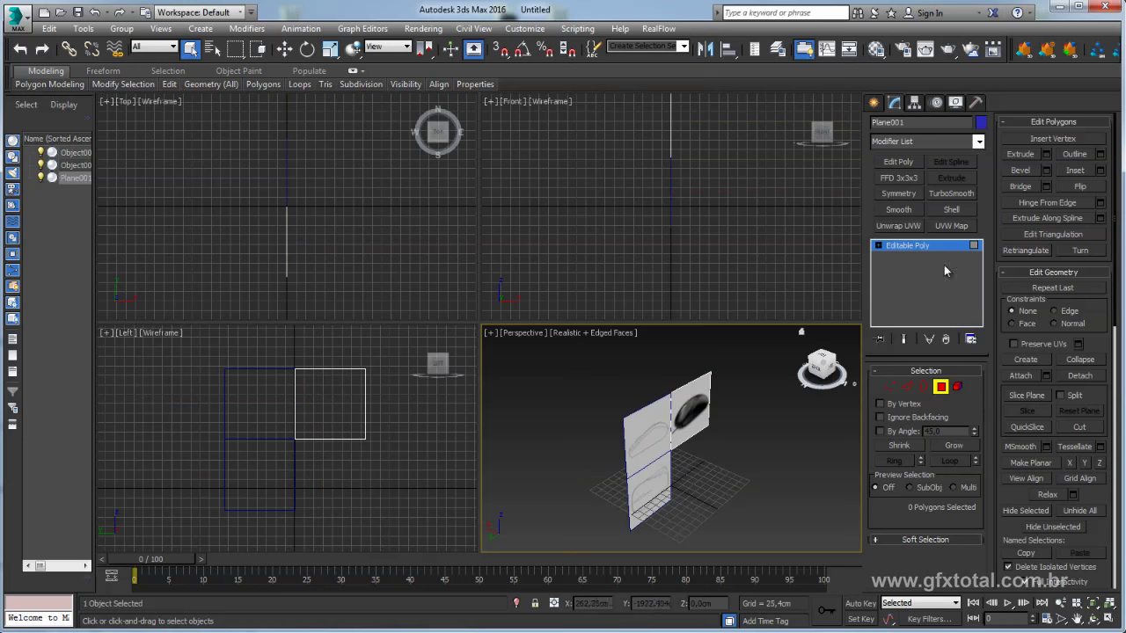
left_click(936, 250)
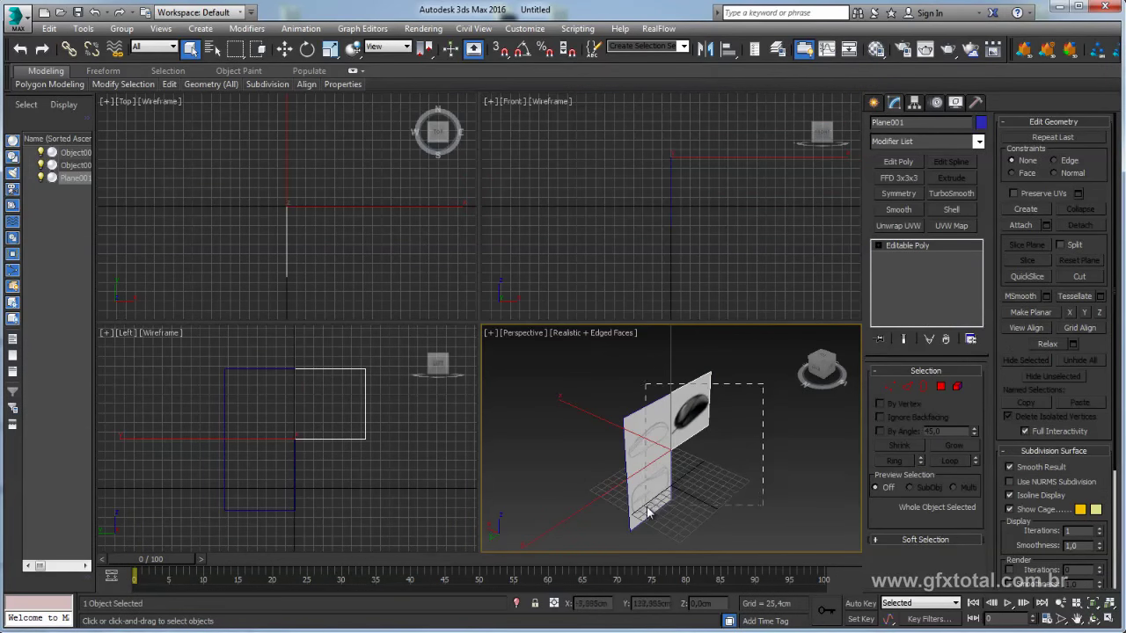
key("ctrl+a")
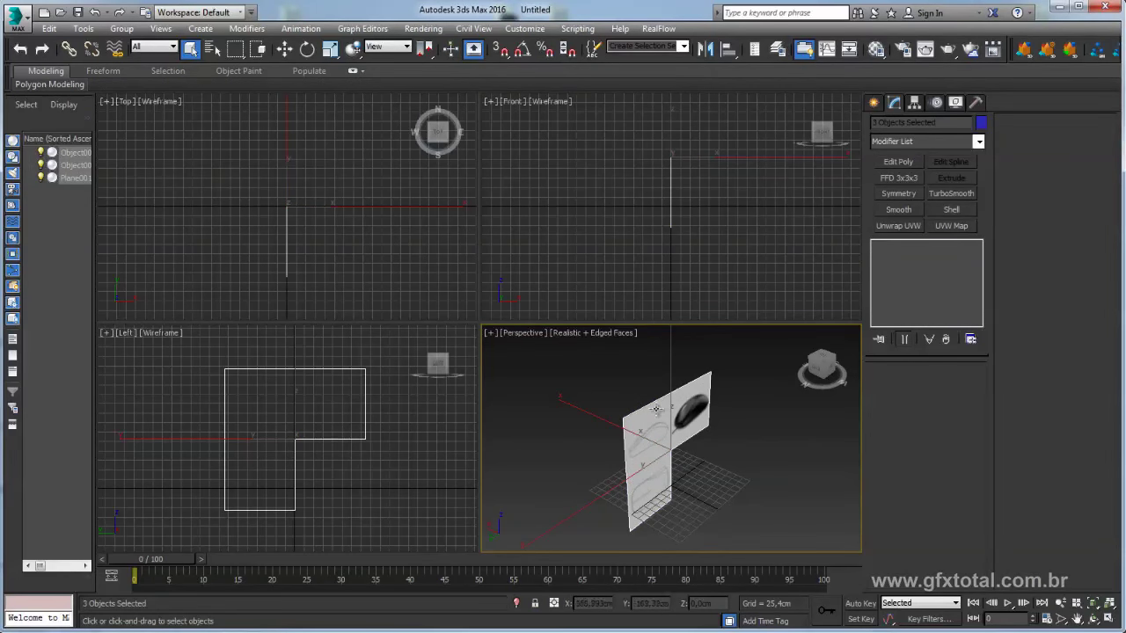
Centre each panel's pivot on its object using Affect Pivot Only and Center to Object.
left_click(914, 102)
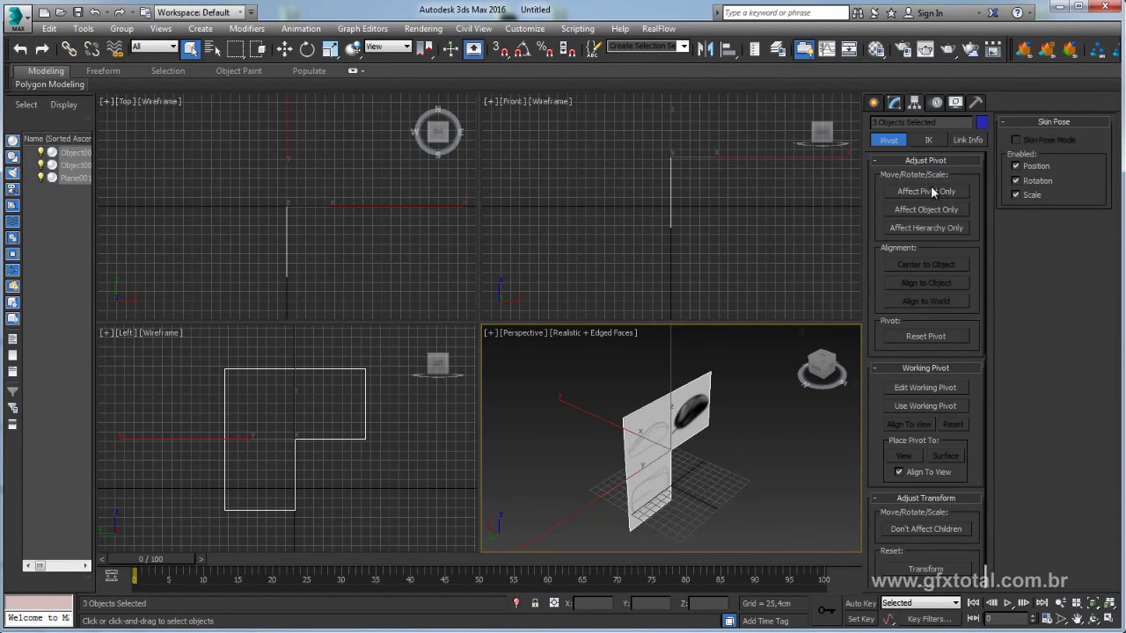
left_click(930, 189)
left_click(925, 264)
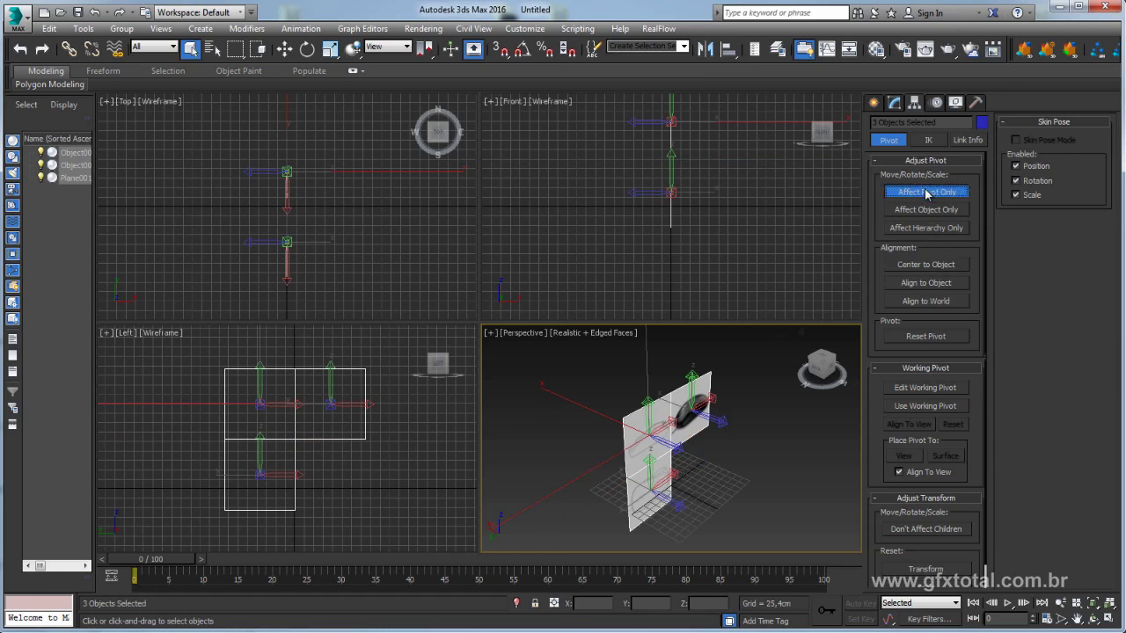
left_click(928, 191)
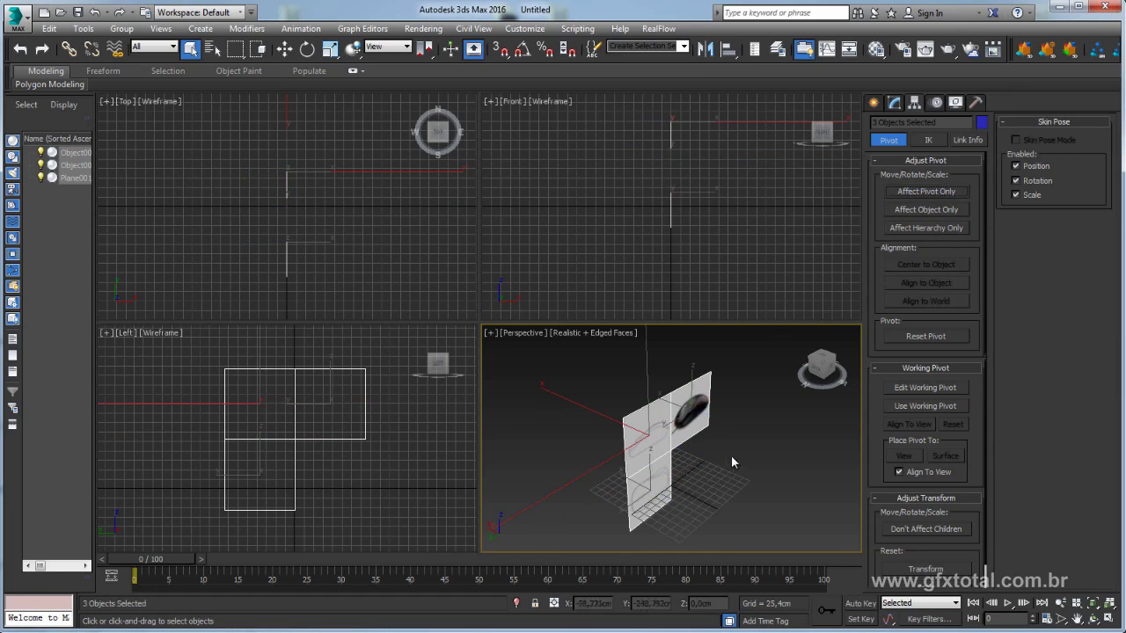
Maximize the Perspective view and select the Object002 reference panel.
left_click(1109, 619)
scroll(633, 391, "up", 2)
scroll(607, 361, "up", 1)
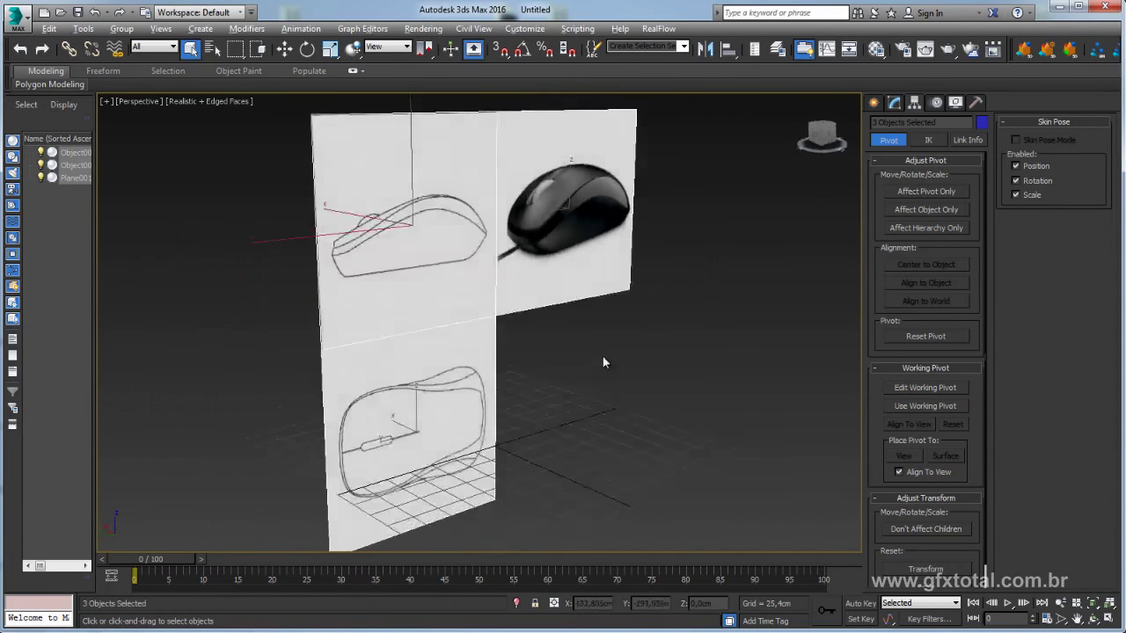
left_click(437, 451)
Turn on angle snap and rotate Object002 90 degrees to stand it upright.
middle_click_drag(470, 428, 579, 350)
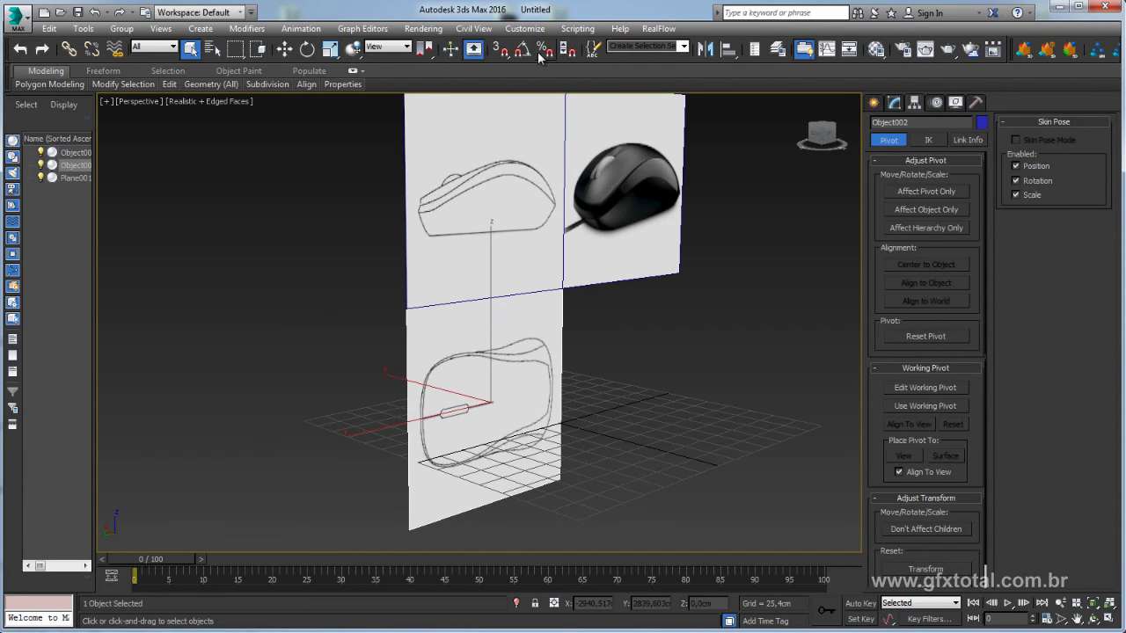
key("a")
key("e")
left_click_drag(585, 378, 563, 322)
Move the vertical sketch plane off to the left.
key("w")
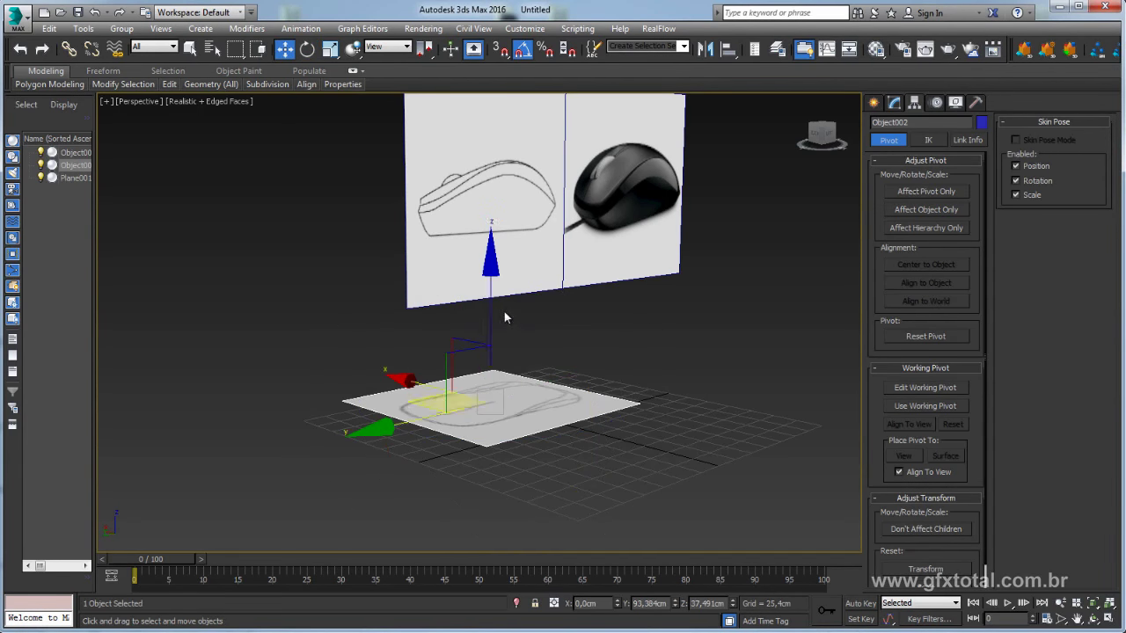
mouse_move(506, 317)
middle_mouse_down("alt")
mouse_move(532, 426)
mouse_move(556, 453)
mouse_move(589, 450)
mouse_move(518, 429)
middle_mouse_up("alt")
left_click(461, 261)
mouse_move(461, 261)
middle_mouse_down("alt")
mouse_move(440, 220)
mouse_move(478, 243)
mouse_move(452, 181)
middle_mouse_up("alt")
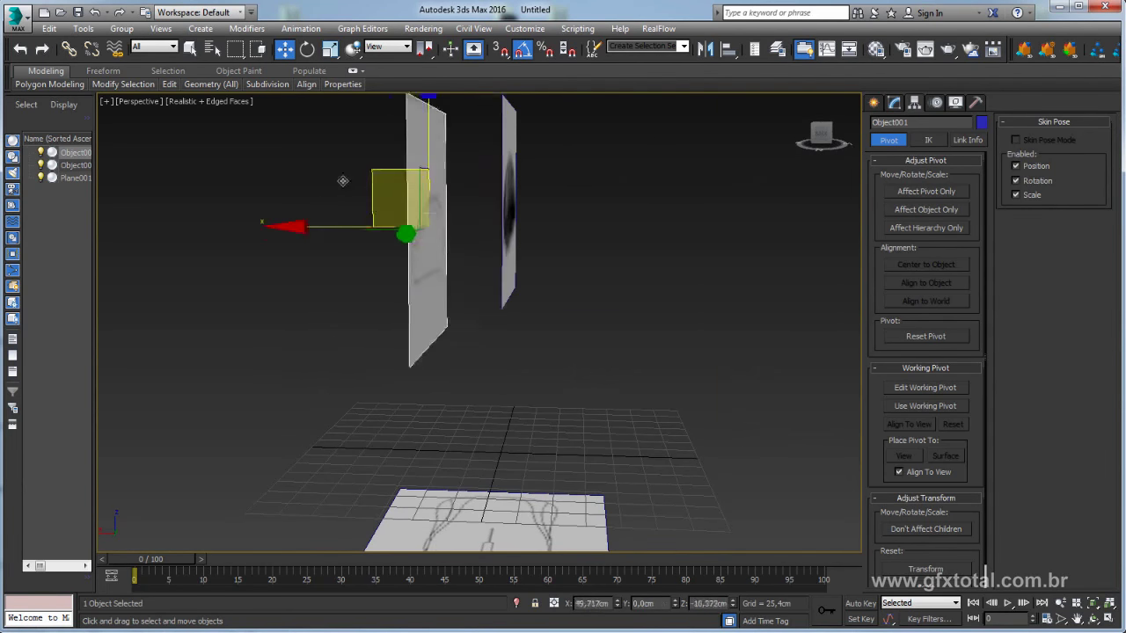
left_click_drag(441, 153, 220, 264)
Rotate the mouse photo plane -45° about Z and lower it beside the sketch.
middle_click_drag(369, 384, 463, 289, "alt")
left_click(462, 288)
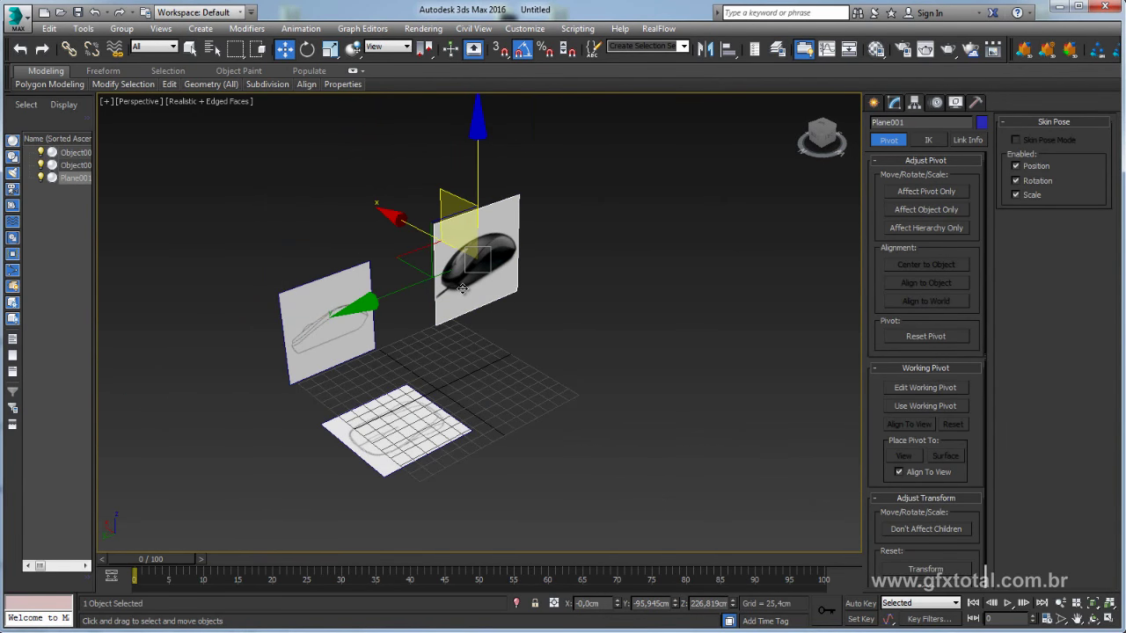
key("e")
left_click_drag(514, 325, 486, 335)
key("w")
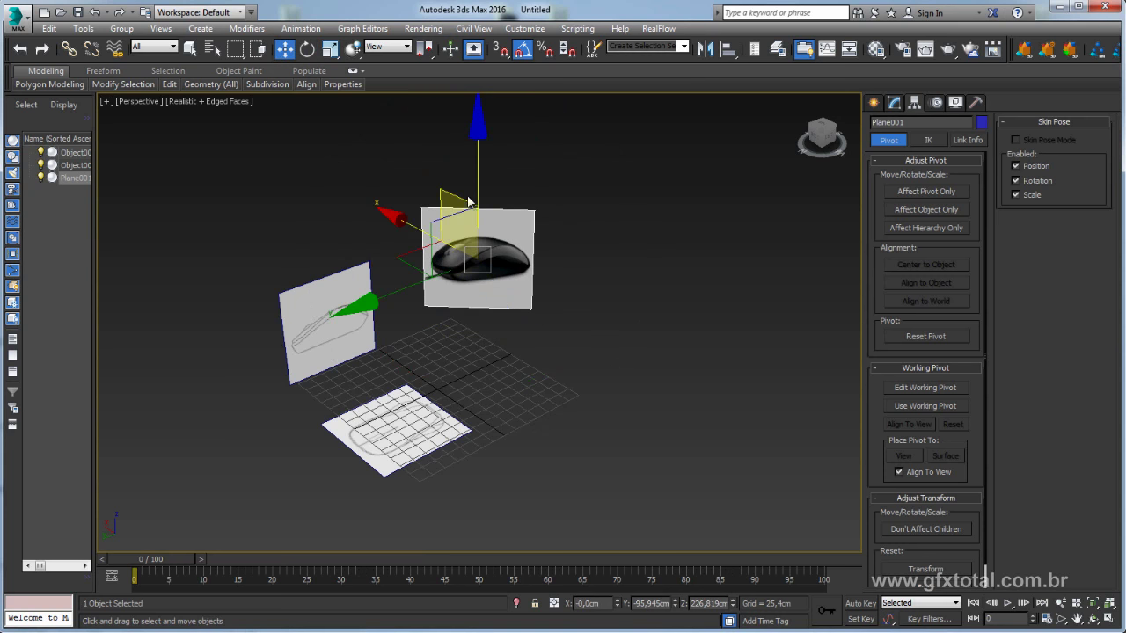
left_click_drag(484, 180, 484, 242)
mouse_move(484, 241)
middle_mouse_down("alt")
mouse_move(461, 244)
mouse_move(409, 330)
mouse_move(527, 269)
mouse_move(635, 235)
middle_mouse_up("alt")
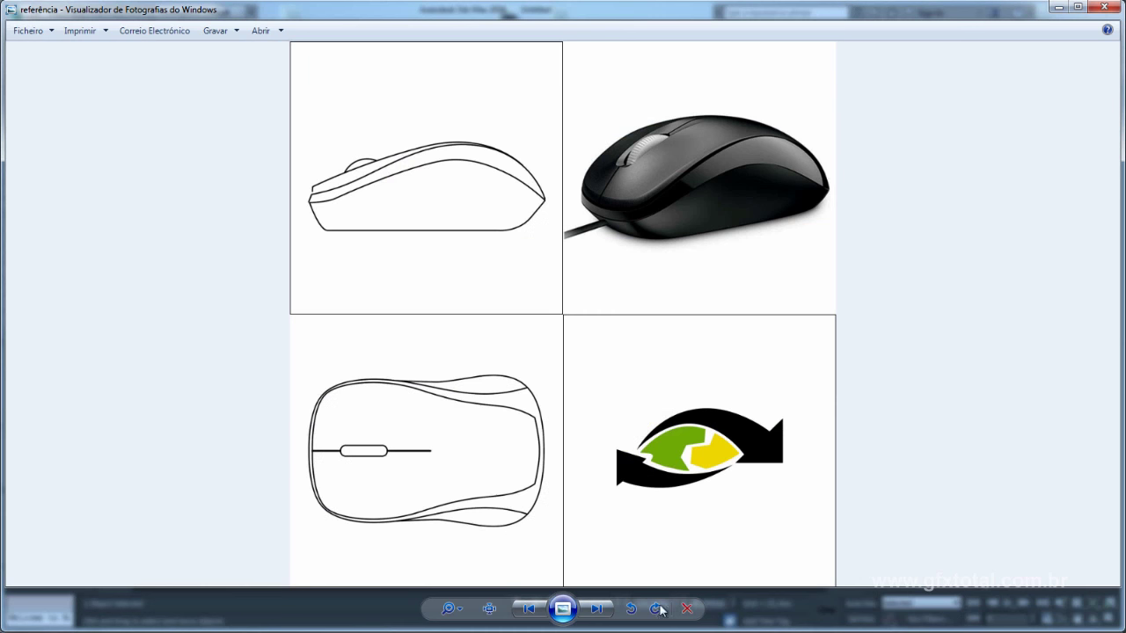
Step to the mouse photo in Photo Viewer, then minimize the viewer.
left_click(598, 609)
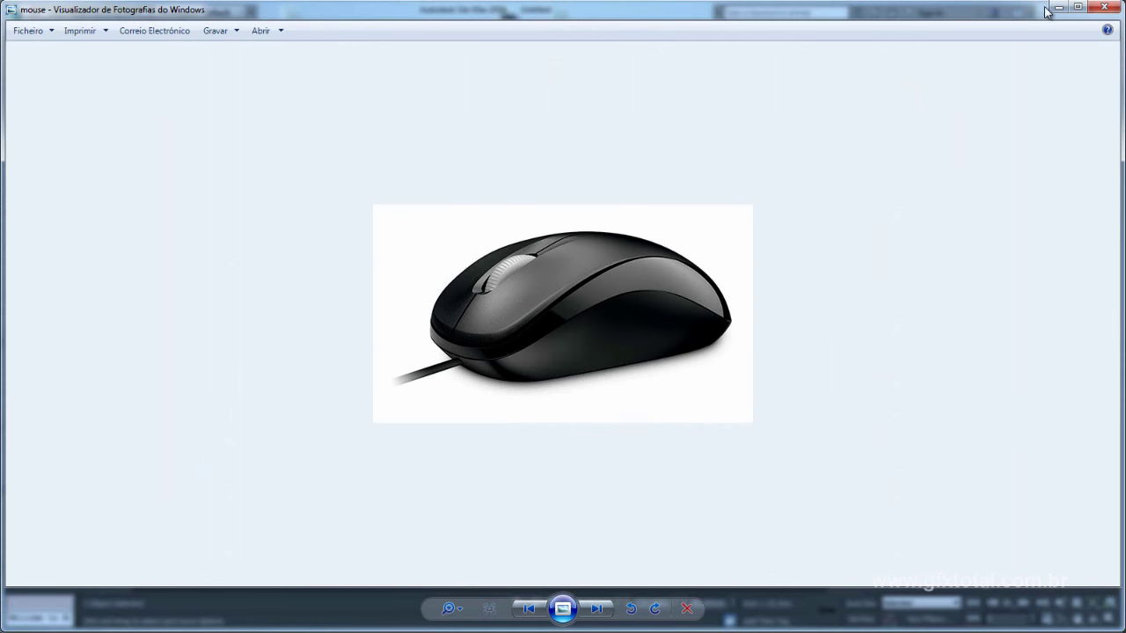
left_click(1058, 7)
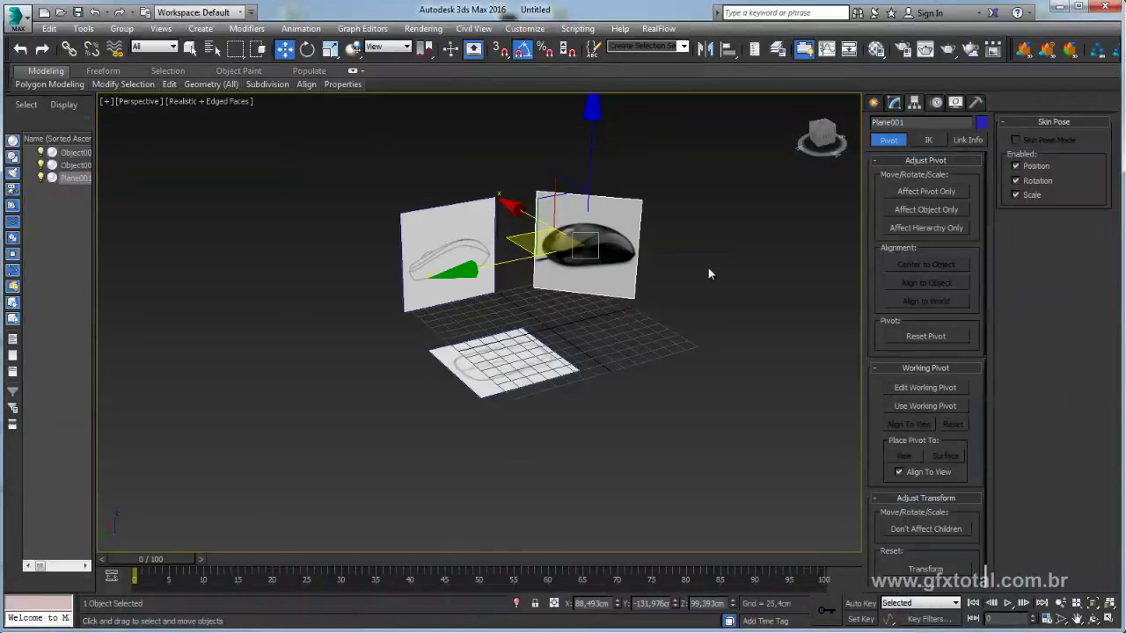
Orbit the Perspective view around the upright reference planes.
scroll(660, 305, "up", 3)
scroll(661, 302, "up", 2)
mouse_move(661, 301)
middle_mouse_down("alt")
mouse_move(621, 302)
mouse_move(625, 257)
mouse_move(716, 378)
mouse_move(563, 389)
mouse_move(443, 332)
middle_mouse_up("alt")
mouse_move(553, 324)
middle_mouse_down("alt")
mouse_move(551, 396)
mouse_move(437, 349)
middle_mouse_up("alt")
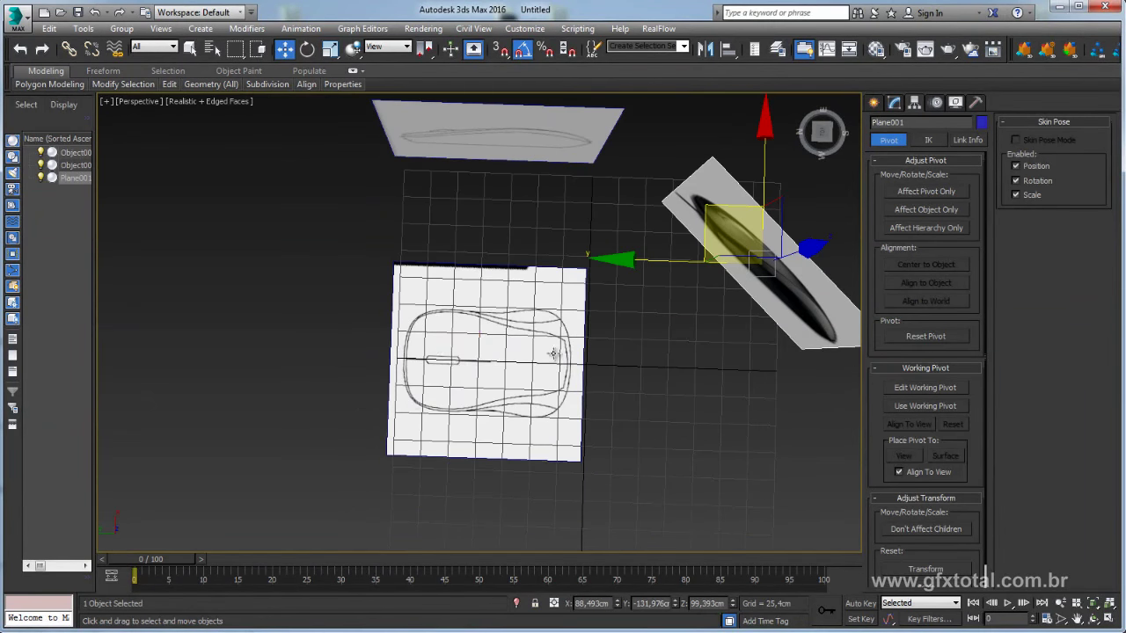
middle_click_drag(630, 318, 638, 258, "alt")
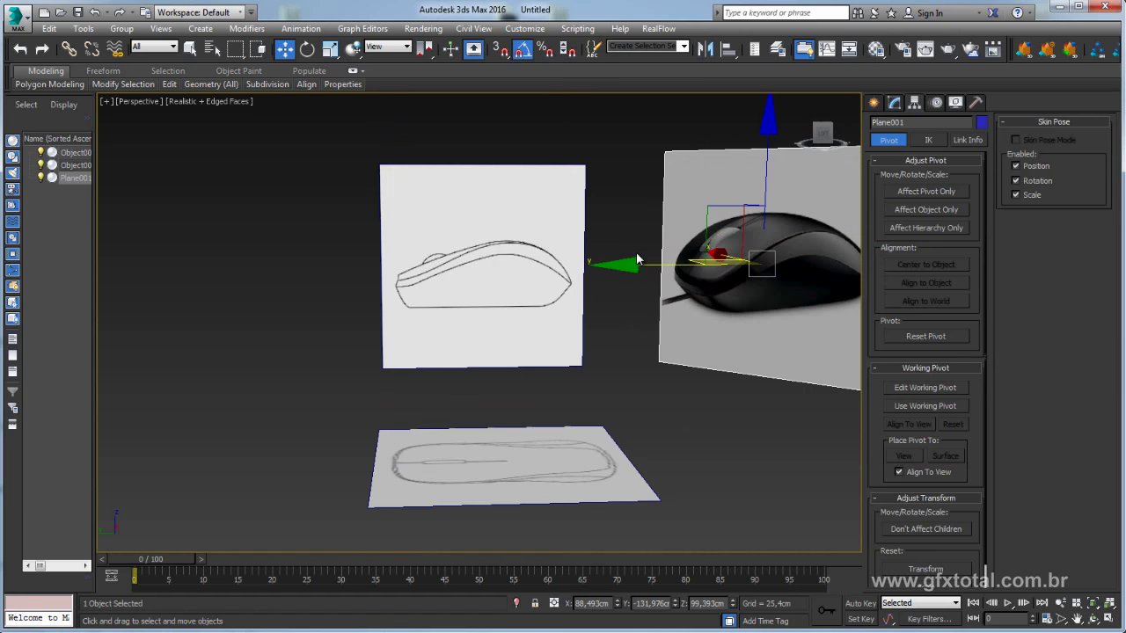
Frame the side mouse sketch up close in the Left view, with Standard Primitives ready.
key("l")
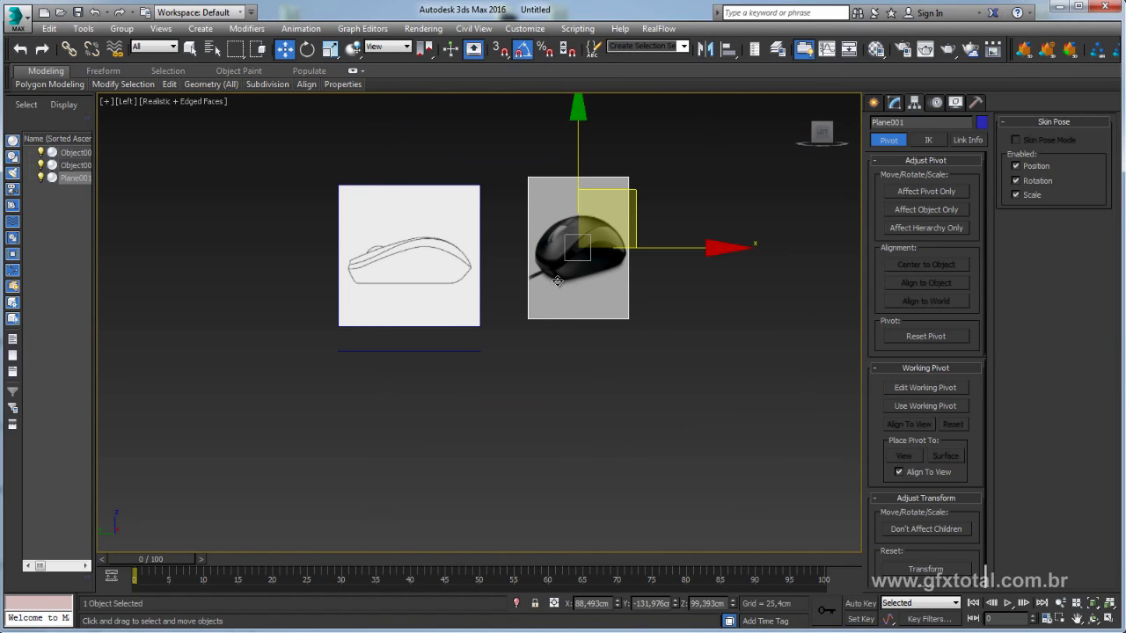
middle_click_drag(420, 285, 505, 348)
scroll(452, 307, "up", 5)
scroll(453, 307, "up", 2)
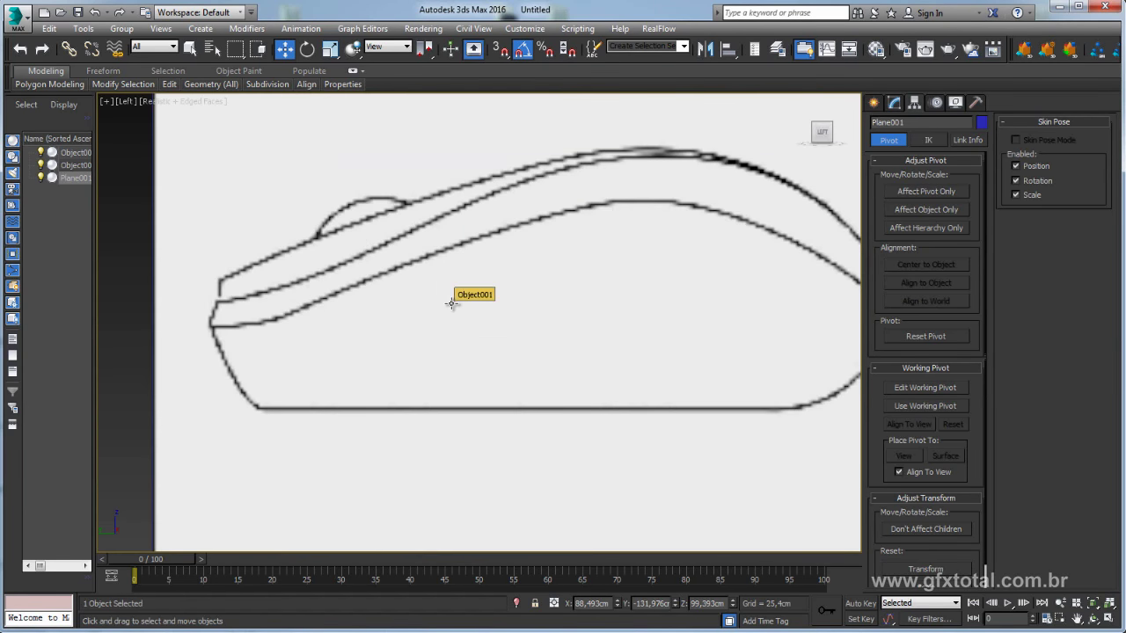
mouse_move(469, 302)
middle_mouse_down()
mouse_move(472, 332)
mouse_move(452, 349)
middle_mouse_up()
scroll(449, 349, "down", 3)
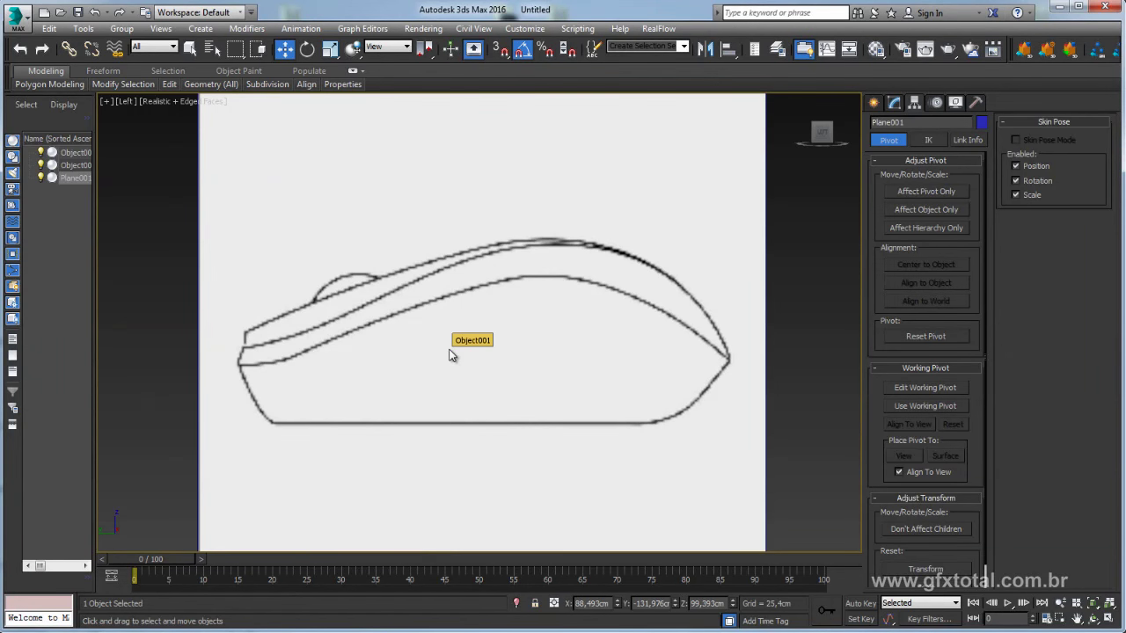
middle_click_drag(450, 354, 492, 368)
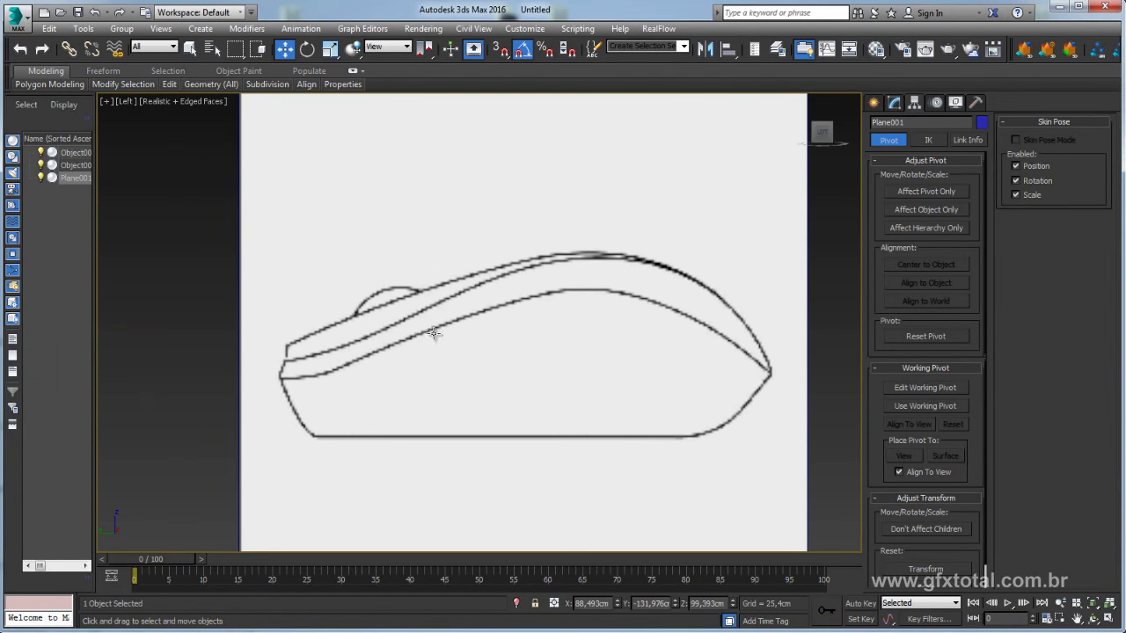
left_click(892, 104)
left_click(875, 104)
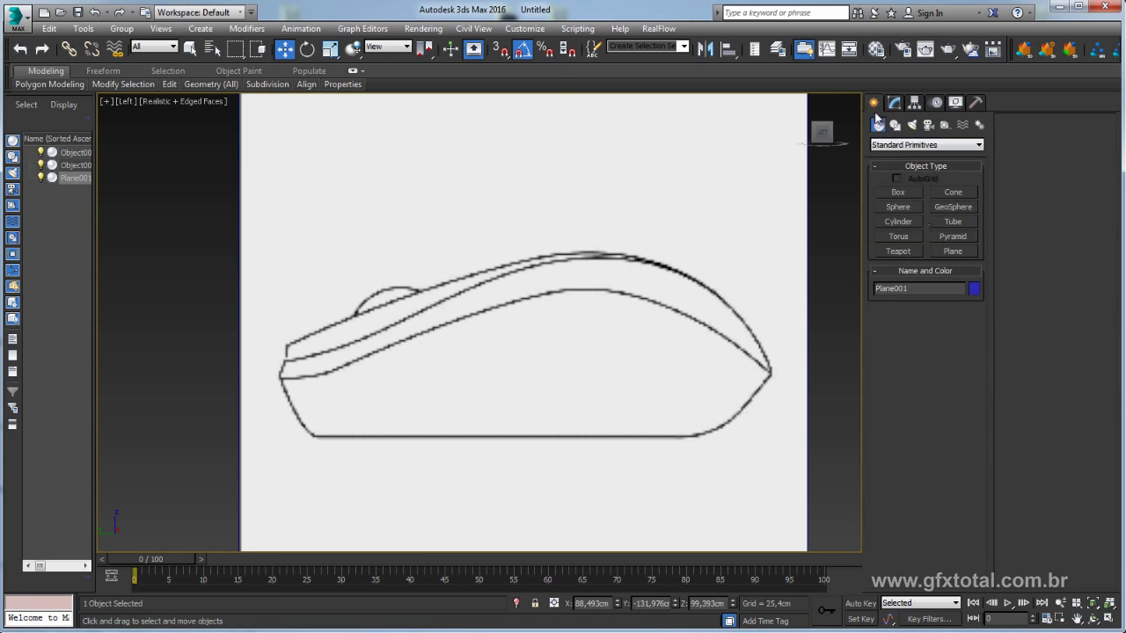
Draw a small plane over the mouse's front end and convert it to Editable Poly.
left_click(952, 251)
left_click_drag(287, 362, 450, 391)
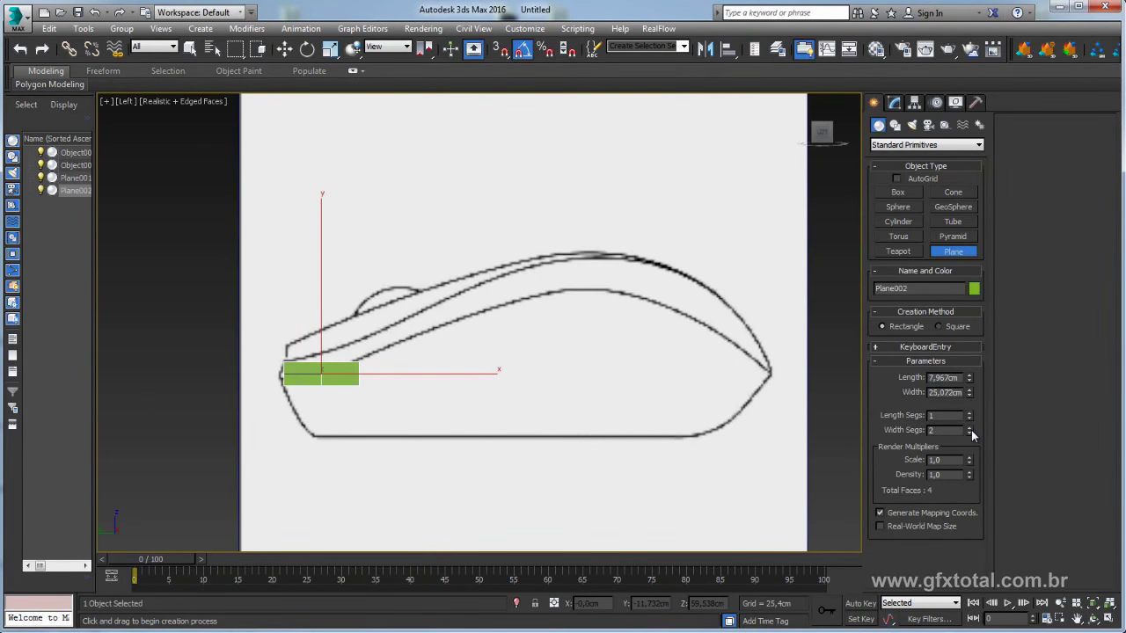
key("w")
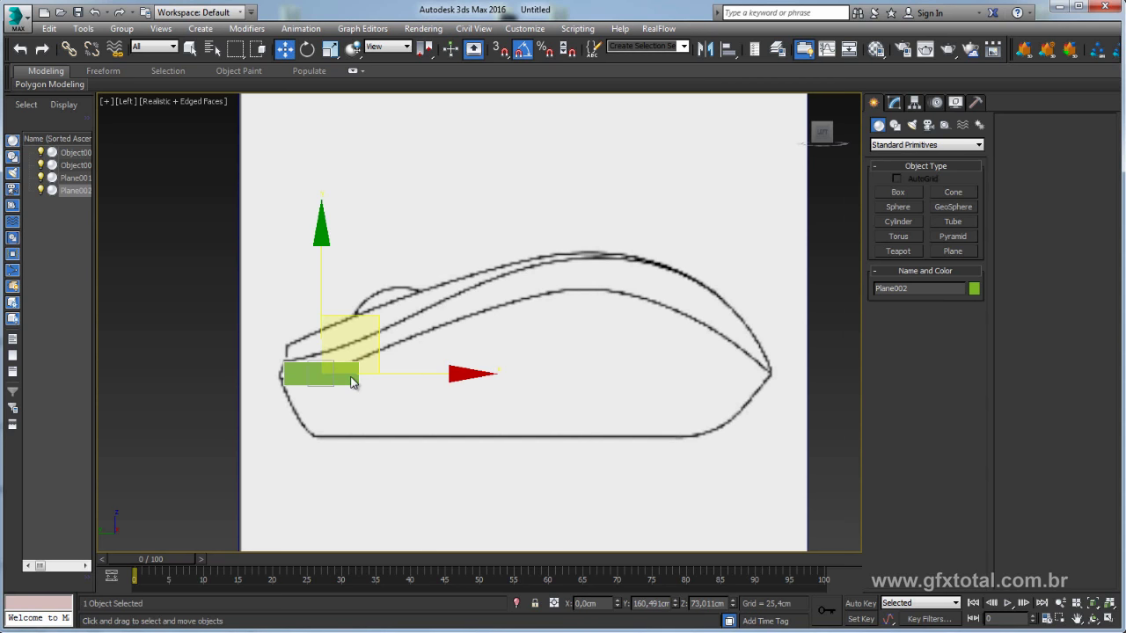
right_click(350, 380)
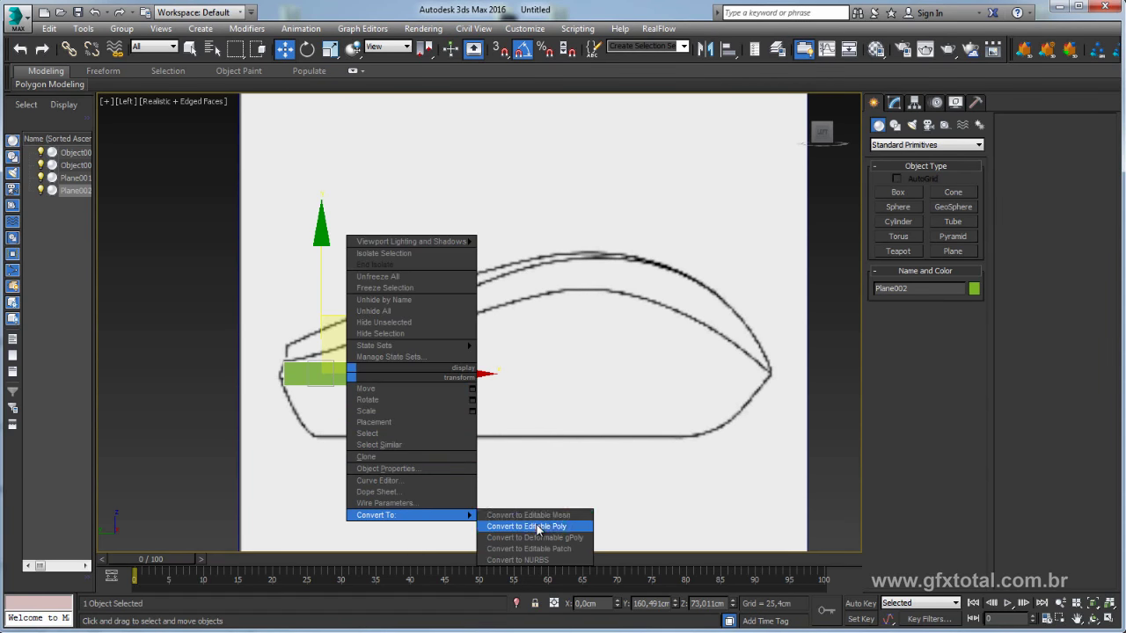
left_click(533, 525)
Pull one corner vertex of the plane up toward the sketch's top outline.
middle_click_drag(461, 425, 578, 369)
scroll(578, 369, "up", 5)
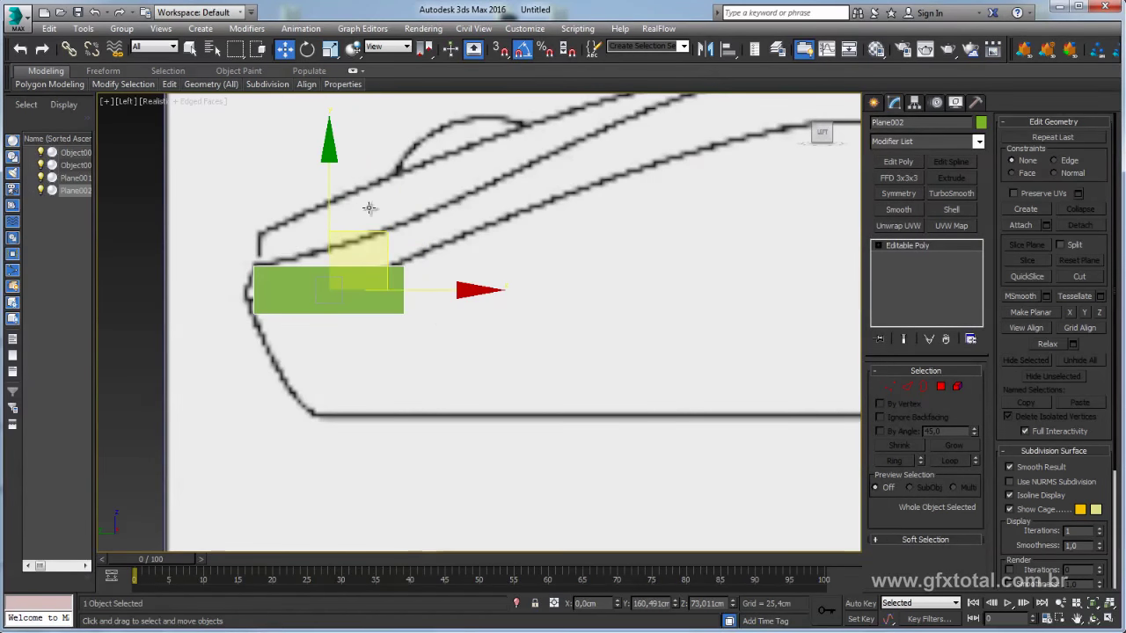
middle_click_drag(477, 290, 549, 349)
left_click(889, 387)
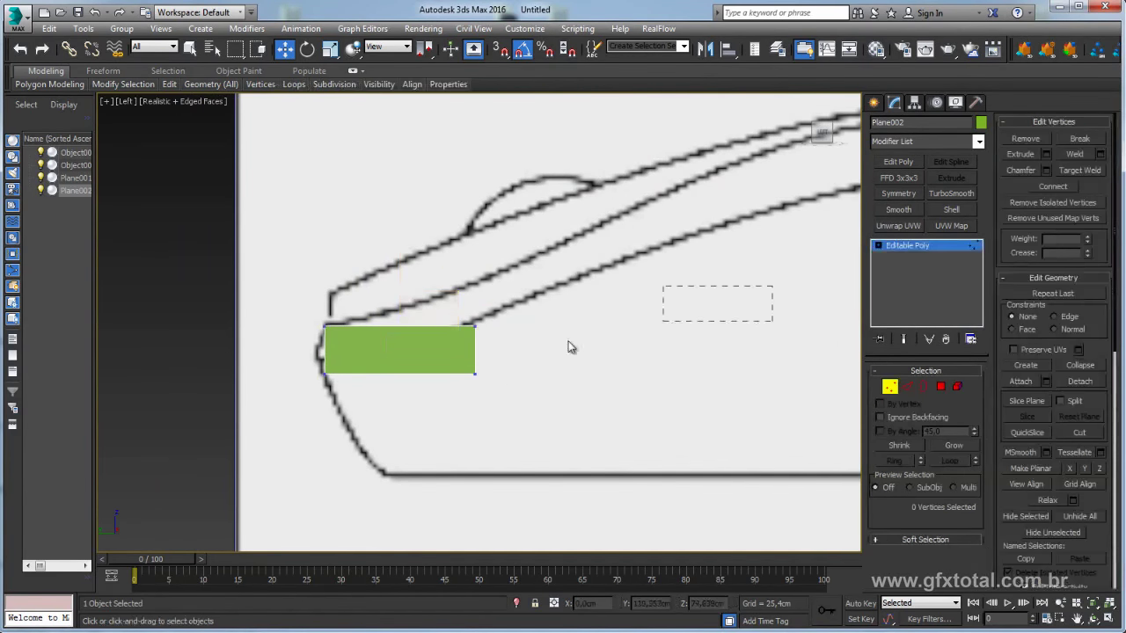
left_click_drag(487, 345, 464, 329)
scroll(466, 331, "down", 2)
left_click_drag(526, 283, 575, 188)
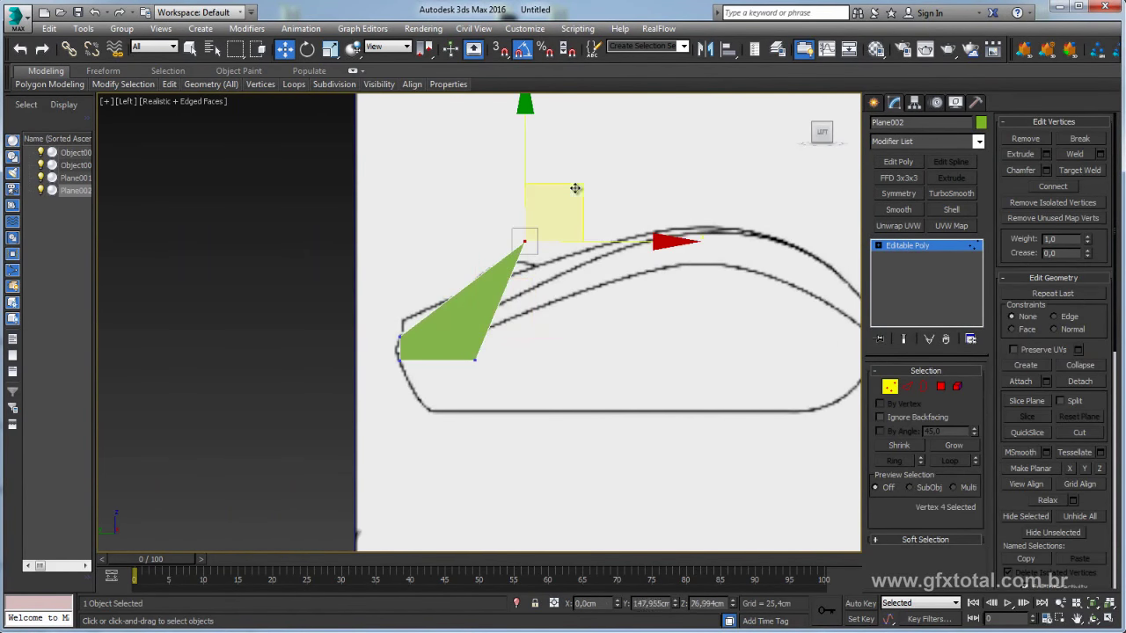
middle_click_drag(494, 304, 514, 335)
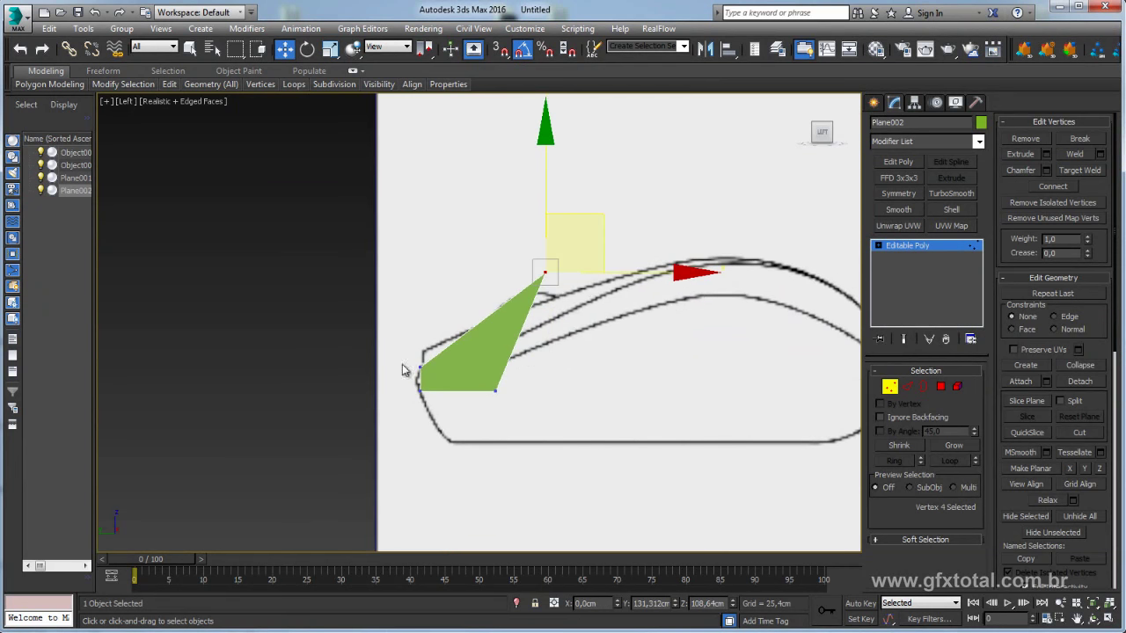
left_click(914, 246)
right_click(508, 331)
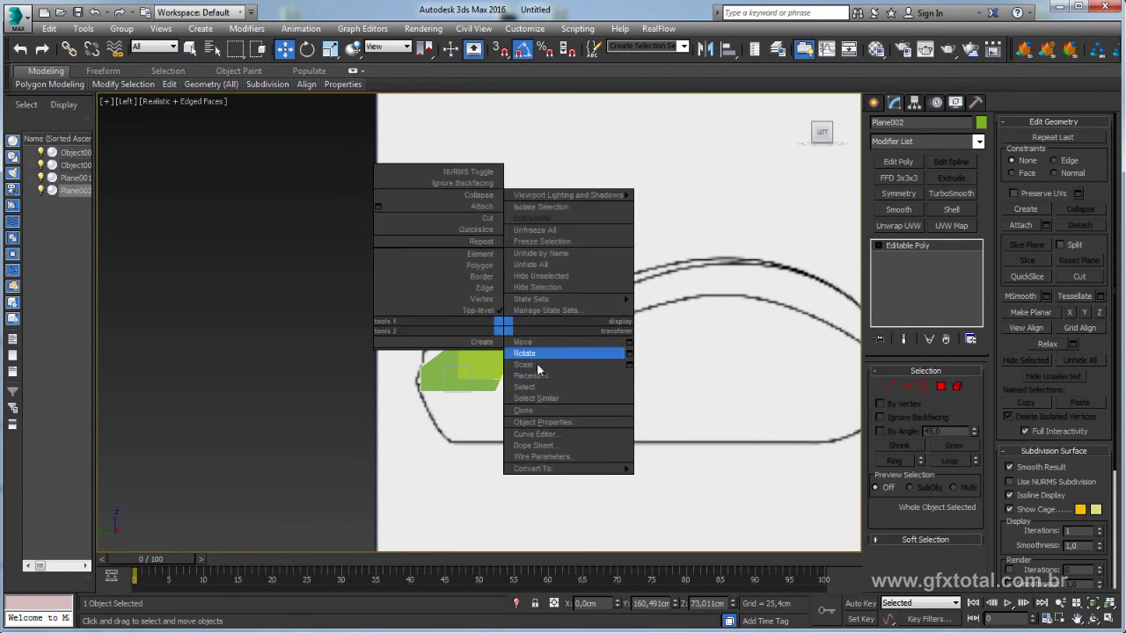
Turn on See-Through in Plane002's object properties.
left_click(532, 421)
left_click(466, 334)
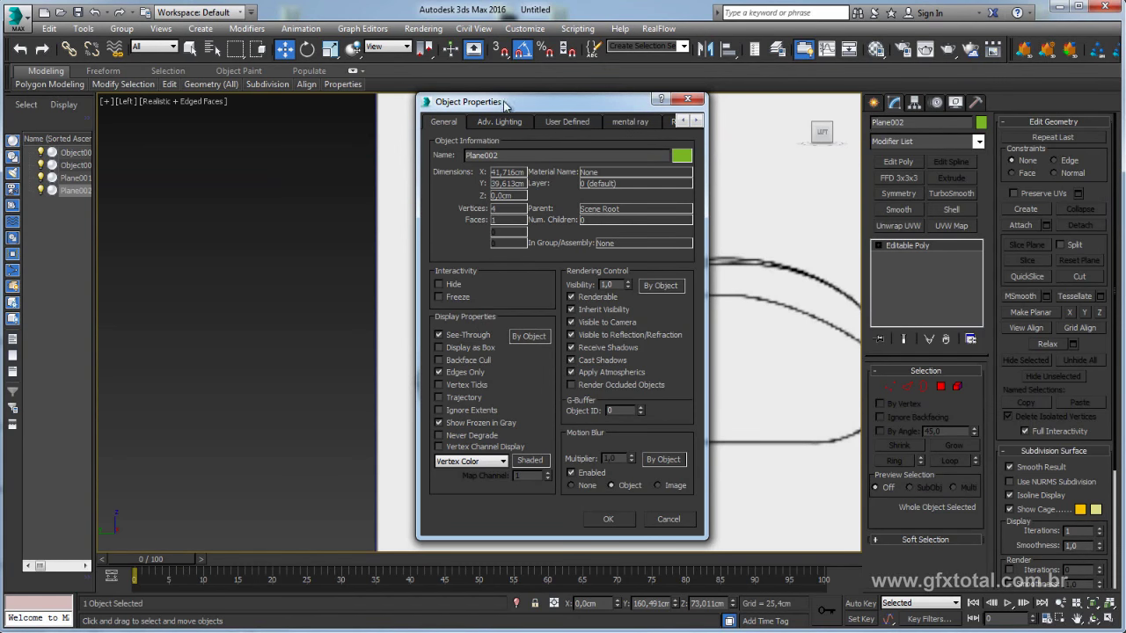
left_click(611, 520)
Switch the Left view to Shaded display so the sketch shows through.
scroll(604, 395, "up", 2)
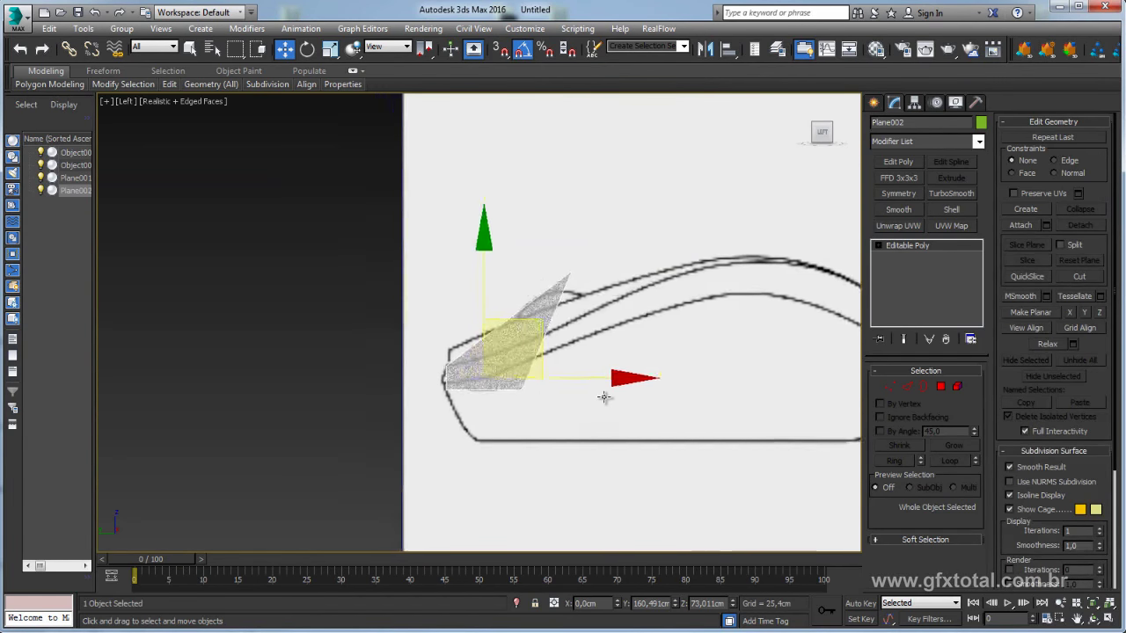
scroll(604, 395, "up", 2)
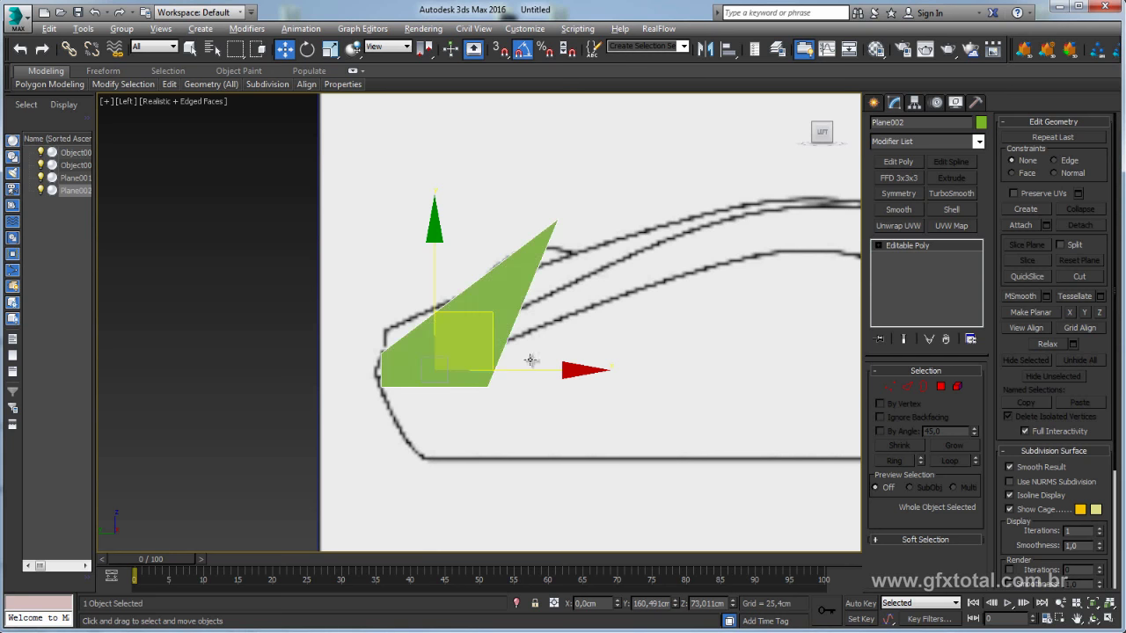
left_click(211, 103)
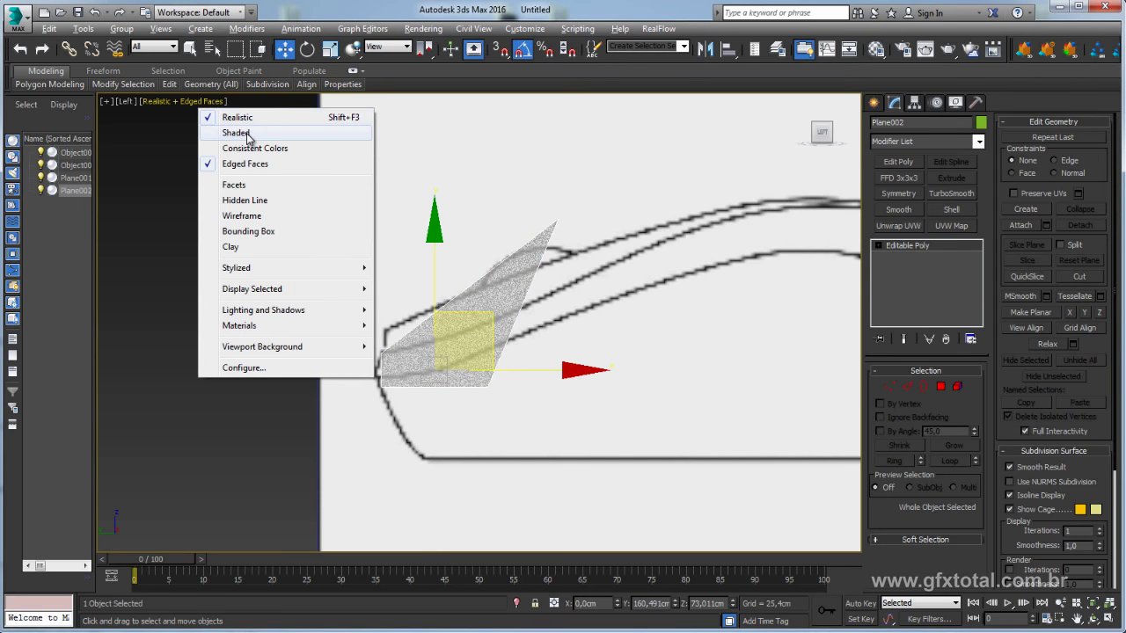
left_click(242, 138)
scroll(445, 284, "up", 2)
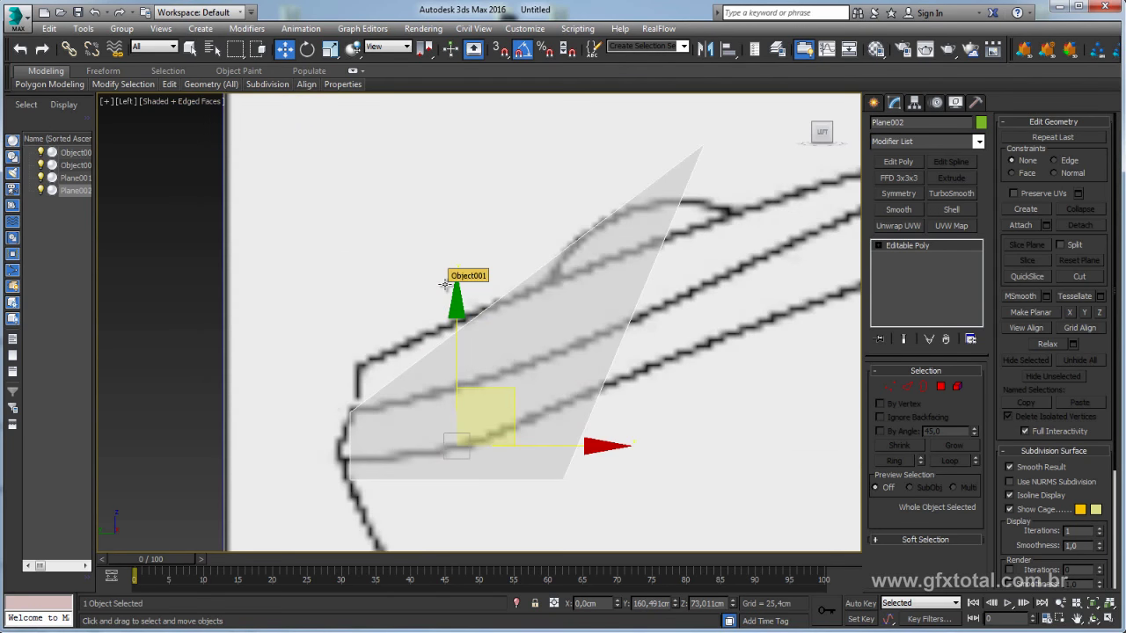
scroll(445, 284, "up", 1)
scroll(466, 324, "down", 3)
scroll(495, 319, "up", 1)
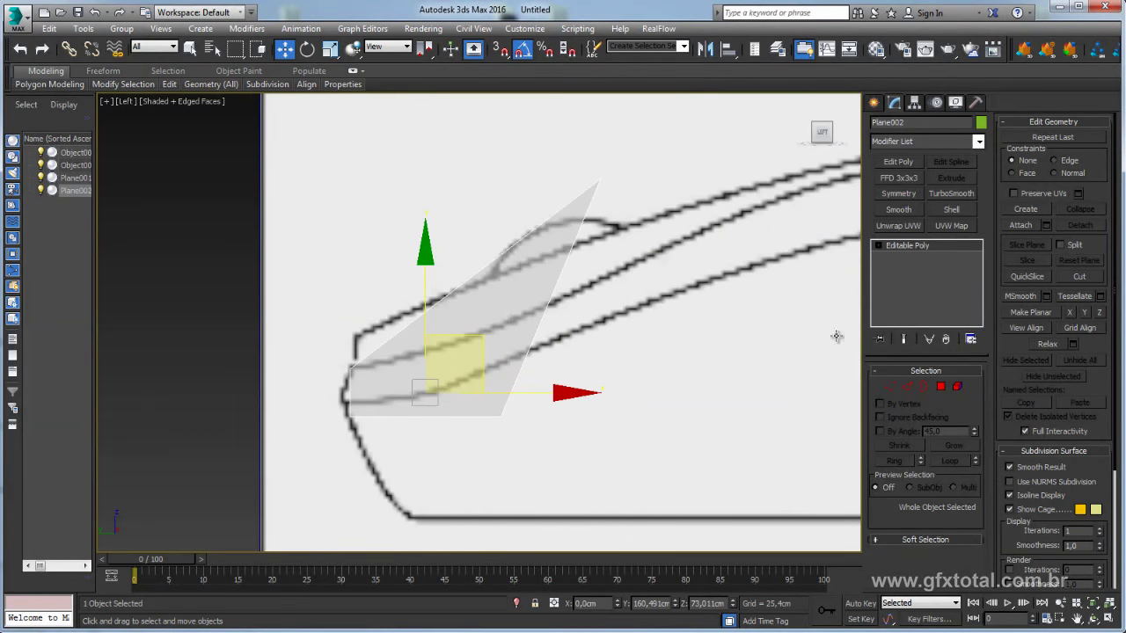
Move the plane's lower front vertex onto the sketch's front outline.
left_click(891, 388)
left_click_drag(328, 408, 329, 409)
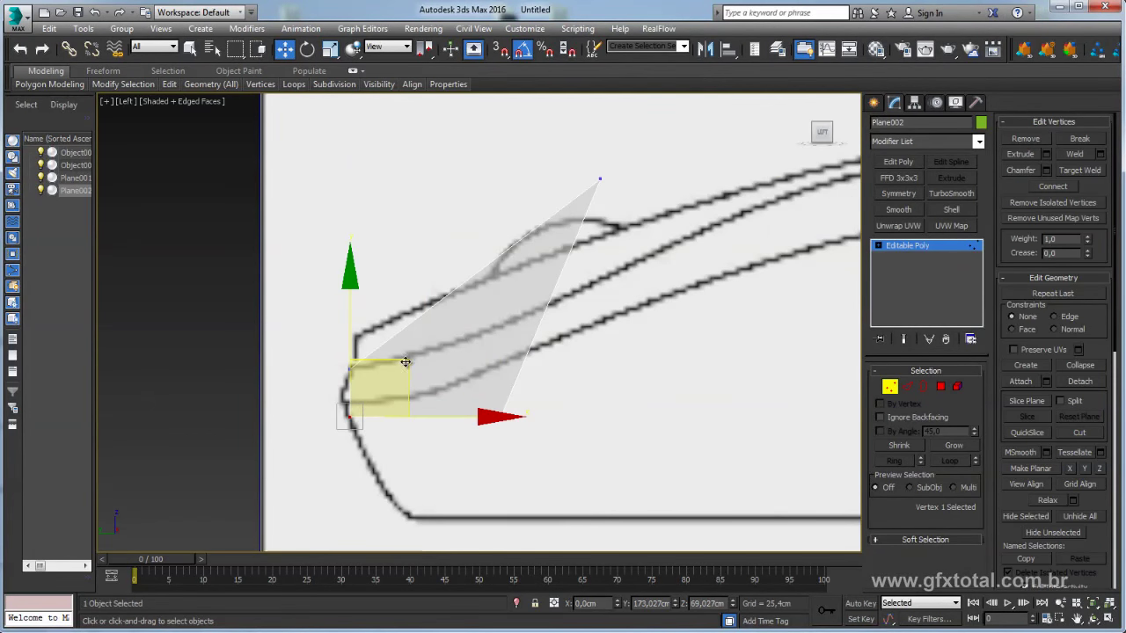
scroll(334, 392, "up", 3)
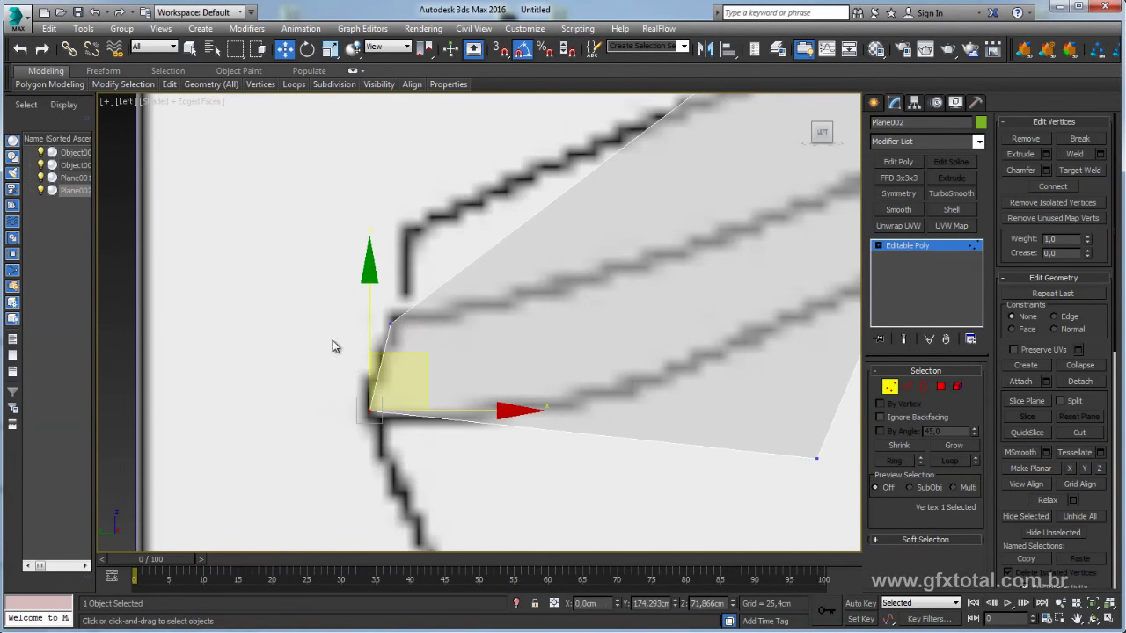
left_click_drag(368, 304, 419, 349)
mouse_move(400, 424)
left_mouse_down()
mouse_move(408, 349)
mouse_move(437, 281)
left_mouse_up()
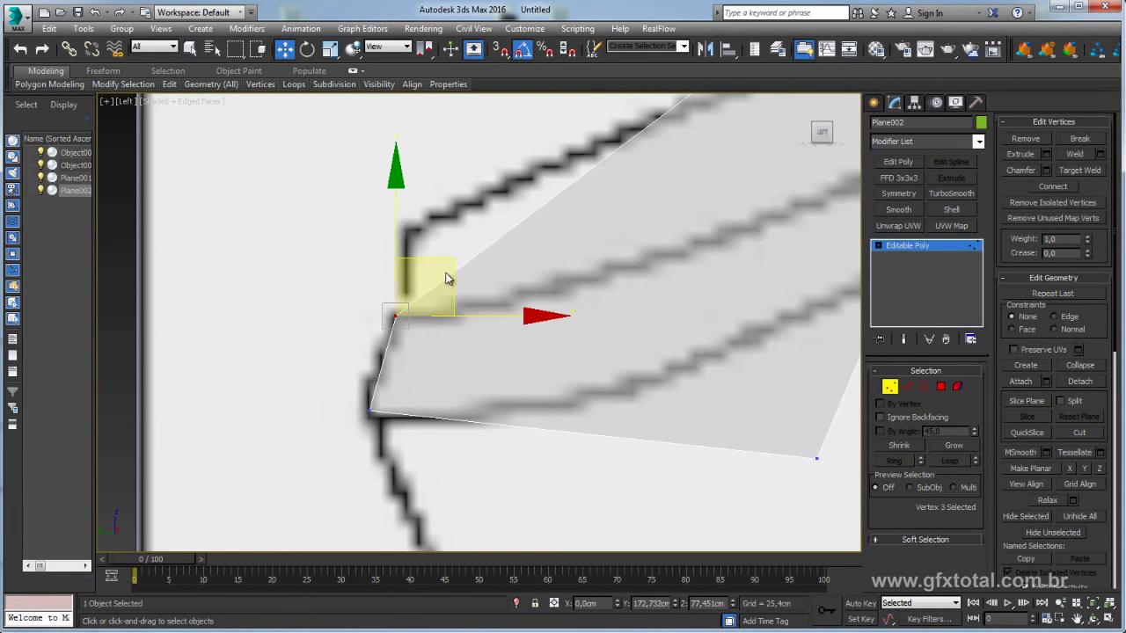
scroll(448, 277, "down", 3)
Place the top and far lower corners on the front tip outline to close the quad.
middle_click_drag(702, 149, 626, 249)
left_click(697, 138)
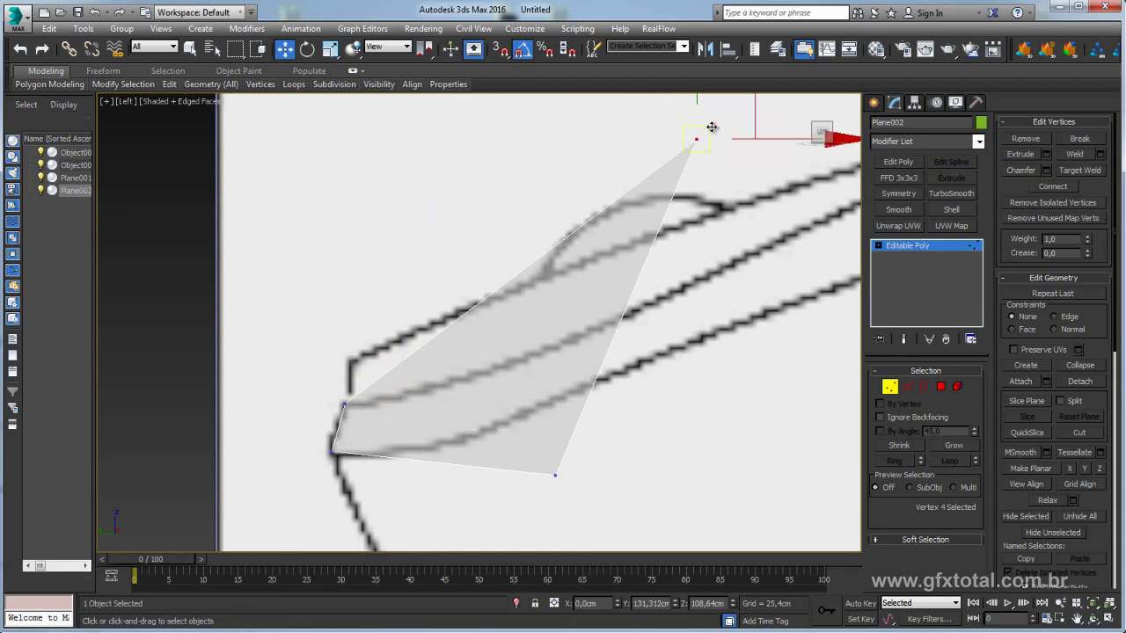
middle_click_drag(710, 126, 681, 189)
mouse_move(717, 147)
left_mouse_down()
mouse_move(479, 379)
mouse_move(452, 390)
left_mouse_up()
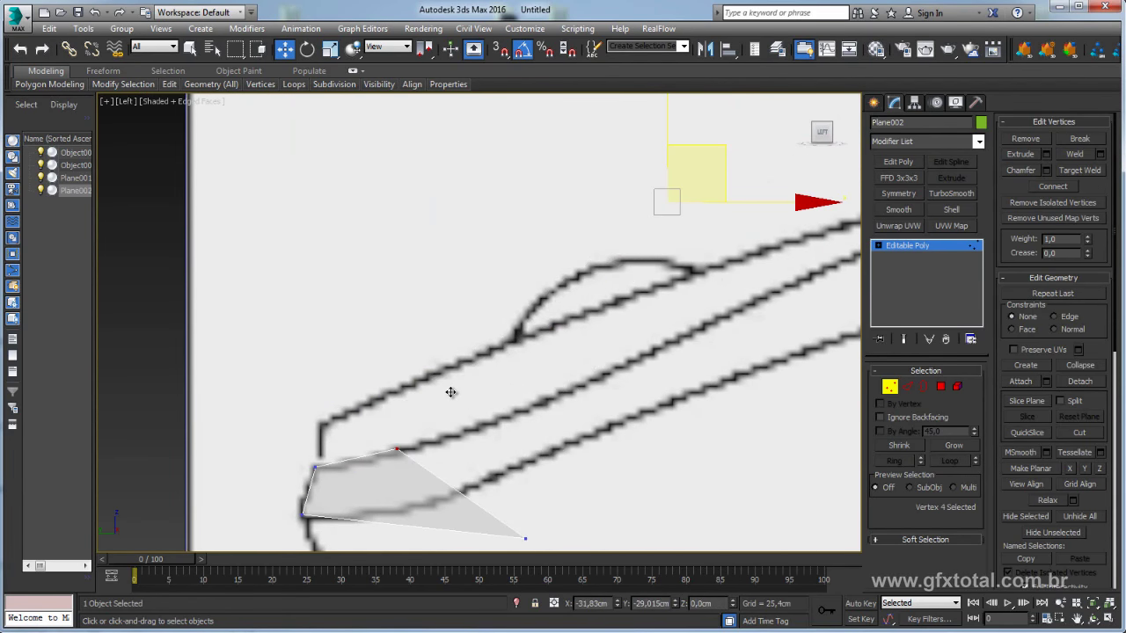
middle_click_drag(558, 492, 598, 384)
left_click(566, 430)
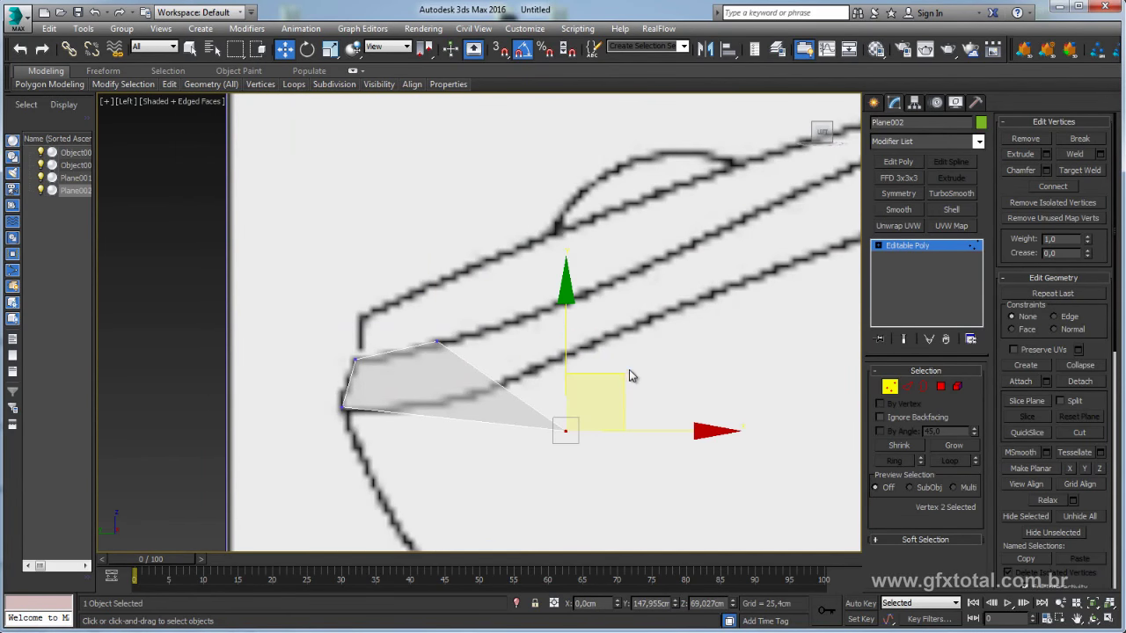
left_click_drag(623, 377, 482, 351)
scroll(776, 407, "down", 3)
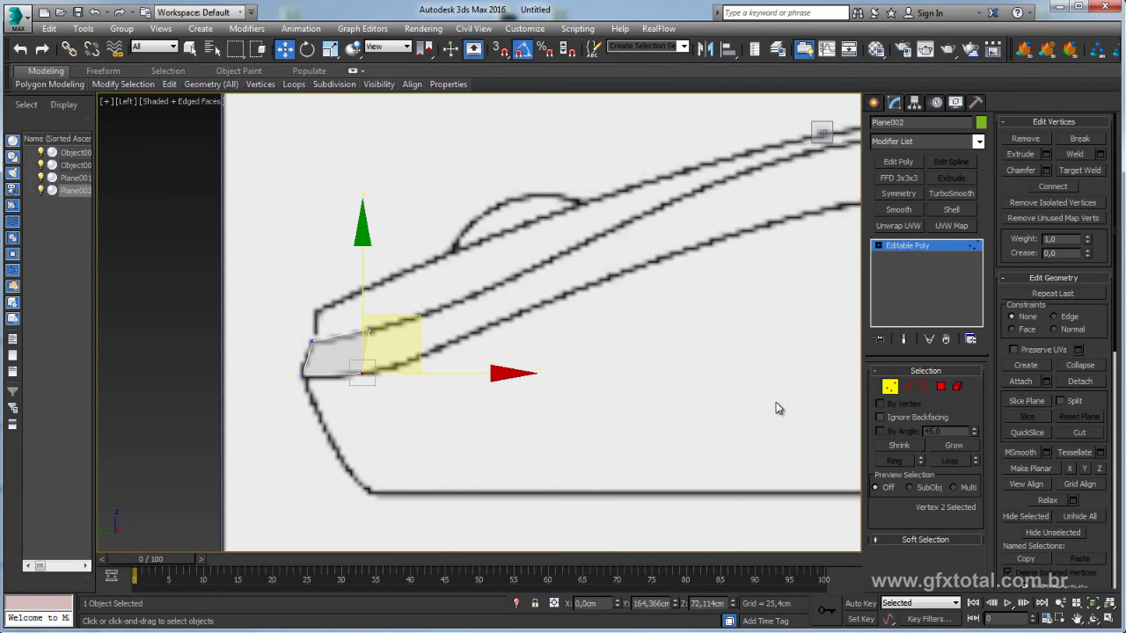
left_click(906, 387)
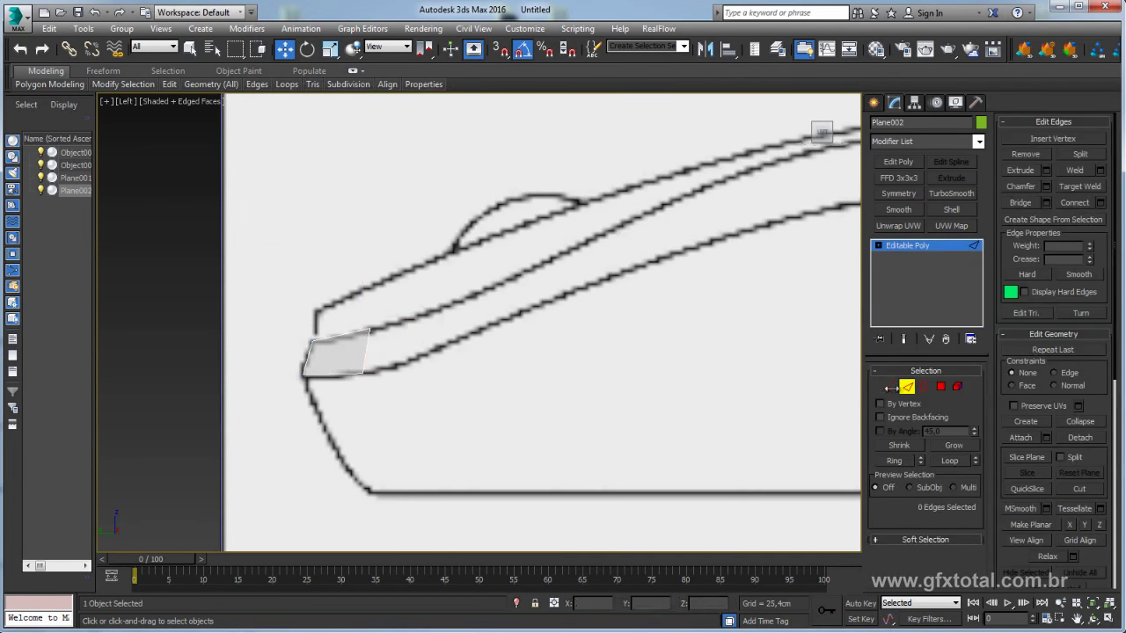
Shift-drag Plane002's rear edge to extrude quads along the mouse's top outline, front to back.
left_click(367, 350)
scroll(367, 352, "down", 3)
middle_click_drag(437, 352, 238, 408)
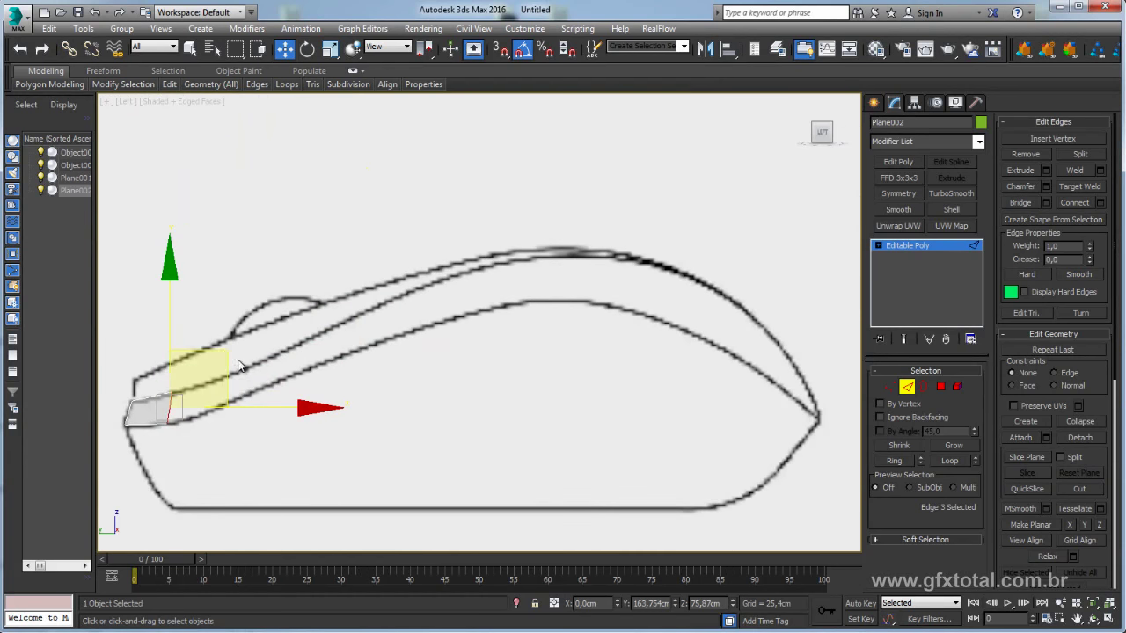
left_click_drag(220, 352, 372, 293, "shift")
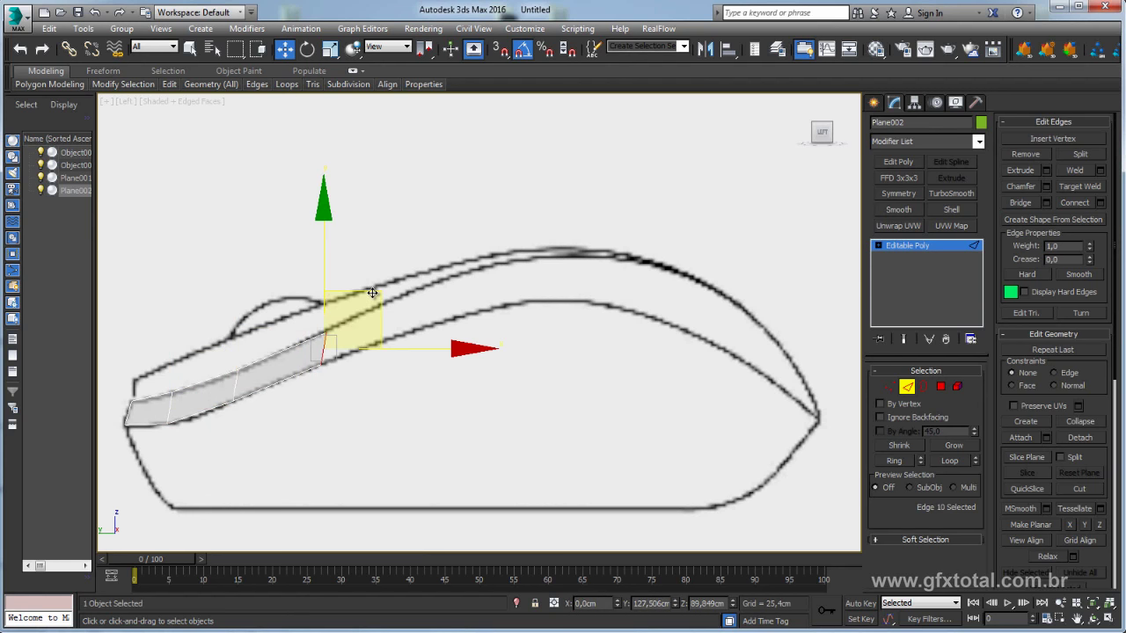
mouse_move(372, 293)
left_mouse_down("shift")
mouse_move(552, 235)
mouse_move(653, 232)
mouse_move(741, 256)
mouse_move(876, 343)
left_mouse_up("shift")
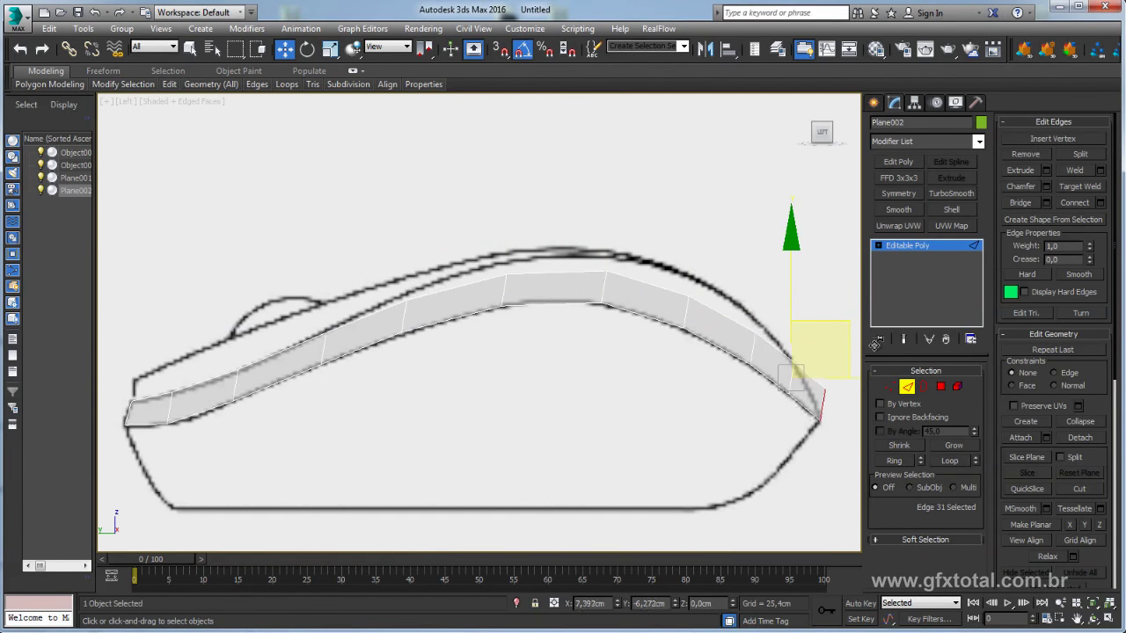
scroll(625, 346, "up", 3)
scroll(624, 347, "up", 3)
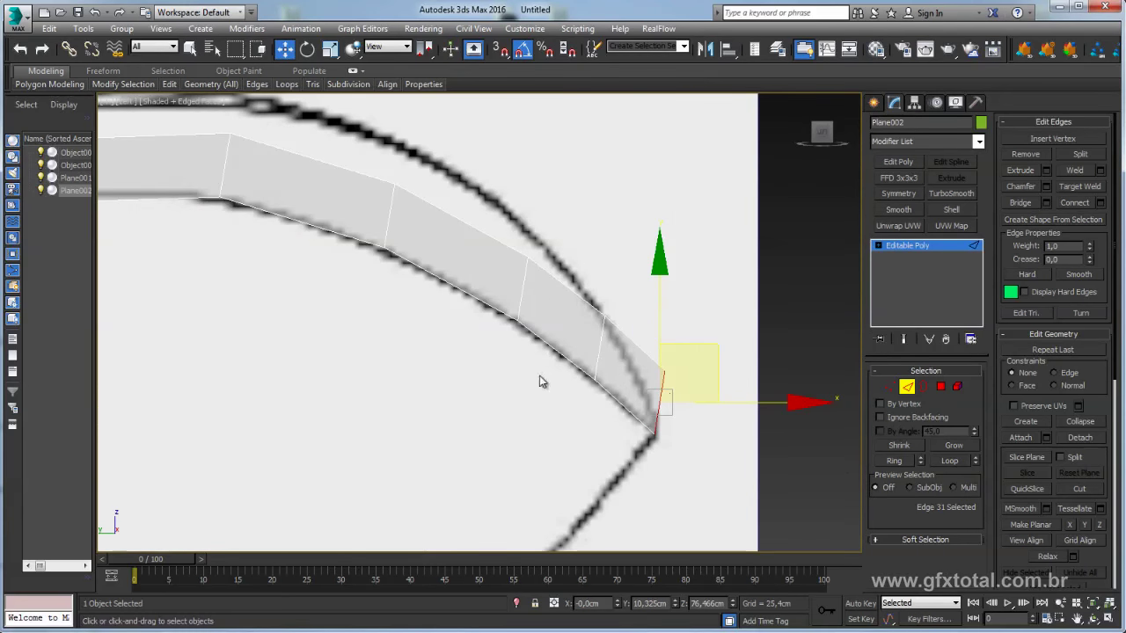
scroll(540, 381, "down", 5)
scroll(452, 326, "up", 4)
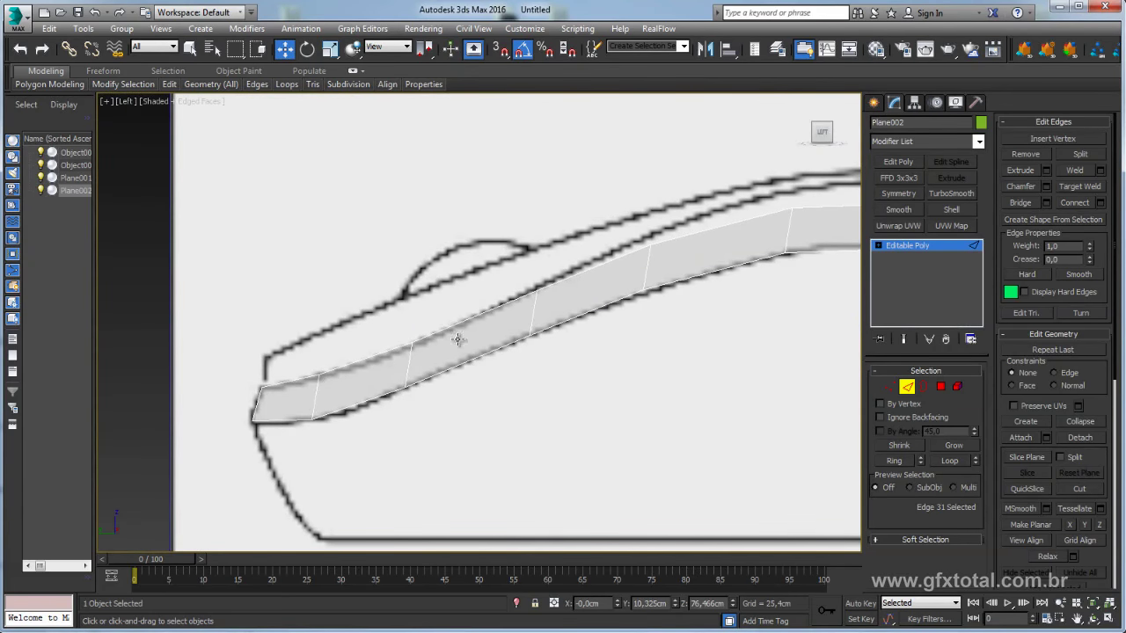
scroll(458, 340, "up", 2)
left_click(890, 386)
Raise the strip's front upper vertices onto the arched top outline of the side sketch.
scroll(497, 310, "up", 2)
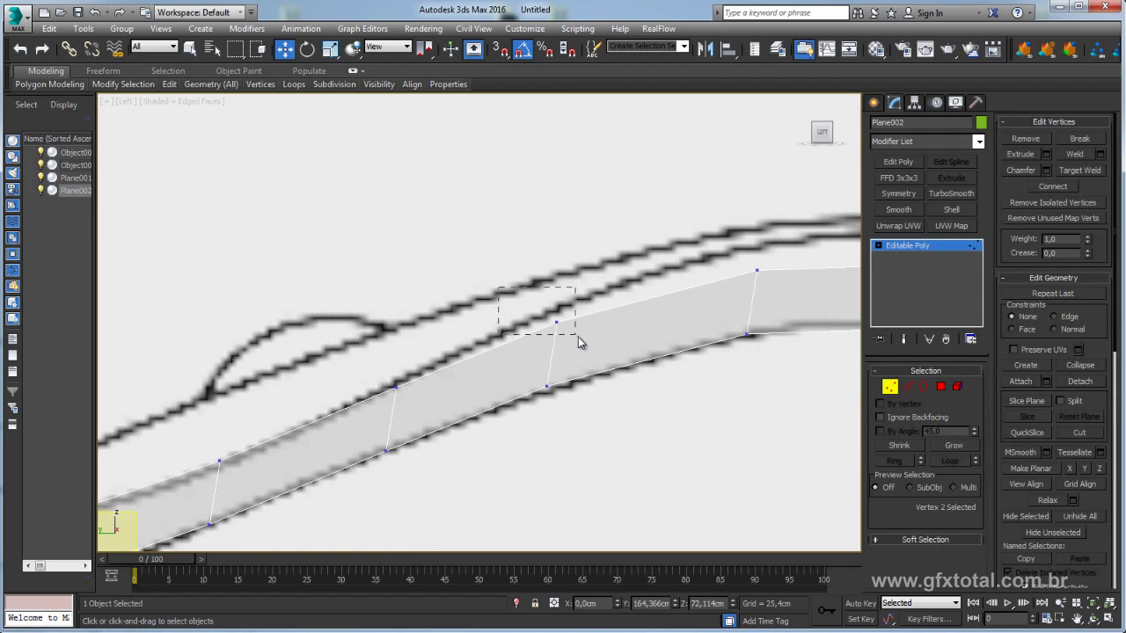
left_click_drag(578, 342, 578, 342)
left_click_drag(606, 263, 605, 251)
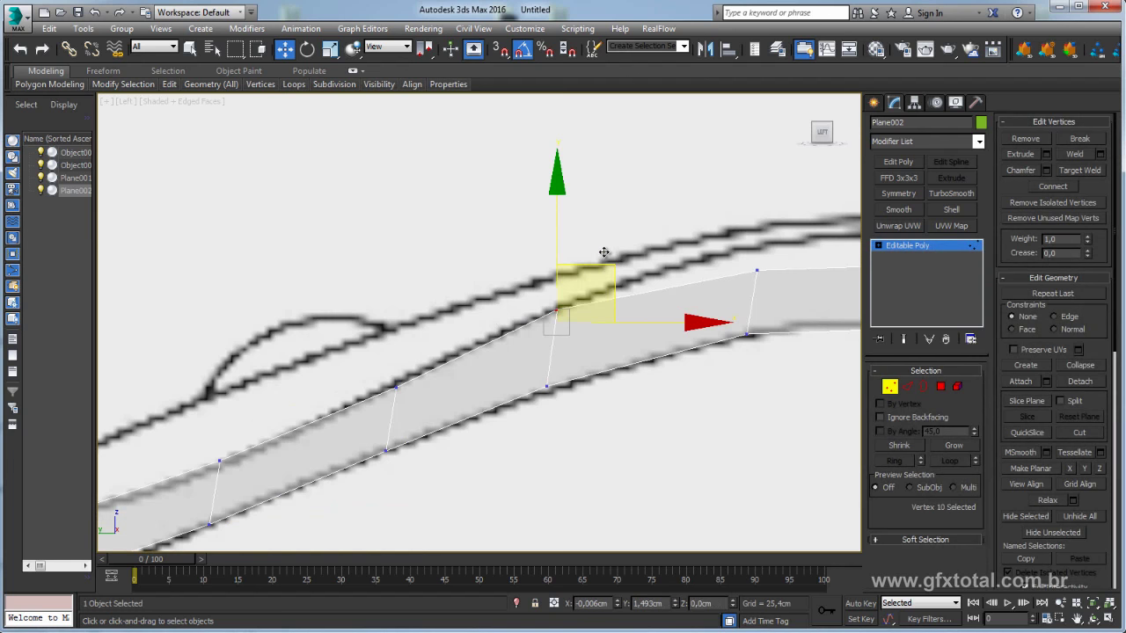
left_click(757, 271)
left_click_drag(801, 214, 794, 188)
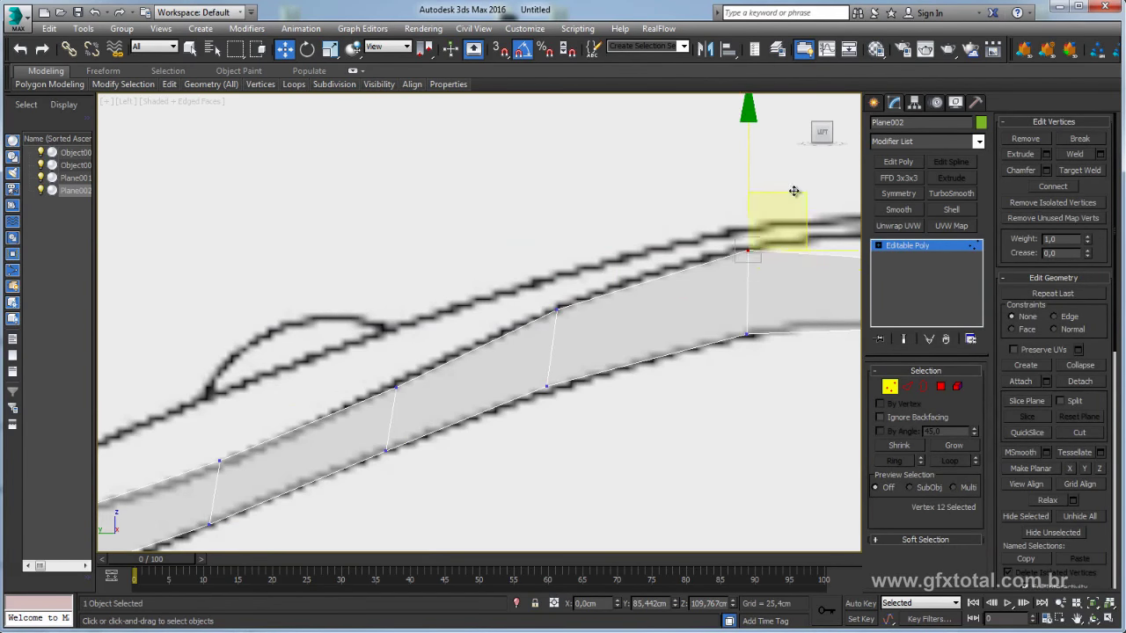
middle_click_drag(795, 188, 455, 264)
left_click(594, 325)
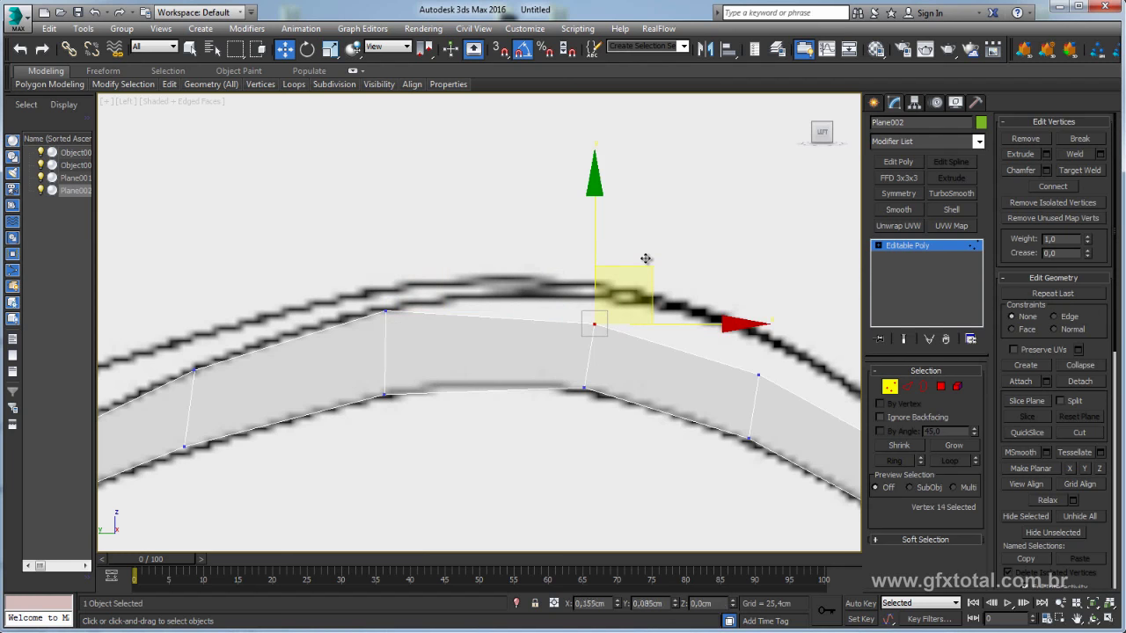
left_click_drag(646, 258, 644, 239)
middle_click_drag(644, 239, 494, 191)
Fit the remaining upper vertices onto the sketch's curved rear outline, down to the rear tip.
left_click_drag(566, 302, 608, 359)
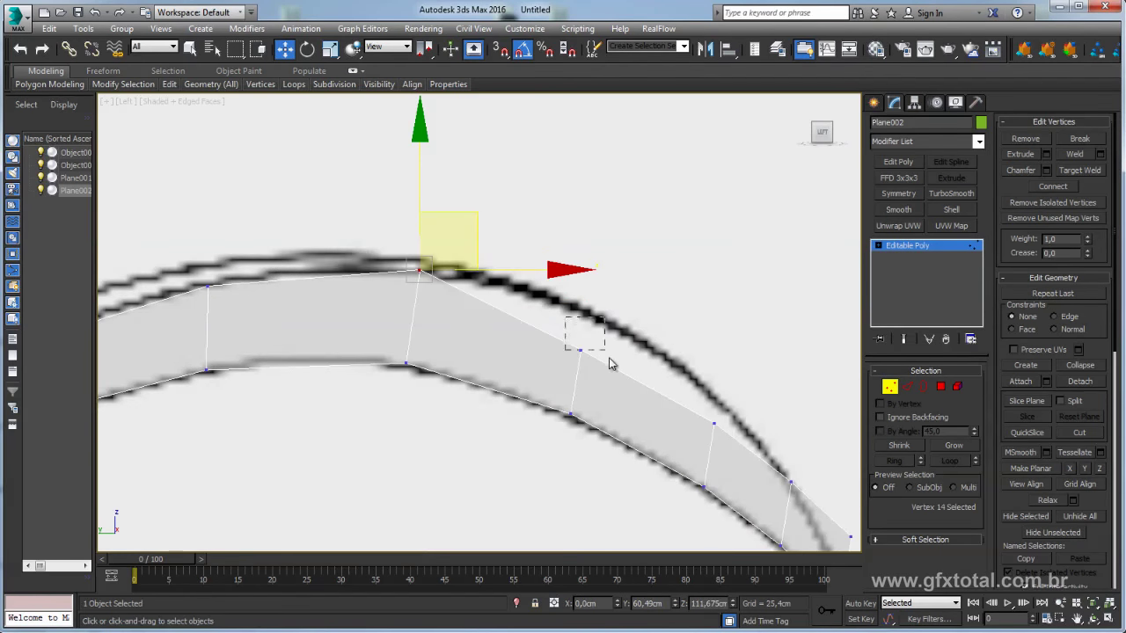
middle_click_drag(643, 256, 474, 163)
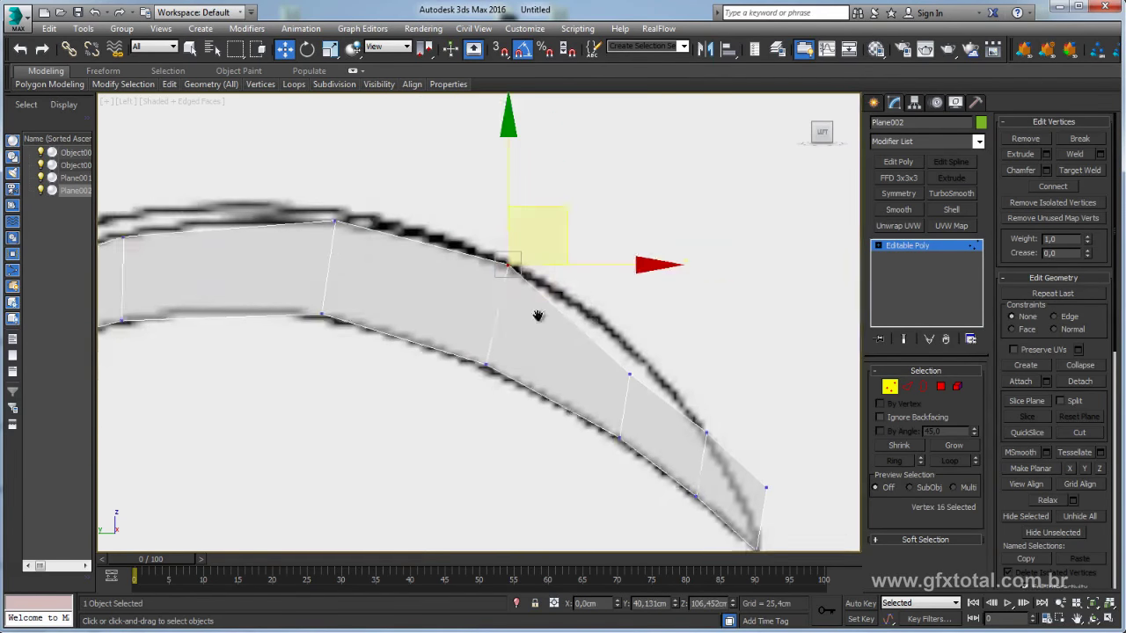
left_click_drag(533, 295, 572, 339)
left_click_drag(593, 273, 587, 244)
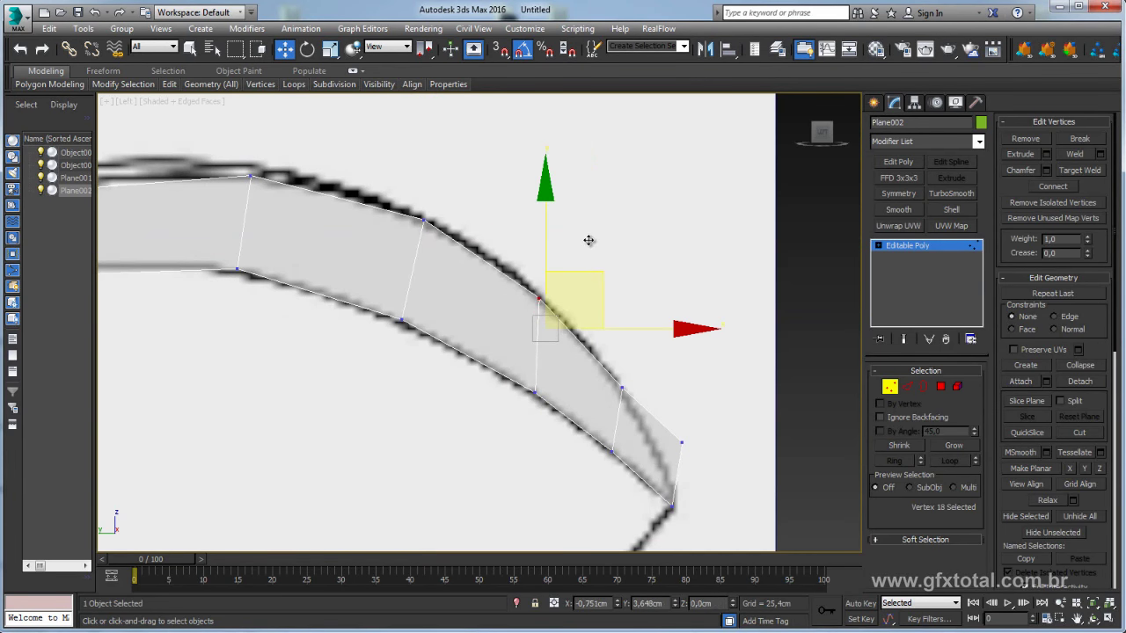
left_click_drag(613, 368, 635, 403)
left_click_drag(673, 344, 666, 336)
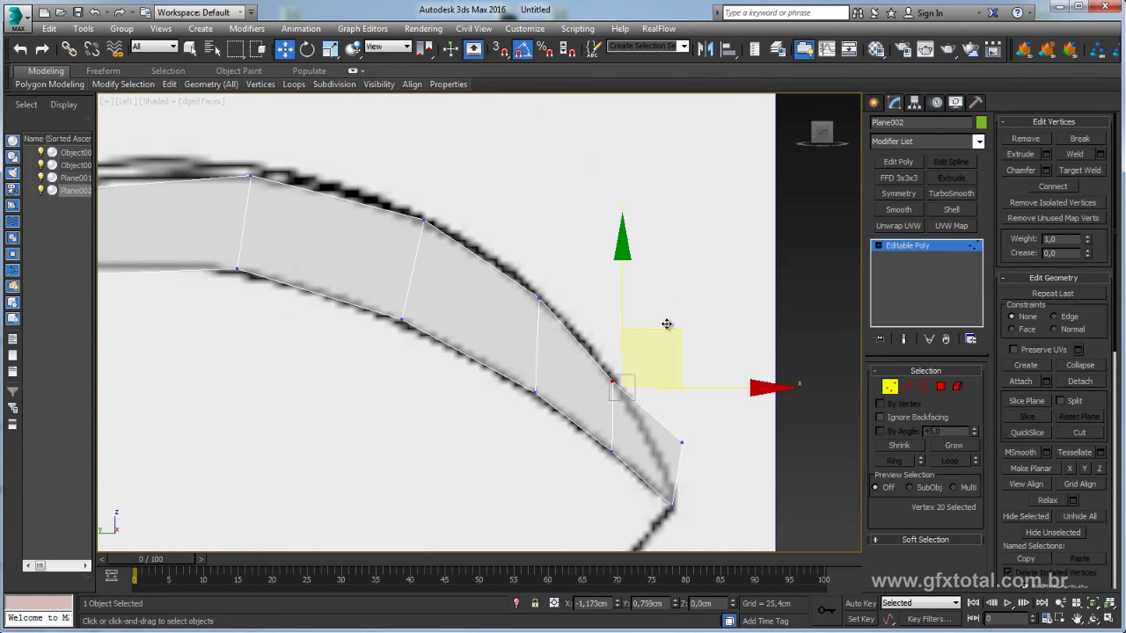
mouse_move(706, 437)
left_mouse_down()
mouse_move(651, 465)
mouse_move(717, 406)
left_mouse_up()
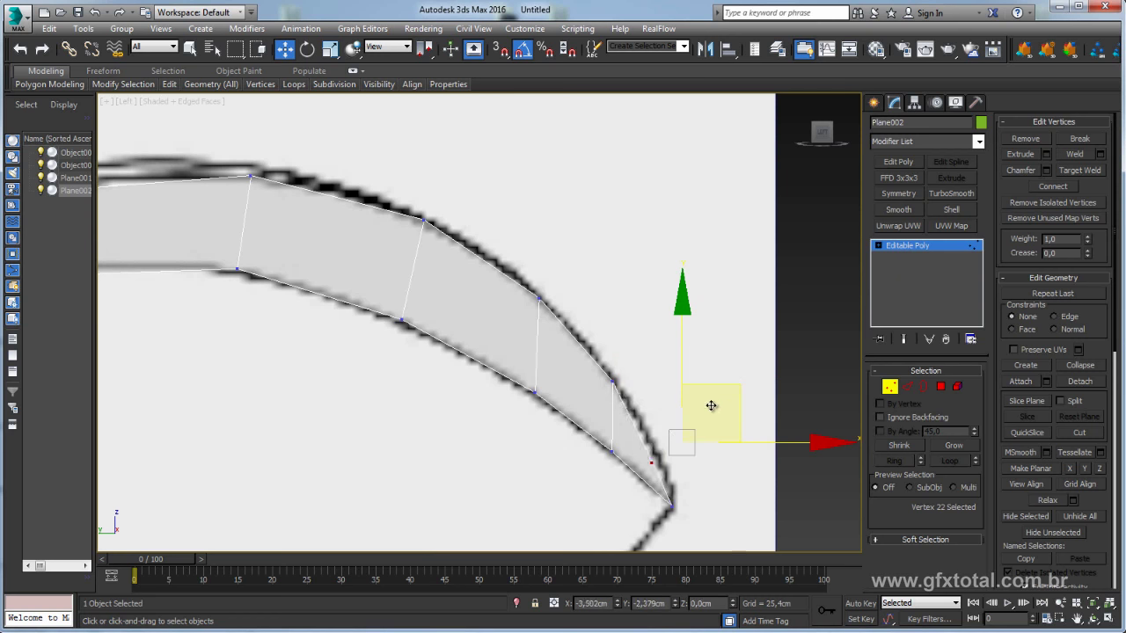
scroll(719, 406, "down", 2)
scroll(414, 389, "down", 2)
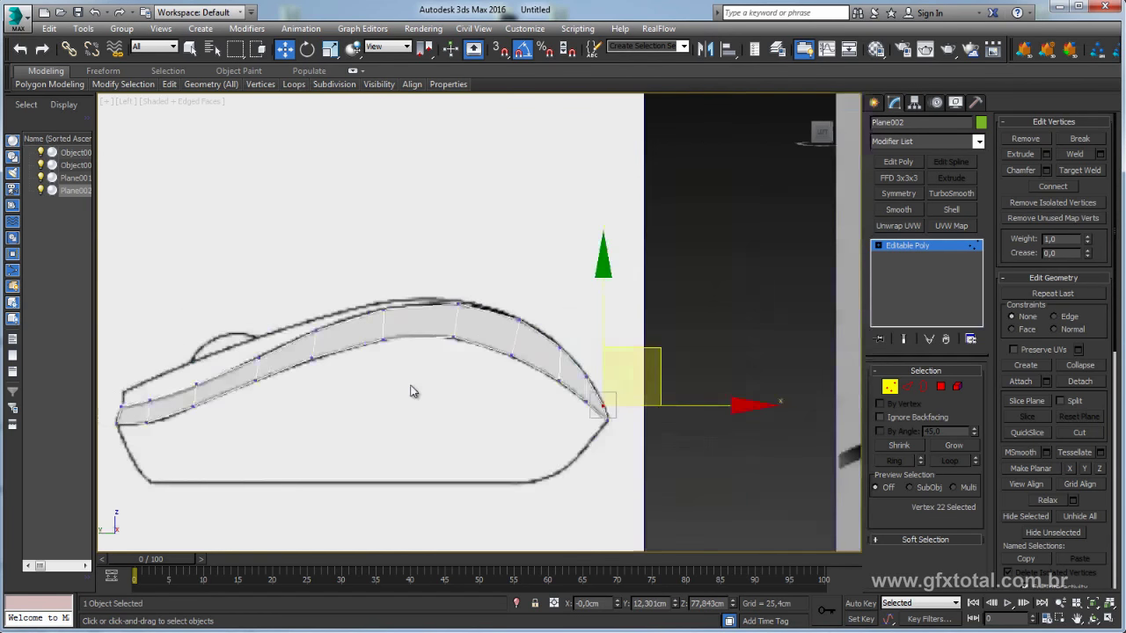
scroll(455, 346, "down", 2)
scroll(464, 345, "up", 2)
scroll(464, 346, "down", 3)
scroll(463, 344, "up", 1)
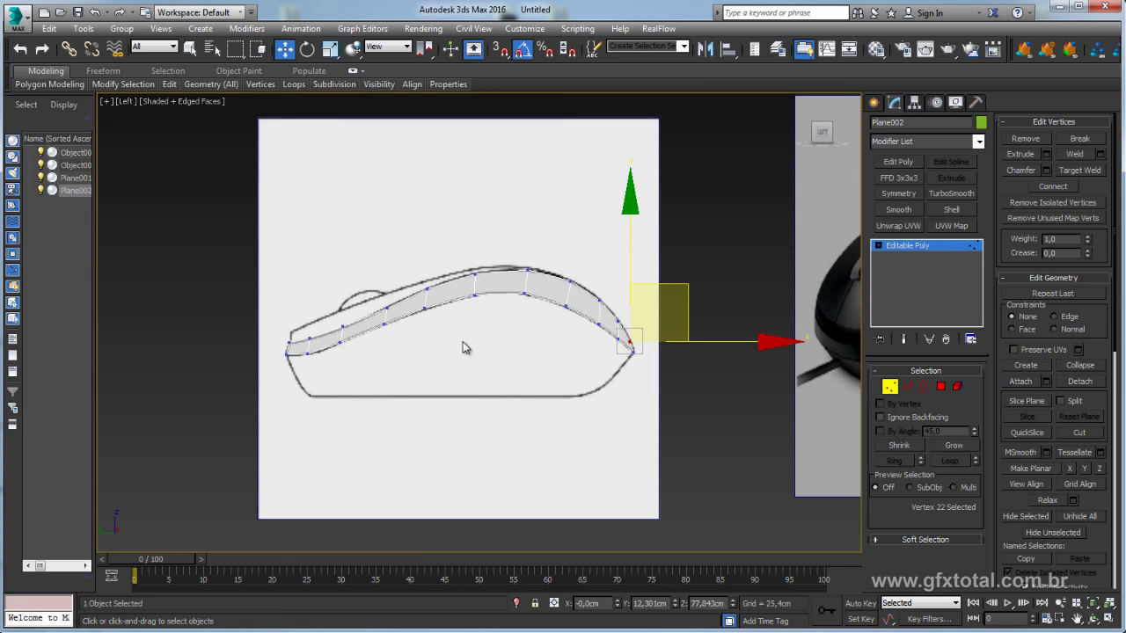
Confirm in Top view that the strip runs along the sketch's centre line, then return to Perspective.
key("t")
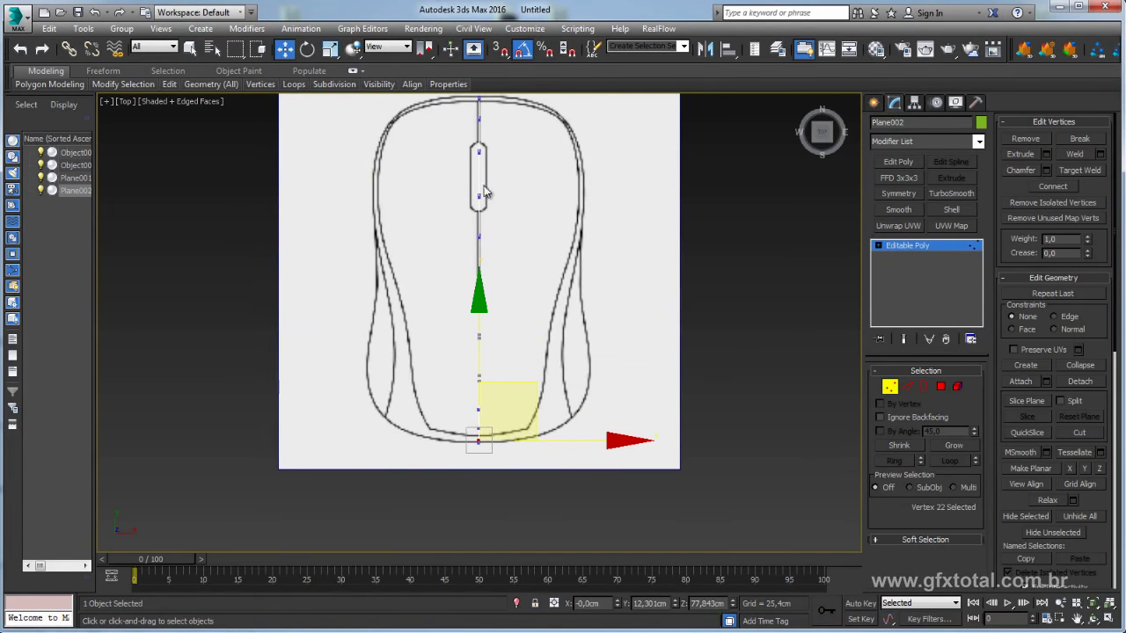
middle_click_drag(484, 193, 501, 237)
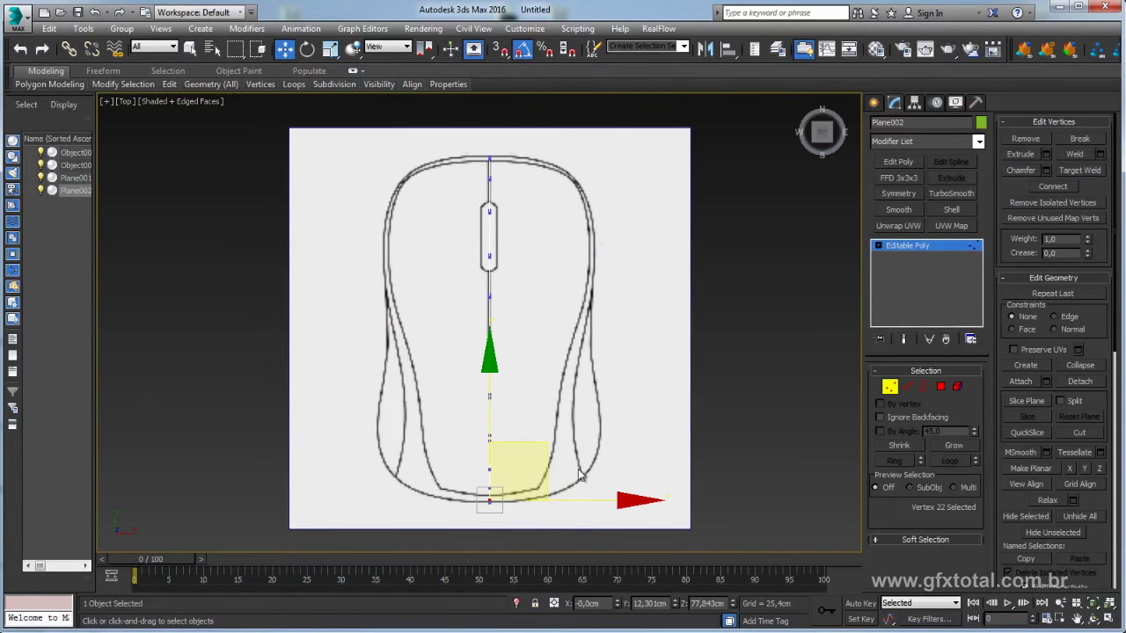
left_click_drag(613, 201, 426, 457)
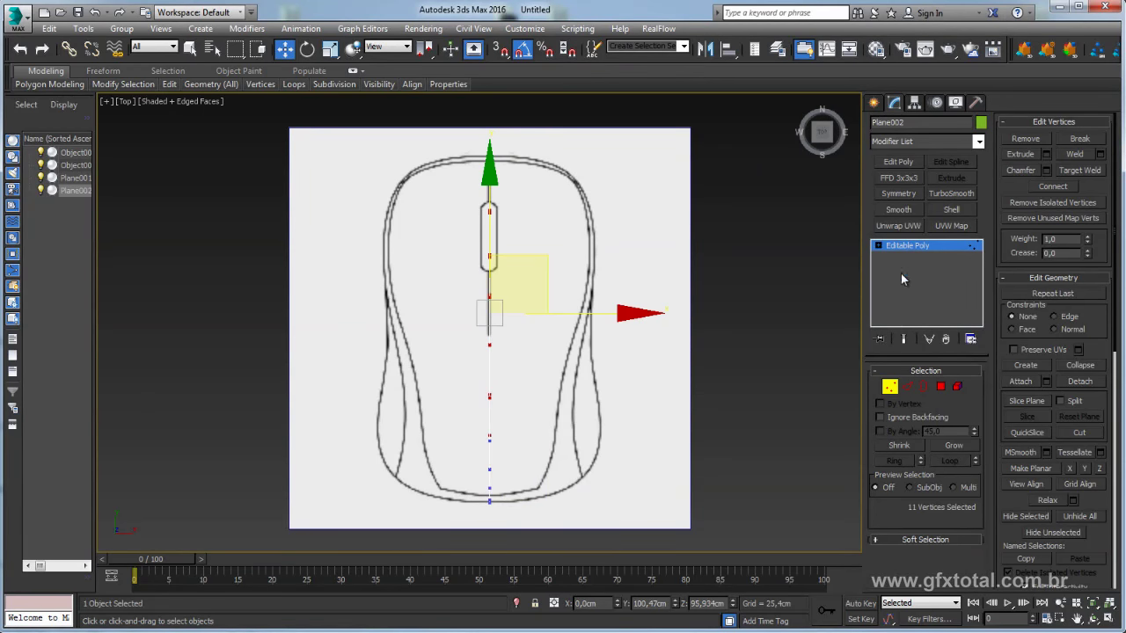
left_click(911, 244)
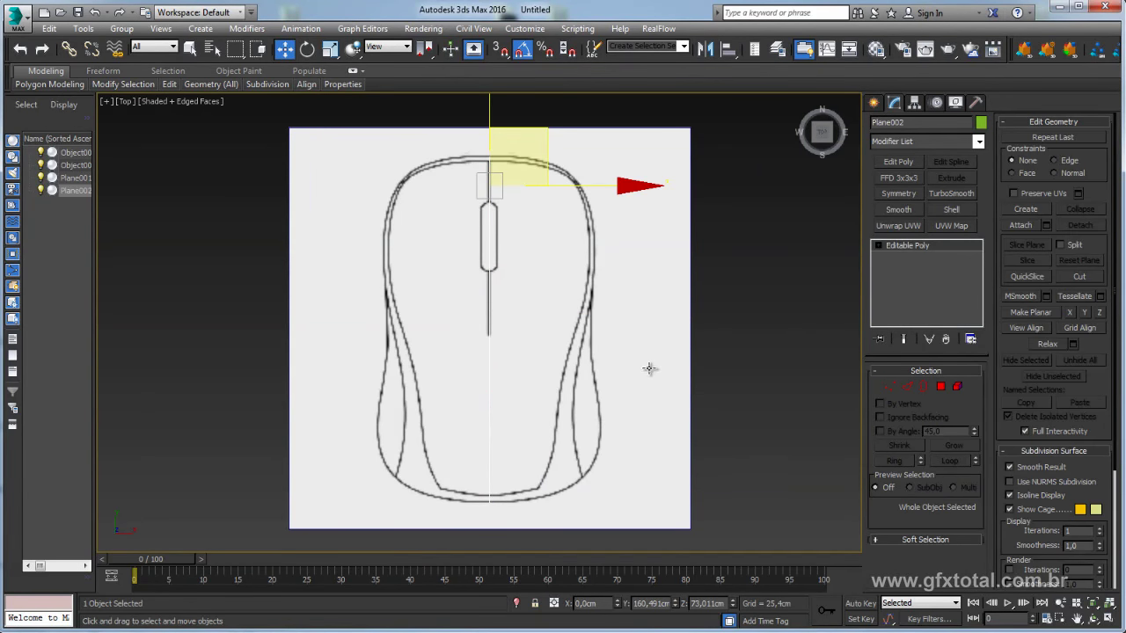
key("p")
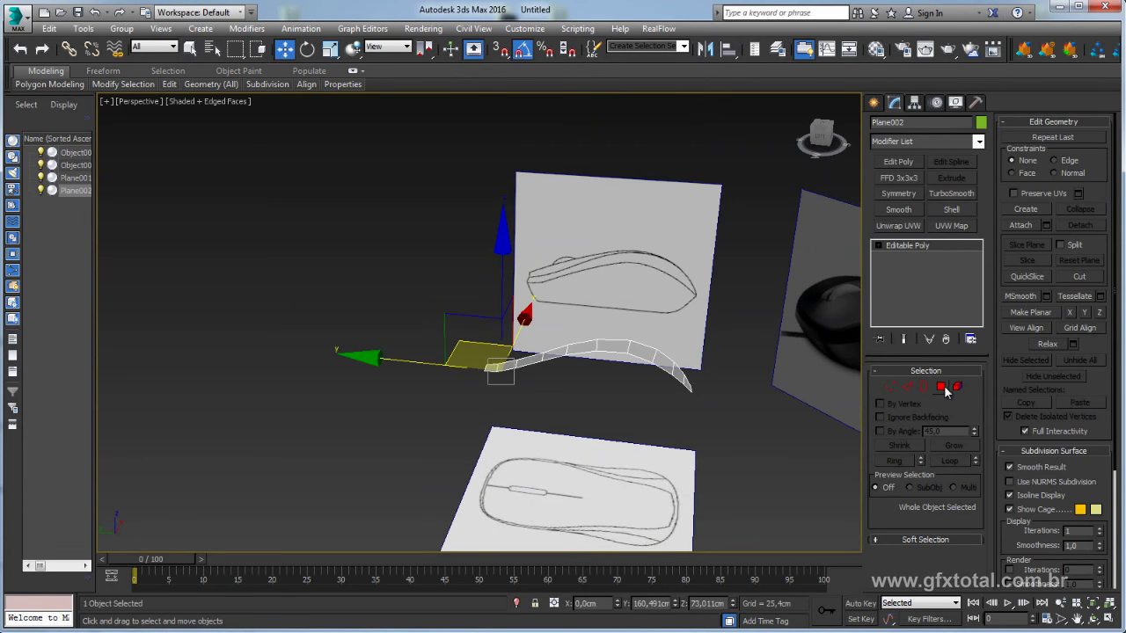
Select the strip's polygons except both end ones, convert to vertices, and shift them along X.
left_click(957, 388)
left_click(676, 371)
key("4")
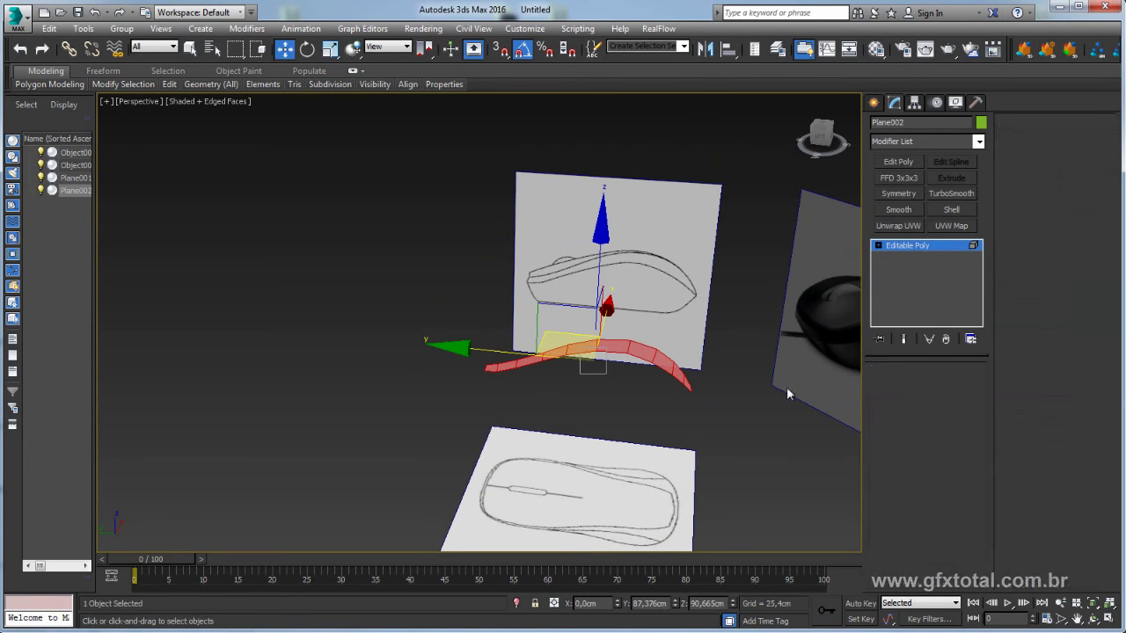
left_click(685, 387, "alt")
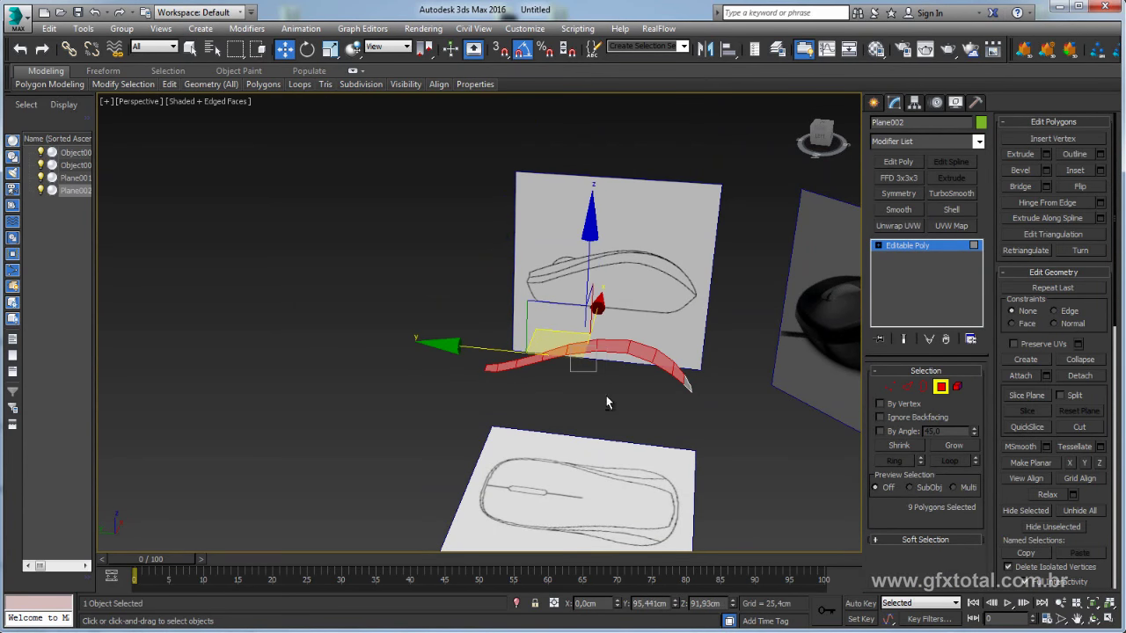
left_click(487, 370, "alt")
mouse_move(568, 391)
middle_mouse_down("alt")
mouse_move(575, 428)
mouse_move(598, 361)
middle_mouse_up("alt")
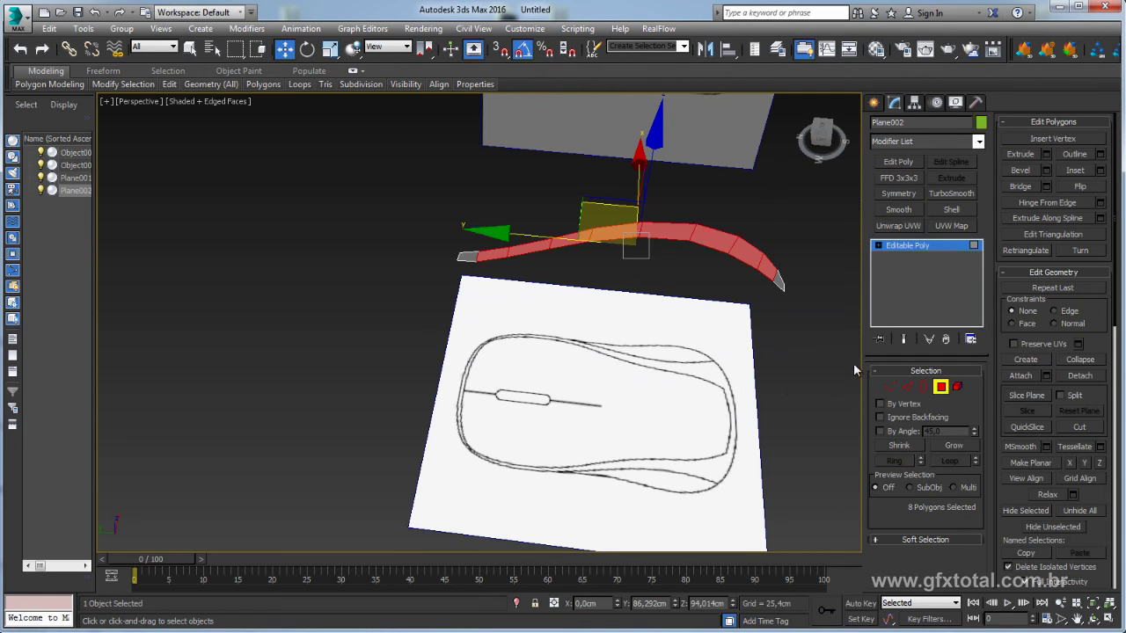
left_click(891, 394, "ctrl")
middle_click_drag(674, 319, 661, 302, "alt")
left_click_drag(715, 225, 695, 229)
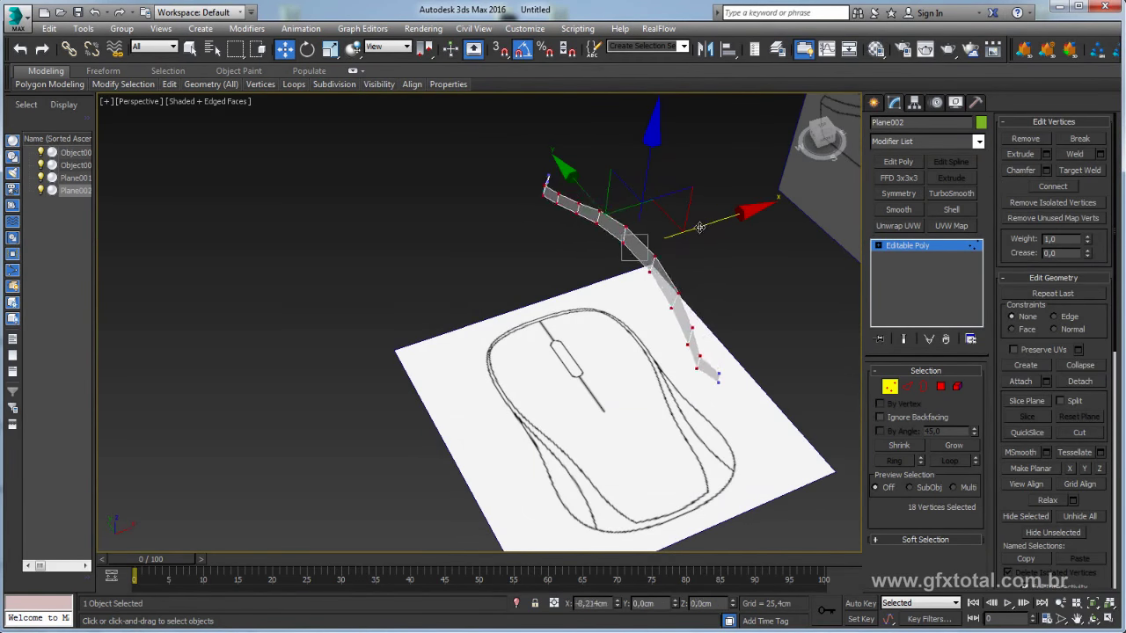
middle_click_drag(660, 304, 754, 287, "alt")
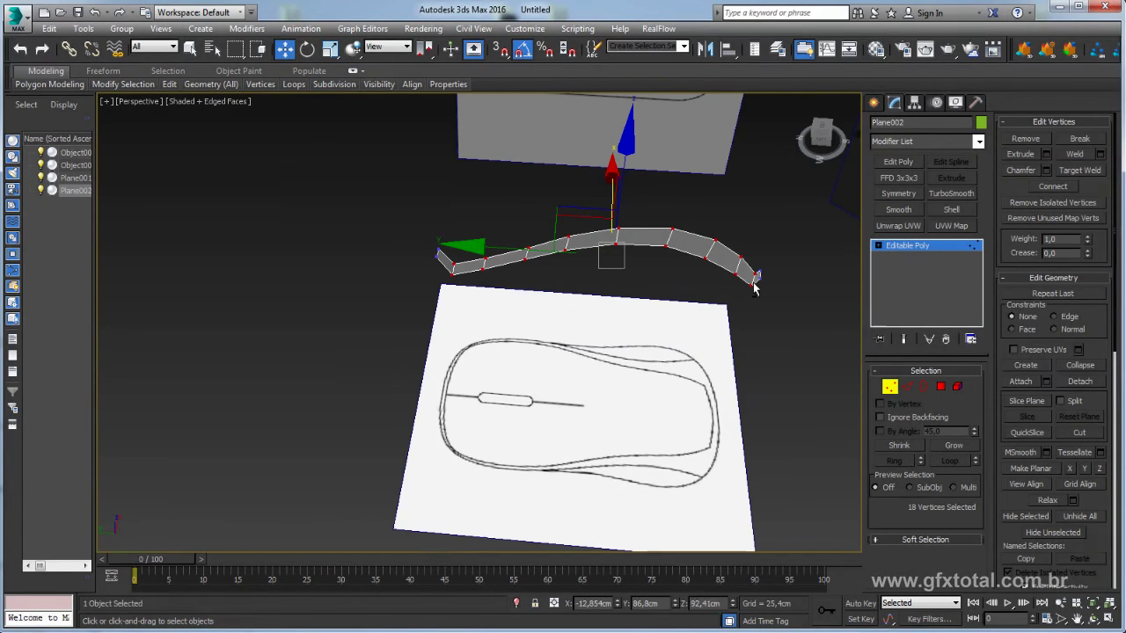
Drop end vertex pairs from the selection and raise the remaining vertices to bend the strip.
left_click_drag(444, 289, 446, 291, "alt")
left_click_drag(746, 253, 749, 249, "alt")
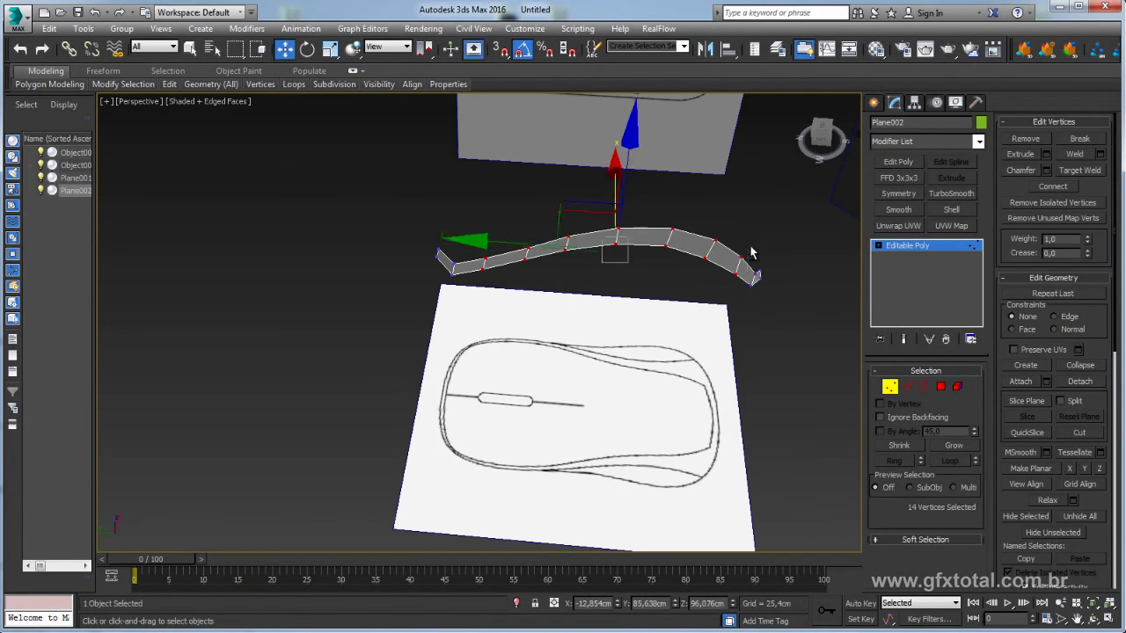
middle_click_drag(748, 249, 694, 221, "alt")
left_click_drag(716, 251, 696, 255)
middle_click_drag(696, 255, 616, 264, "alt")
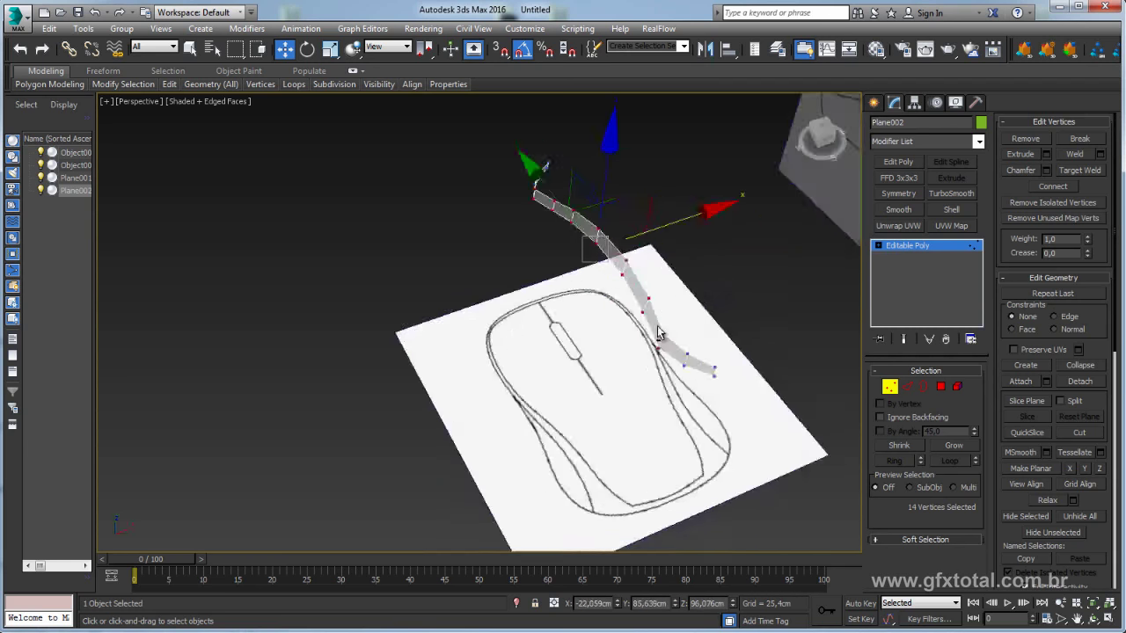
left_click_drag(616, 220, 594, 292, "alt")
left_click_drag(475, 189, 523, 230, "alt")
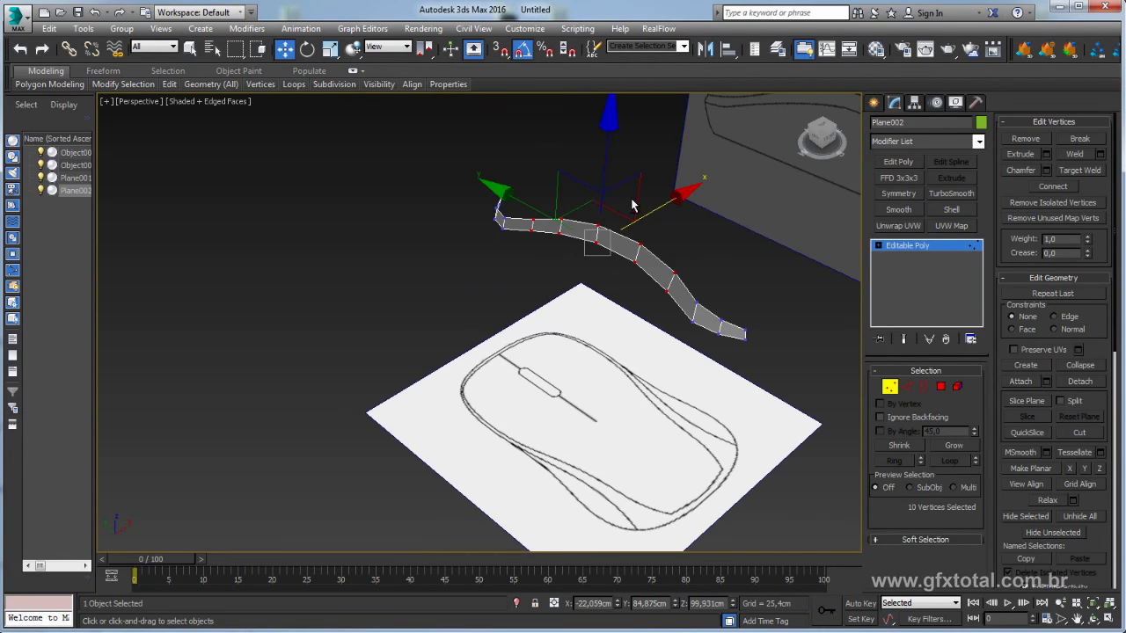
left_click_drag(644, 216, 442, 190)
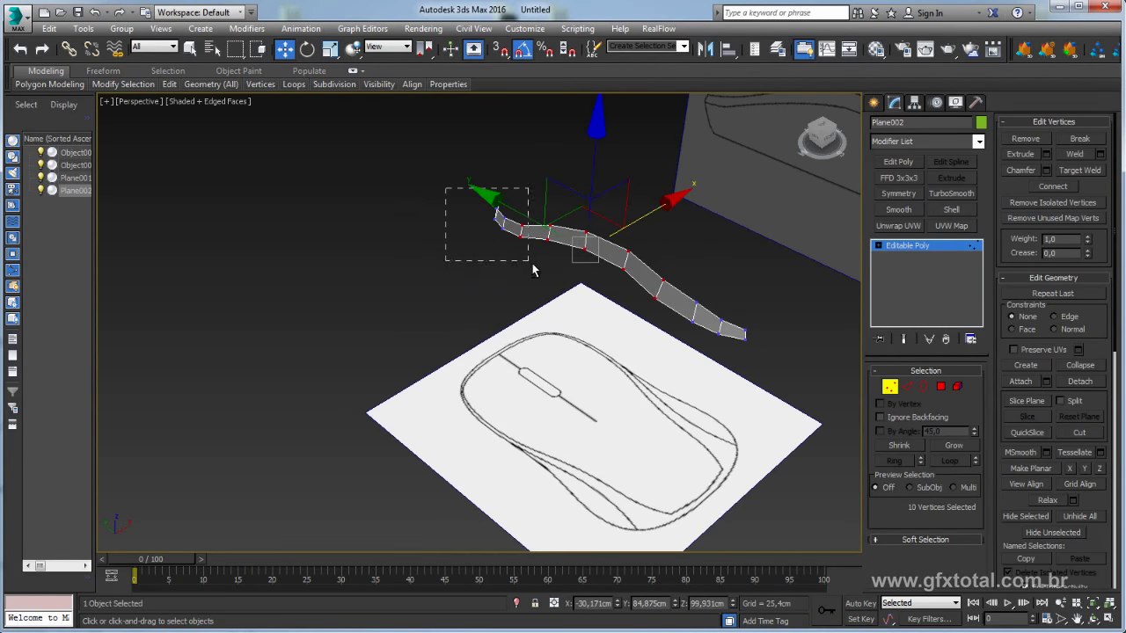
Trim the selection pair by pair down to two vertices and orbit to check the arch.
left_click_drag(532, 270, 533, 271, "alt")
left_click_drag(651, 282, 607, 246, "alt")
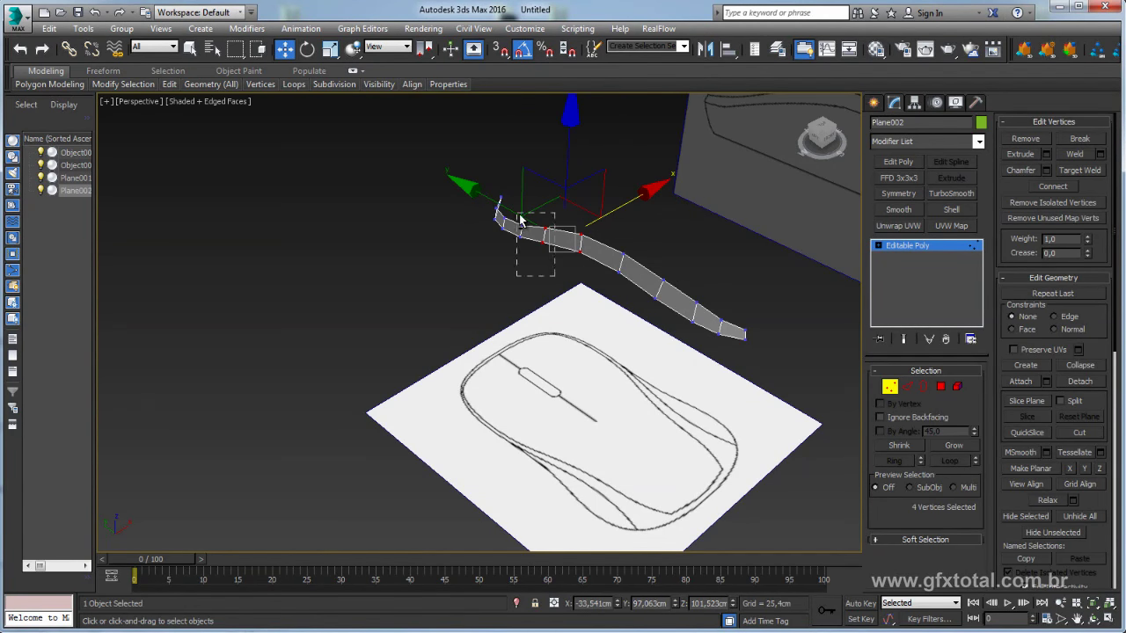
left_click_drag(520, 220, 520, 220, "alt")
middle_click_drag(520, 219, 598, 280, "alt")
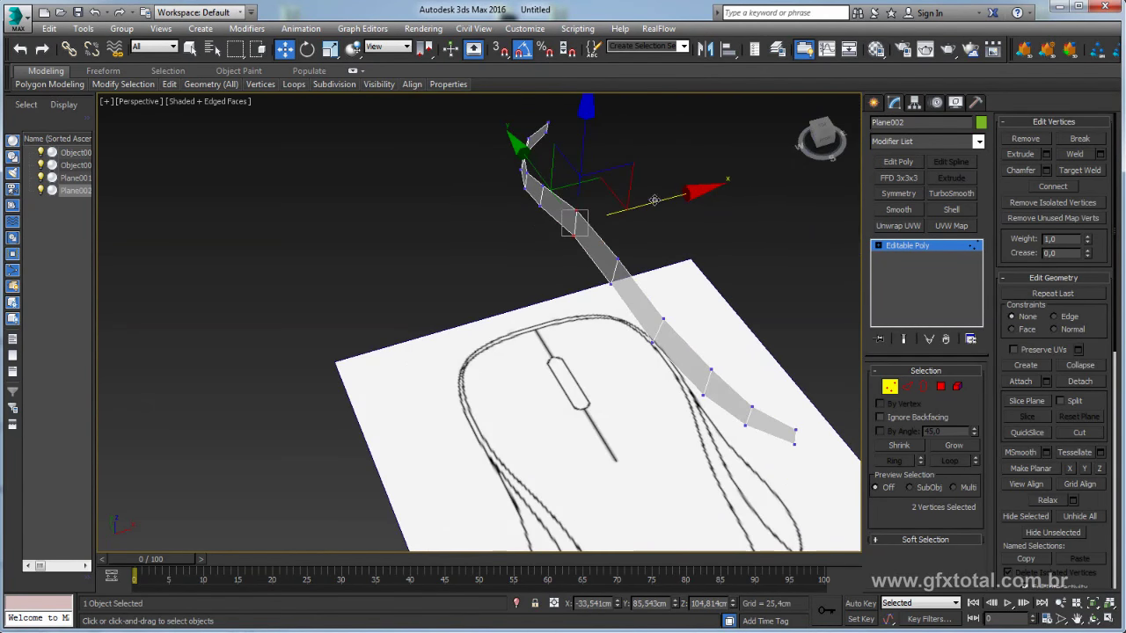
mouse_move(652, 203)
middle_mouse_down("alt")
mouse_move(698, 254)
mouse_move(542, 236)
middle_mouse_up("alt")
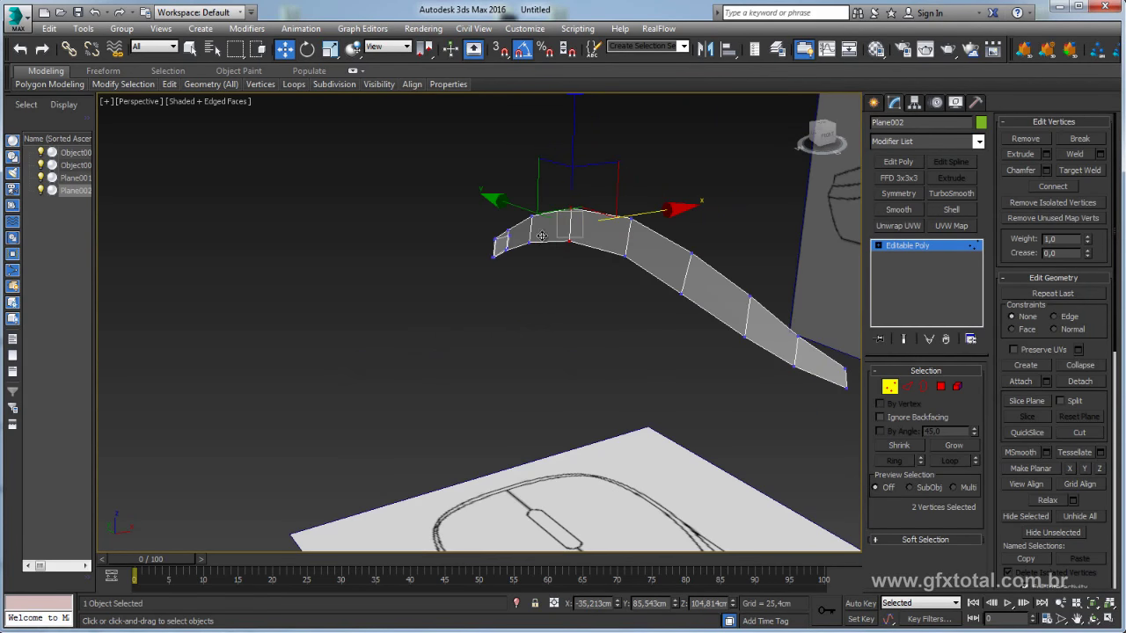
left_click(909, 388)
middle_click_drag(688, 224, 639, 182, "alt")
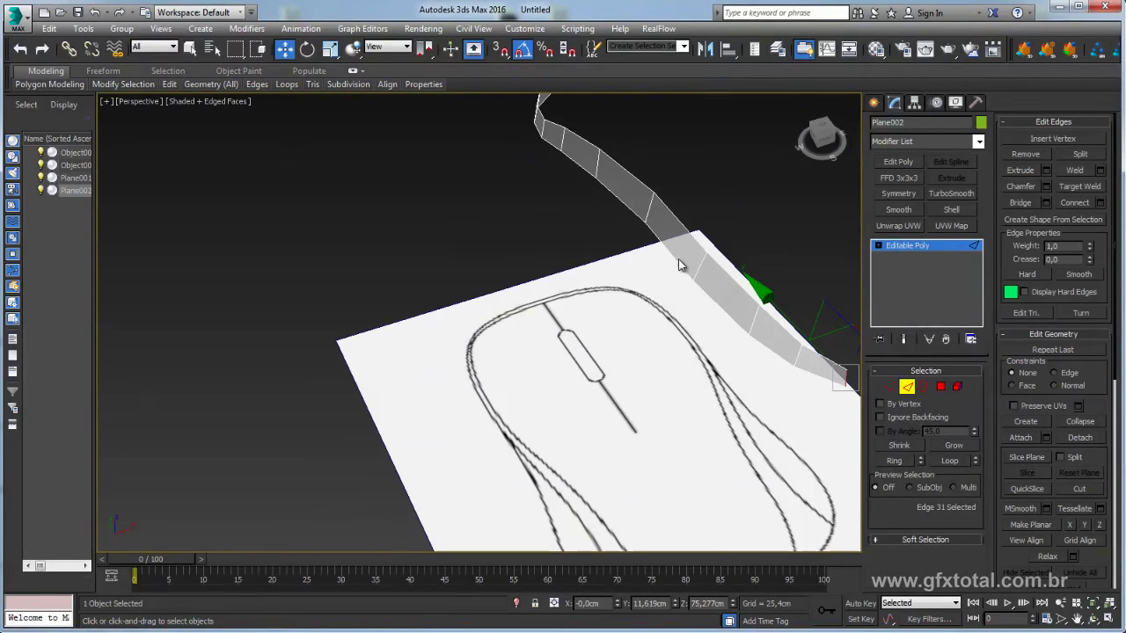
Select the strip's edge loop minus its end edges, then select all 22 vertices at Vertex level.
double_click(639, 182)
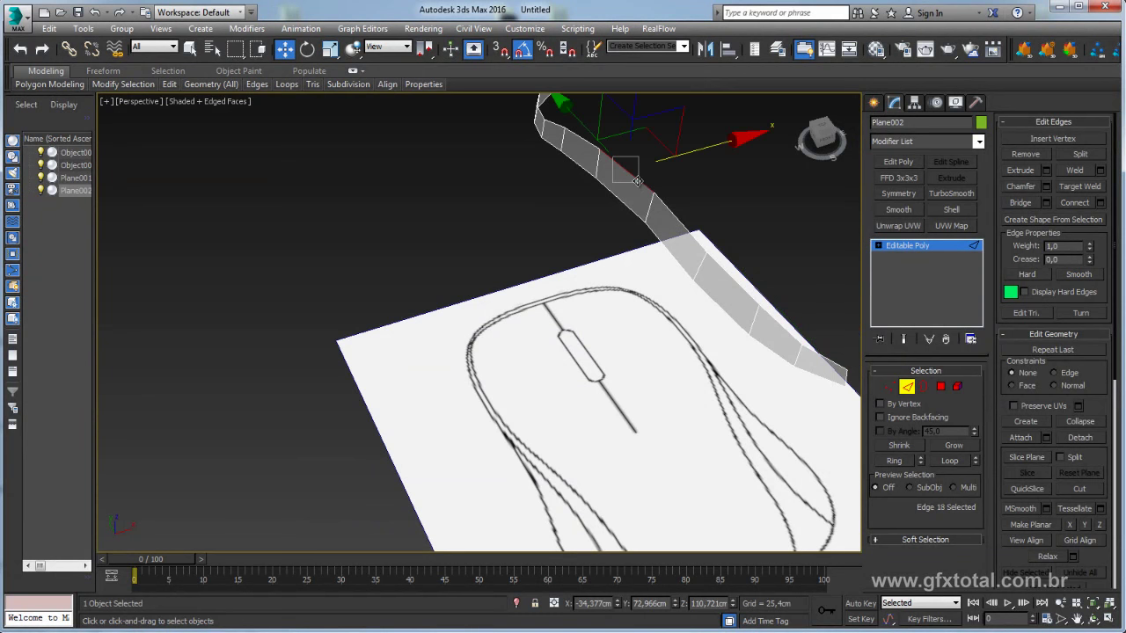
mouse_move(639, 181)
middle_mouse_down("alt")
mouse_move(630, 261)
mouse_move(664, 334)
mouse_move(685, 178)
middle_mouse_up("alt")
left_click(646, 356, "alt")
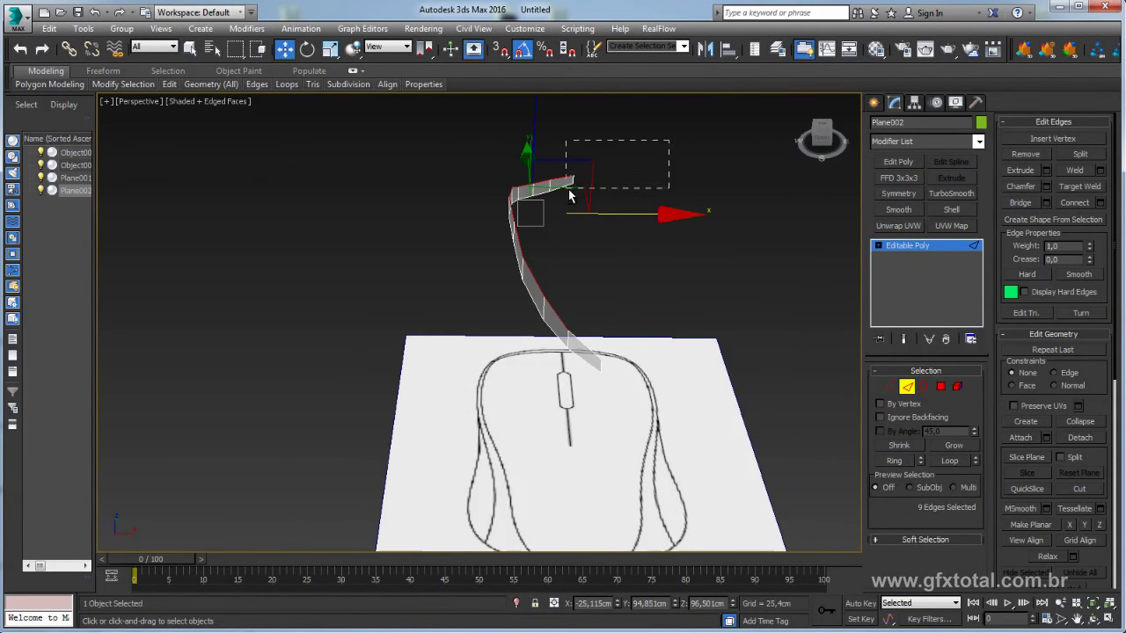
left_click_drag(585, 185, 570, 188, "alt")
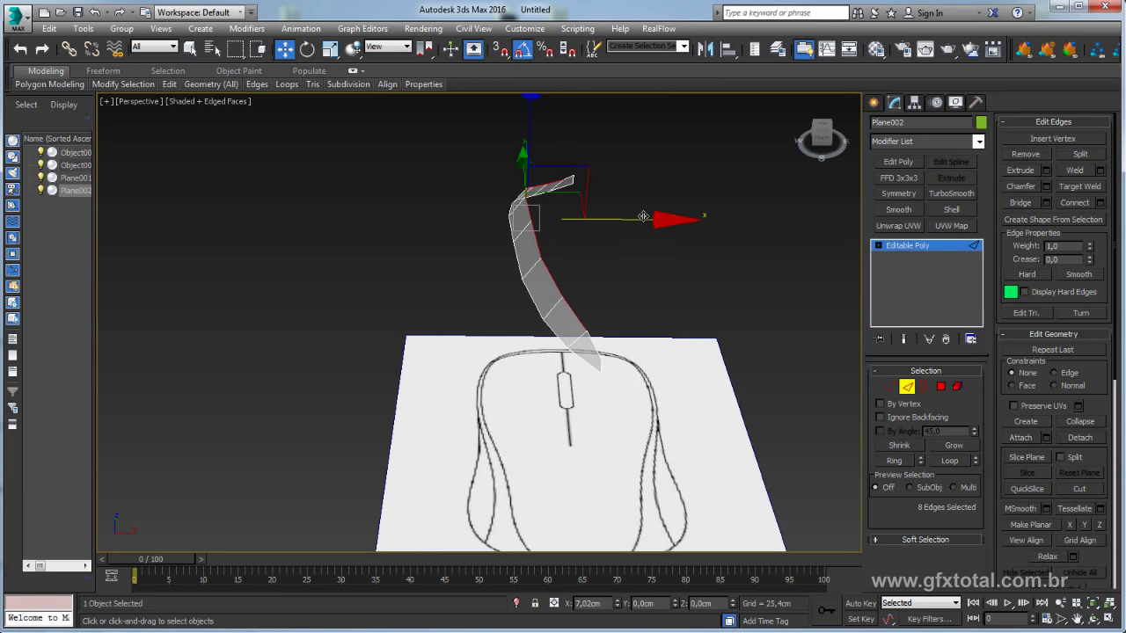
mouse_move(756, 226)
middle_mouse_down("alt")
mouse_move(782, 282)
mouse_move(887, 373)
middle_mouse_up("alt")
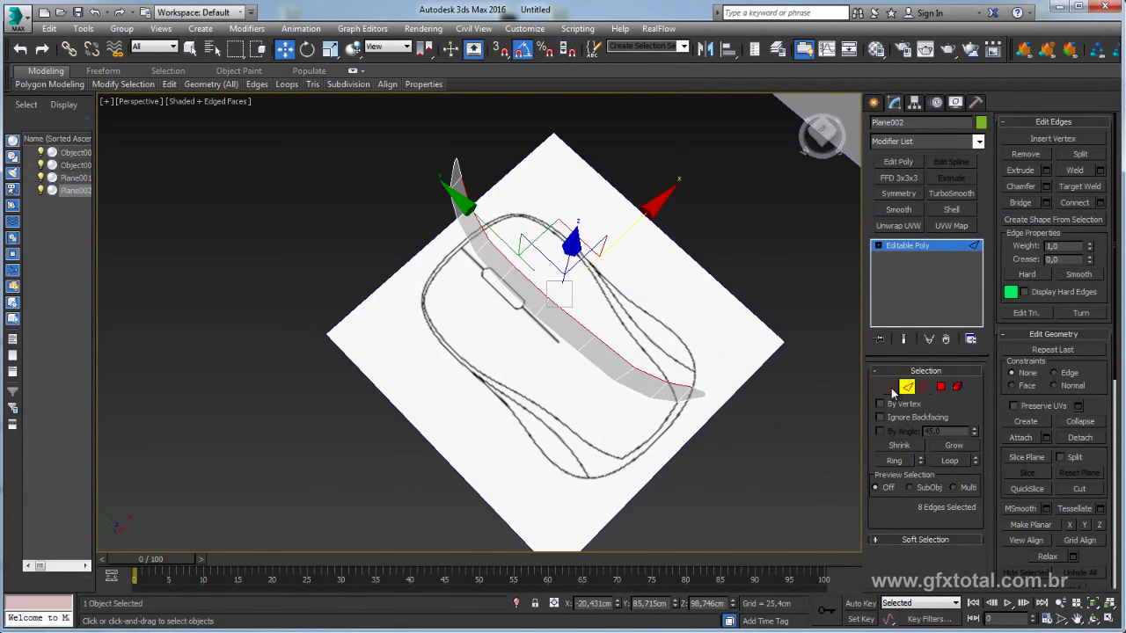
left_click(890, 387)
left_click(456, 157)
mouse_move(456, 158)
middle_mouse_down("alt")
mouse_move(745, 231)
mouse_move(678, 257)
mouse_move(708, 298)
middle_mouse_up("alt")
key("ctrl+a")
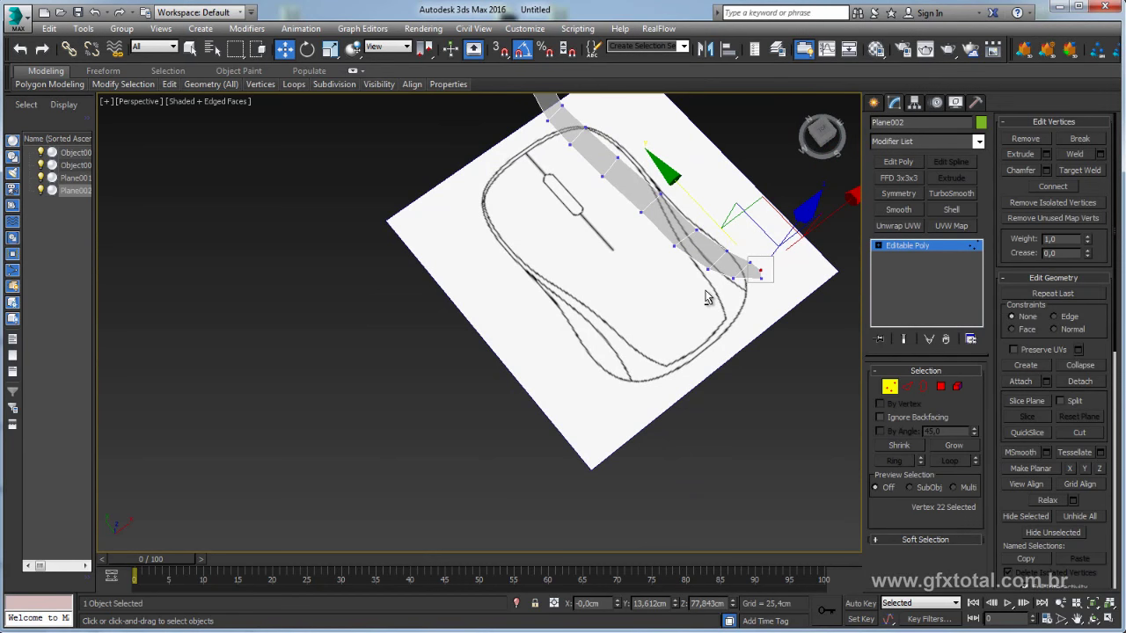
In Top view, move the strip's tip vertex and the pair below it onto the mouse outline.
key("t")
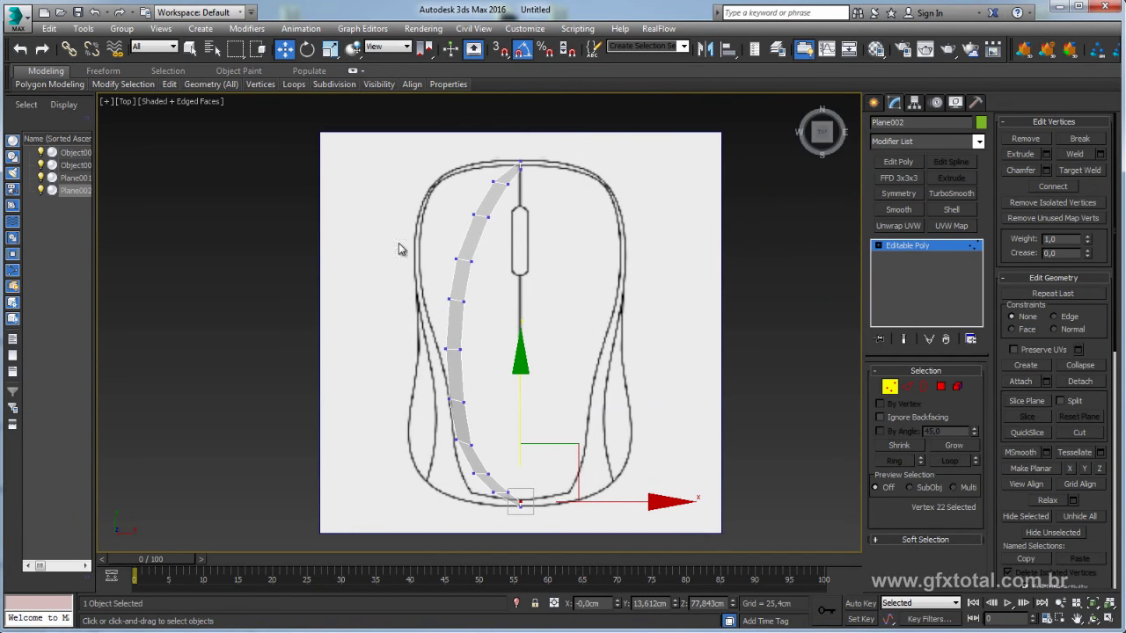
scroll(466, 381, "down", 2)
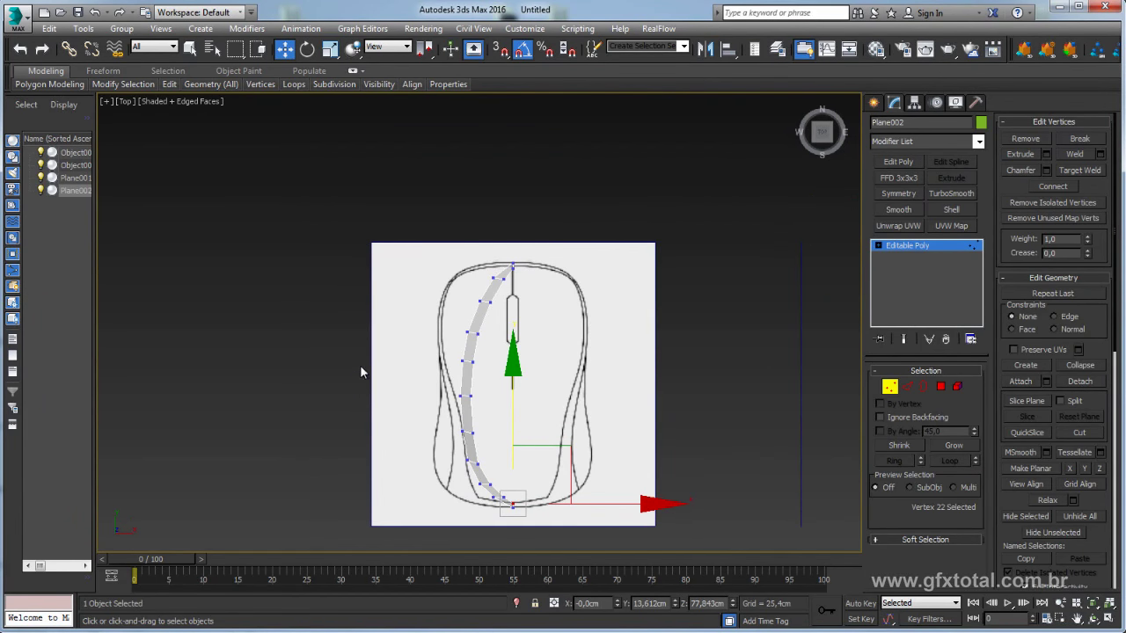
scroll(497, 303, "up", 2)
scroll(516, 302, "up", 2)
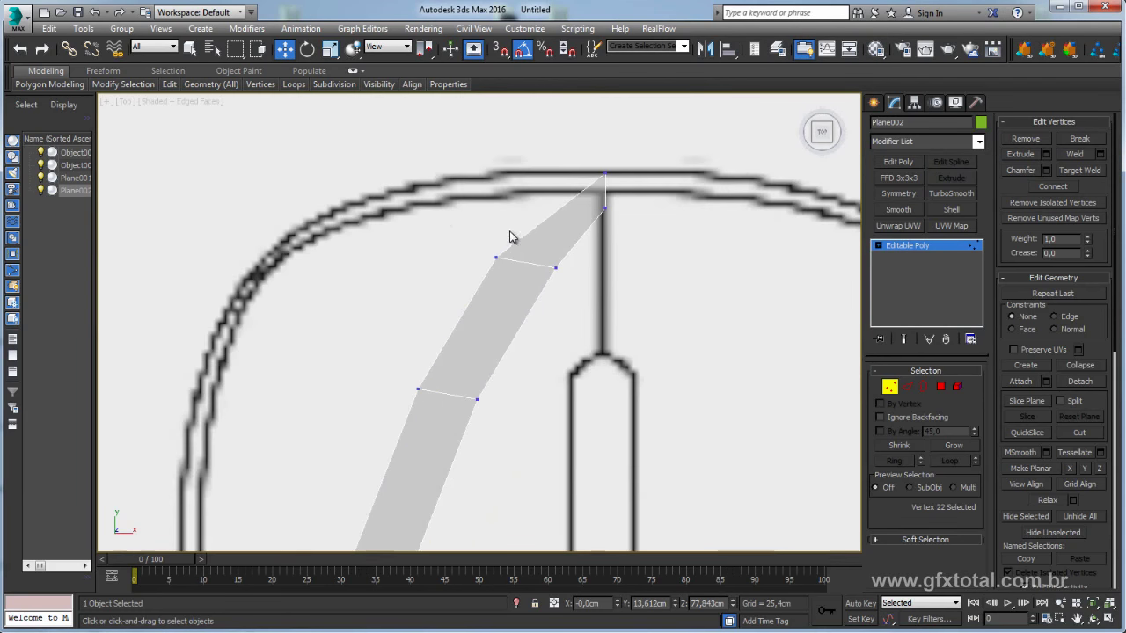
scroll(511, 239, "up", 1)
scroll(497, 319, "up", 1)
left_click(572, 312)
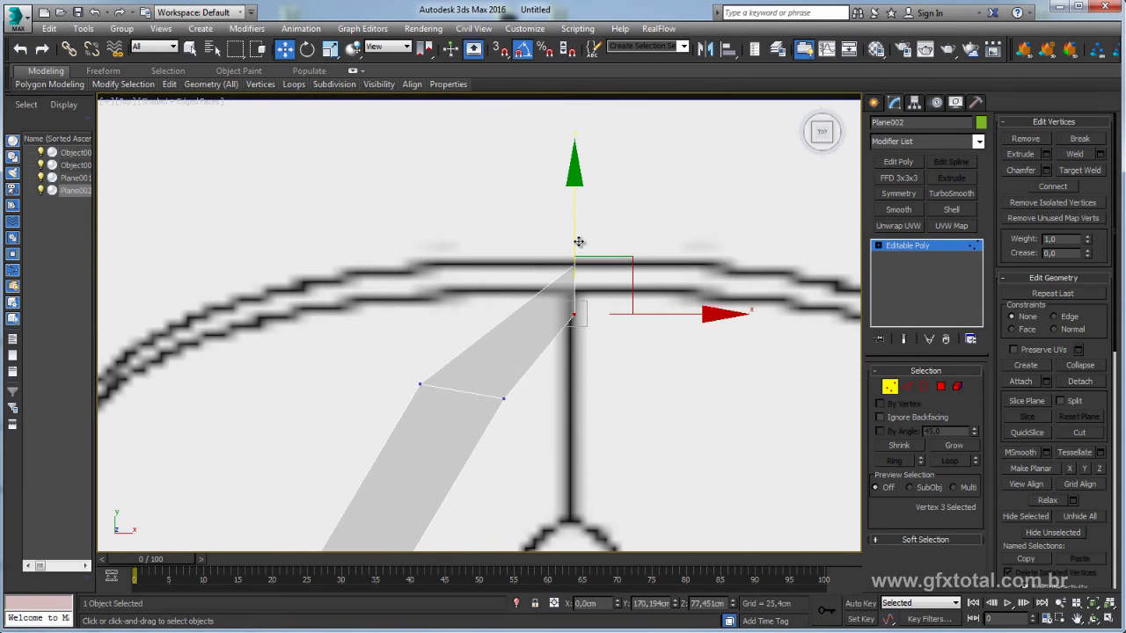
left_click_drag(576, 239, 569, 188)
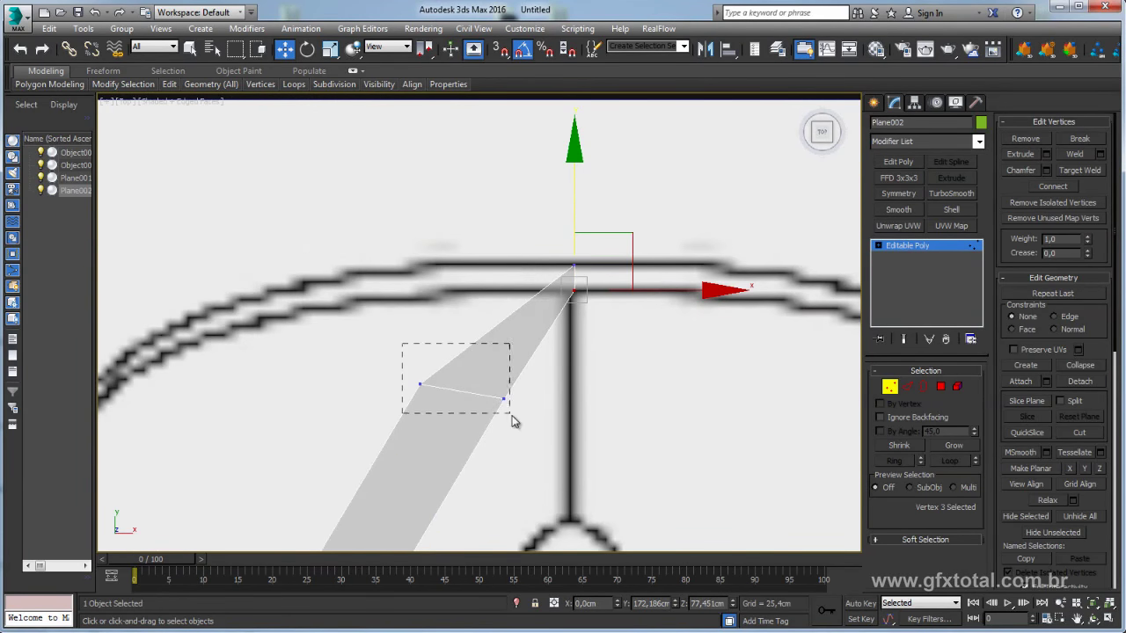
left_click_drag(511, 416, 512, 416)
left_click_drag(517, 338, 264, 284)
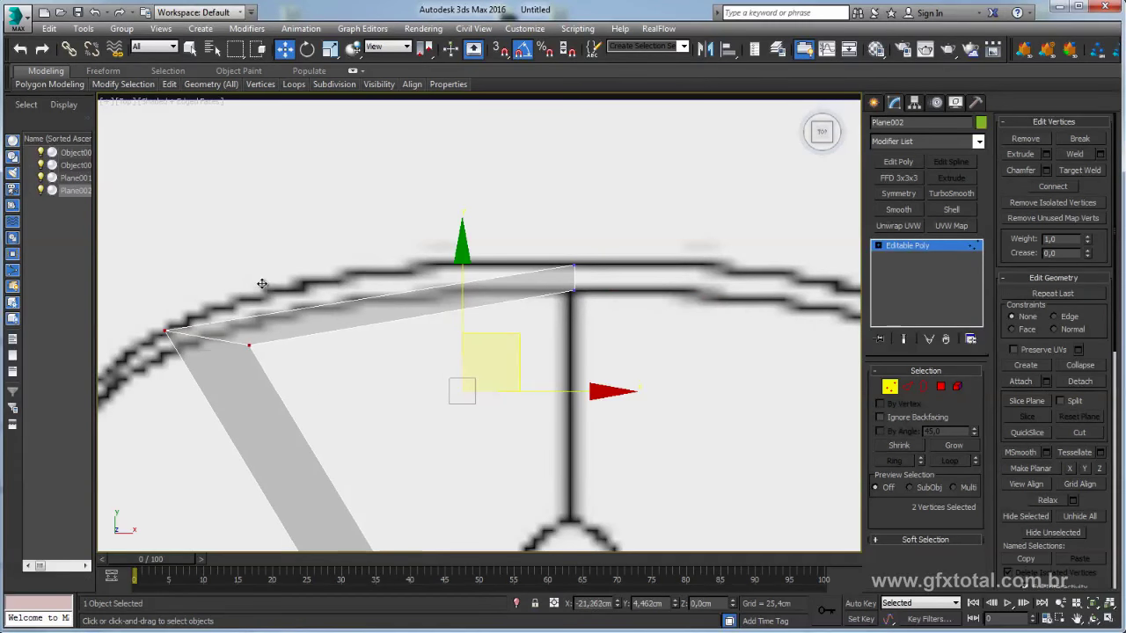
left_click_drag(307, 372, 243, 338)
left_click_drag(286, 292, 235, 296)
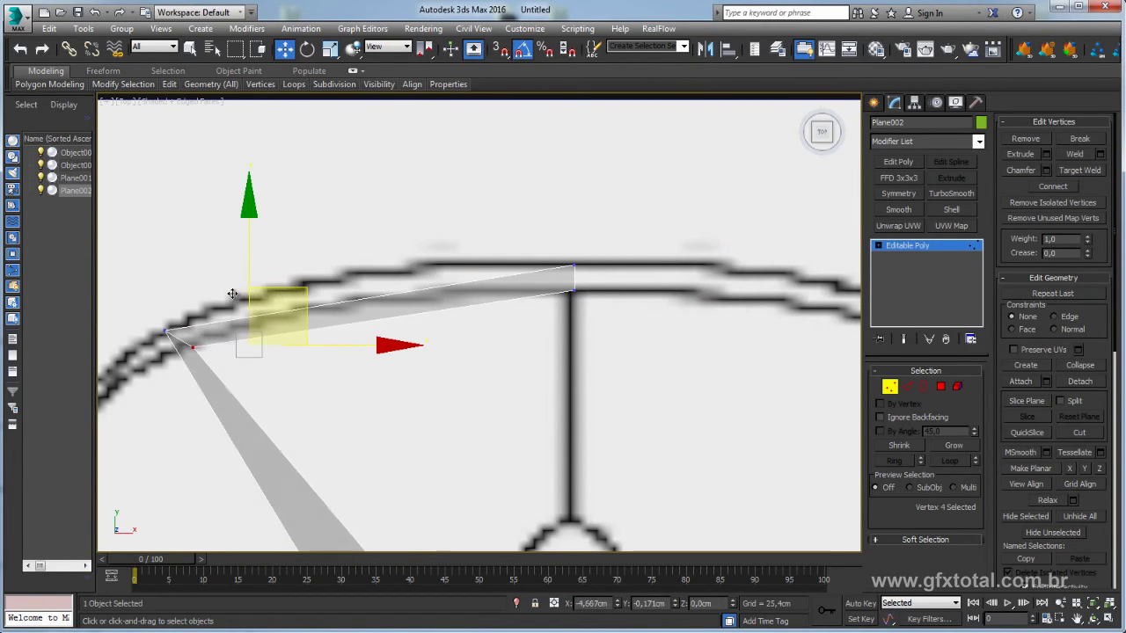
Move the middle vertex pairs left and down onto the curved side outline.
scroll(235, 299, "down", 5)
left_click_drag(418, 292, 547, 336)
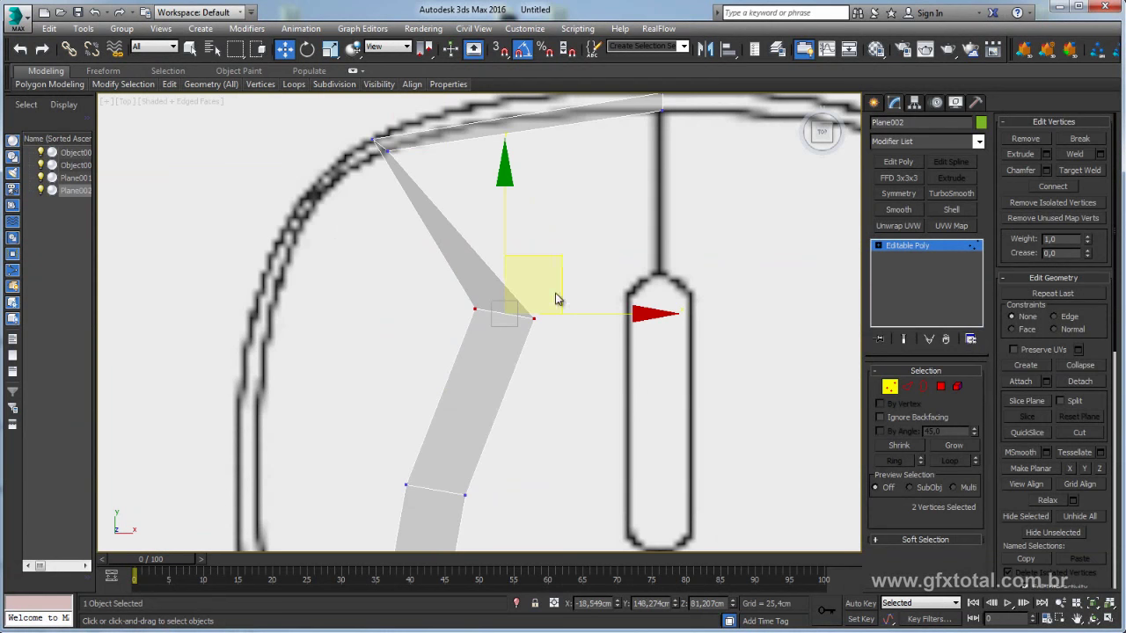
left_click_drag(555, 259, 336, 250)
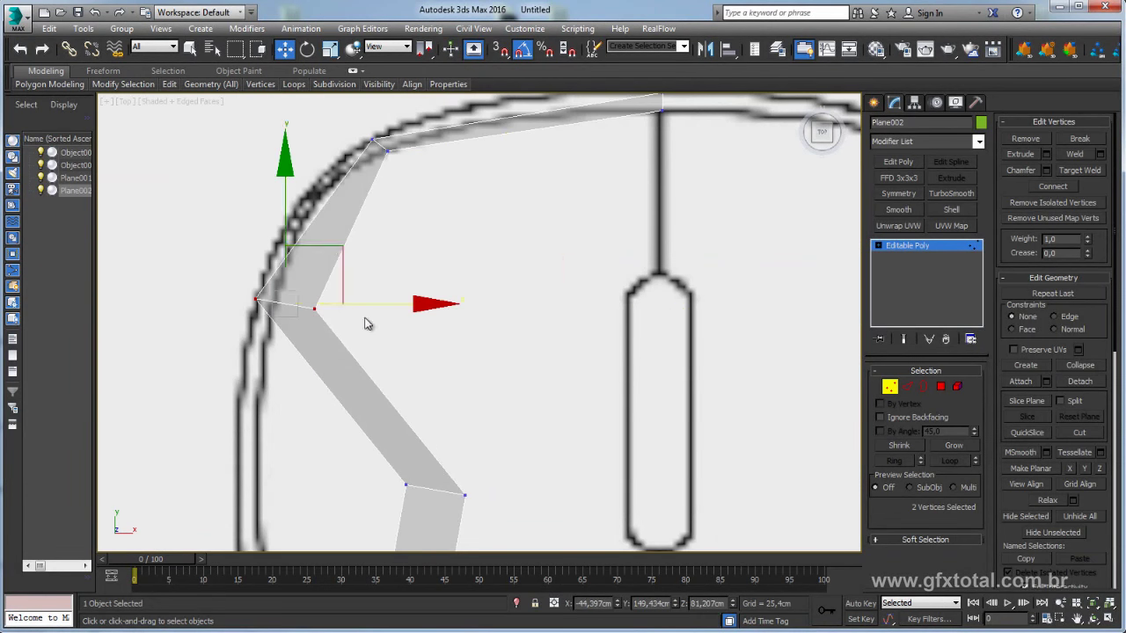
key("ctrl+alt+c")
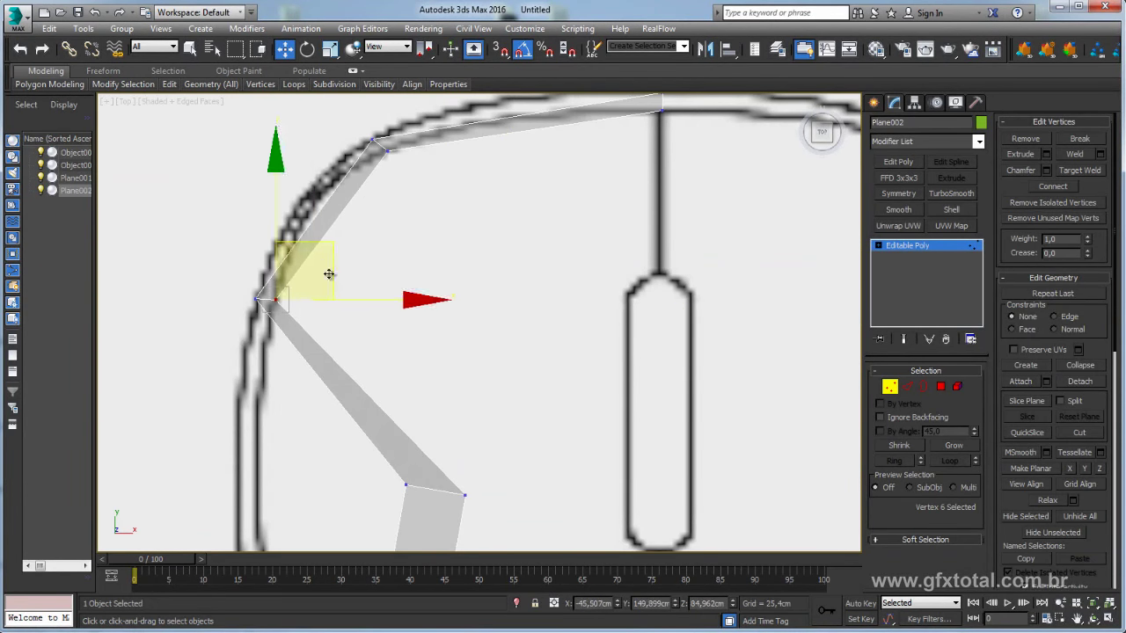
middle_click_drag(356, 405, 433, 311)
left_click_drag(432, 311, 597, 424)
left_click_drag(569, 343, 397, 370)
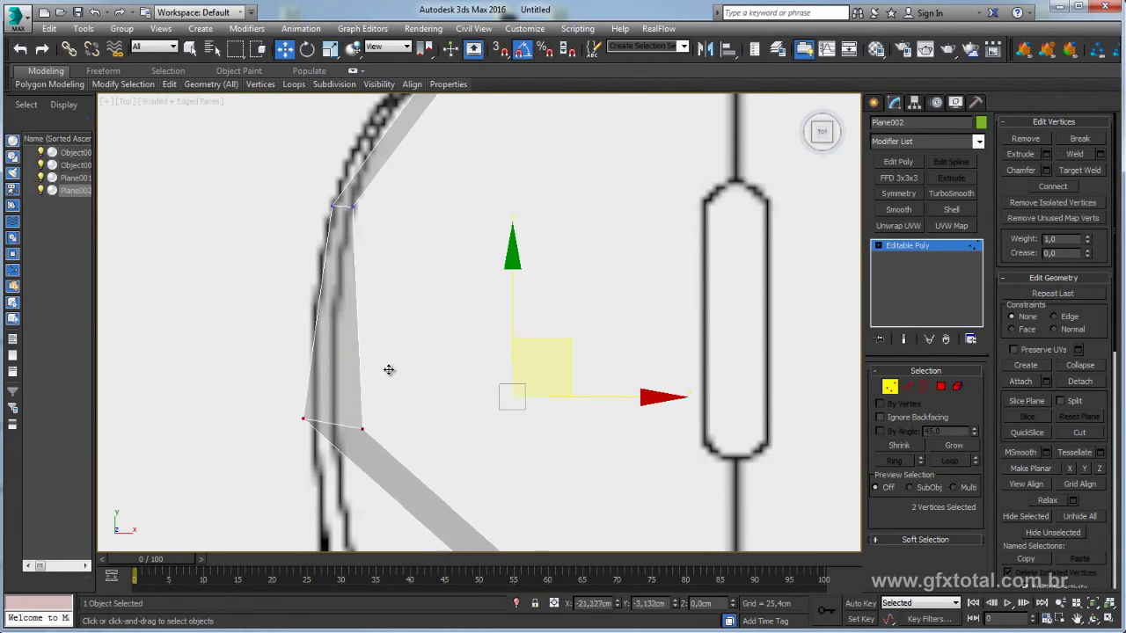
left_click(370, 427)
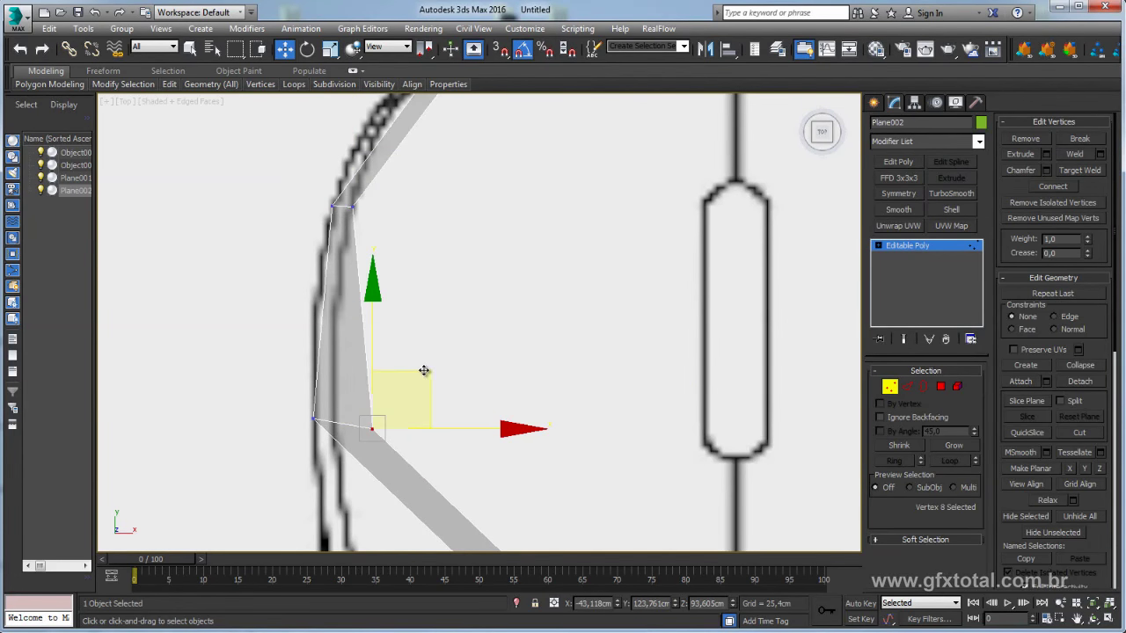
left_click_drag(393, 370, 347, 392)
scroll(459, 346, "down", 2)
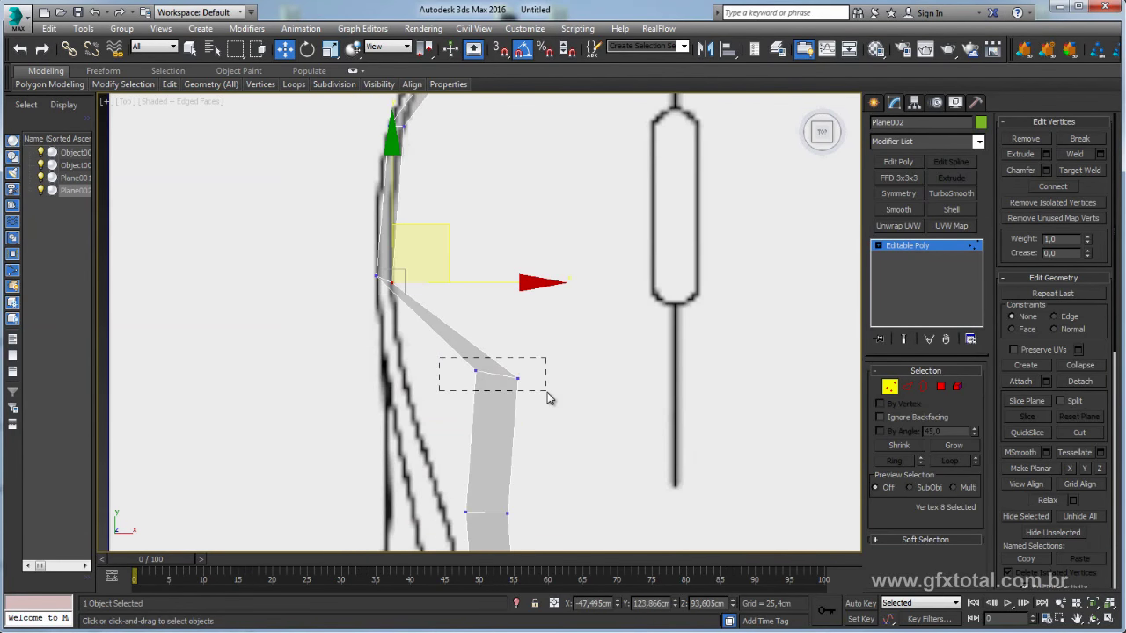
mouse_move(439, 358)
left_mouse_down()
mouse_move(546, 394)
mouse_move(416, 374)
left_mouse_up()
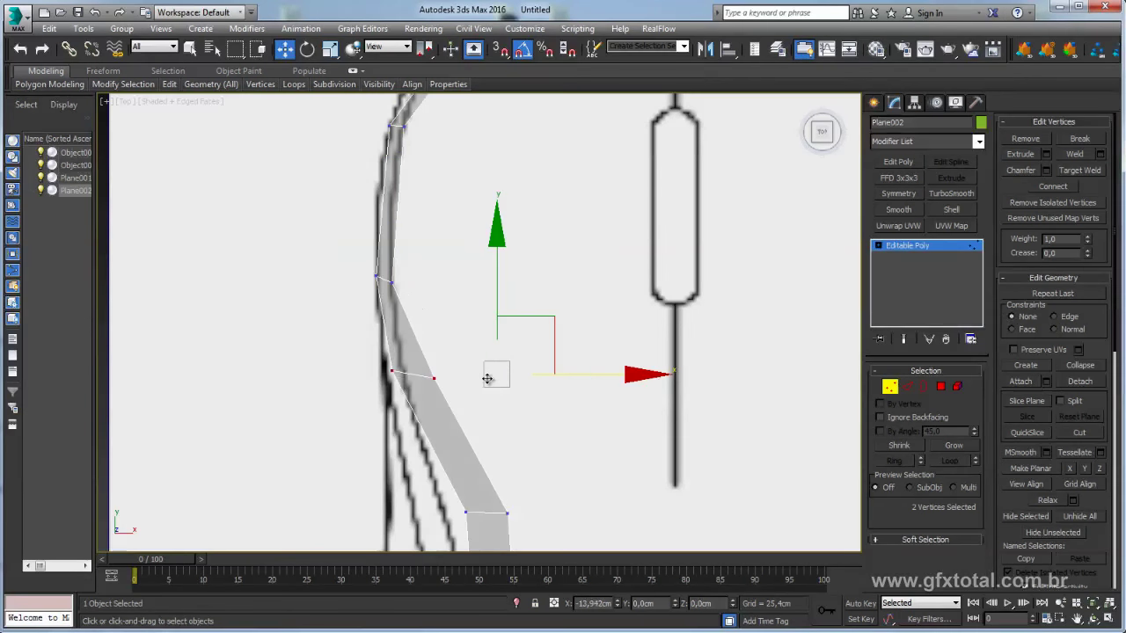
left_click(423, 377)
middle_click_drag(523, 446, 596, 289)
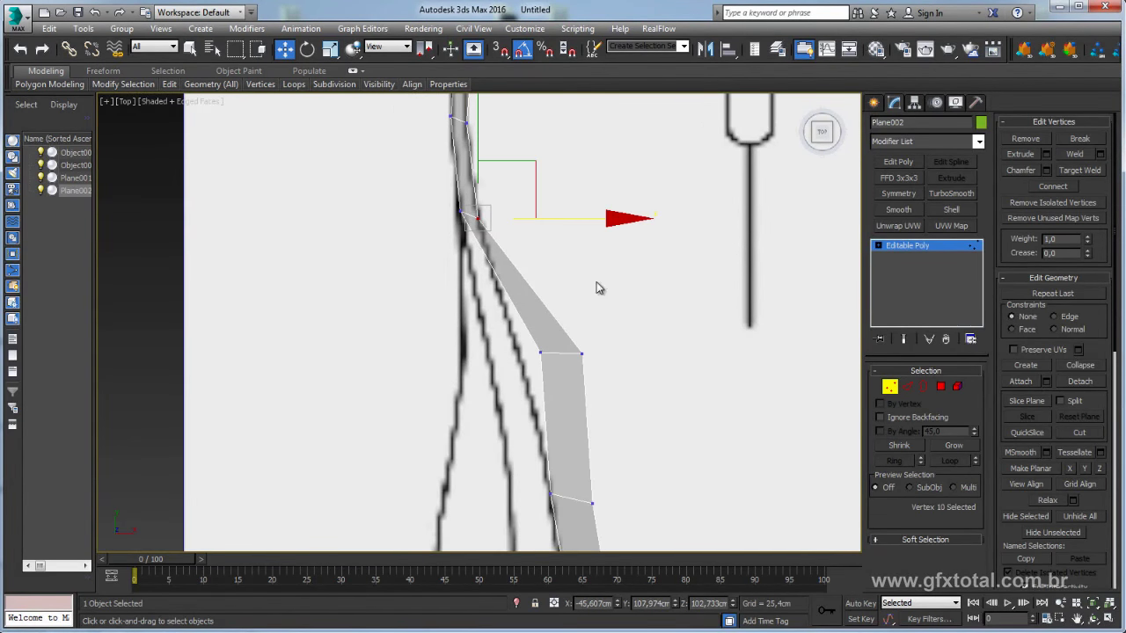
Shift the next lower vertex pairs left so the band hugs the outline.
left_click_drag(596, 282, 500, 366)
left_click_drag(650, 358, 599, 356)
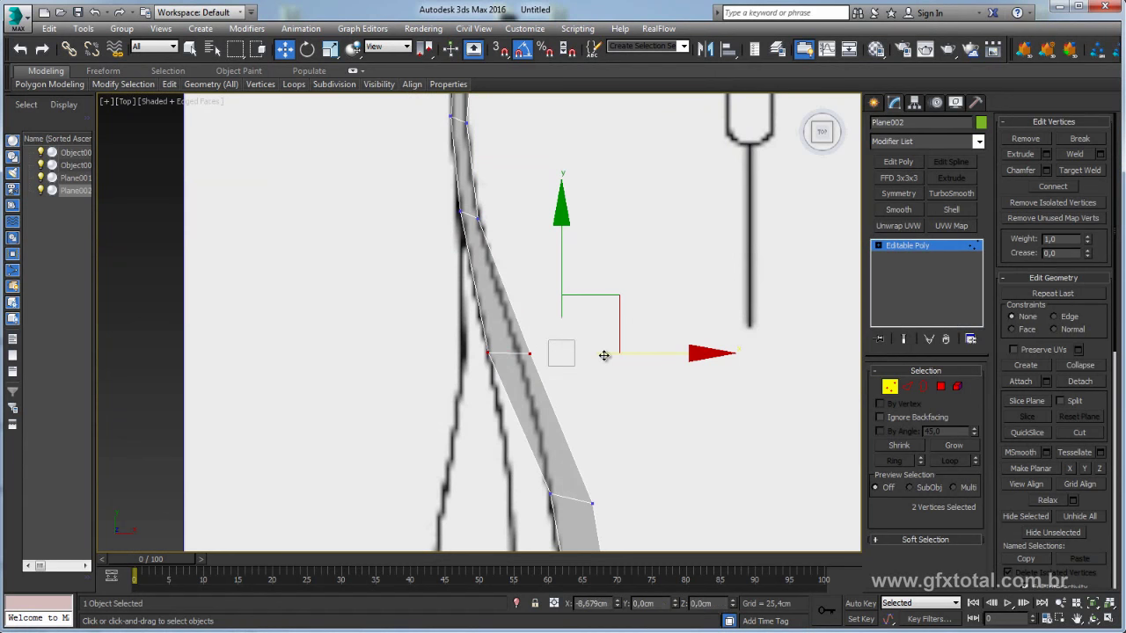
left_click(529, 352)
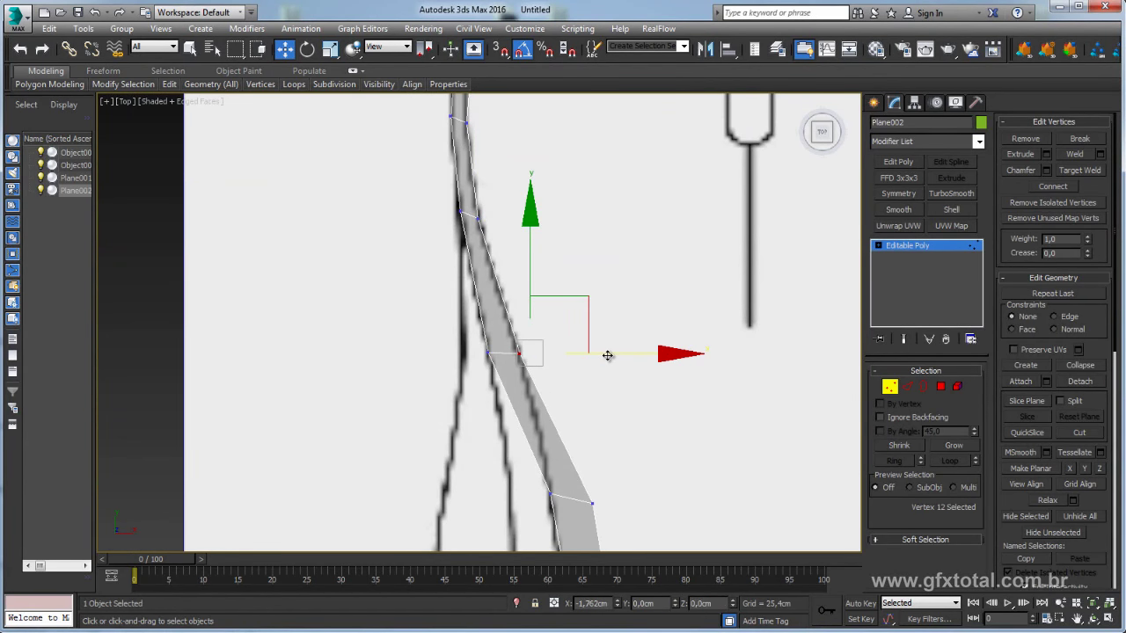
middle_click_drag(607, 354, 633, 272)
left_click_drag(646, 284, 563, 355)
left_click_drag(673, 337, 632, 337)
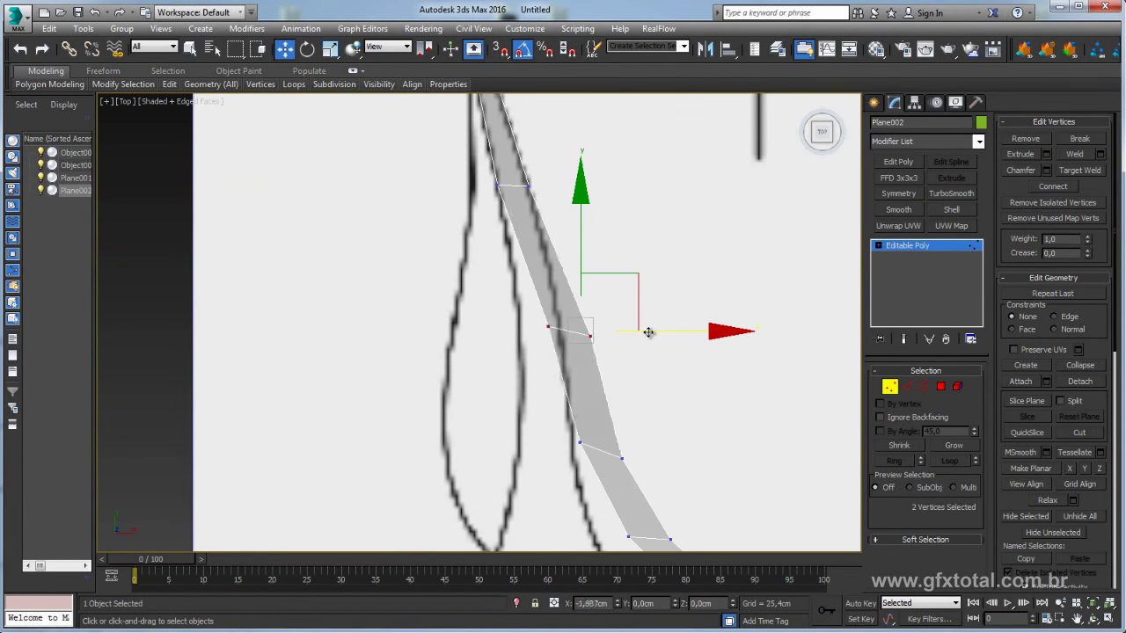
middle_click_drag(679, 444, 696, 342)
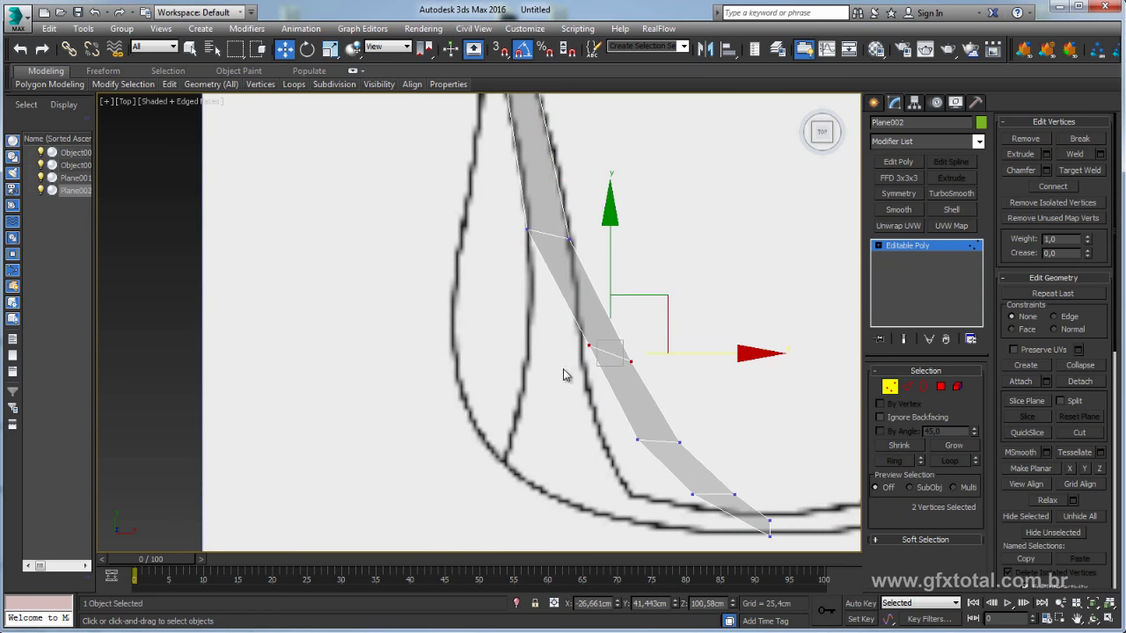
left_click_drag(709, 359, 650, 362)
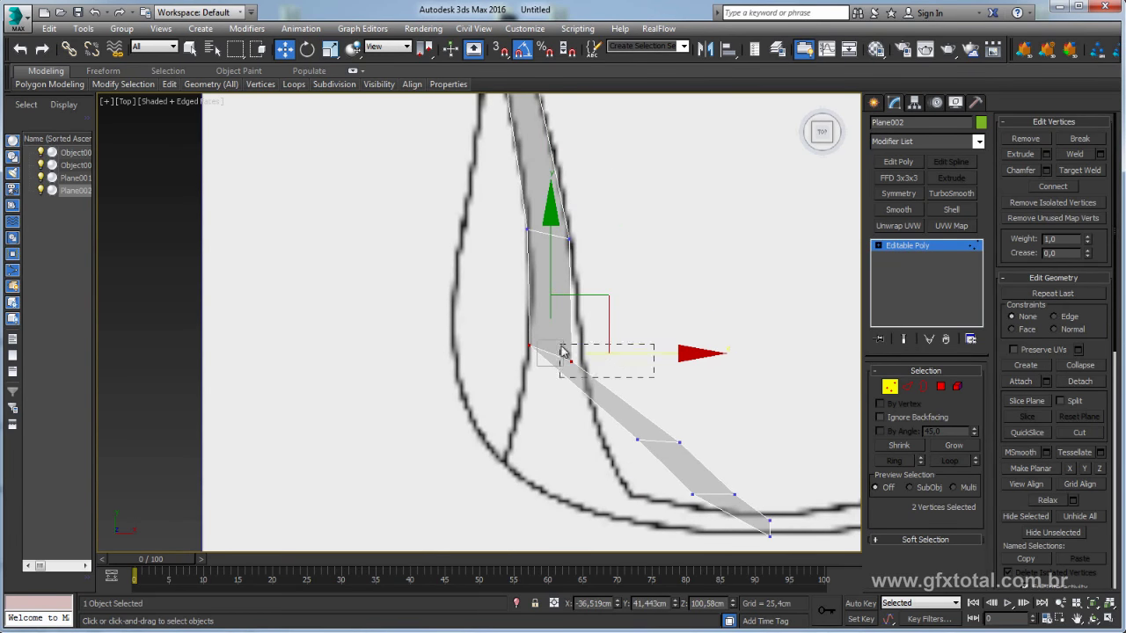
left_click_drag(563, 351, 631, 451)
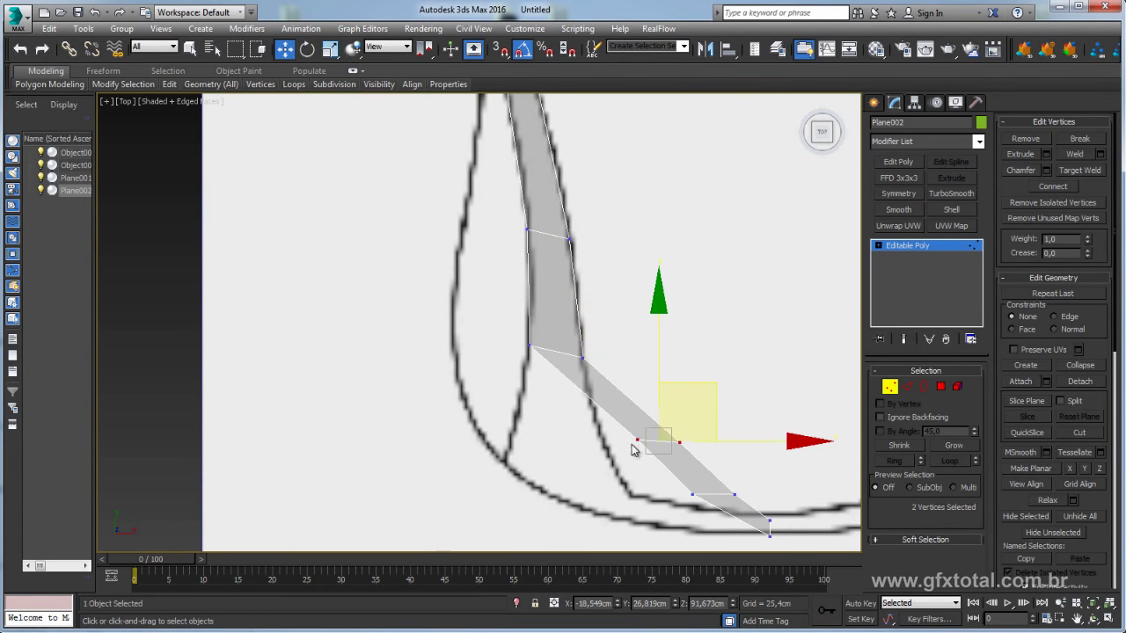
left_click_drag(718, 389, 631, 397)
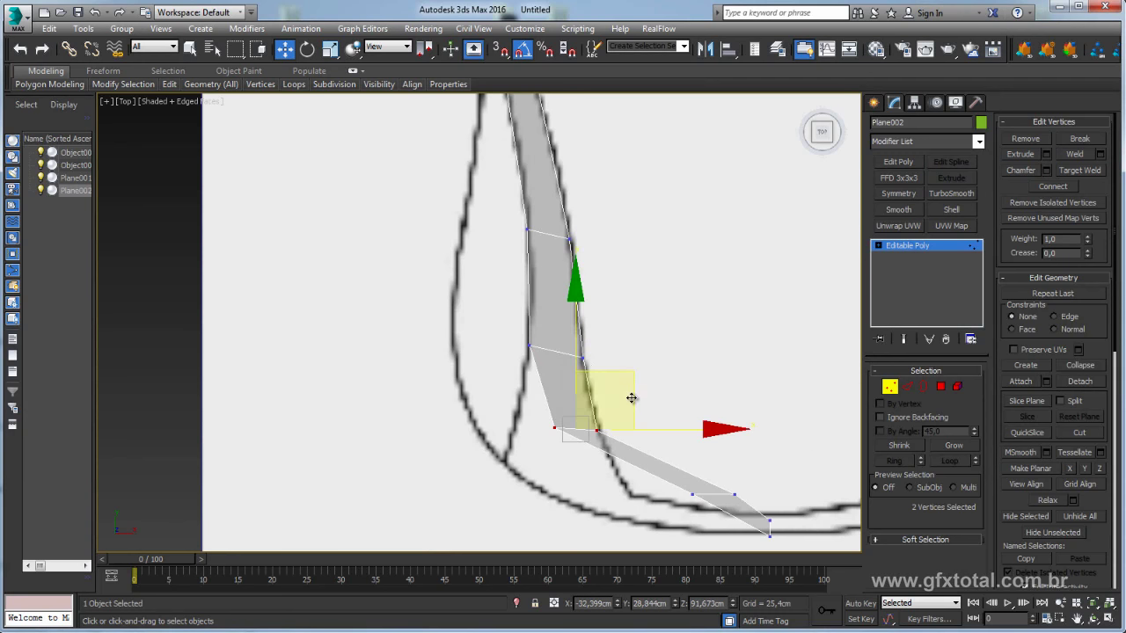
Pull the inner vertex and the band's tip vertices along the bottom curve of the outline.
middle_click_drag(631, 397, 604, 292)
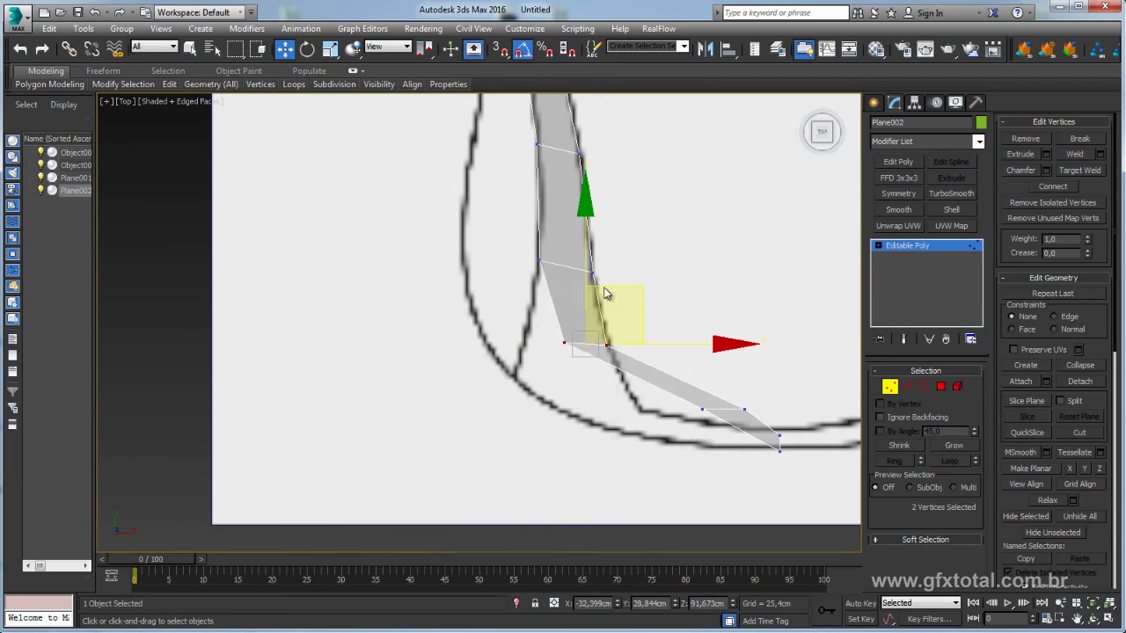
left_click(563, 342)
left_click_drag(616, 288, 578, 283)
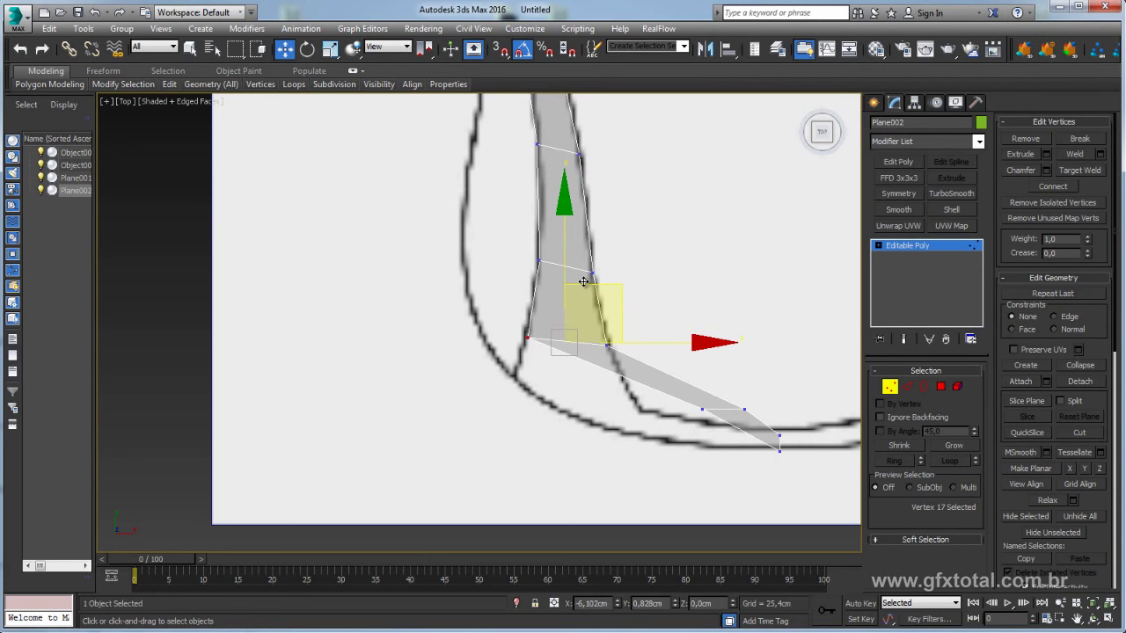
left_click(606, 344)
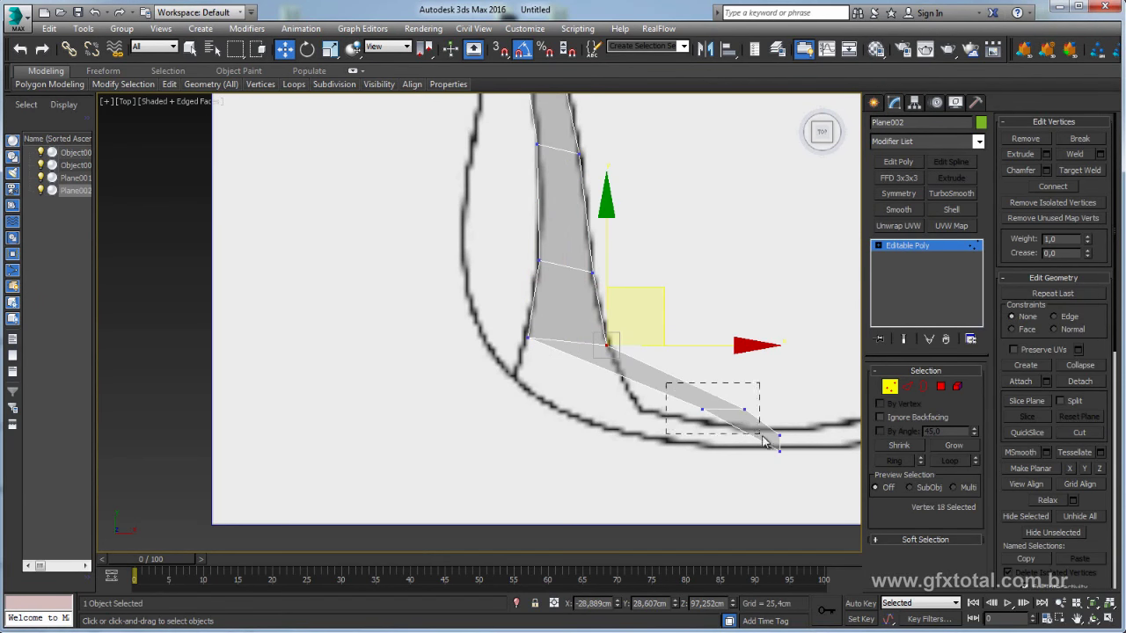
left_click_drag(763, 443, 765, 439)
left_click_drag(782, 372, 575, 319)
left_click(588, 395)
left_click_drag(746, 432, 801, 487)
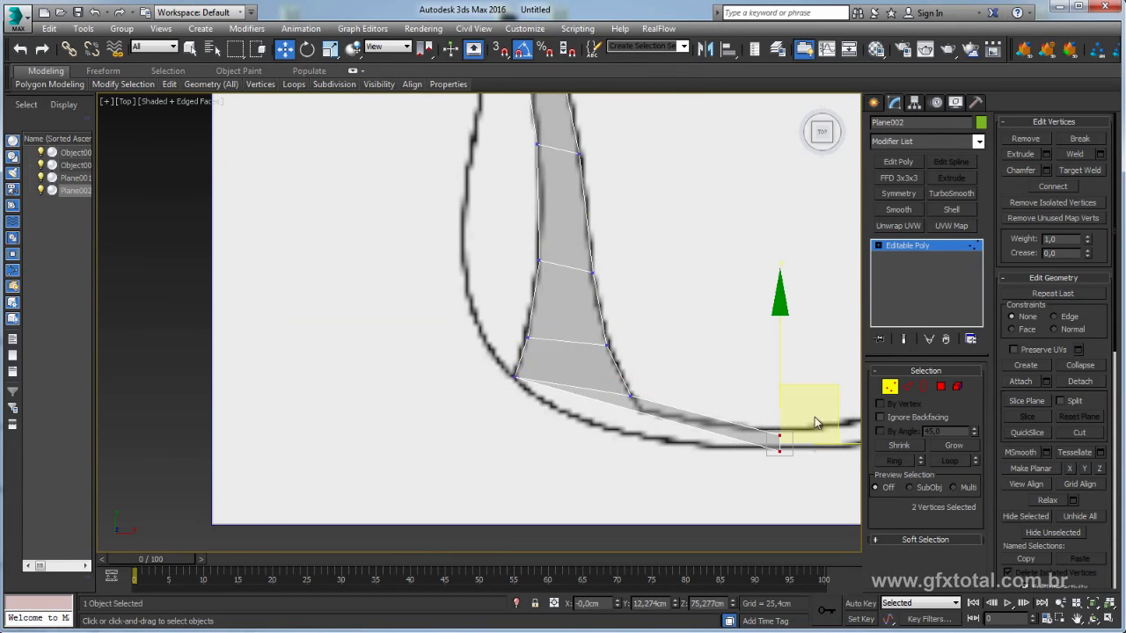
mouse_move(832, 388)
left_mouse_down()
mouse_move(691, 384)
mouse_move(692, 364)
left_mouse_up()
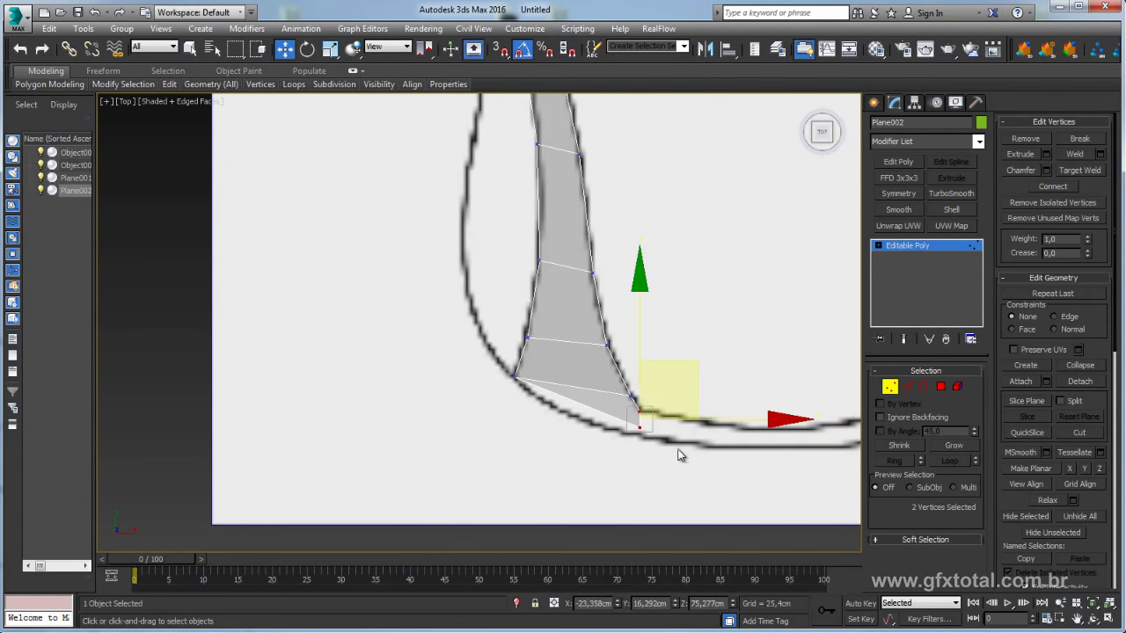
left_click_drag(676, 447, 620, 424)
left_click_drag(694, 373, 666, 379)
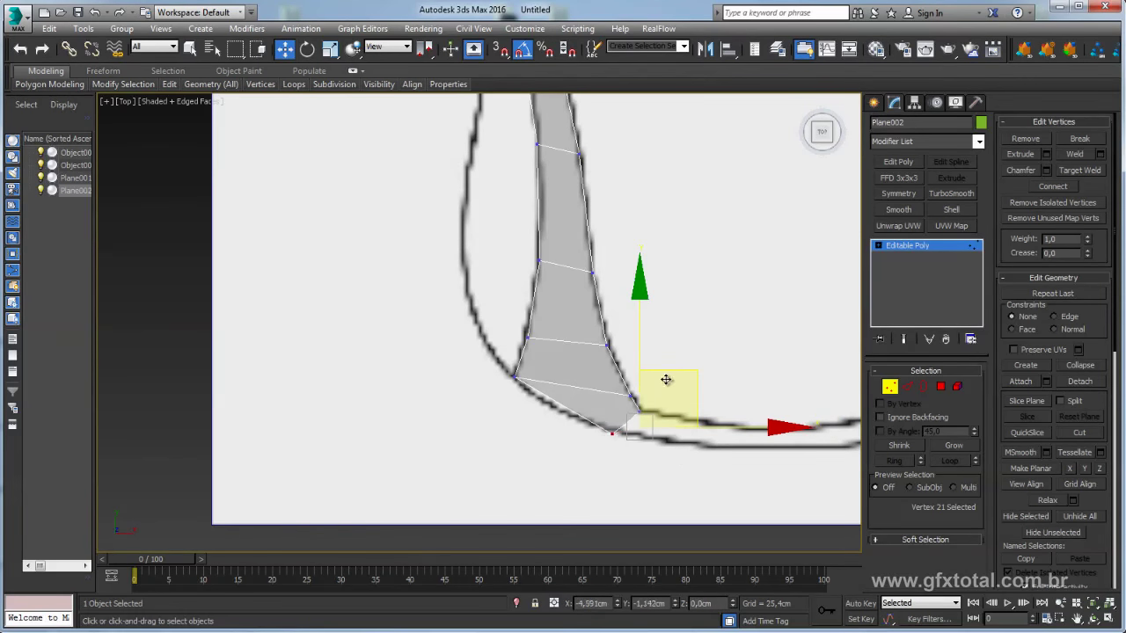
Adjust the inner and outer corner vertices onto the bottom-left bend, then zoom out.
left_click_drag(511, 358, 532, 380)
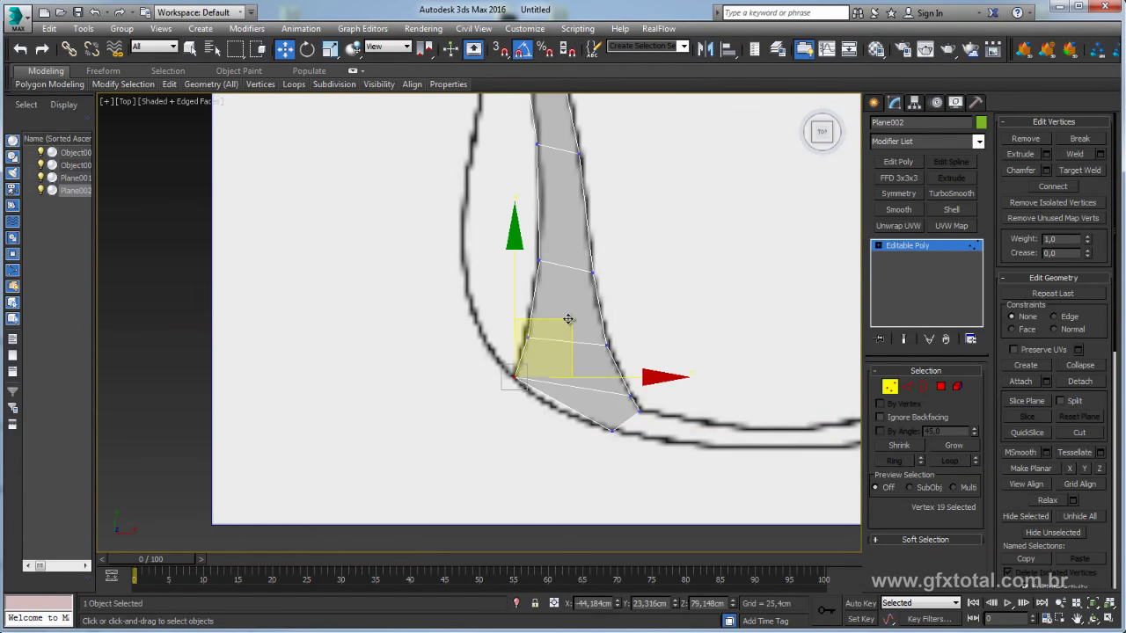
left_click_drag(563, 319, 559, 317)
left_click_drag(628, 442, 593, 428)
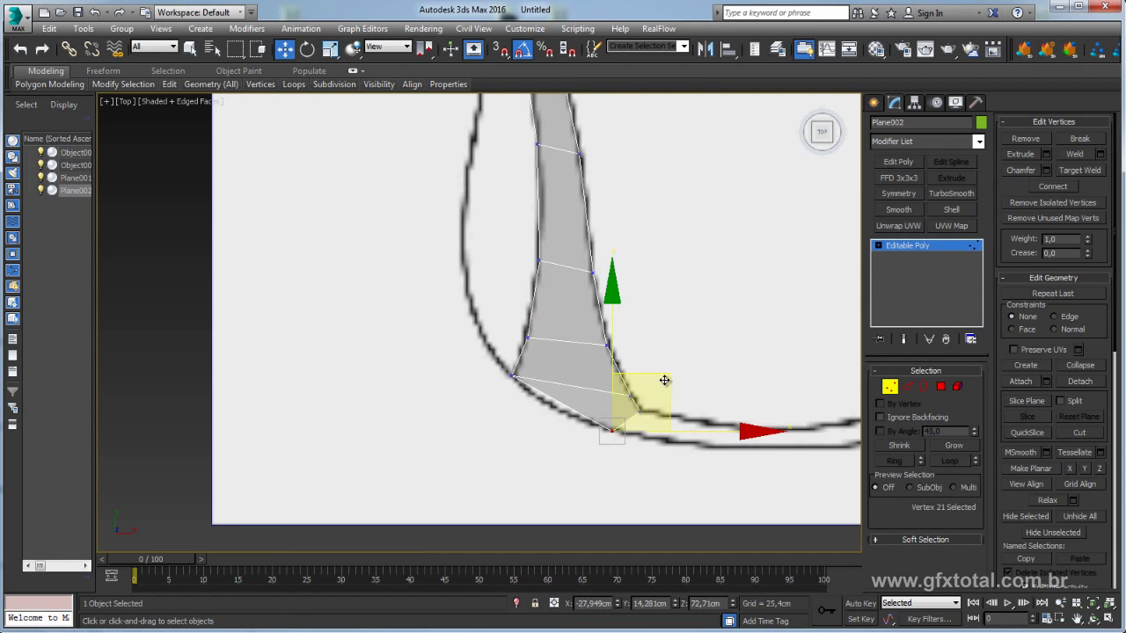
left_click_drag(504, 370, 530, 394)
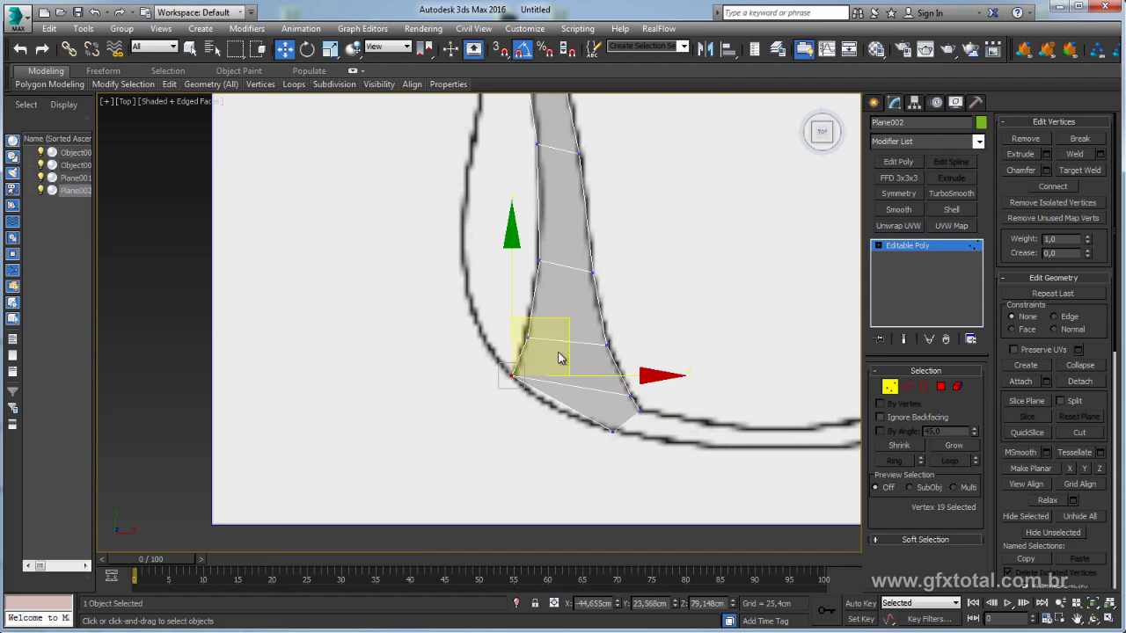
left_click_drag(569, 319, 634, 364)
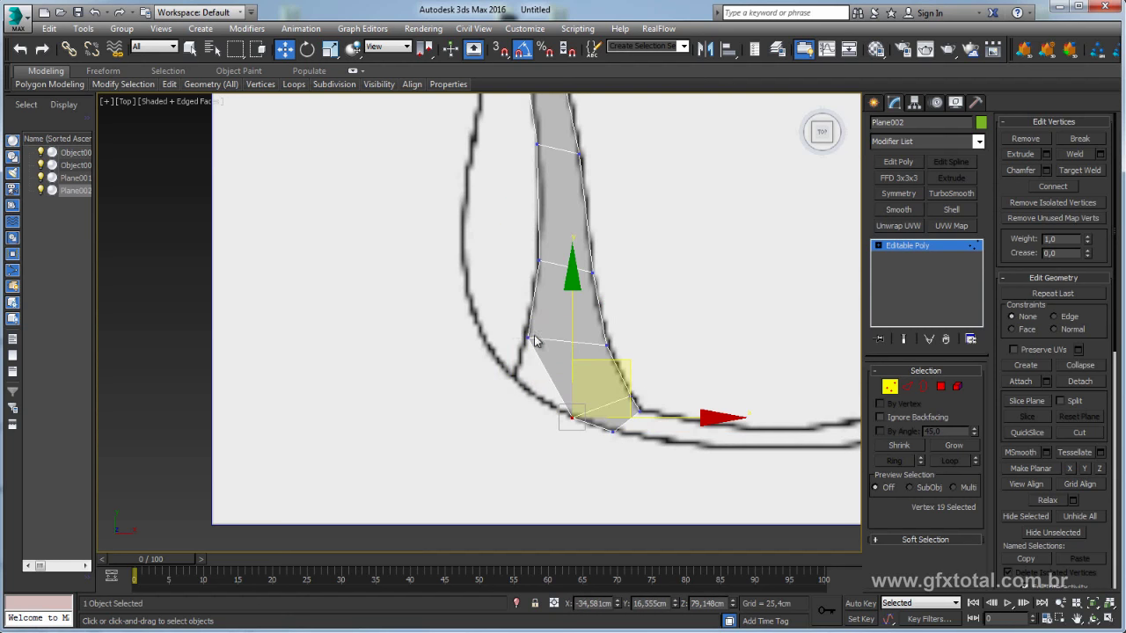
left_click_drag(565, 366, 567, 364)
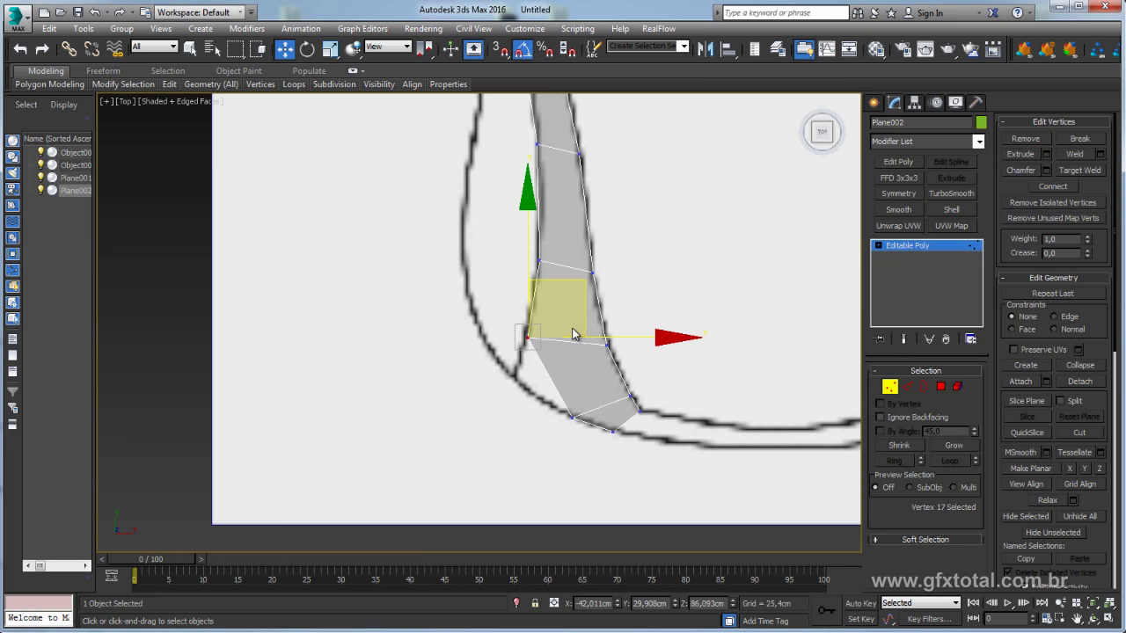
left_click(593, 394)
left_click_drag(503, 309, 543, 349)
left_click_drag(575, 279, 563, 326)
scroll(593, 365, "down", 2)
scroll(649, 327, "down", 3)
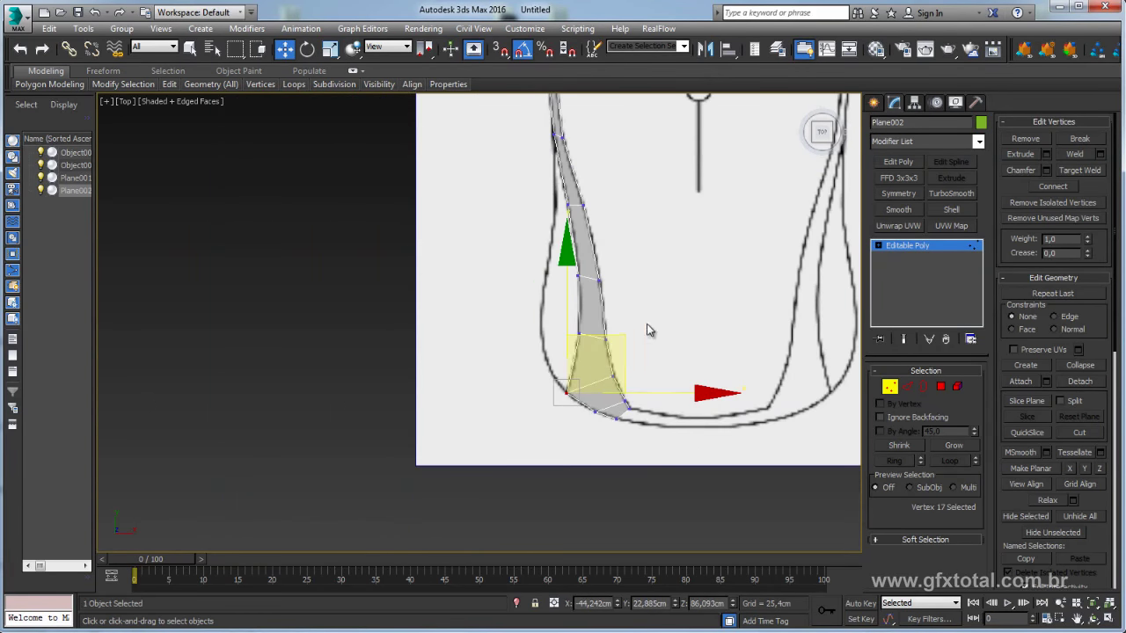
scroll(576, 475, "down", 2)
scroll(534, 394, "down", 2)
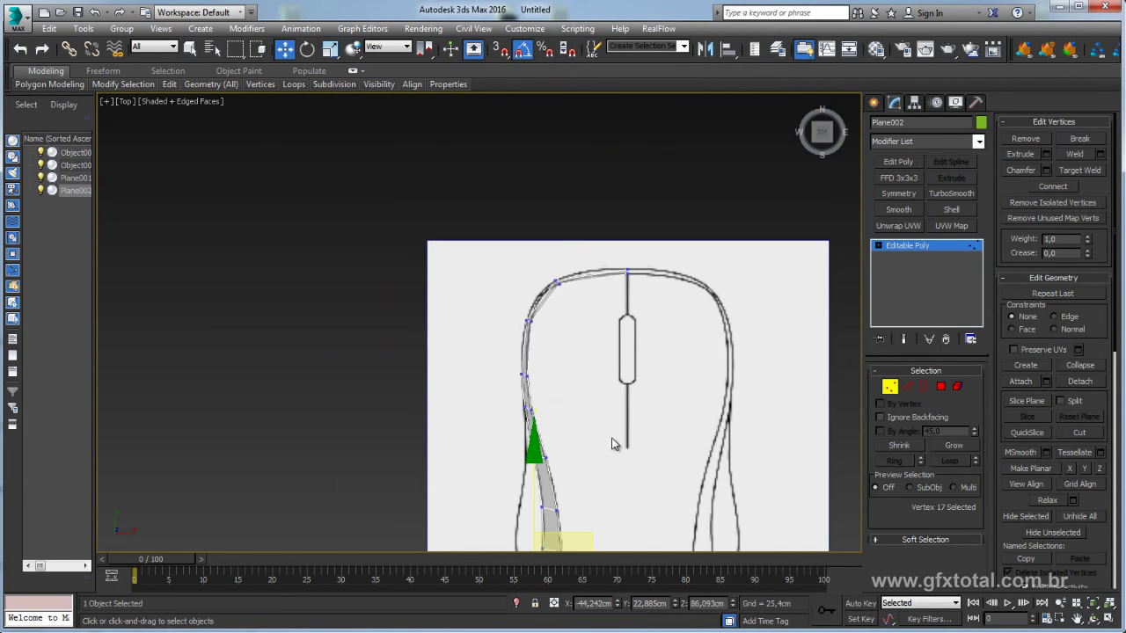
scroll(615, 450, "down", 2)
In the Left view, frame the strip's front tip and try lowering its vertices, then undo it.
key("l")
scroll(633, 401, "up", 1)
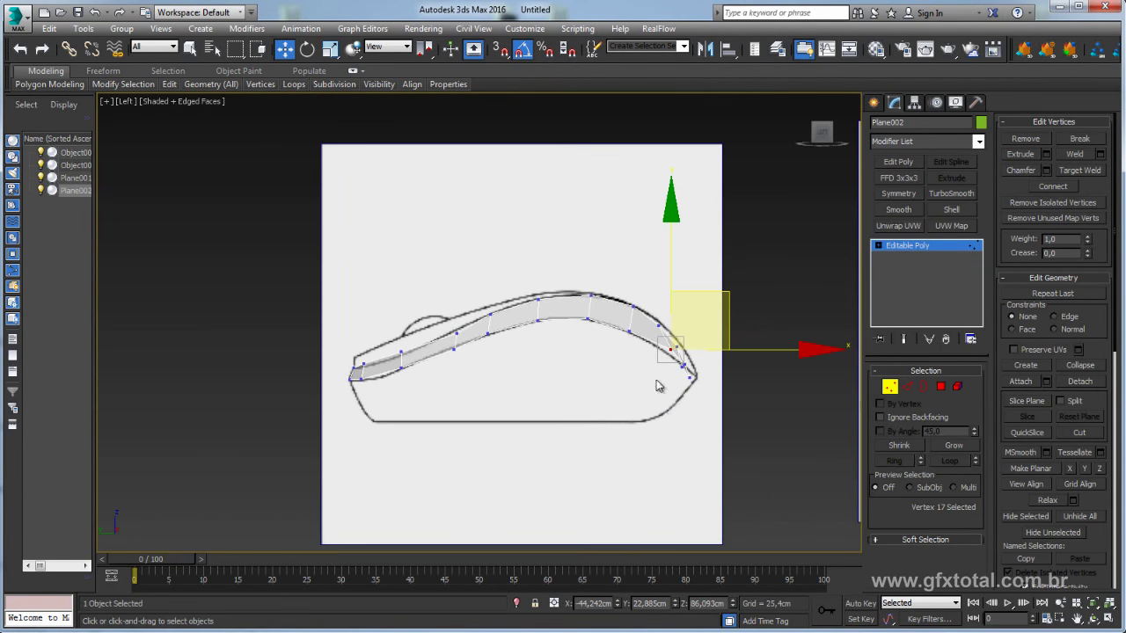
scroll(659, 382, "up", 3)
scroll(695, 290, "up", 2)
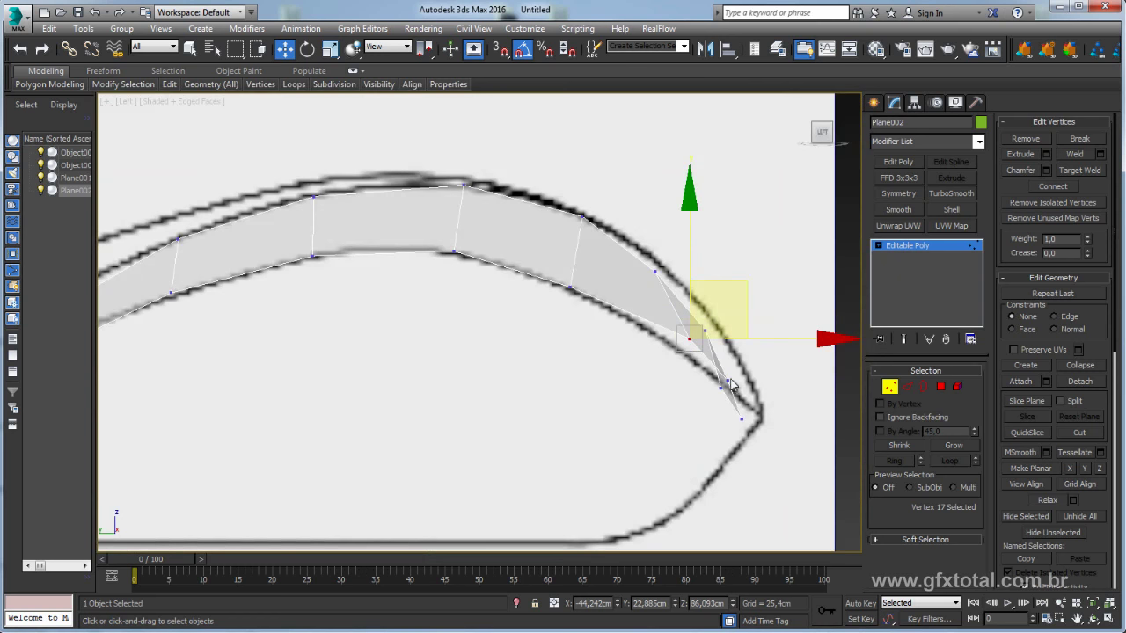
scroll(703, 400, "down", 1)
scroll(590, 326, "down", 2)
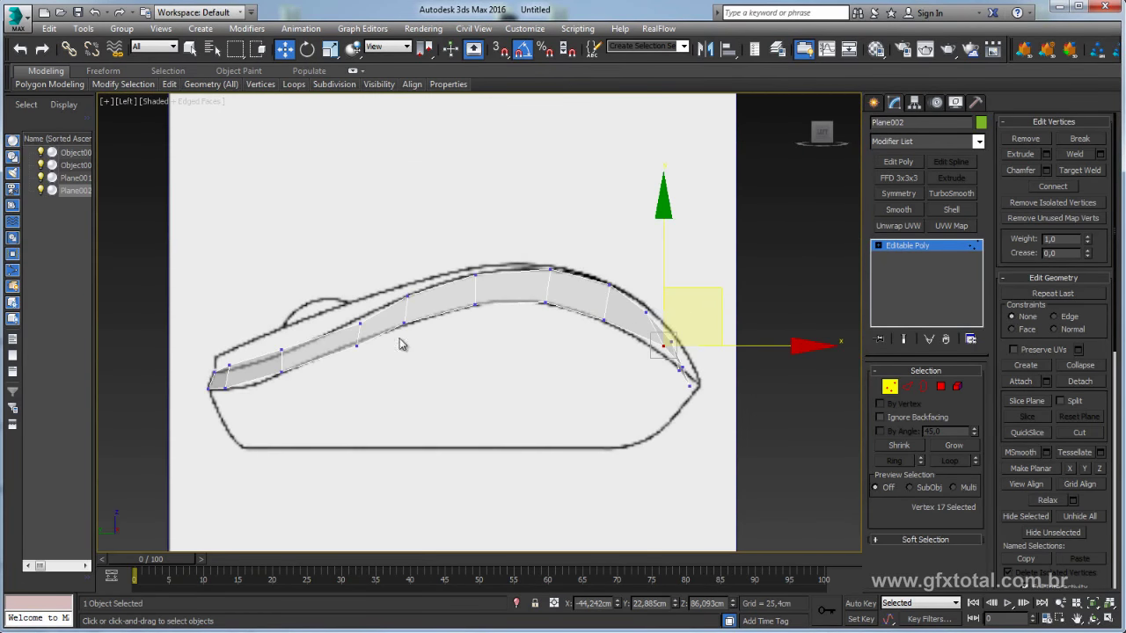
middle_click_drag(224, 380, 402, 355)
scroll(469, 356, "up", 2)
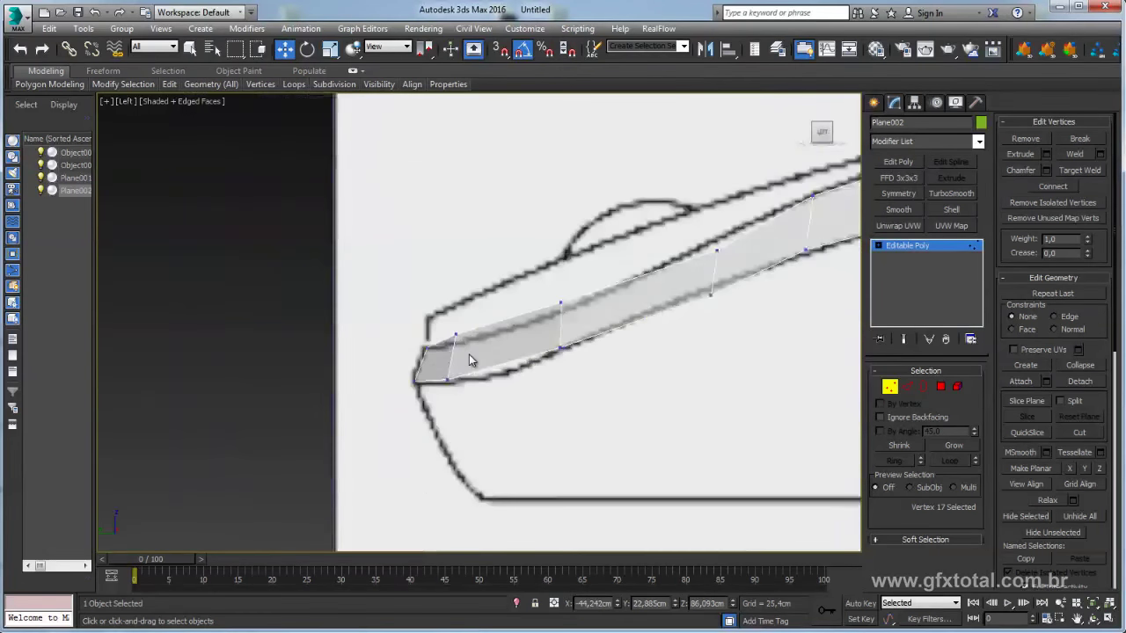
scroll(465, 386, "up", 2)
mouse_move(498, 431)
left_mouse_down()
mouse_move(439, 319)
mouse_move(442, 286)
mouse_move(453, 338)
left_mouse_up()
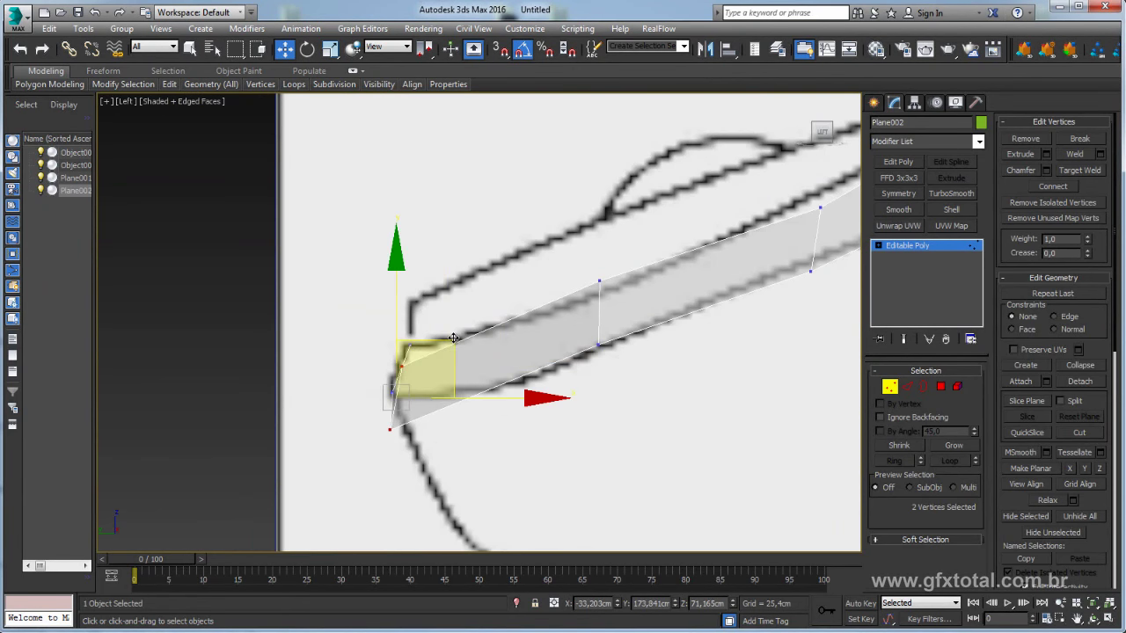
key("ctrl+z")
Realign the strip's middle rung vertices onto the side outline and select the left-end vertex.
left_click(449, 331)
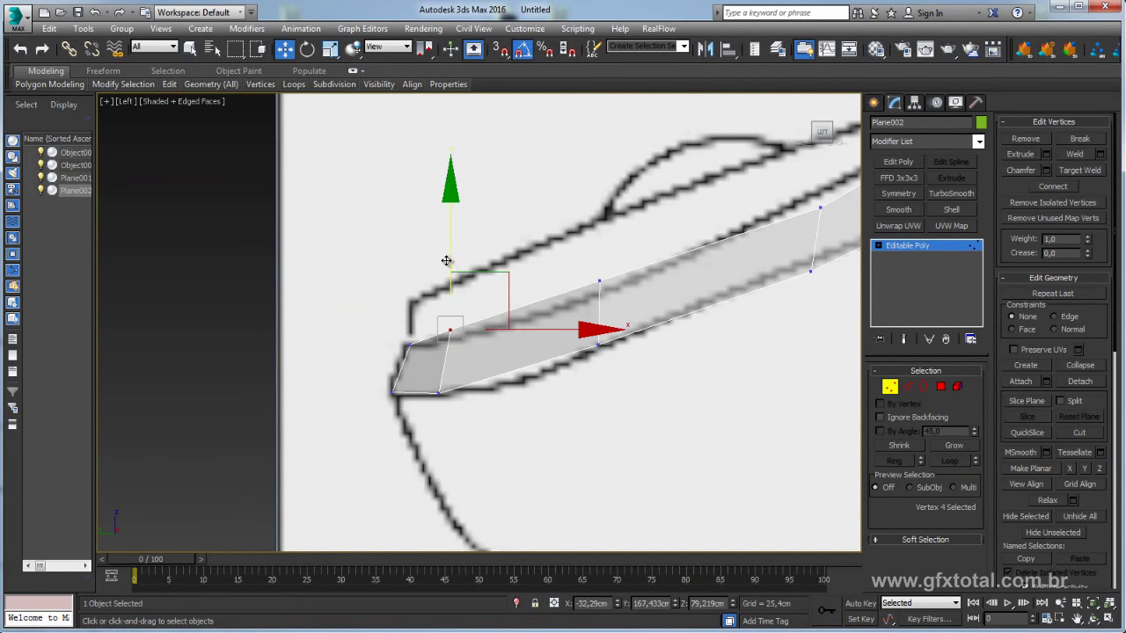
left_click_drag(562, 253, 634, 379)
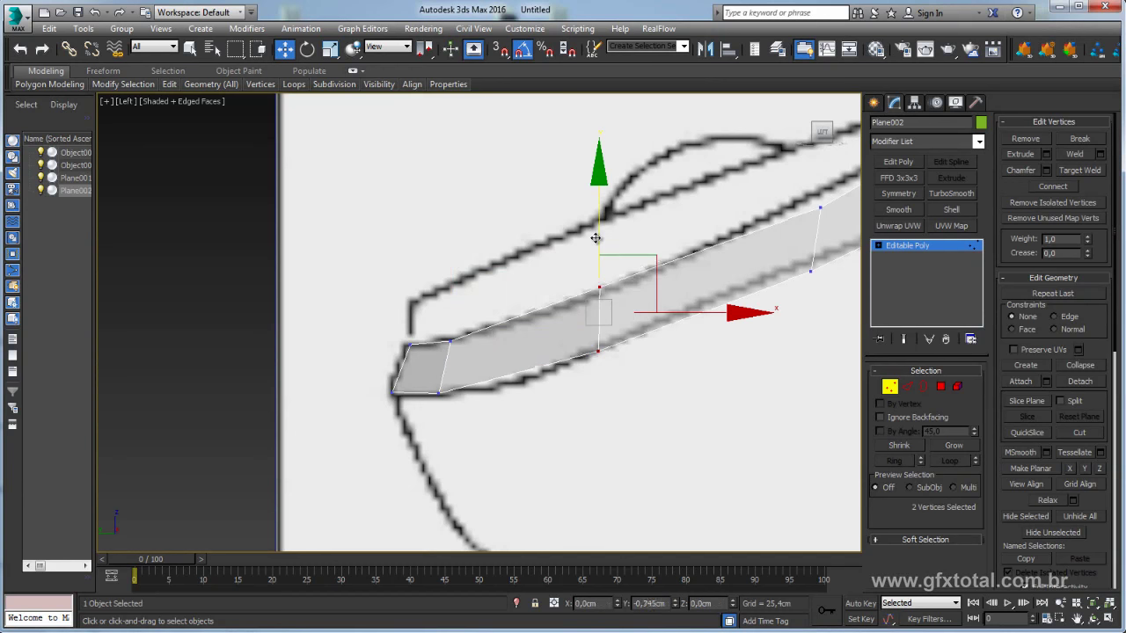
left_click_drag(540, 246, 606, 303)
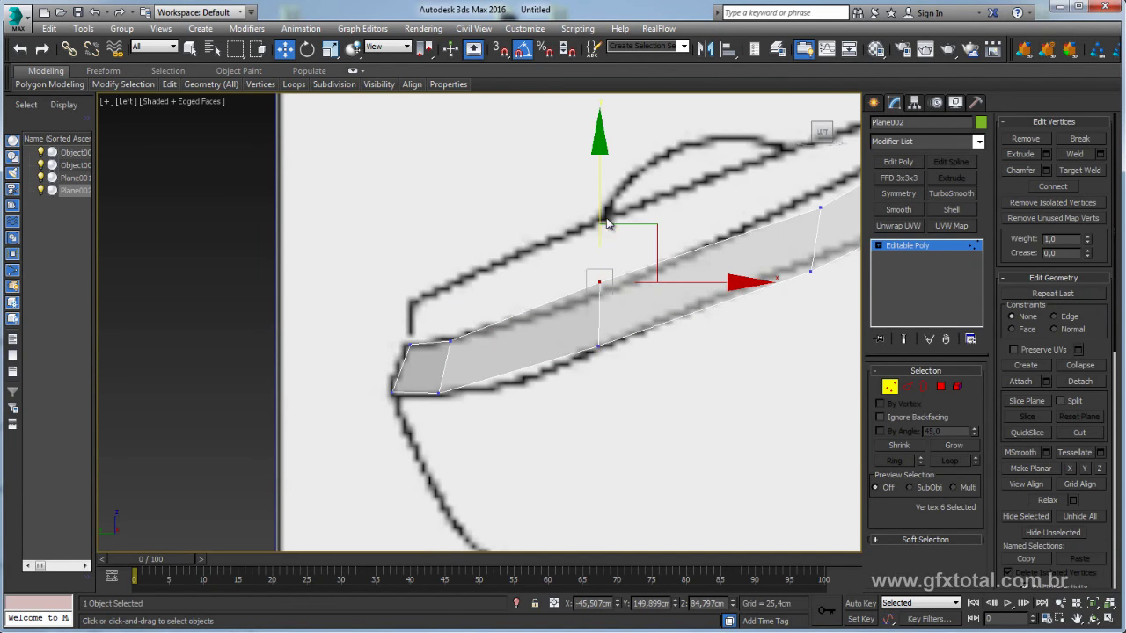
middle_click_drag(696, 221, 411, 313)
left_click_drag(497, 272, 554, 327)
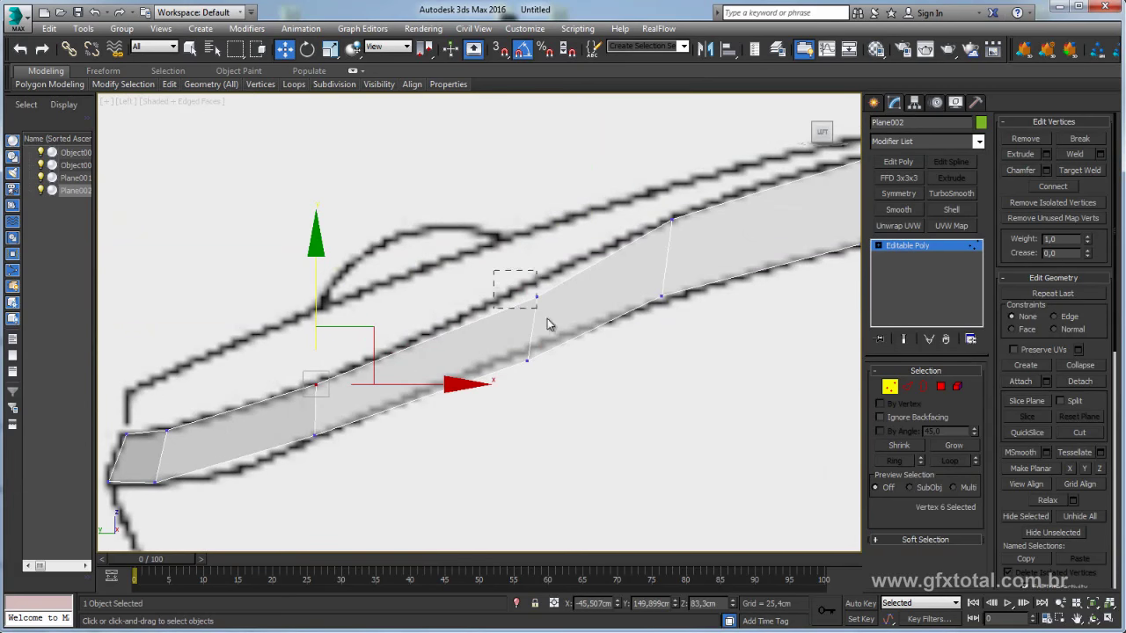
left_click_drag(548, 374, 514, 350)
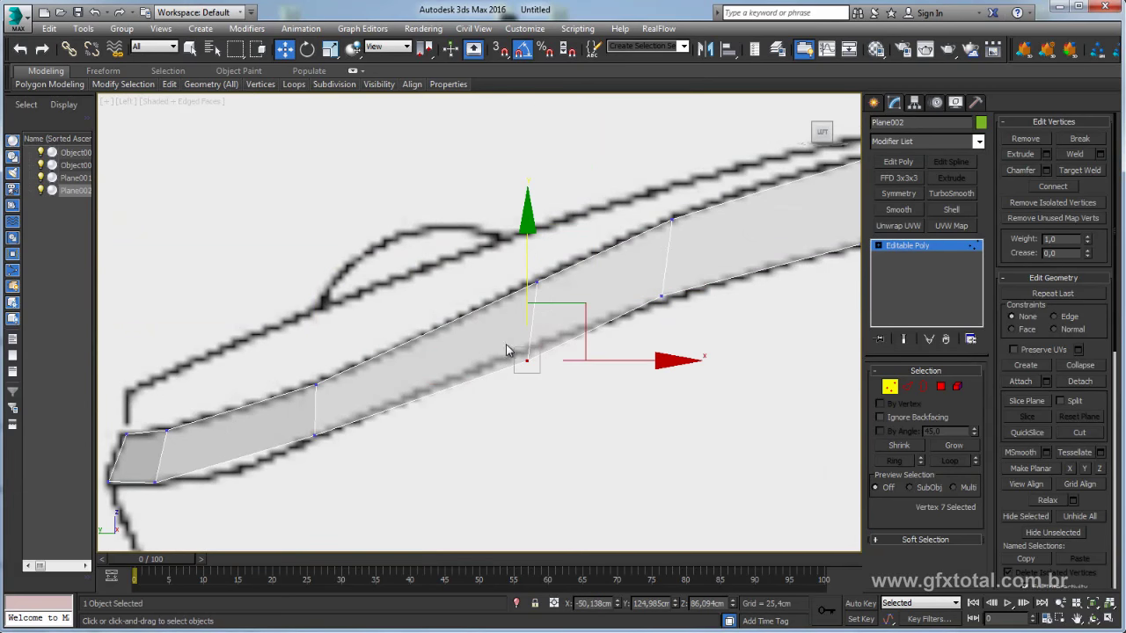
left_click_drag(536, 288, 532, 277)
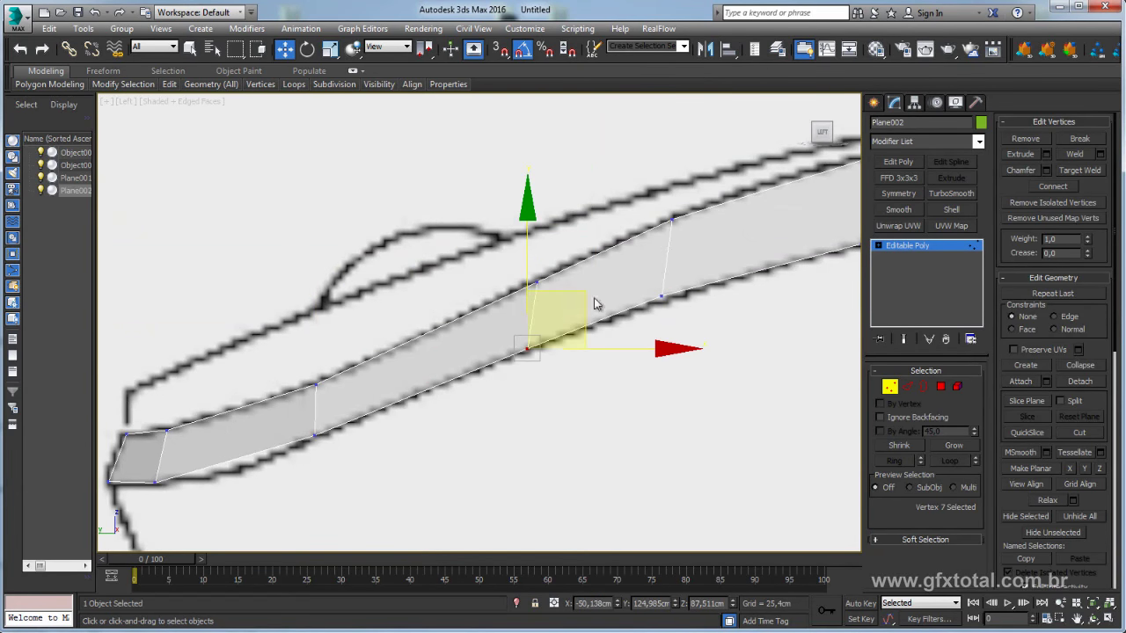
middle_click_drag(596, 305, 849, 201)
left_click_drag(409, 380, 391, 367)
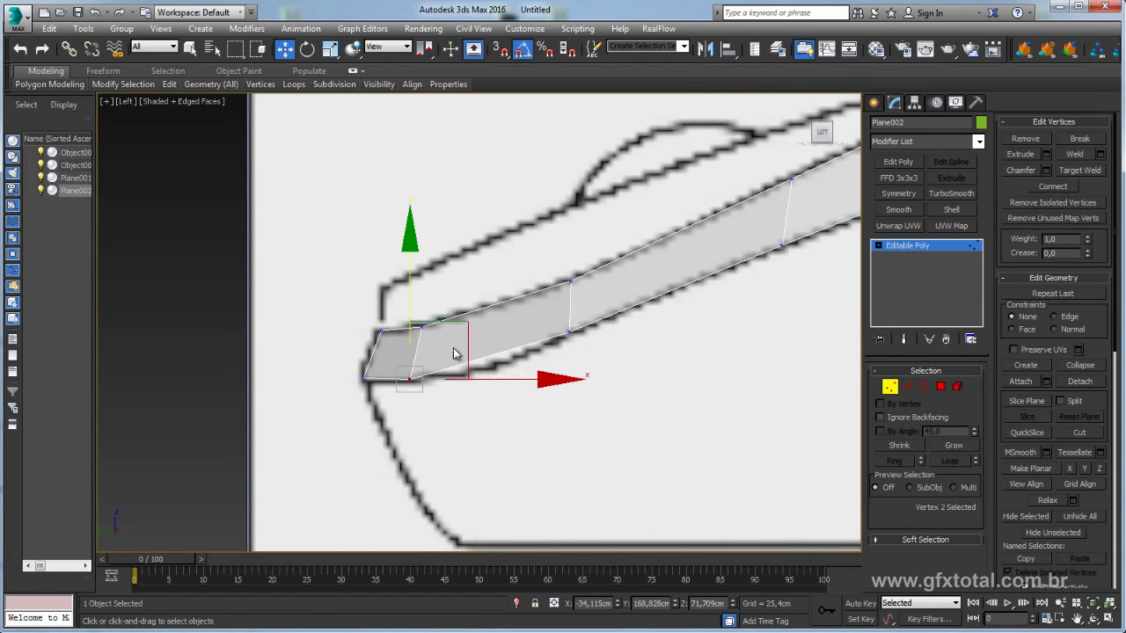
Move the vertices along the strip's upper edge and curved end onto the side outline.
scroll(522, 392, "down", 4)
scroll(661, 352, "down", 2)
scroll(568, 341, "up", 5)
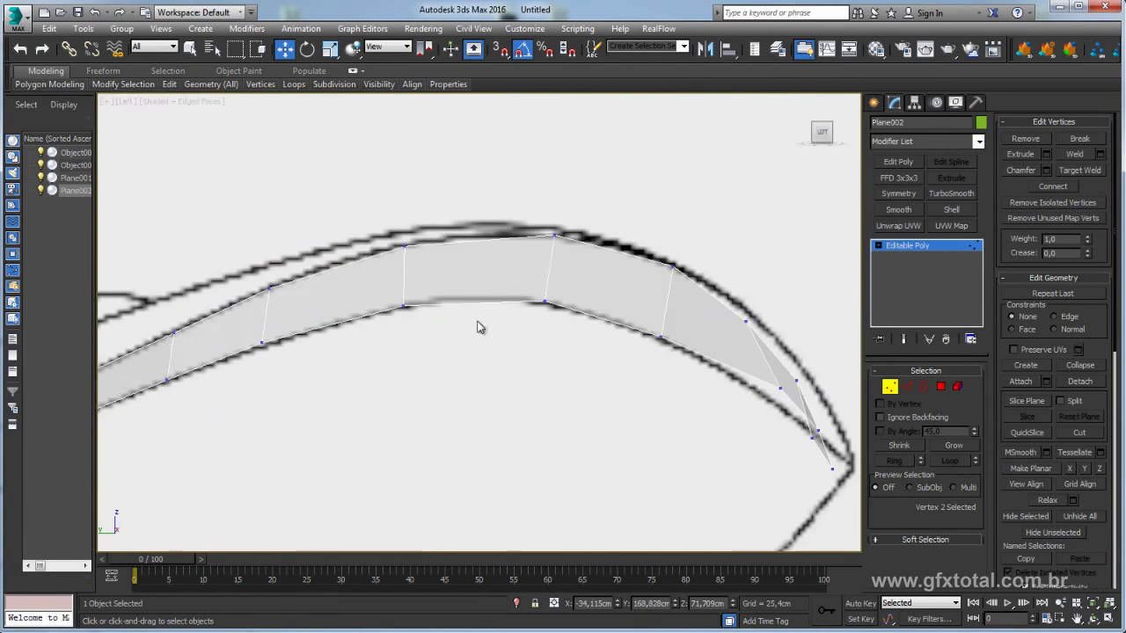
left_click_drag(384, 297, 427, 335)
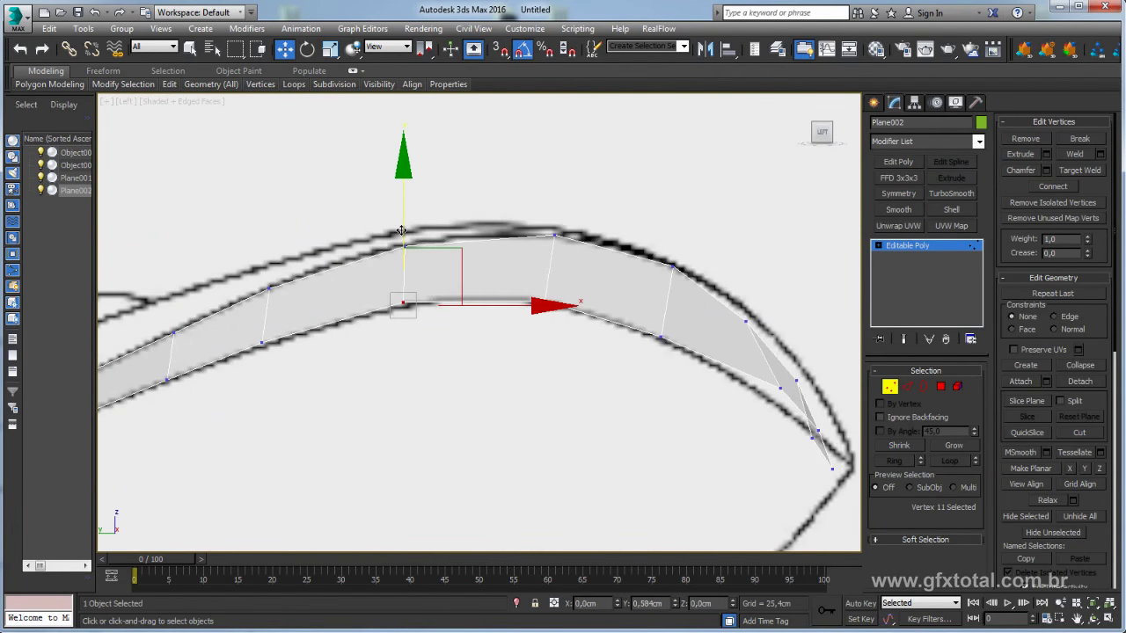
left_click_drag(548, 227, 563, 246)
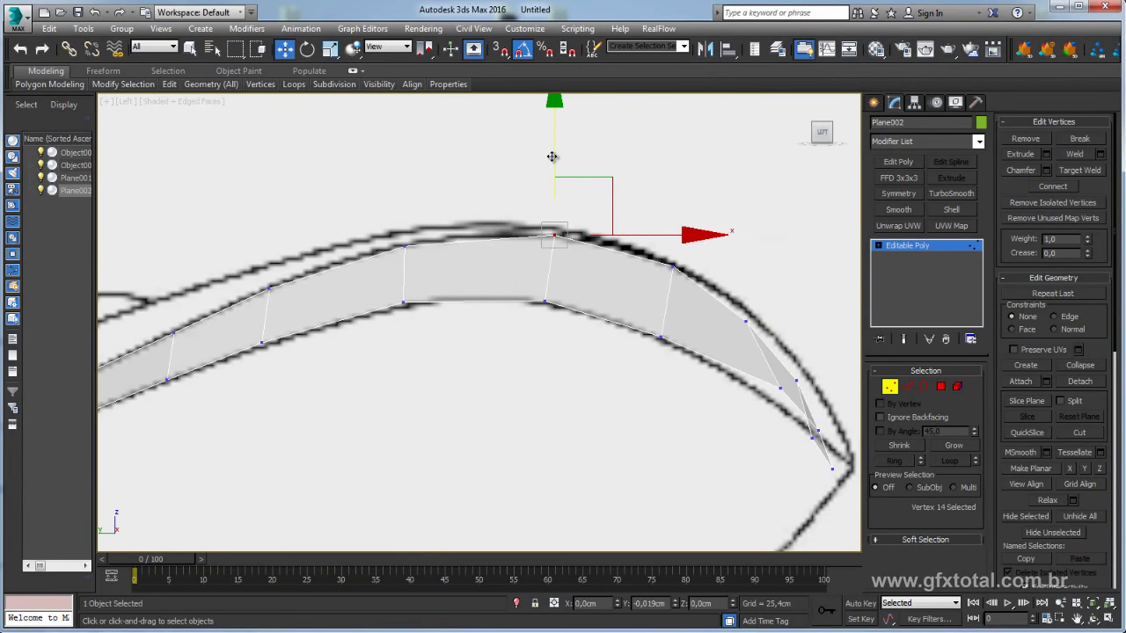
scroll(596, 332, "up", 2)
scroll(660, 286, "up", 3)
left_click(599, 294)
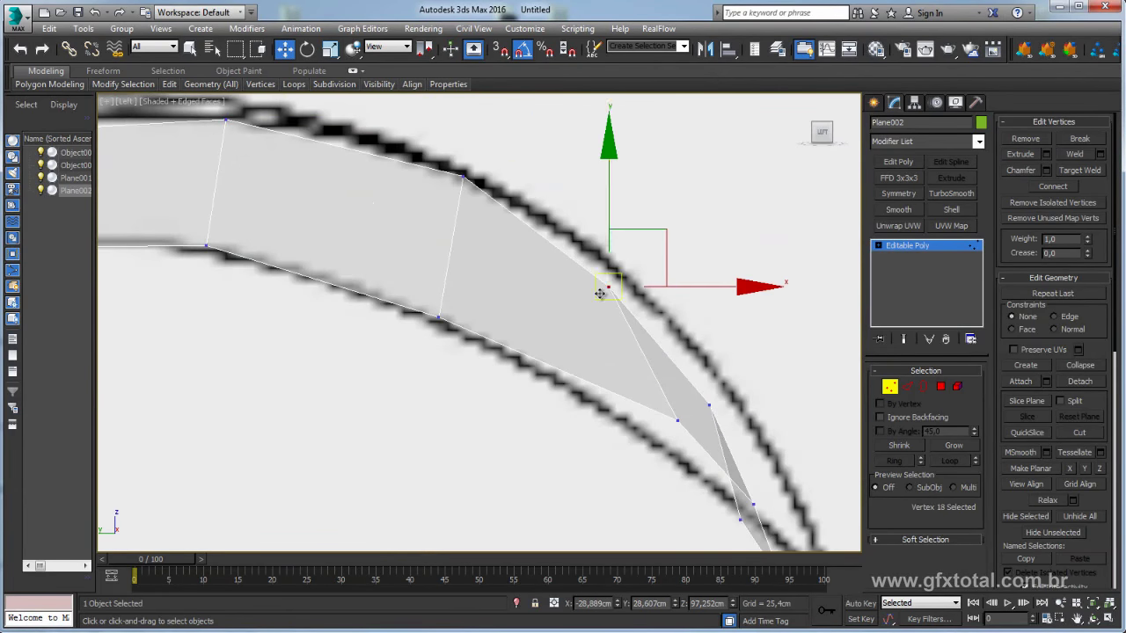
left_click_drag(606, 212, 609, 189)
left_click_drag(687, 394, 667, 449)
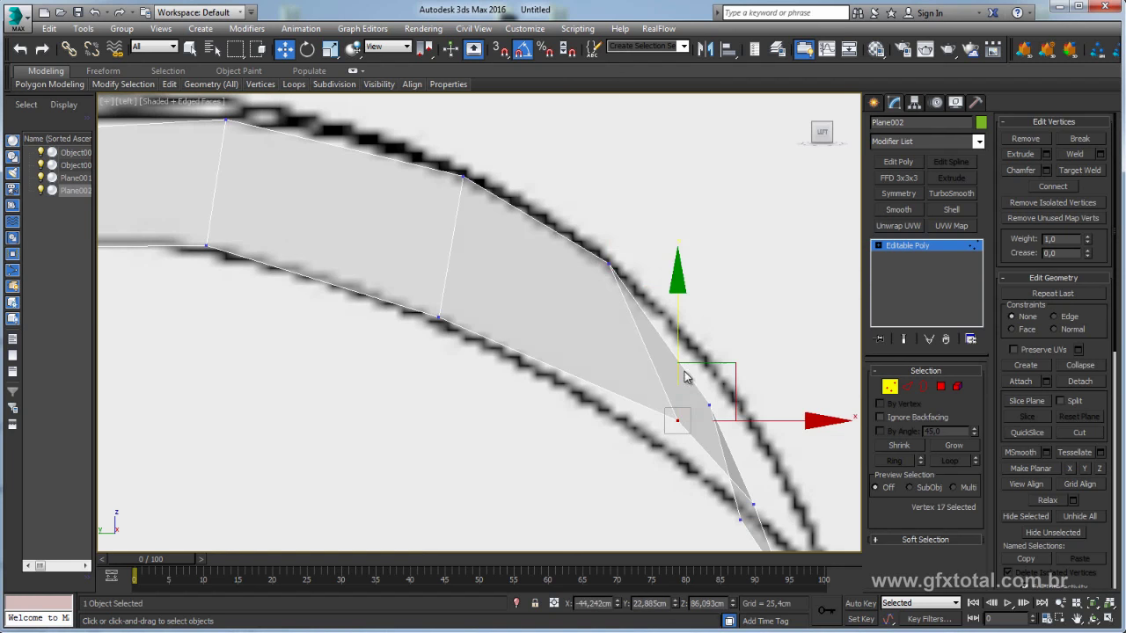
mouse_move(678, 349)
left_mouse_down()
mouse_move(674, 390)
mouse_move(709, 388)
left_mouse_up()
left_click(709, 406)
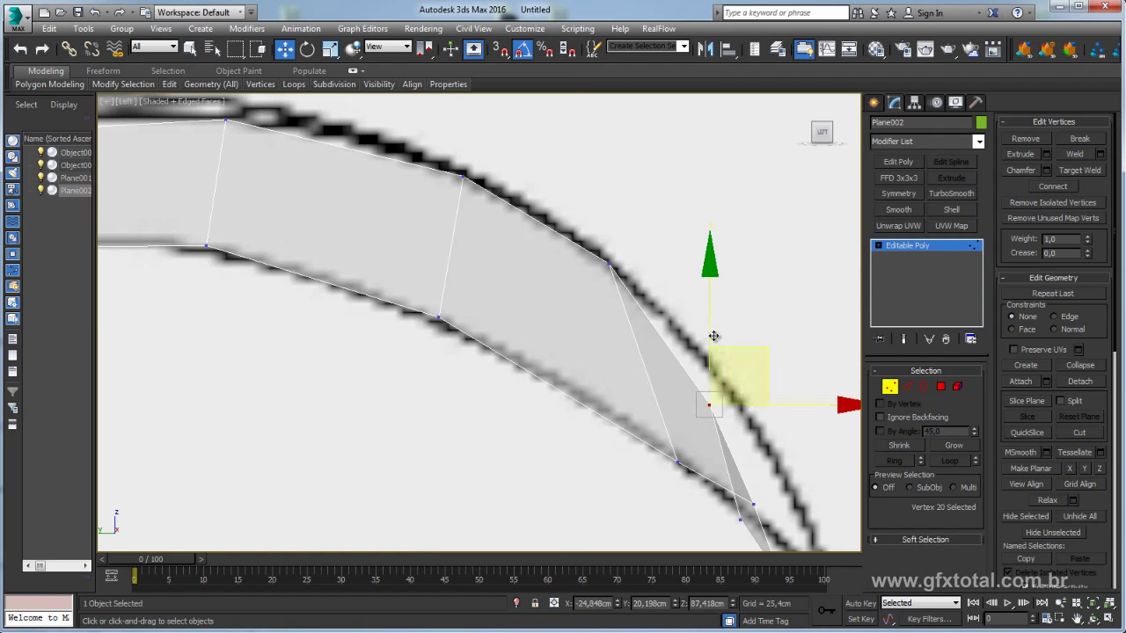
left_click_drag(713, 300, 713, 293)
Bring the strip's tip vertices together onto the outline's pointed front tip.
middle_click_drag(735, 503, 629, 403)
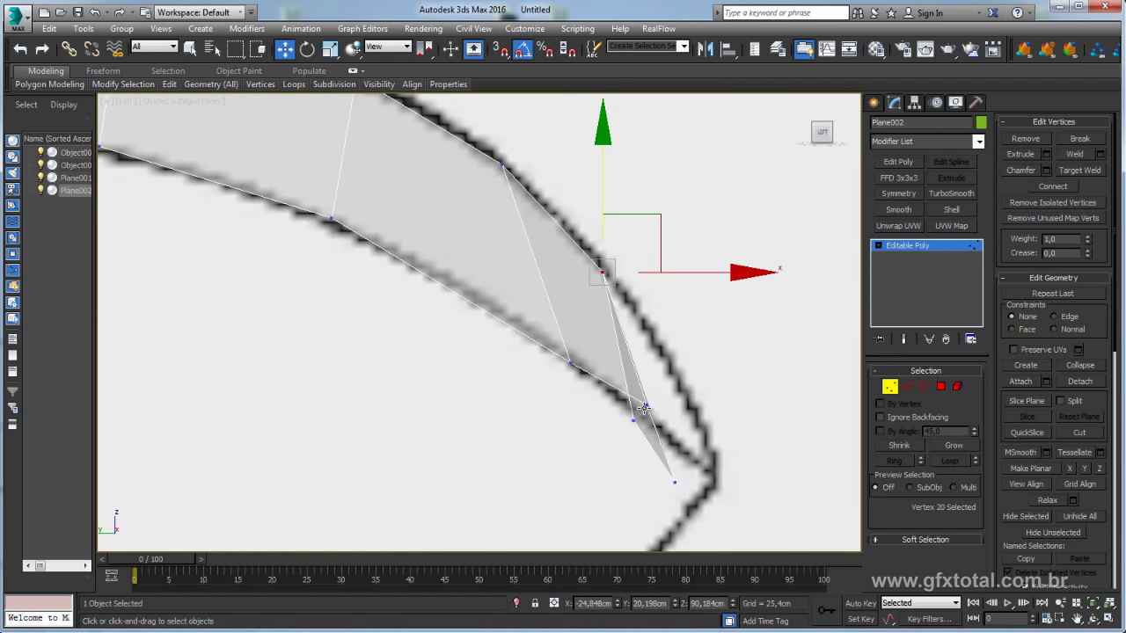
left_click(645, 408)
left_click_drag(648, 329, 648, 344)
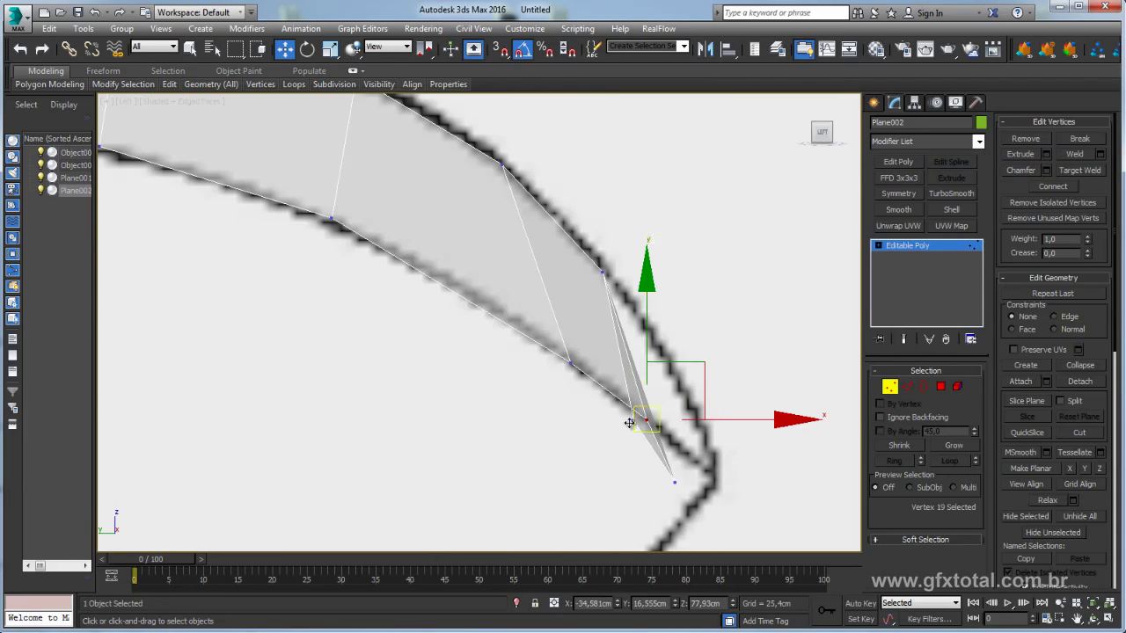
left_click(616, 428)
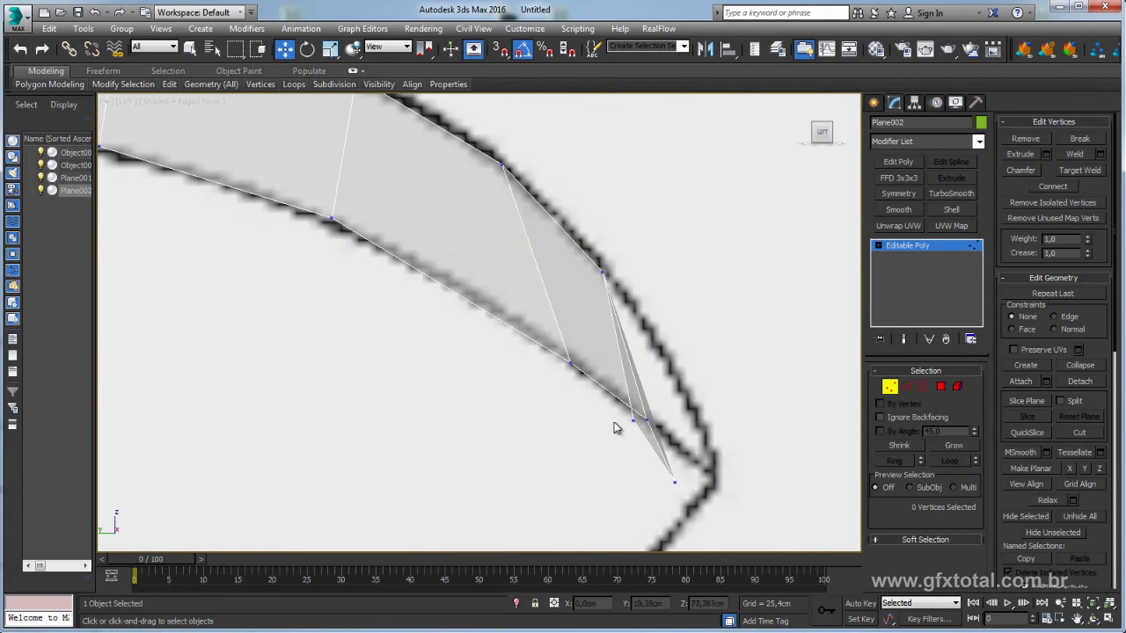
left_click(673, 483)
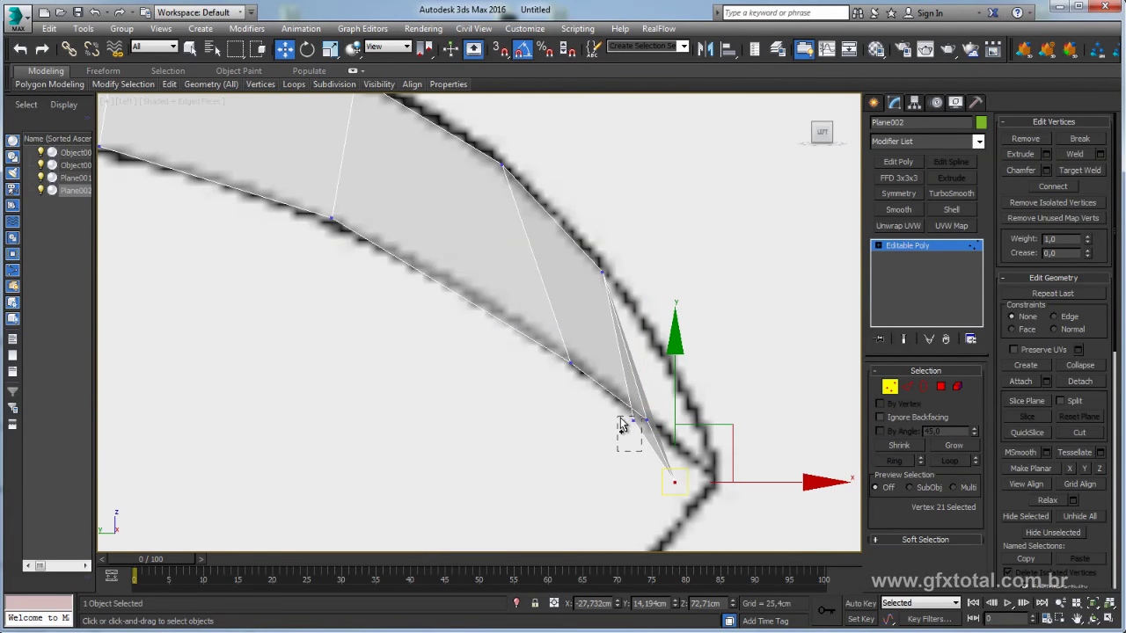
left_click(632, 413, "ctrl")
left_click_drag(701, 398, 795, 366)
left_click_drag(662, 417, 661, 417)
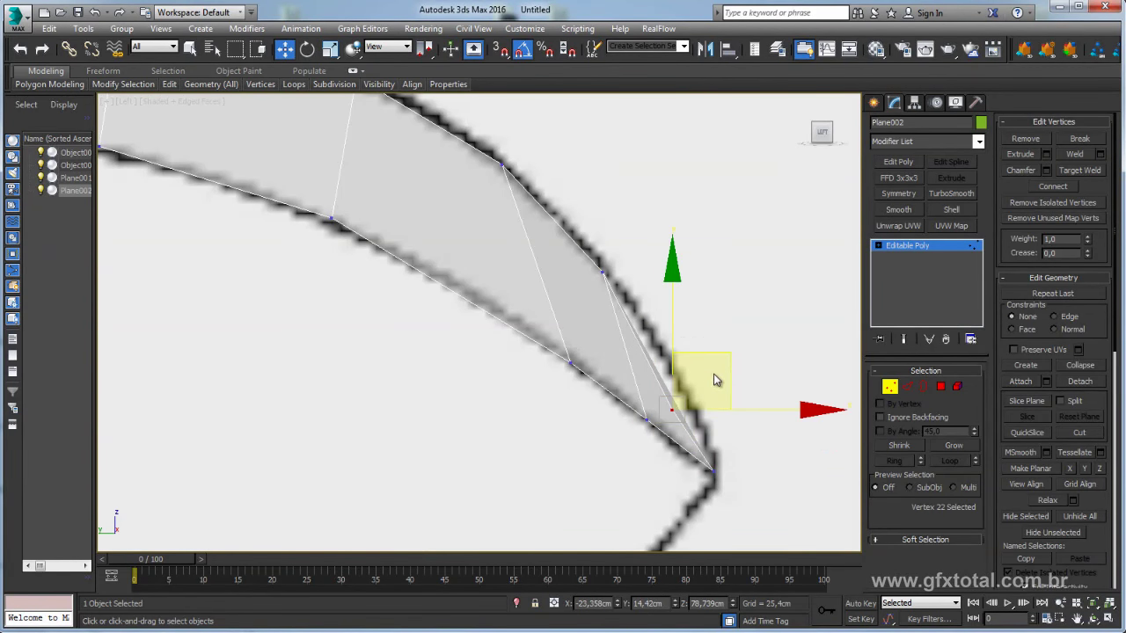
scroll(739, 332, "down", 3)
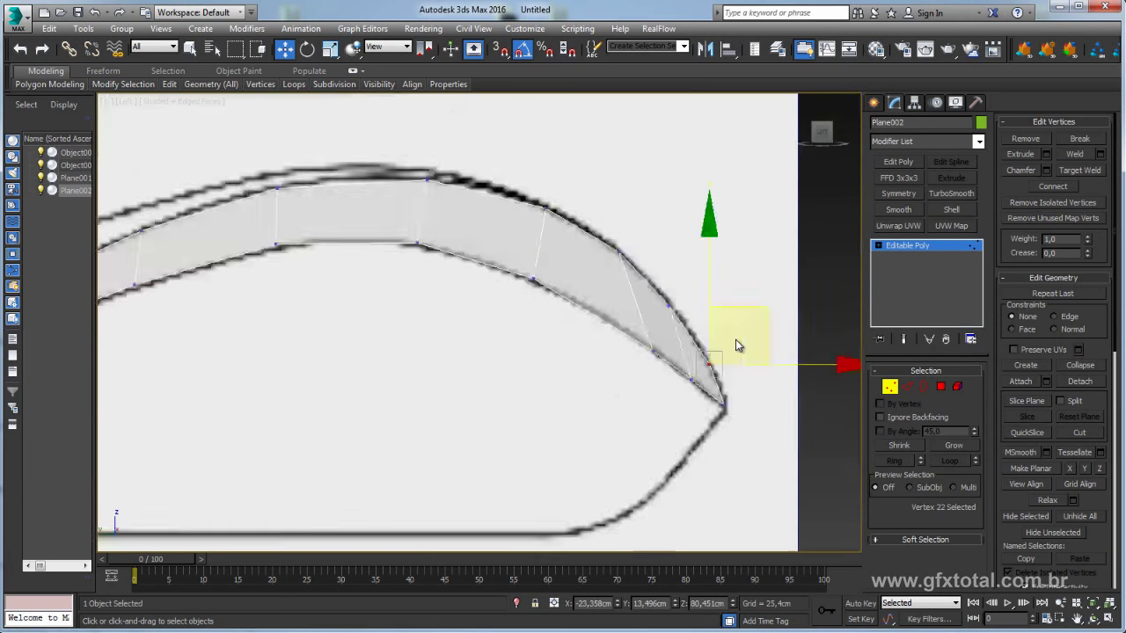
scroll(736, 344, "down", 2)
Orbit the strip in Perspective, then review it in Top view and exit vertex editing.
key("p")
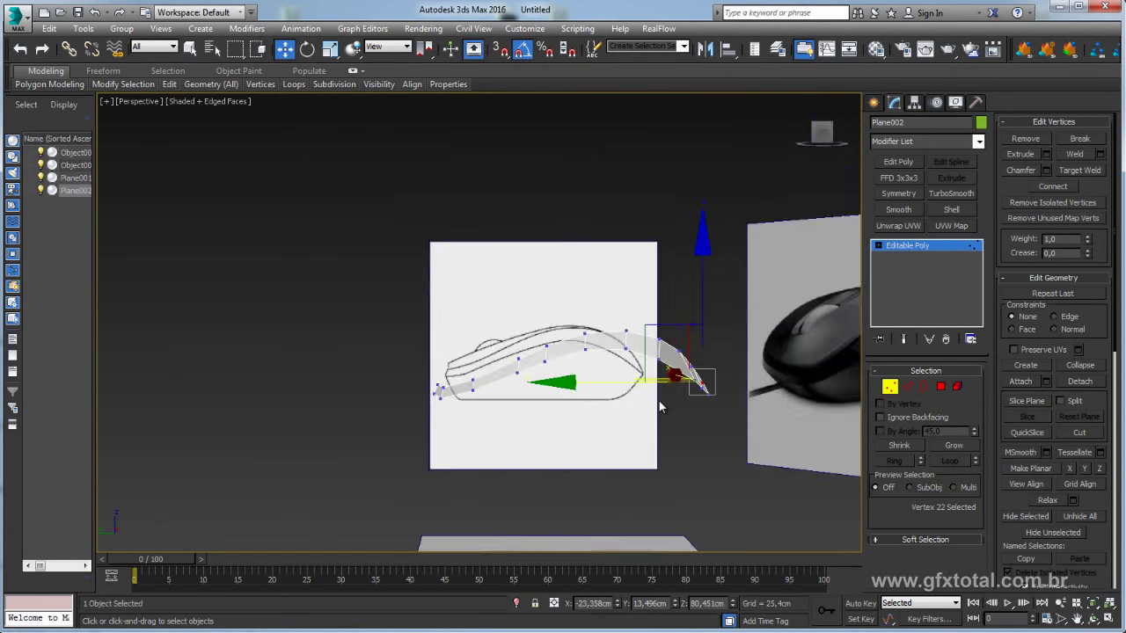
middle_click_drag(687, 472, 663, 501, "alt")
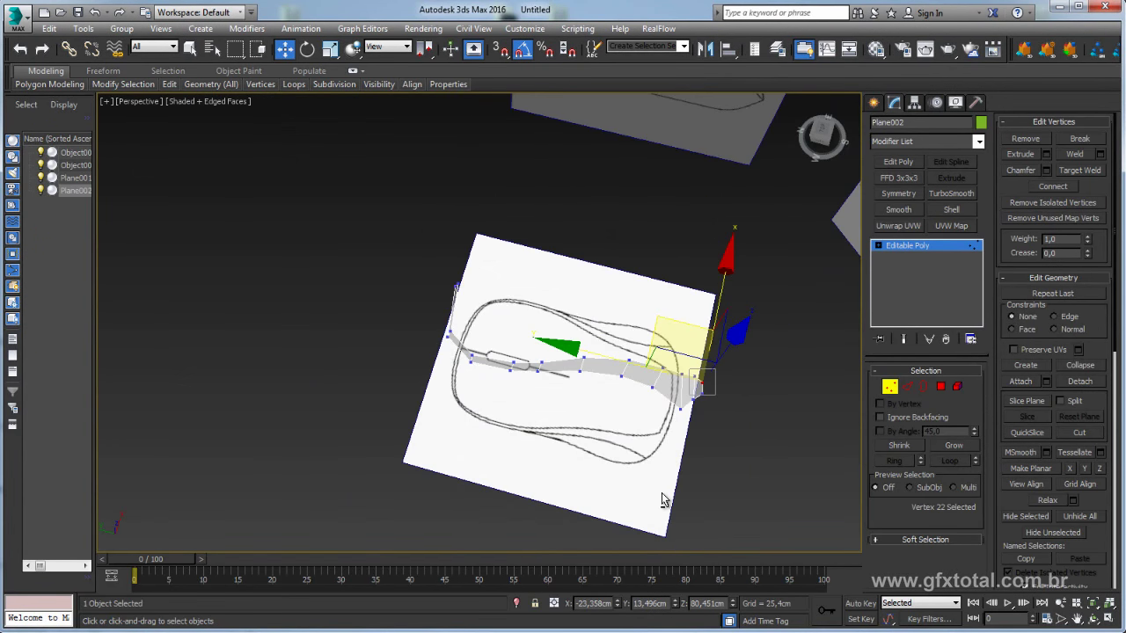
key("t")
scroll(643, 464, "up", 2)
scroll(633, 423, "up", 2)
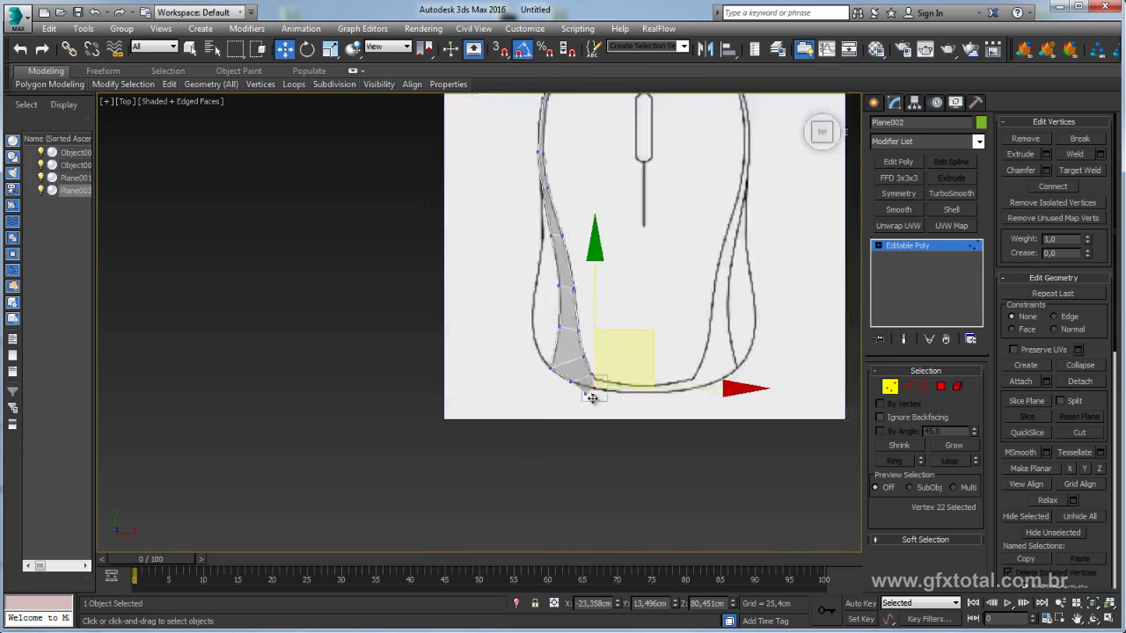
scroll(616, 380, "up", 3)
scroll(607, 373, "down", 2)
scroll(583, 404, "down", 2)
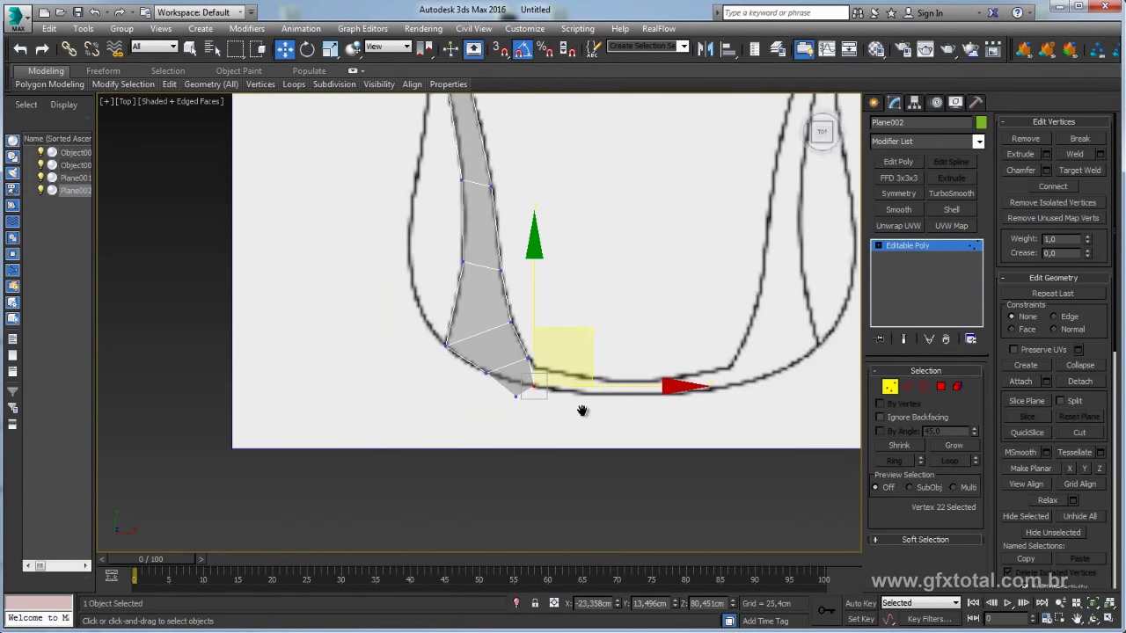
scroll(584, 407, "down", 1)
left_click(905, 252)
scroll(659, 297, "down", 2)
scroll(646, 300, "down", 4)
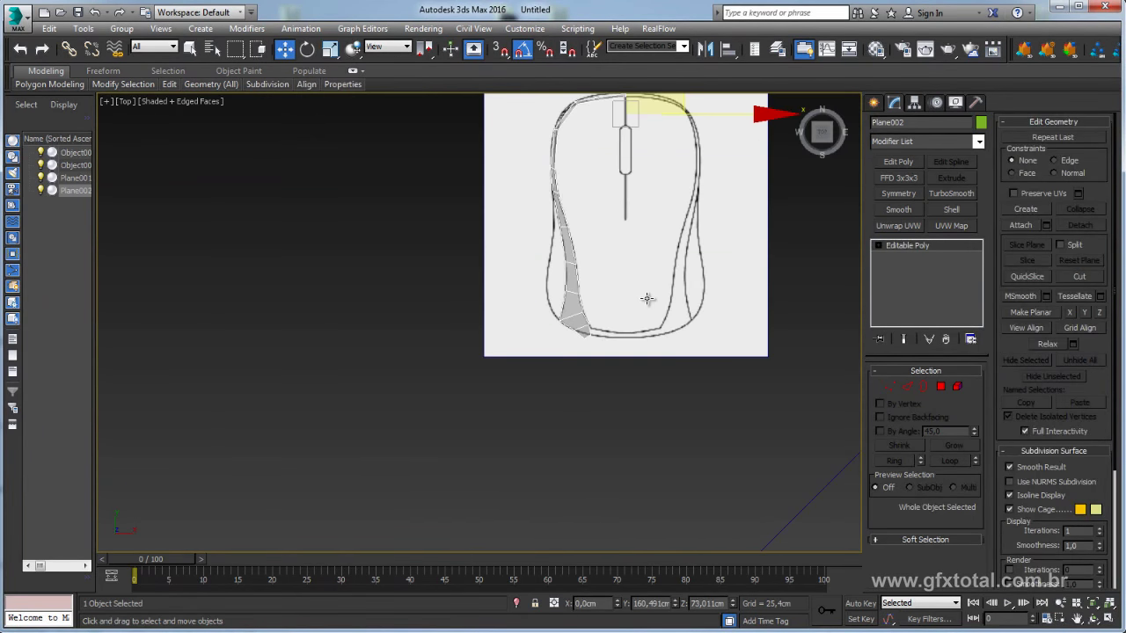
Stretch reference plane Object002's bottom edge downward, then return to the strip's vertices.
left_click(634, 312)
scroll(634, 313, "up", 3)
left_click(890, 387)
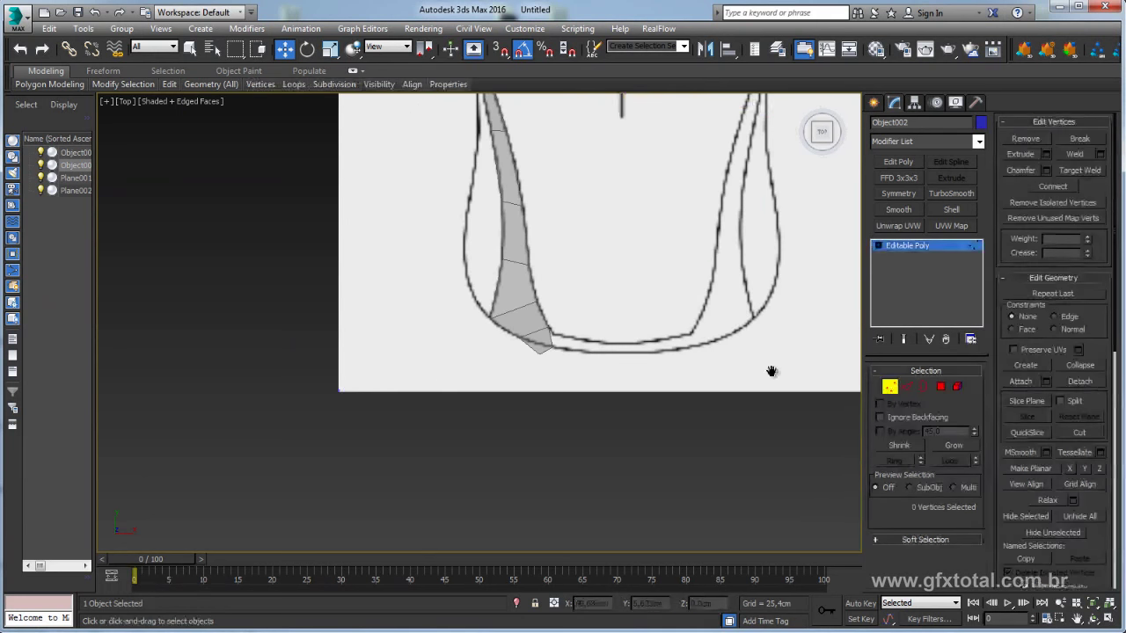
middle_click_drag(806, 391, 615, 406)
left_click_drag(114, 356, 115, 353)
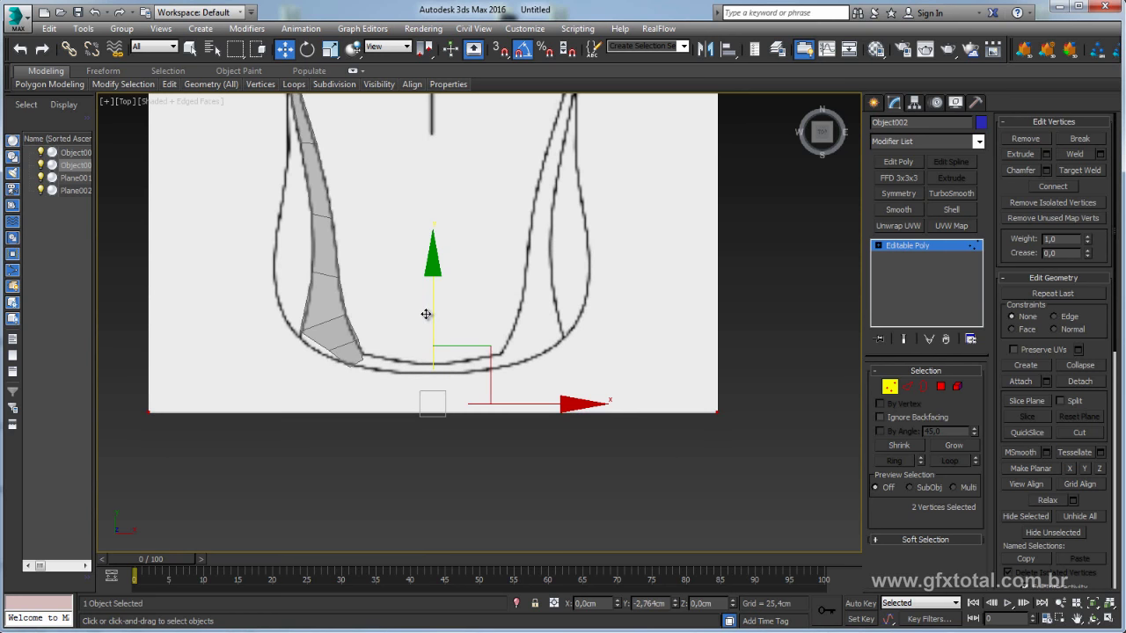
left_click_drag(433, 305, 370, 348)
scroll(369, 347, "up", 2)
scroll(498, 322, "up", 4)
left_click(930, 253)
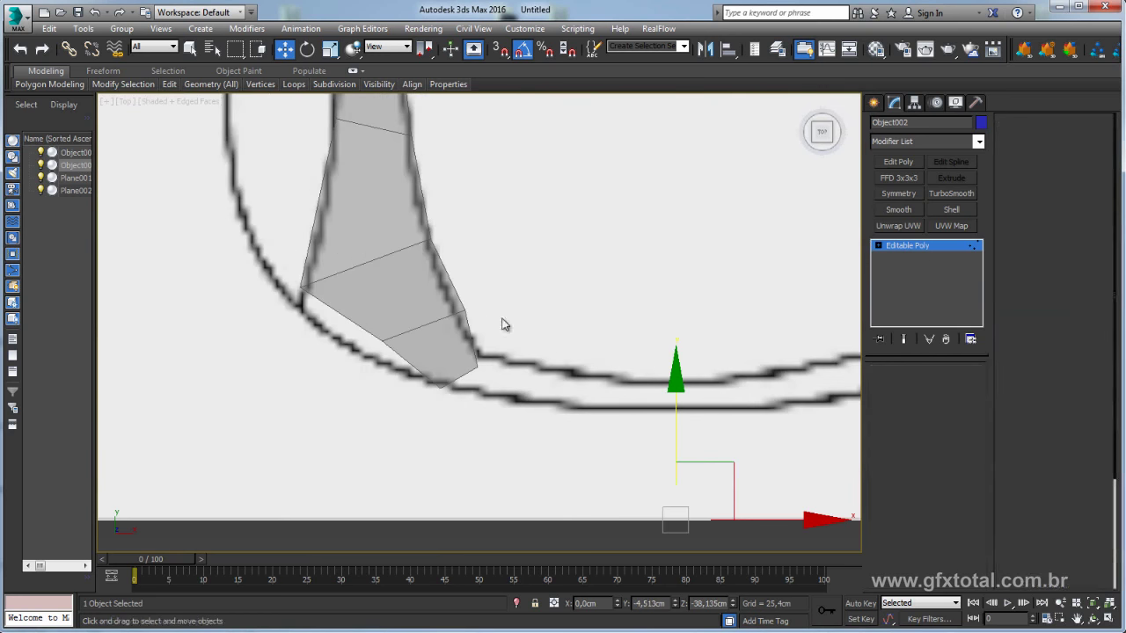
left_click(417, 332)
left_click(885, 384)
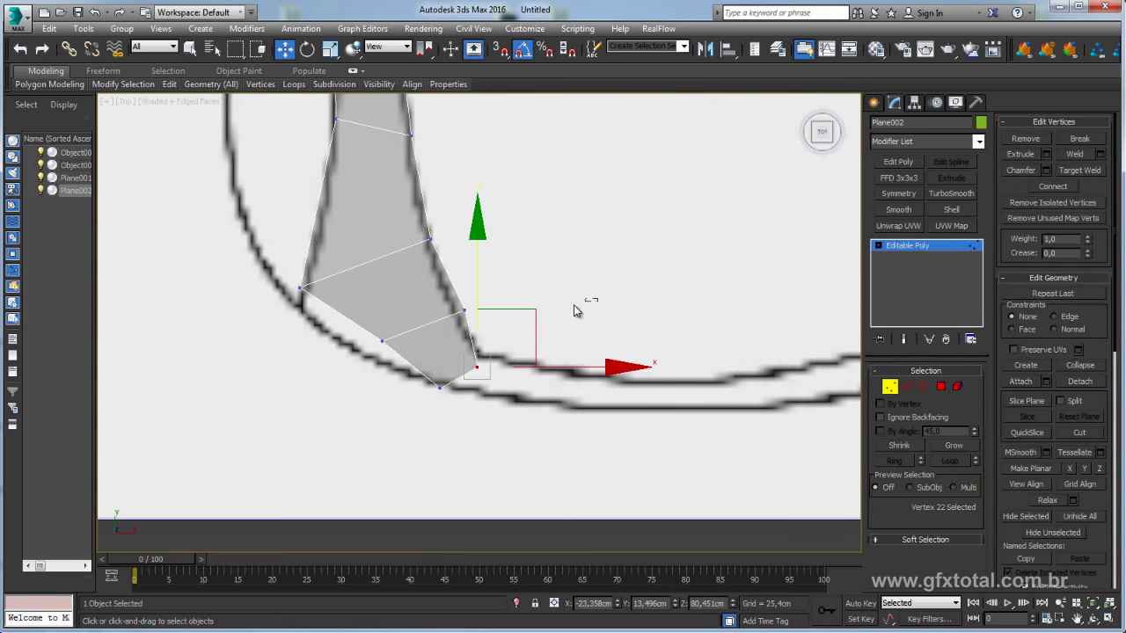
Move the strip's lower-end vertices 20, 19 and 17 onto the top outline's curve.
left_click(464, 309)
left_click_drag(522, 258, 504, 271)
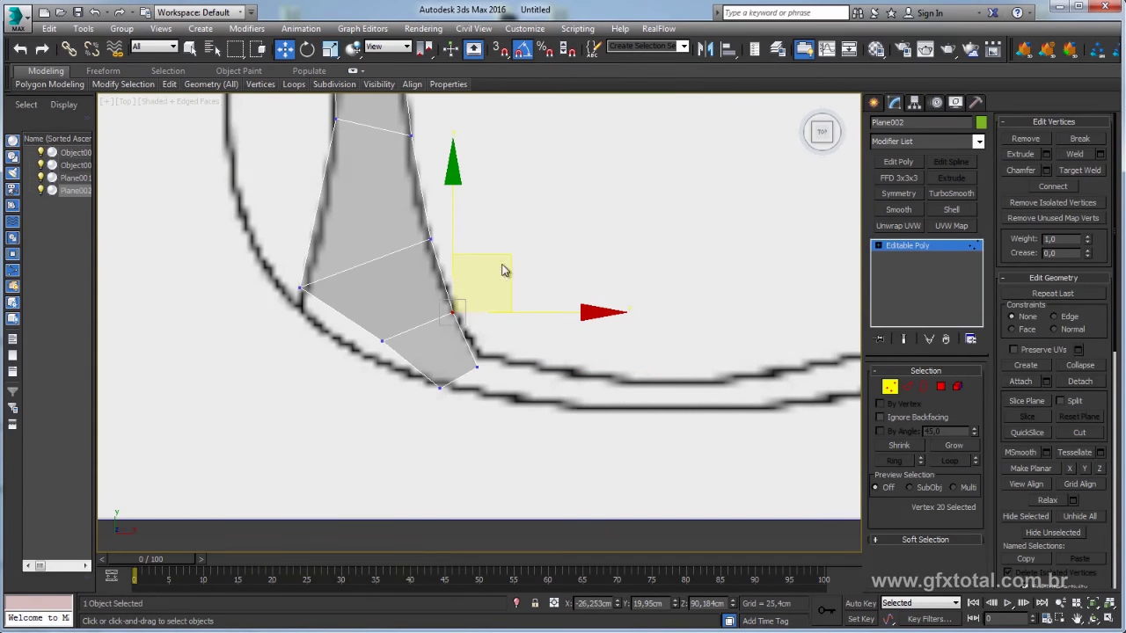
left_click(382, 340)
left_click_drag(402, 296, 372, 309)
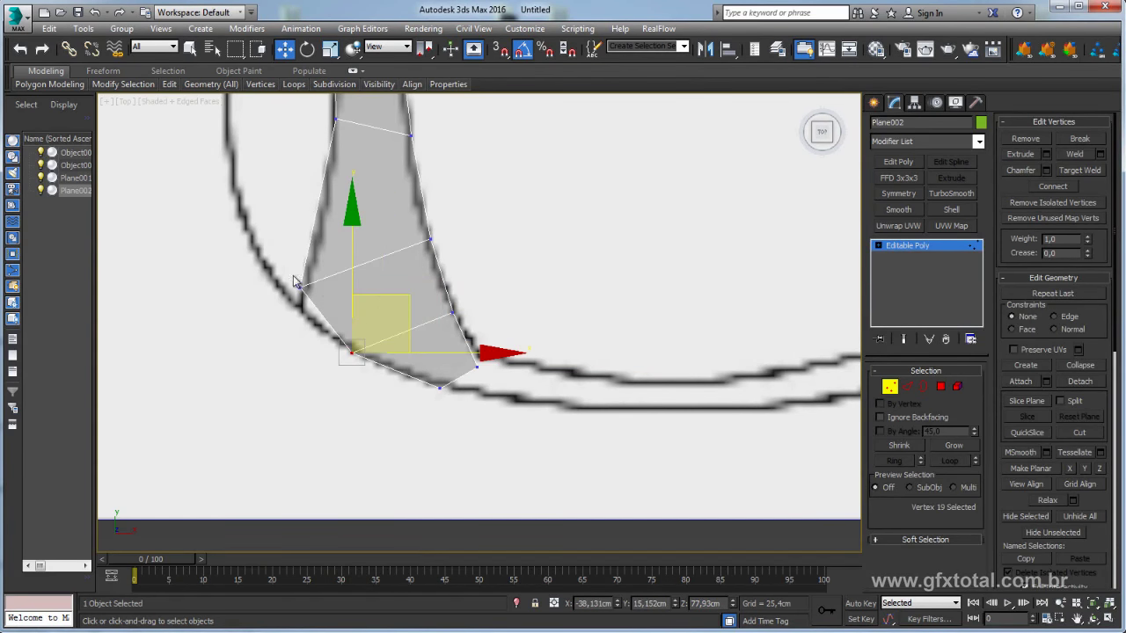
left_click(296, 283)
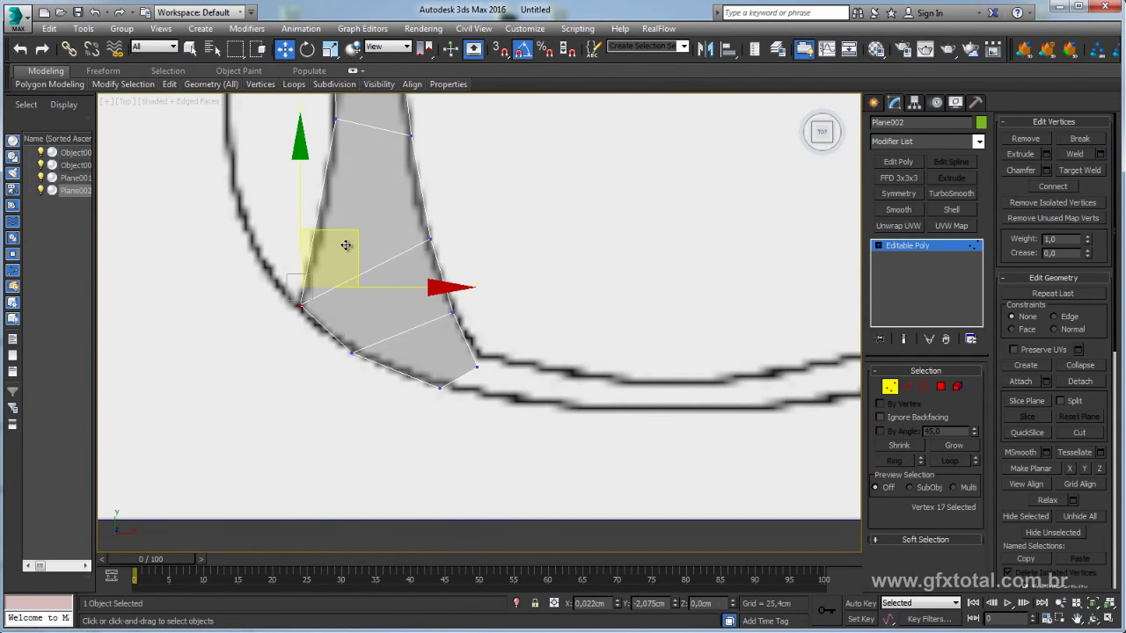
scroll(582, 358, "down", 5)
Exit vertex editing and orbit in Perspective to see the strip arching above the sketch.
left_click(892, 248)
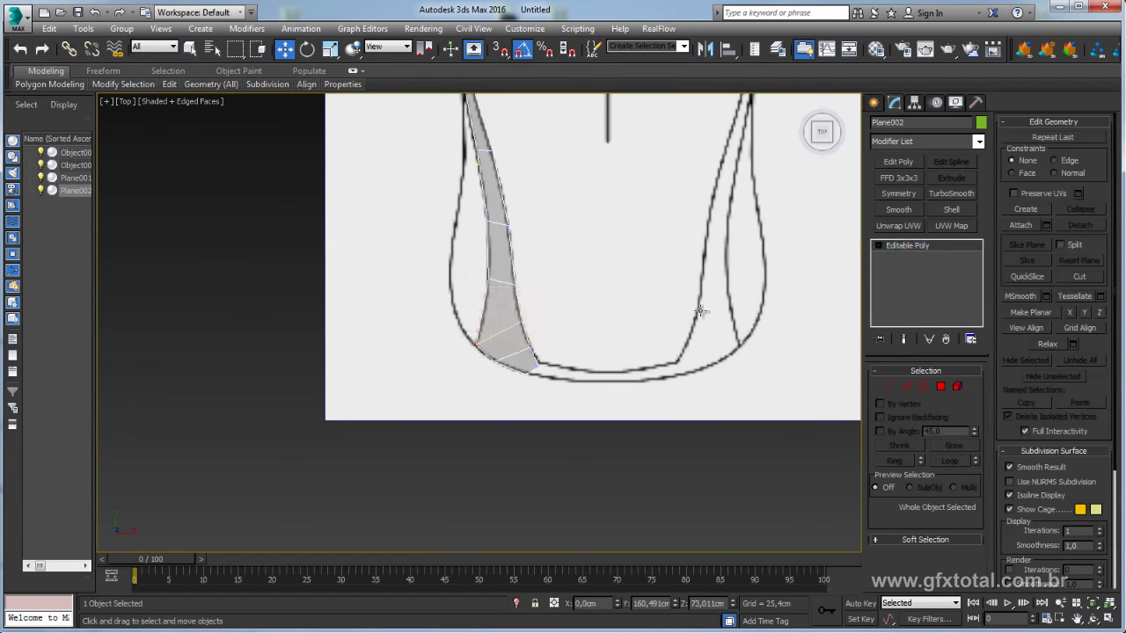
mouse_move(622, 332)
middle_mouse_down()
mouse_move(565, 335)
mouse_move(528, 353)
mouse_move(686, 282)
mouse_move(711, 307)
mouse_move(538, 288)
middle_mouse_up()
key("p")
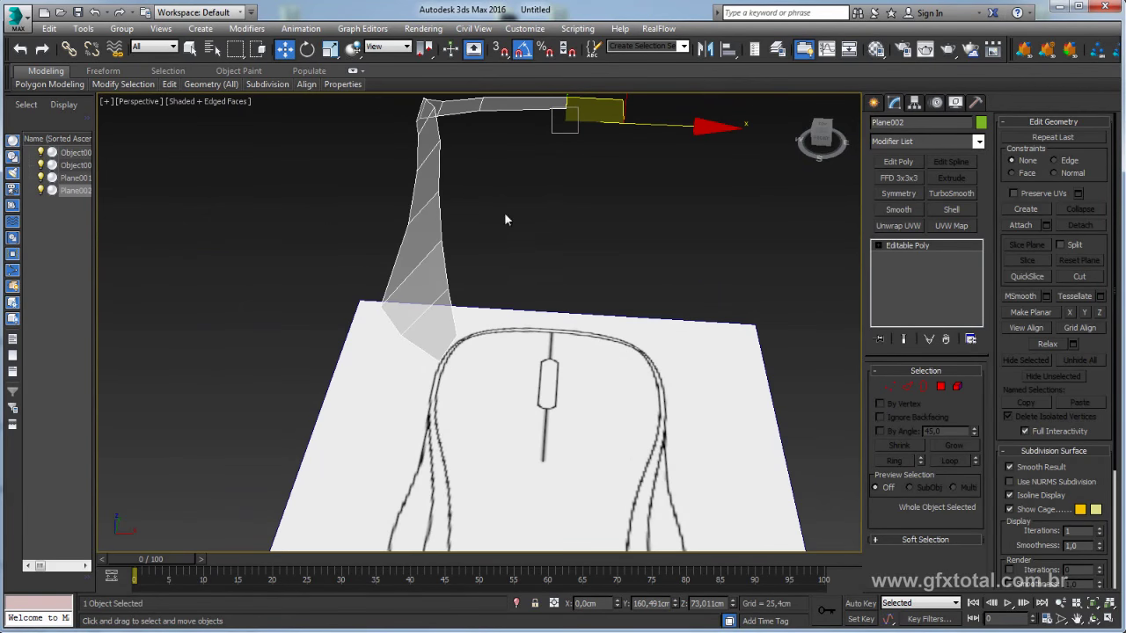
middle_click_drag(505, 219, 605, 329, "alt")
Add a Symmetry modifier mirroring the strip across Z, testing Flip on and off.
left_click(906, 388)
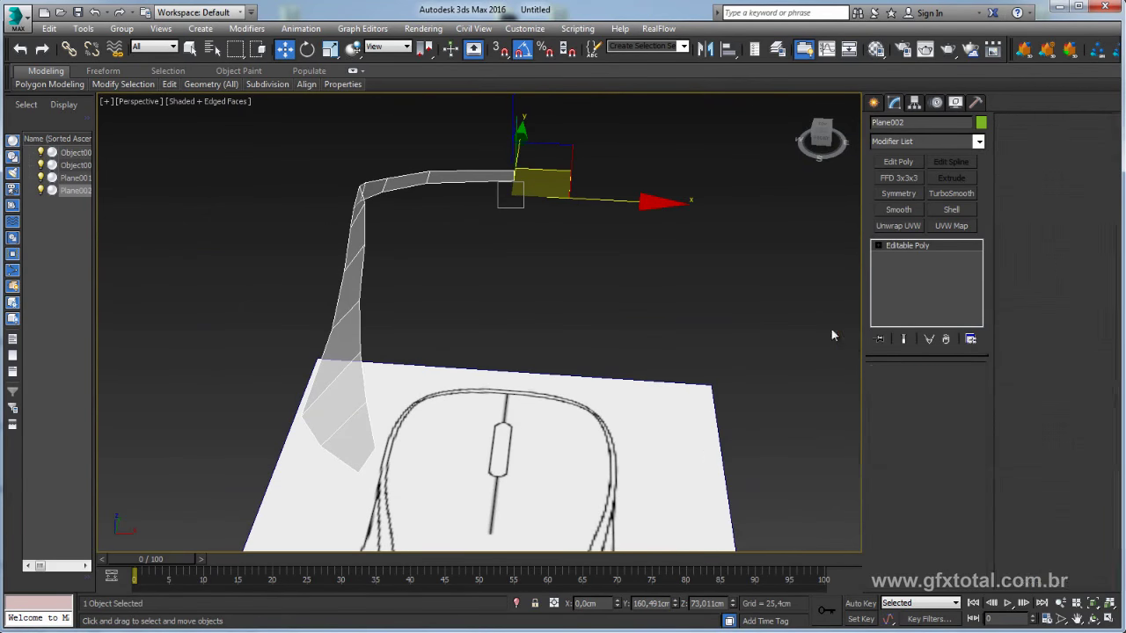
left_click(516, 177)
middle_click_drag(516, 177, 634, 238, "alt")
left_click(902, 194)
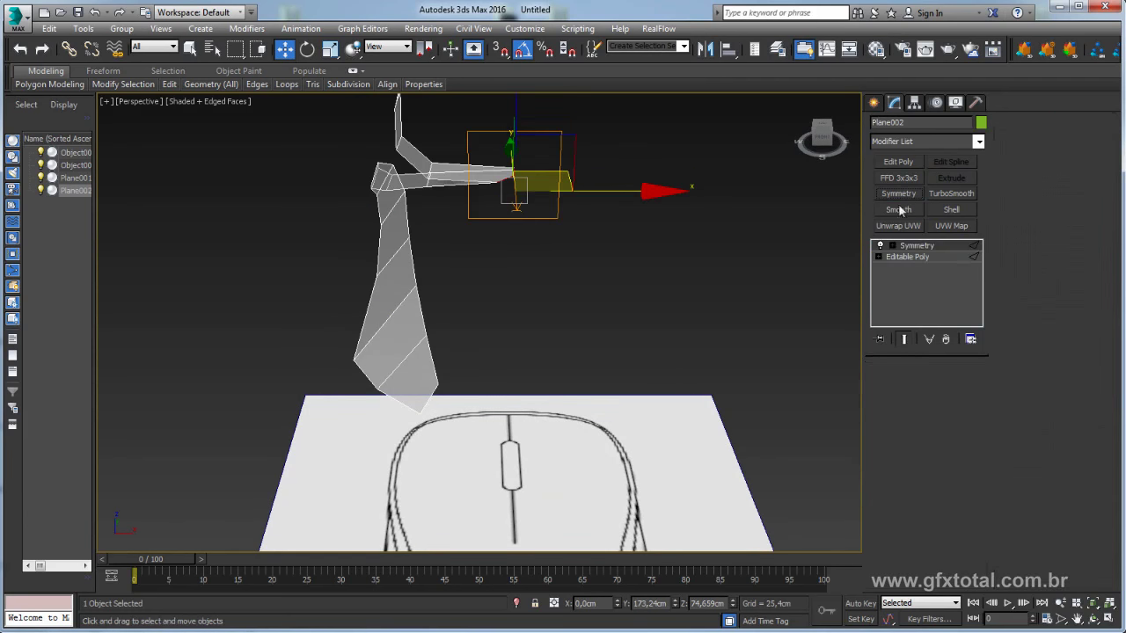
left_click(941, 397)
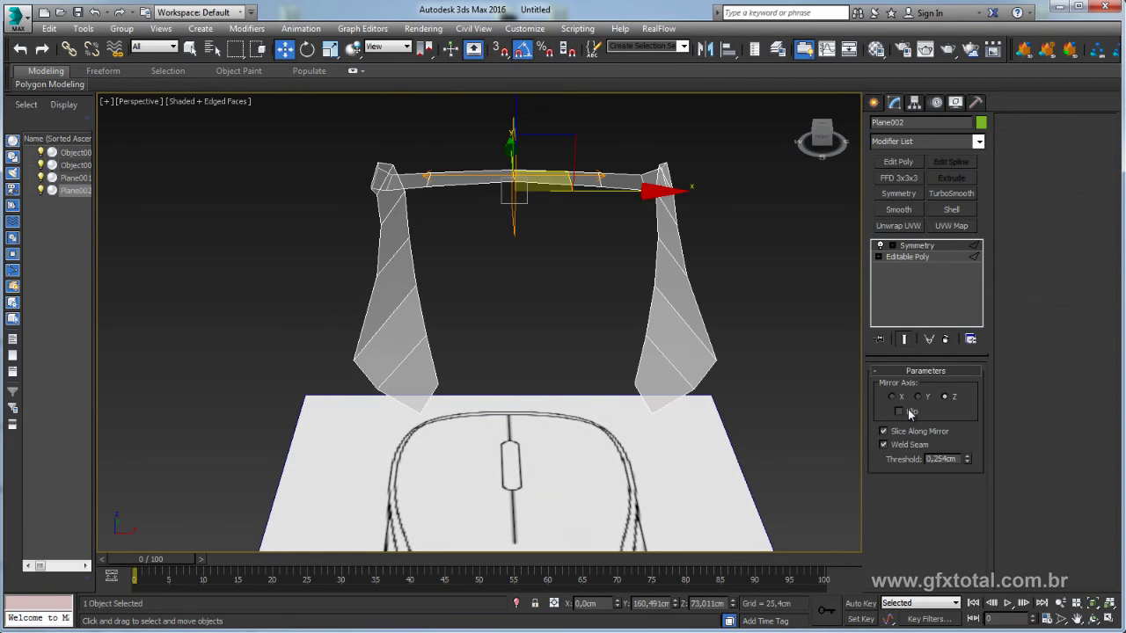
left_click(908, 409)
left_click(908, 409)
Orbit around the two mirrored bands to inspect them from below.
double_click(899, 411)
mouse_move(679, 361)
middle_mouse_down("alt")
mouse_move(766, 466)
mouse_move(651, 314)
mouse_move(522, 311)
mouse_move(685, 359)
mouse_move(595, 350)
middle_mouse_up("alt")
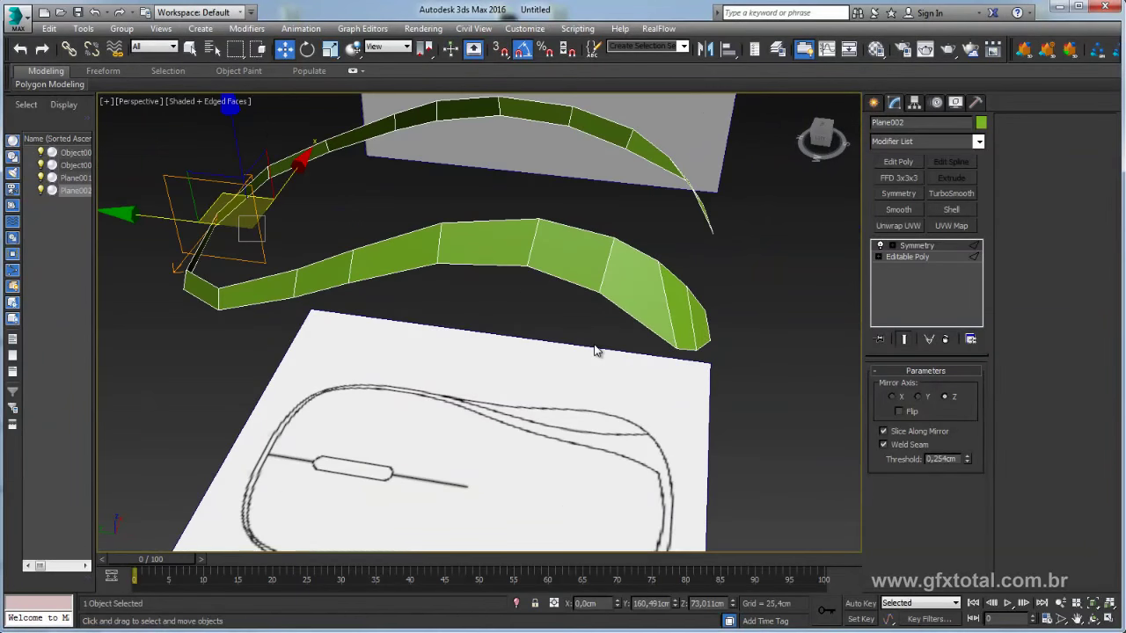
mouse_move(717, 332)
middle_mouse_down("alt")
mouse_move(659, 317)
mouse_move(638, 325)
middle_mouse_up("alt")
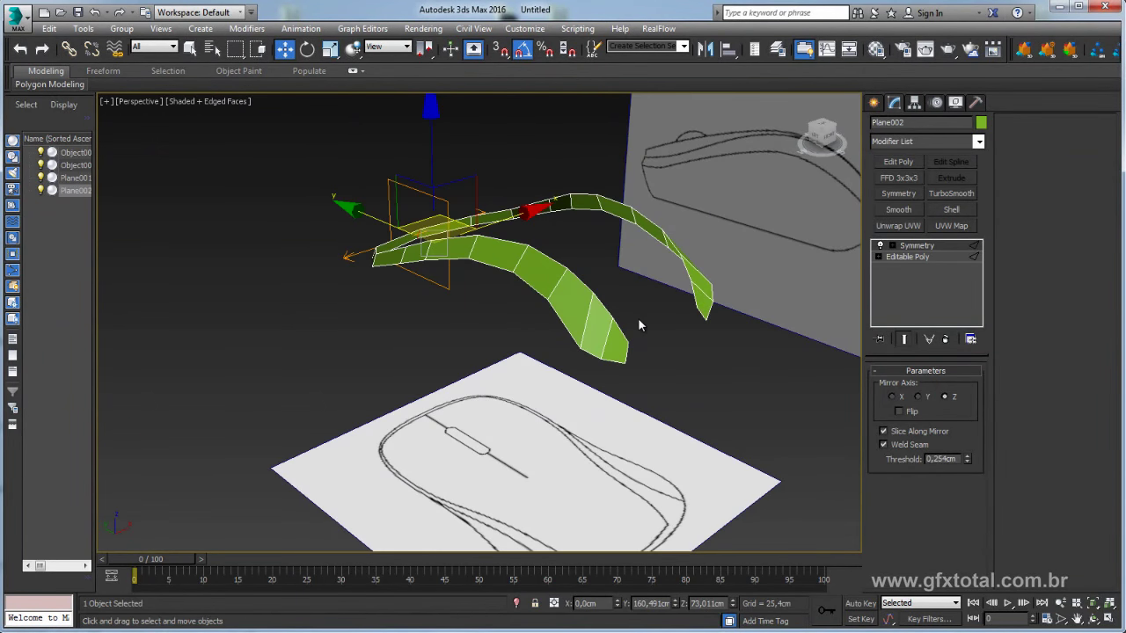
right_click(594, 334)
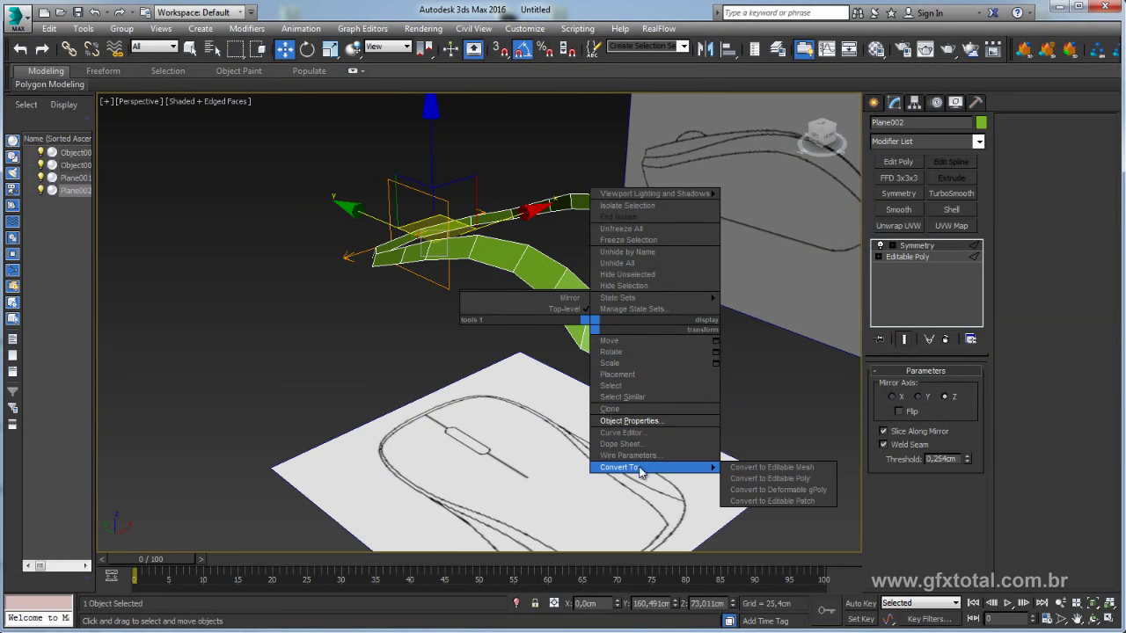
Collapse the mirrored strip to Editable Poly, bridge its two tip edges, and connect one centre edge.
left_click(774, 475)
left_click(907, 386)
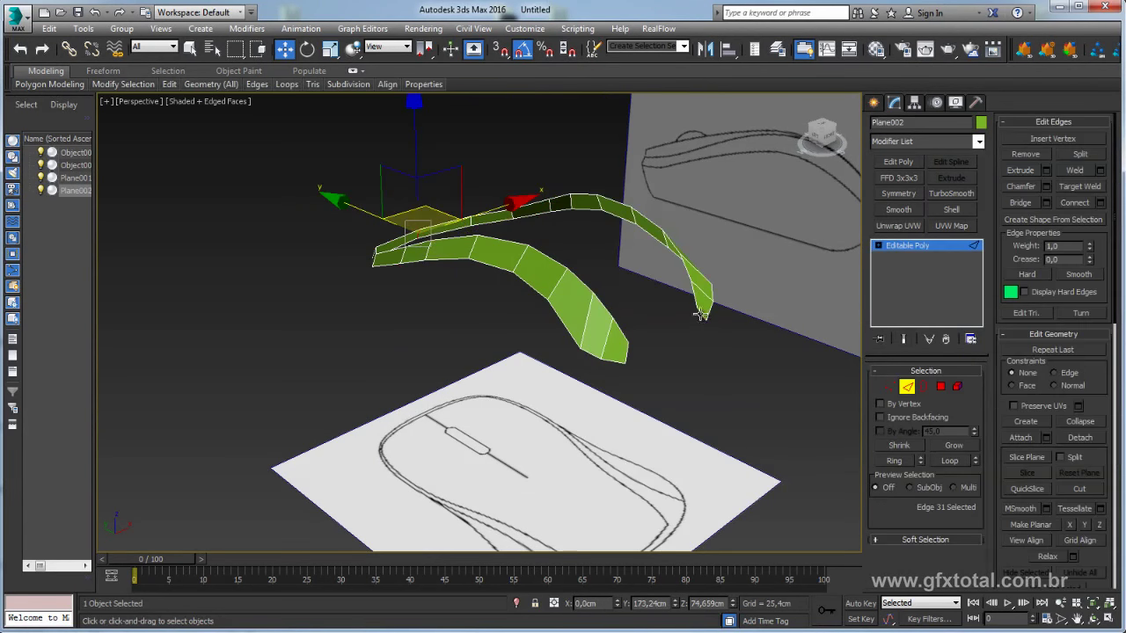
left_click(699, 301)
left_click(626, 351)
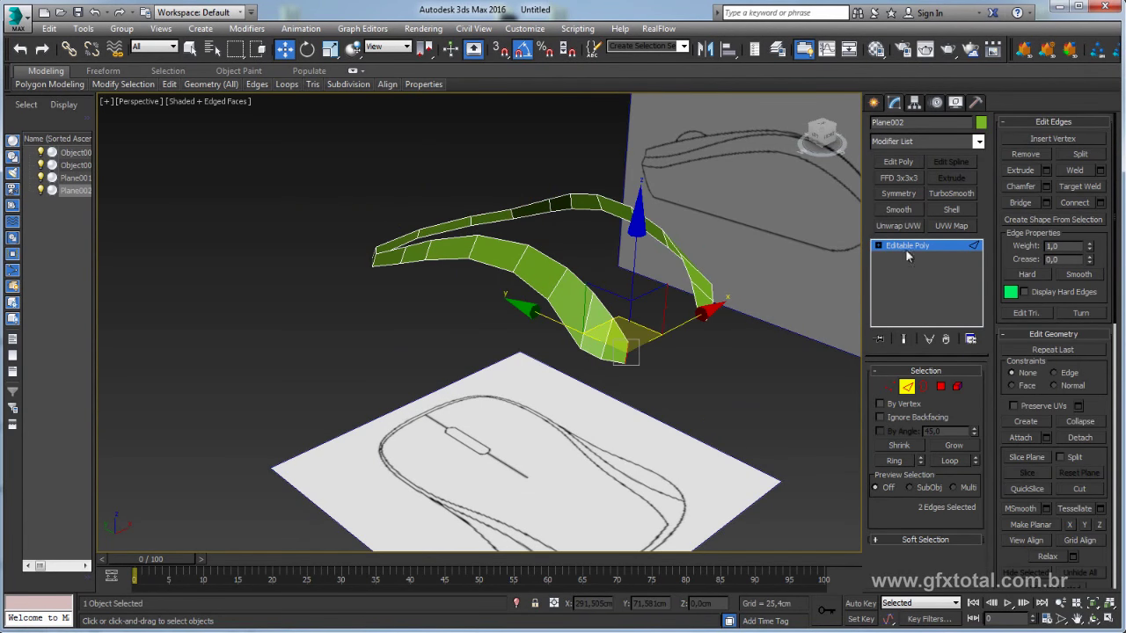
left_click(1014, 203)
middle_click_drag(790, 304, 950, 292, "alt")
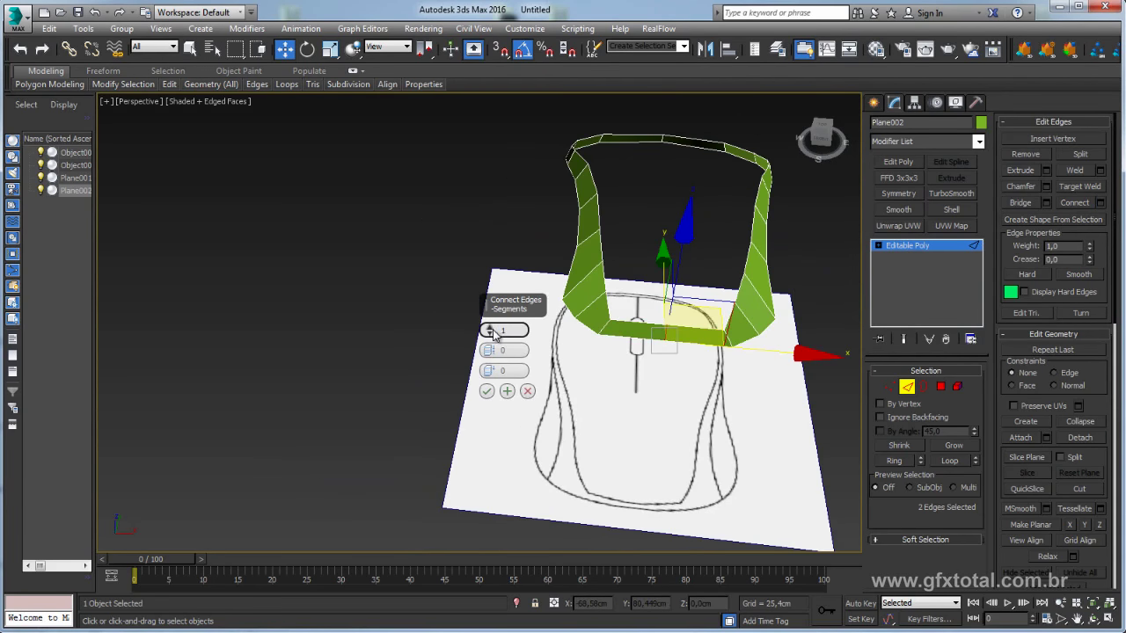
left_click(488, 392)
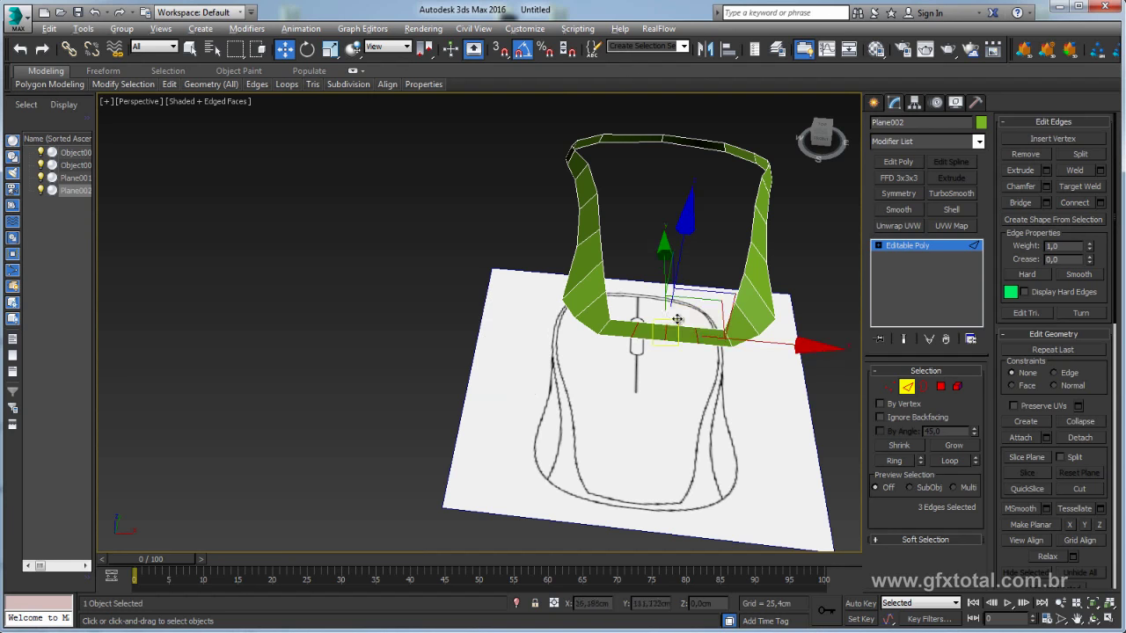
middle_click_drag(677, 299, 692, 358, "alt")
In Top view, nudge the new front edges and edge 71 onto the mouse outline.
key("t")
scroll(651, 247, "up", 3)
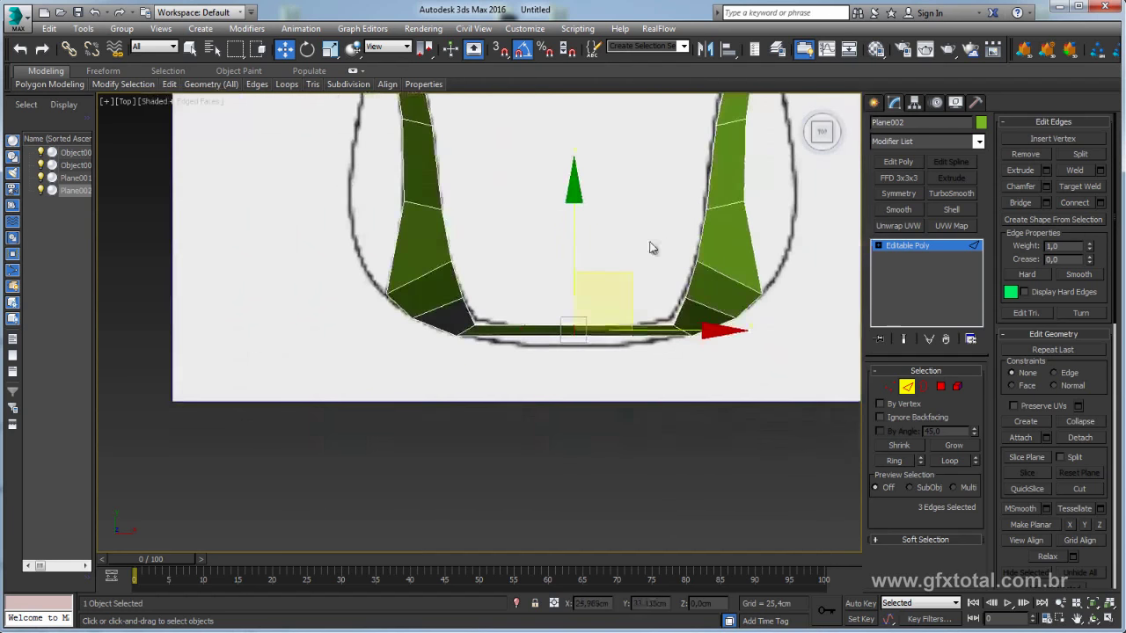
scroll(573, 258, "up", 3)
left_click_drag(561, 266, 558, 272)
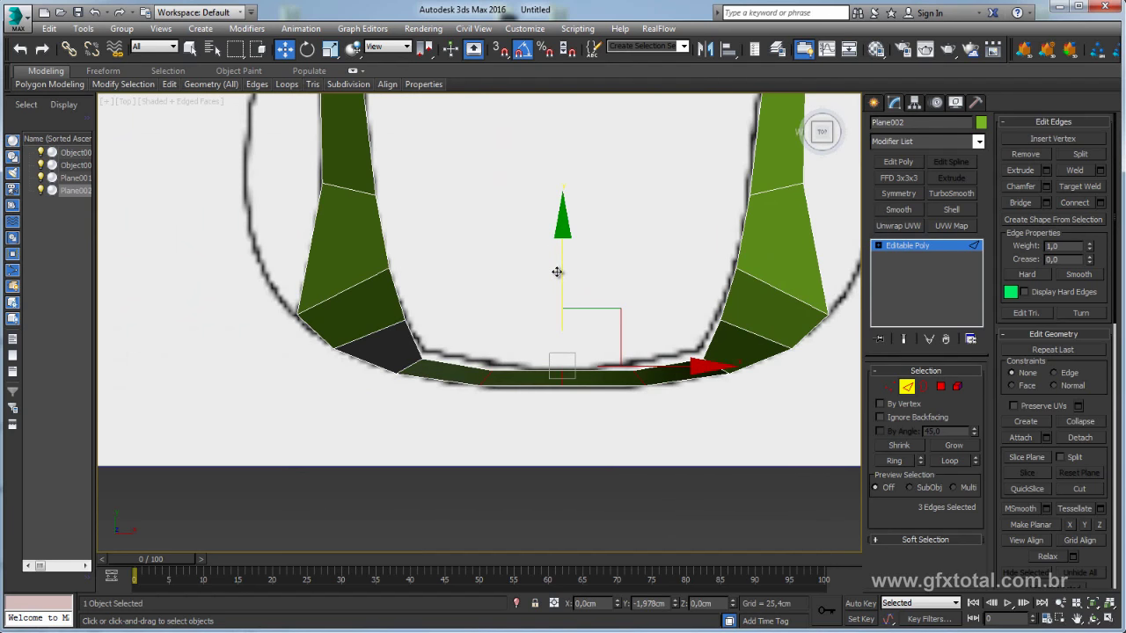
left_click(655, 373)
left_click(640, 377)
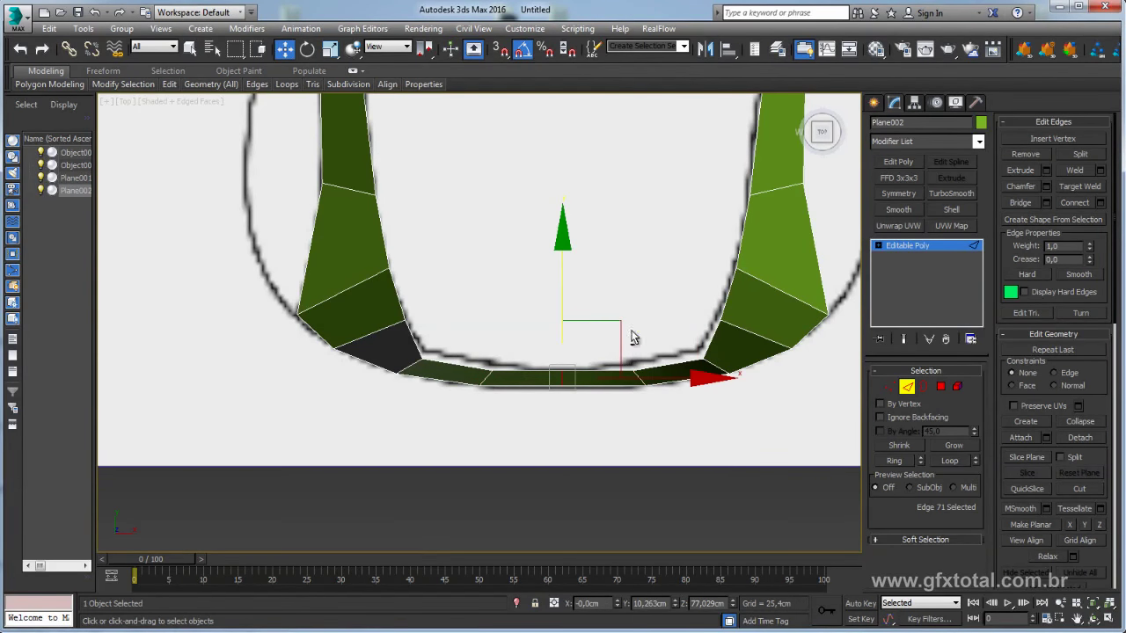
left_click_drag(563, 300, 560, 301)
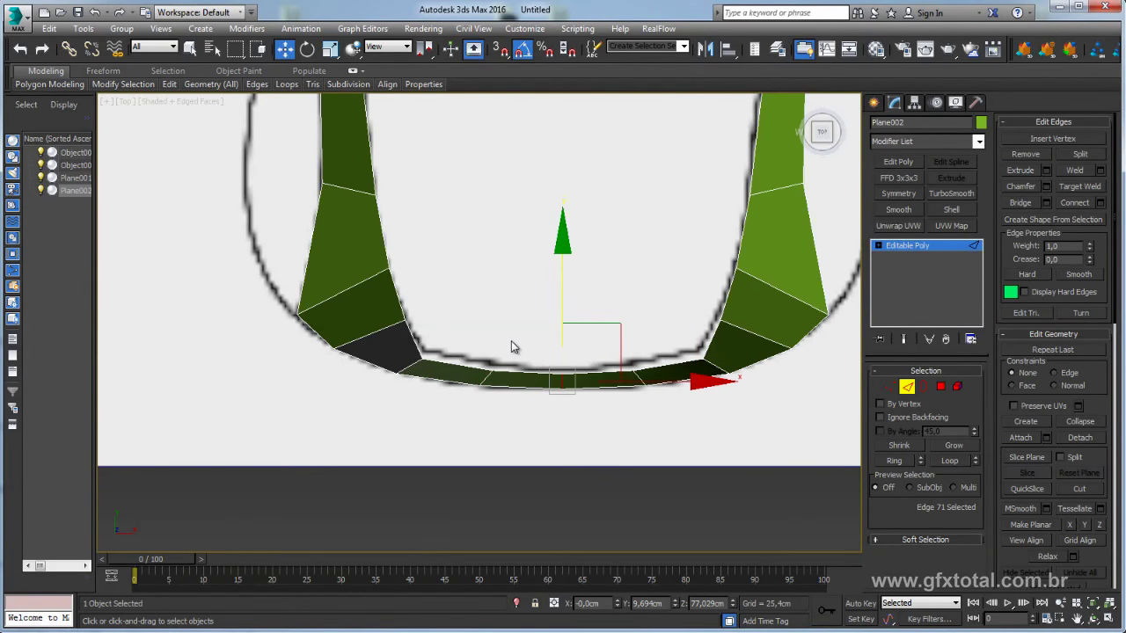
Move the bottom rim edges onto the outline's curve and check the loop in Perspective.
left_click(449, 366)
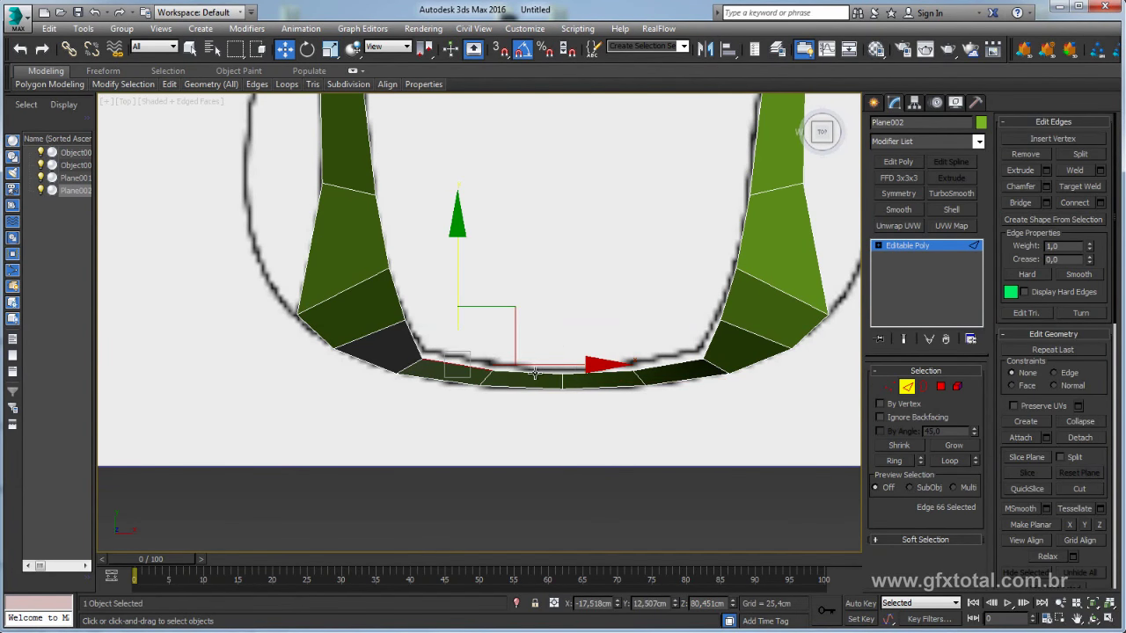
left_click(535, 373, "ctrl")
left_click(603, 380, "ctrl")
left_click(670, 366, "ctrl")
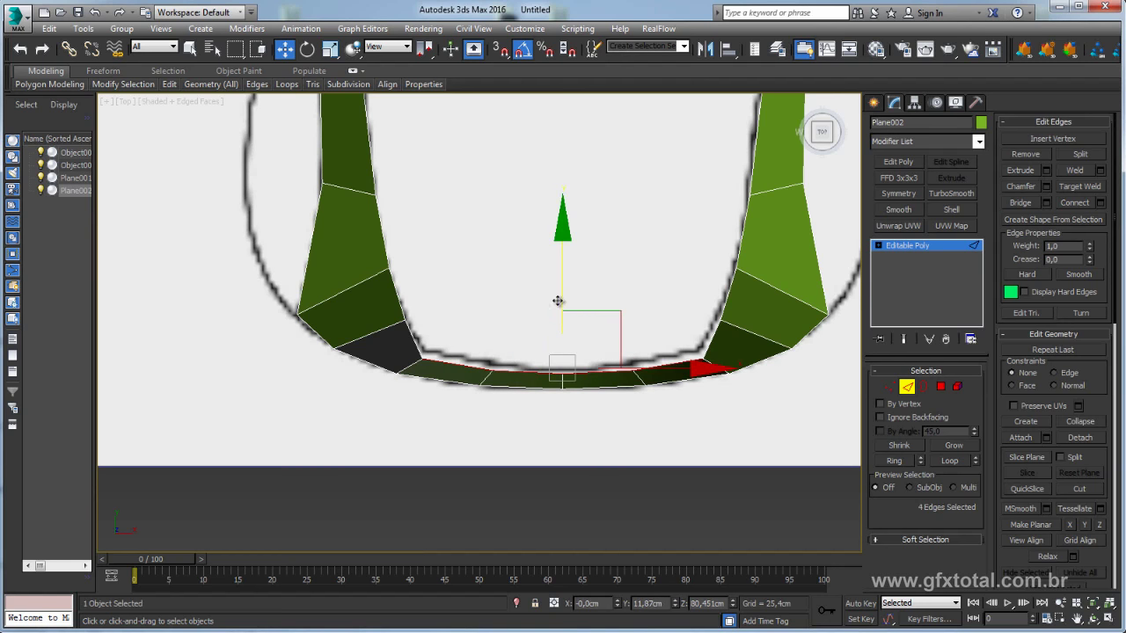
left_click_drag(558, 301, 568, 291)
mouse_move(641, 294)
middle_mouse_down()
mouse_move(646, 301)
mouse_move(697, 277)
middle_mouse_up()
key("p")
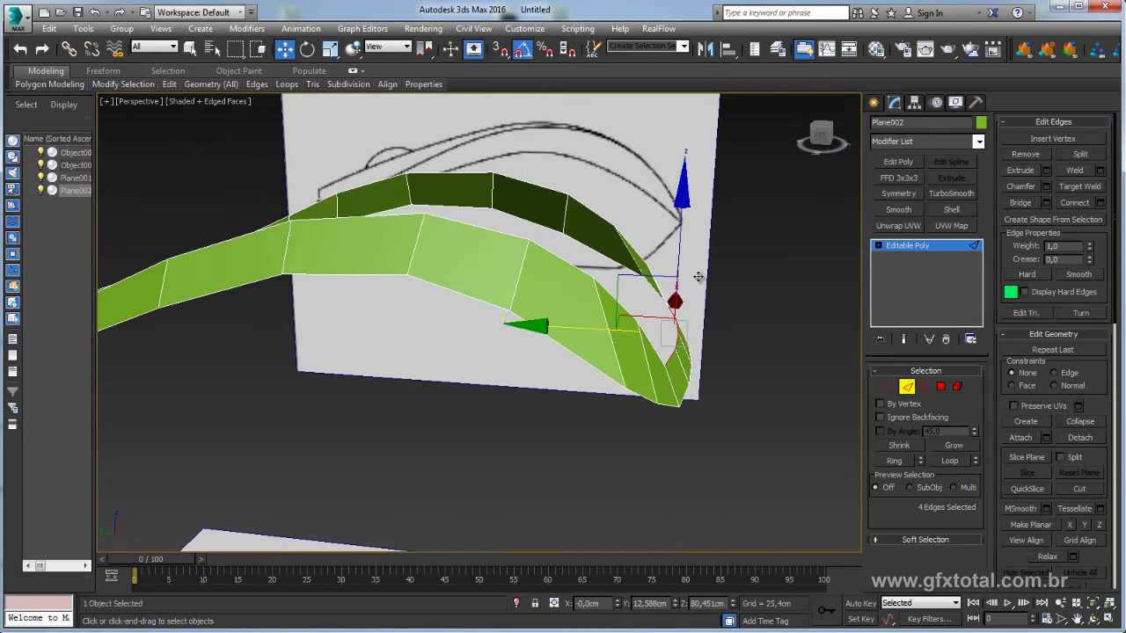
left_click_drag(592, 329, 594, 329)
mouse_move(593, 327)
middle_mouse_down("alt")
mouse_move(668, 324)
mouse_move(607, 369)
mouse_move(664, 418)
middle_mouse_up("alt")
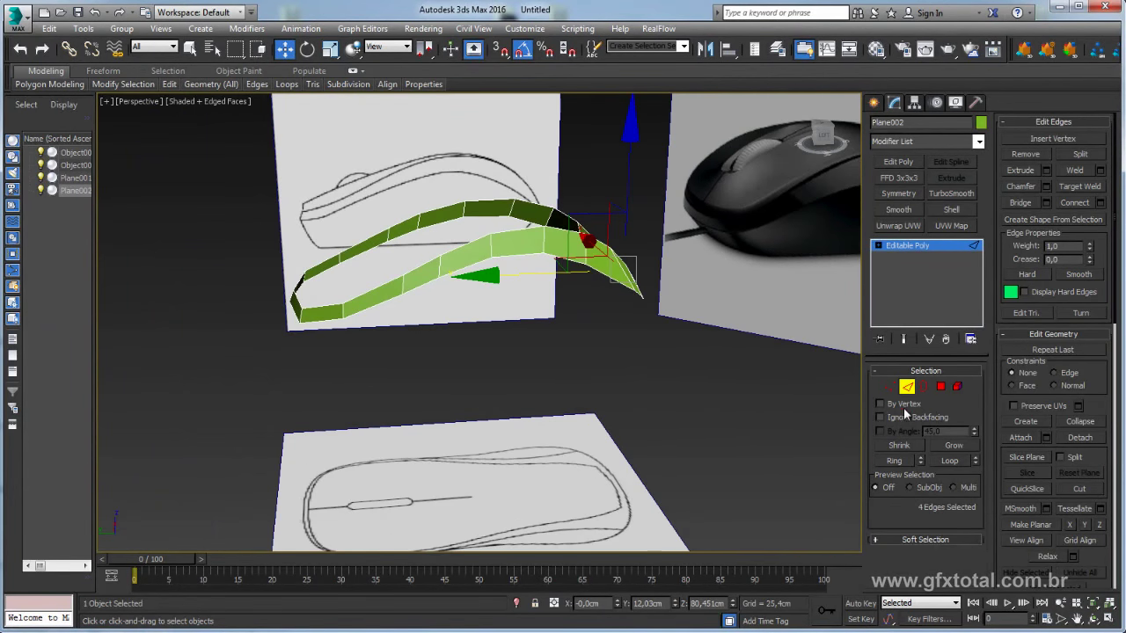
In Left view, Shift-drag the strip's open border downward to extrude a new row of faces.
left_click(924, 387)
middle_click_drag(775, 358, 731, 360, "alt")
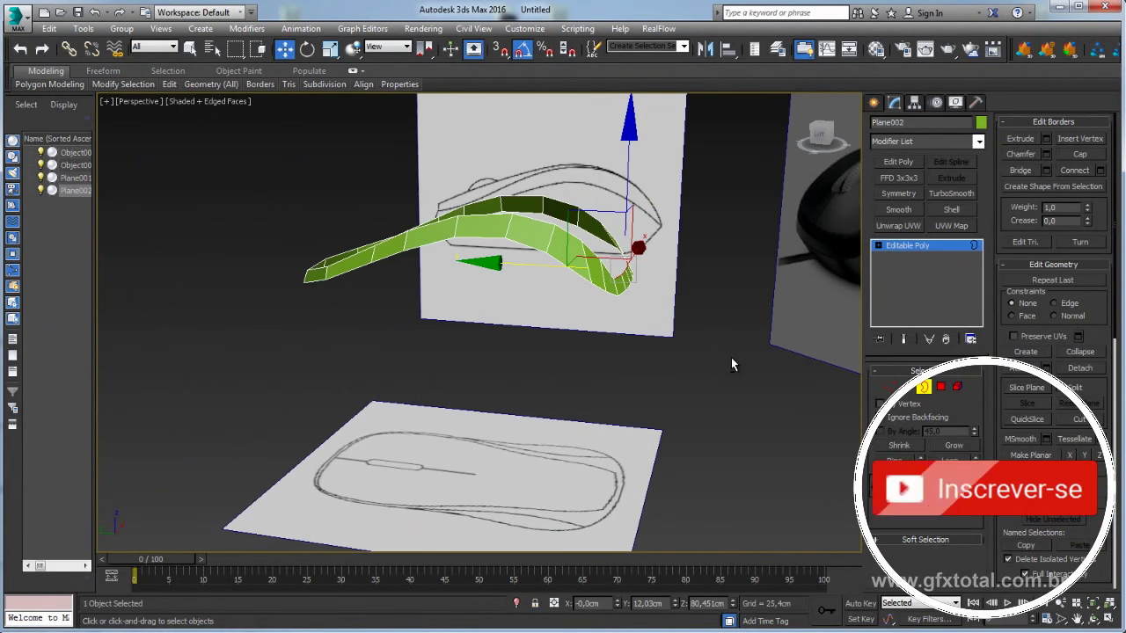
key("l")
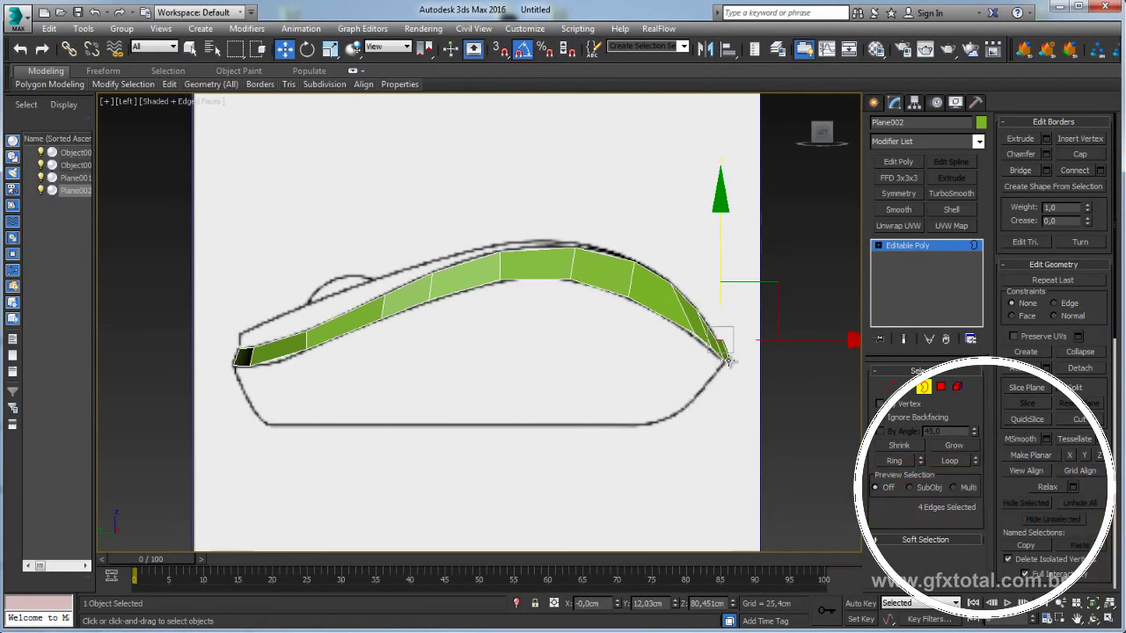
left_click(729, 360)
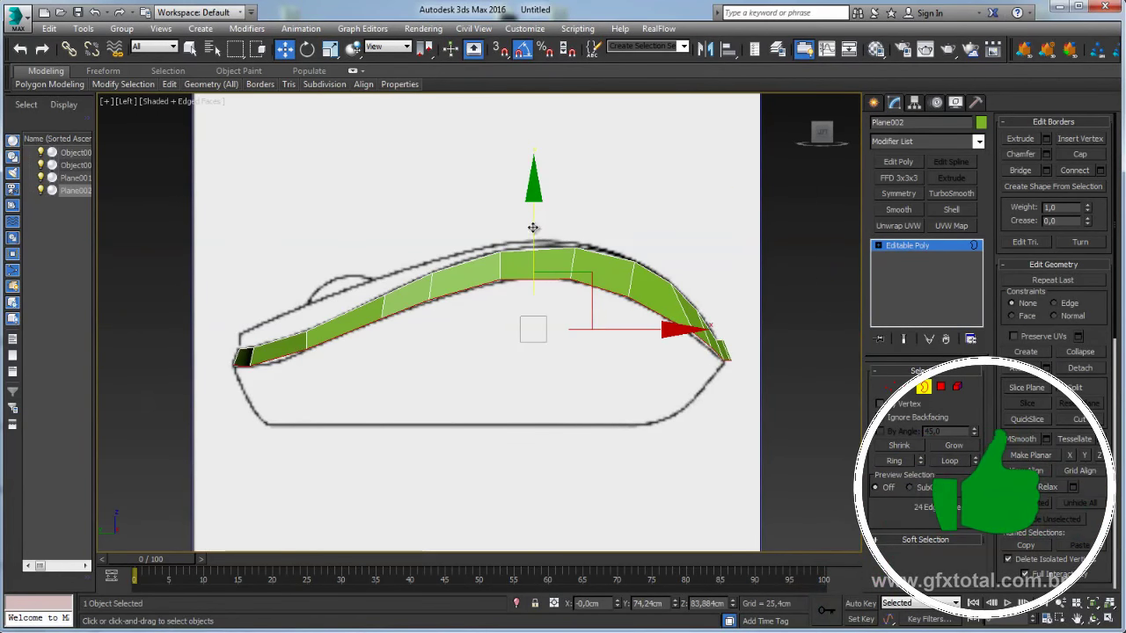
left_click_drag(533, 227, 671, 409, "shift")
scroll(720, 373, "up", 3)
scroll(704, 383, "up", 4)
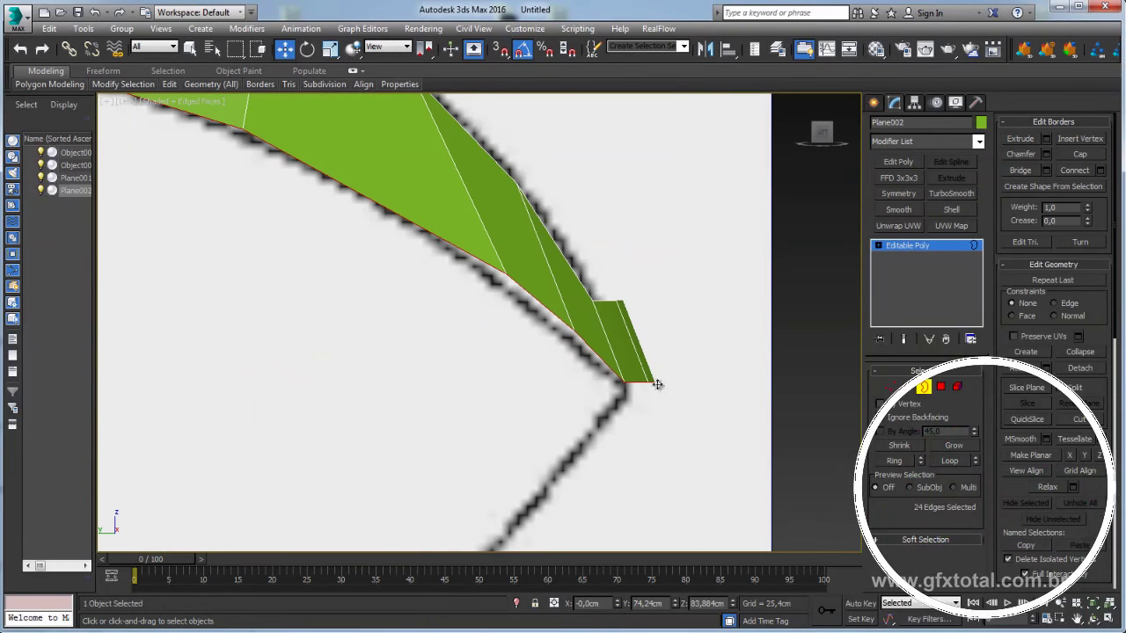
Pull the strip's tip vertices together to thin its nose.
key("1")
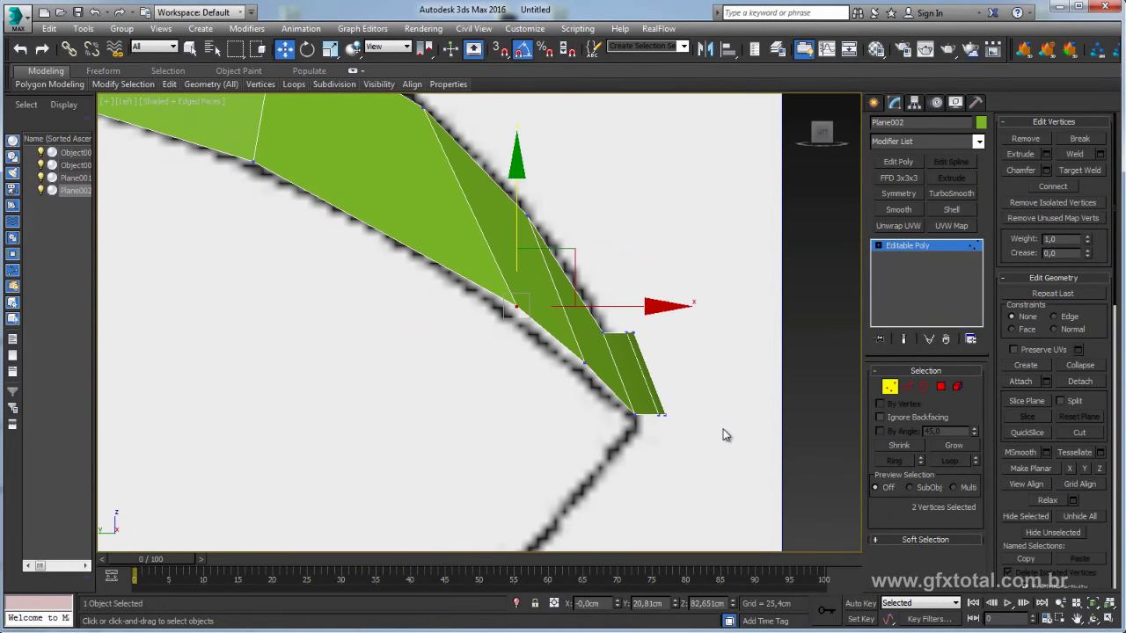
left_click_drag(701, 434, 651, 402)
left_click_drag(697, 305, 626, 345, "ctrl")
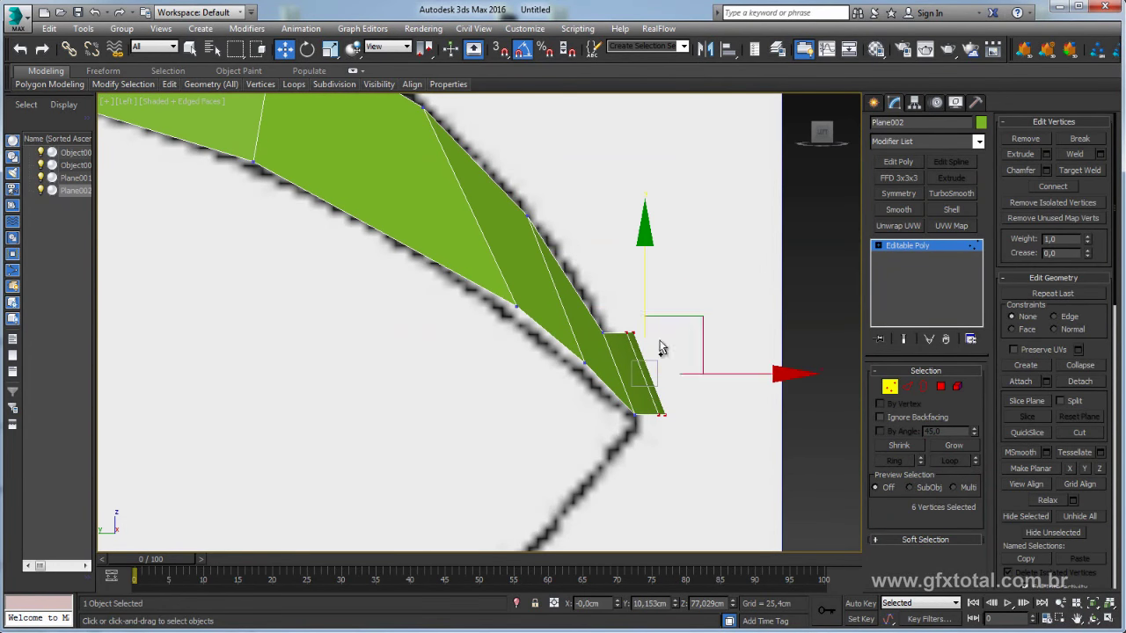
left_click_drag(701, 317, 686, 325)
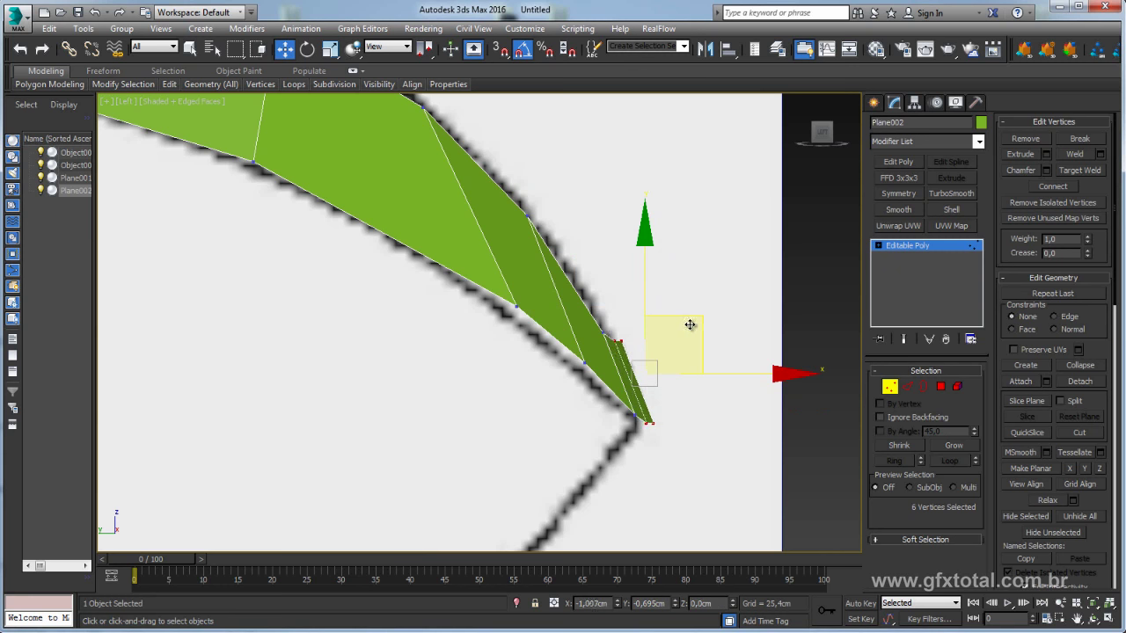
key("e")
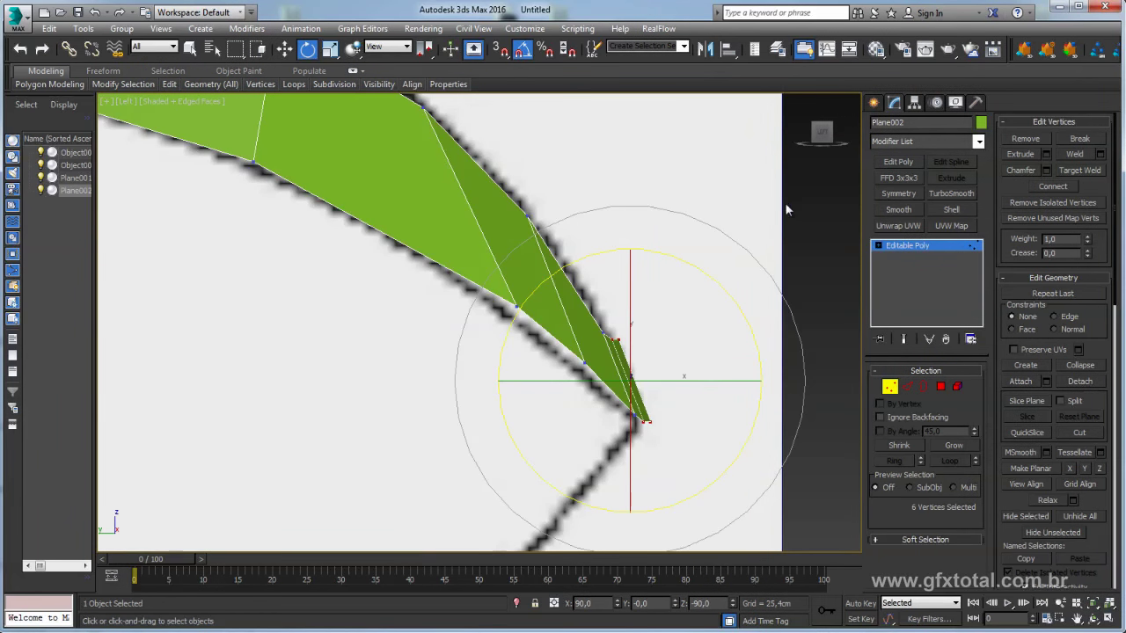
left_click(660, 322)
Move vertex 44 and the tip vertex down-left onto the side outline.
left_click(618, 339)
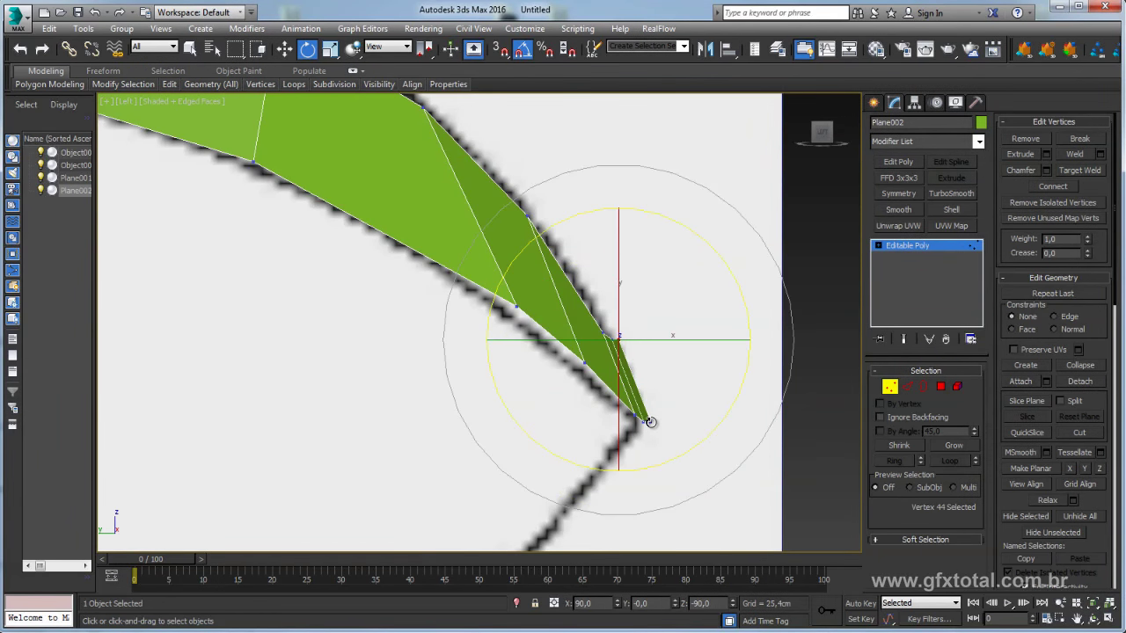
left_click(648, 421, "ctrl")
scroll(650, 422, "up", 2)
scroll(642, 351, "up", 3)
key("w")
left_click_drag(648, 278, 641, 285)
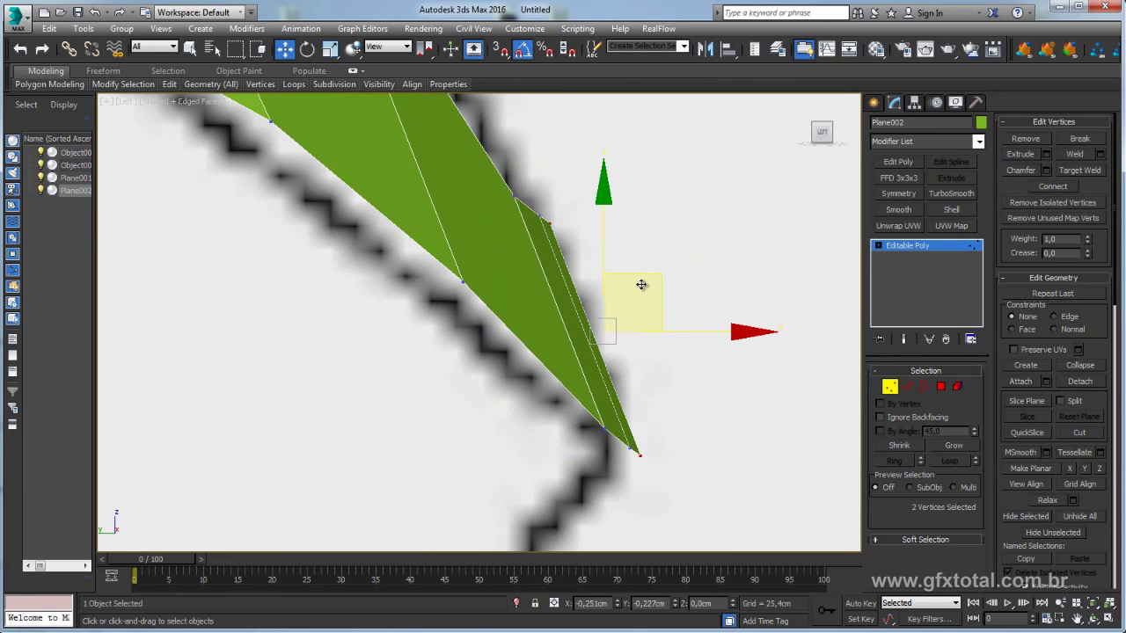
scroll(639, 304, "down", 4)
scroll(678, 344, "down", 3)
scroll(678, 344, "up", 4)
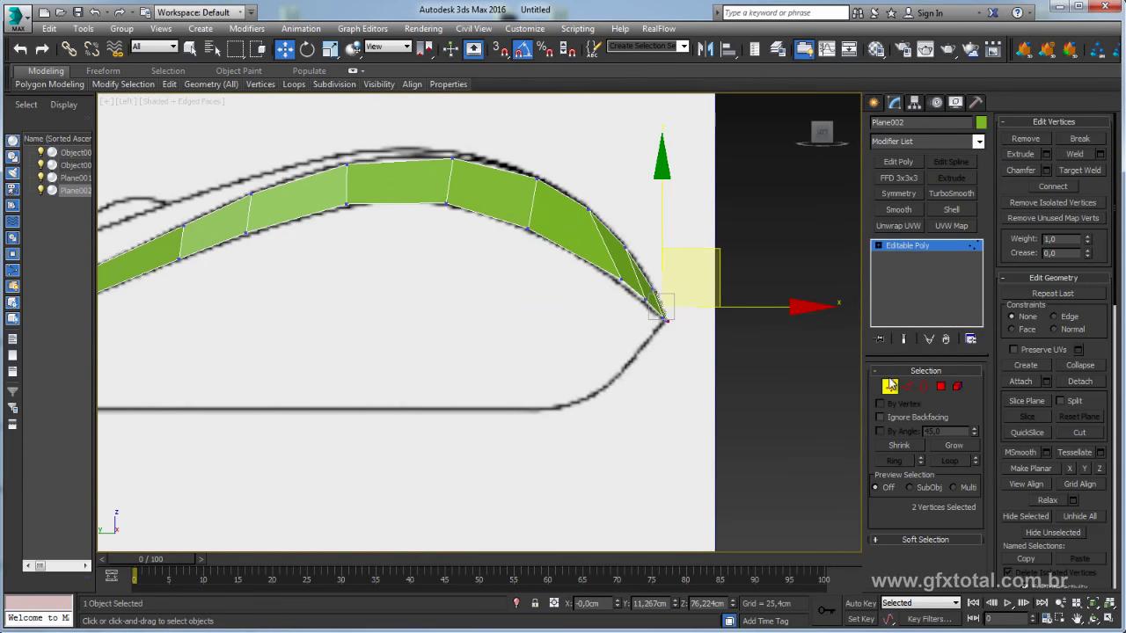
Select the shell's open bottom border and extrude it down into a tall side wall.
left_click(921, 388)
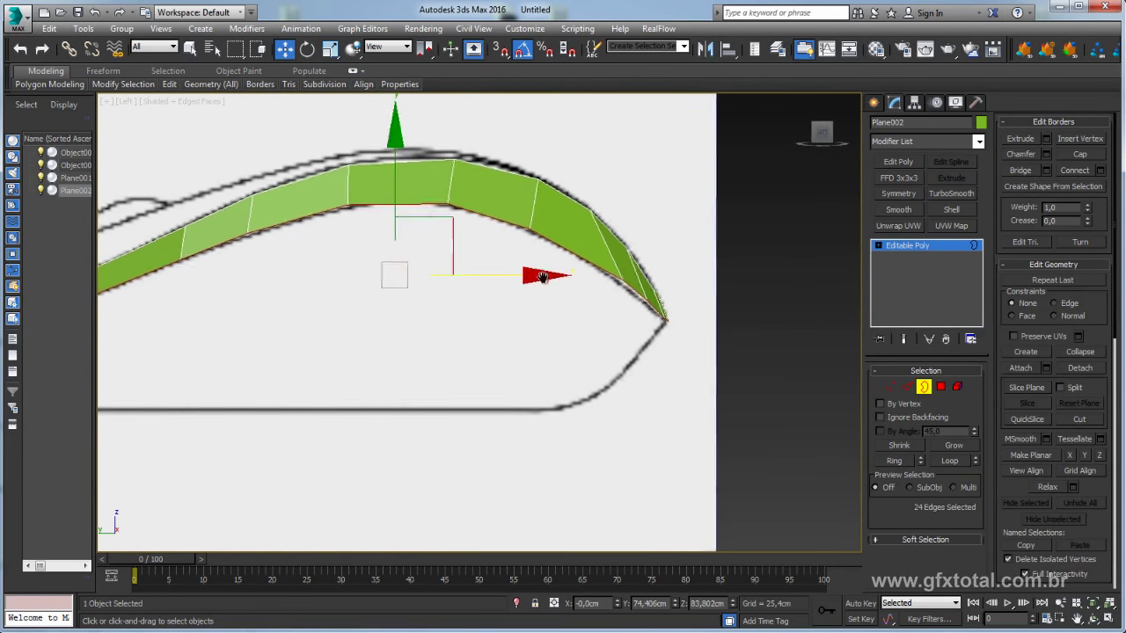
middle_click_drag(511, 258, 704, 284)
left_click_drag(585, 195, 586, 351, "shift")
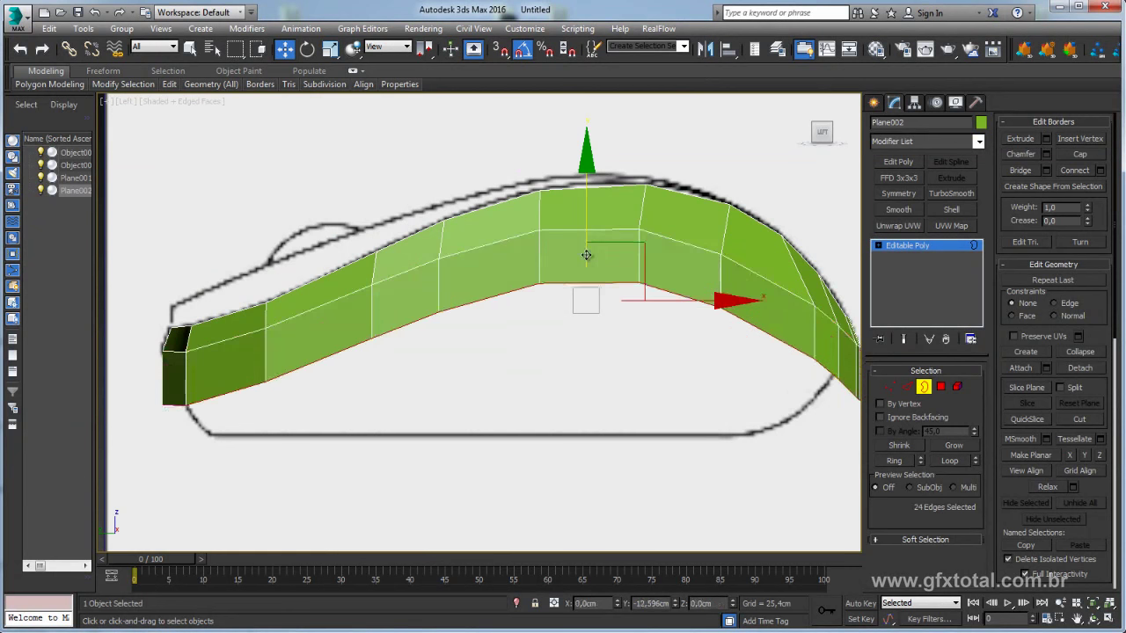
middle_click_drag(571, 344, 547, 320)
key("shift+f")
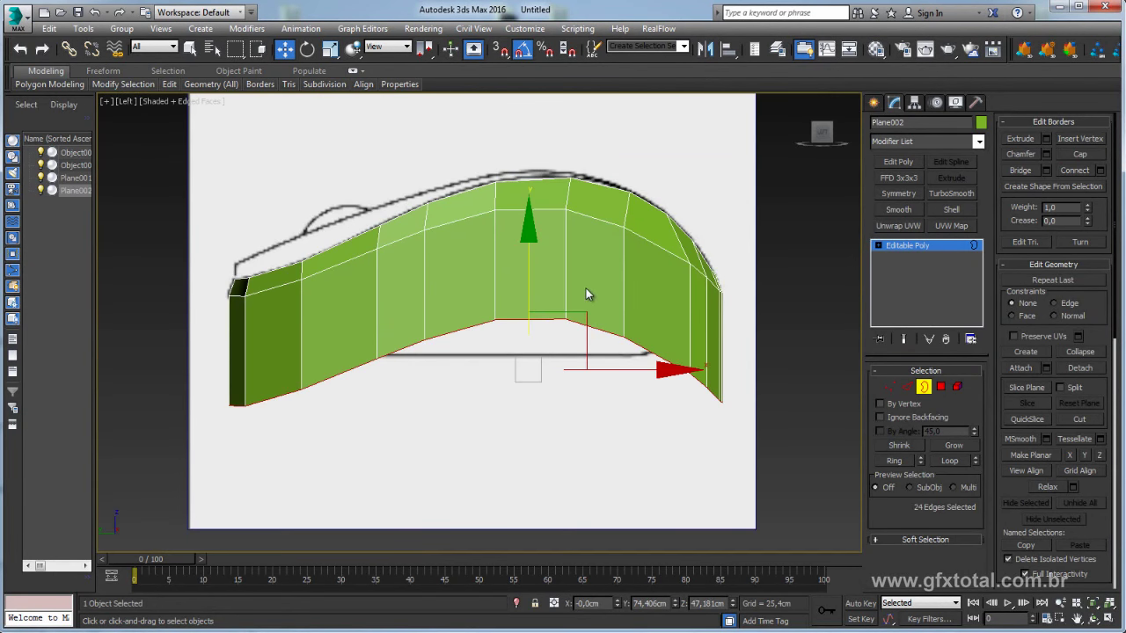
Scale the bottom border edges flat on Y and narrow the base to the sketch.
key("r")
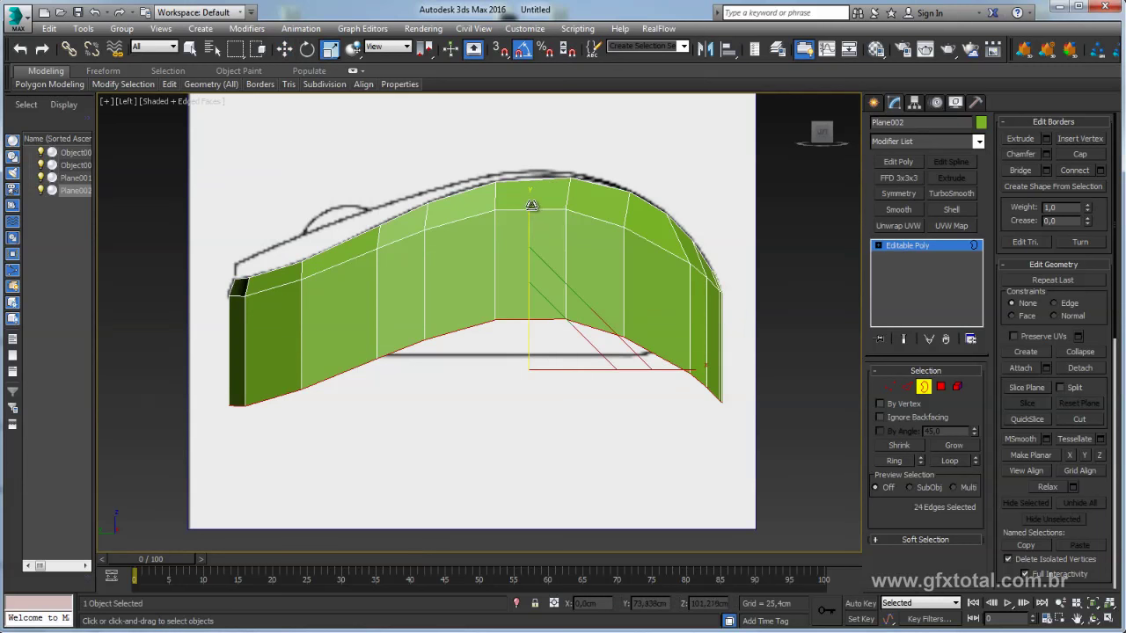
left_click_drag(531, 204, 525, 87)
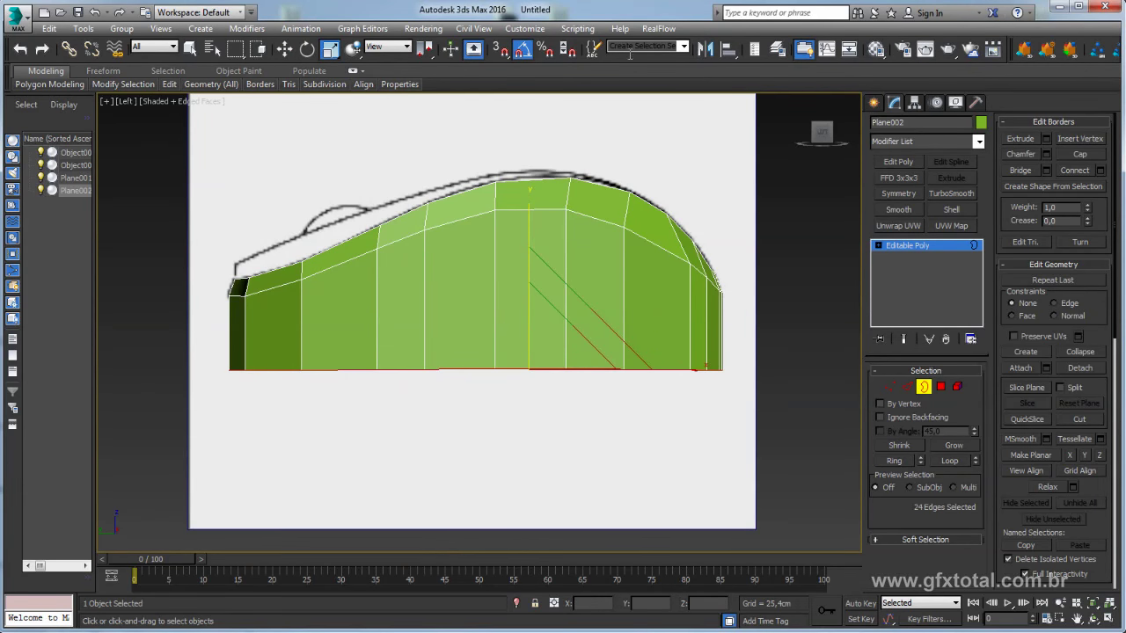
left_click_drag(528, 211, 528, 216)
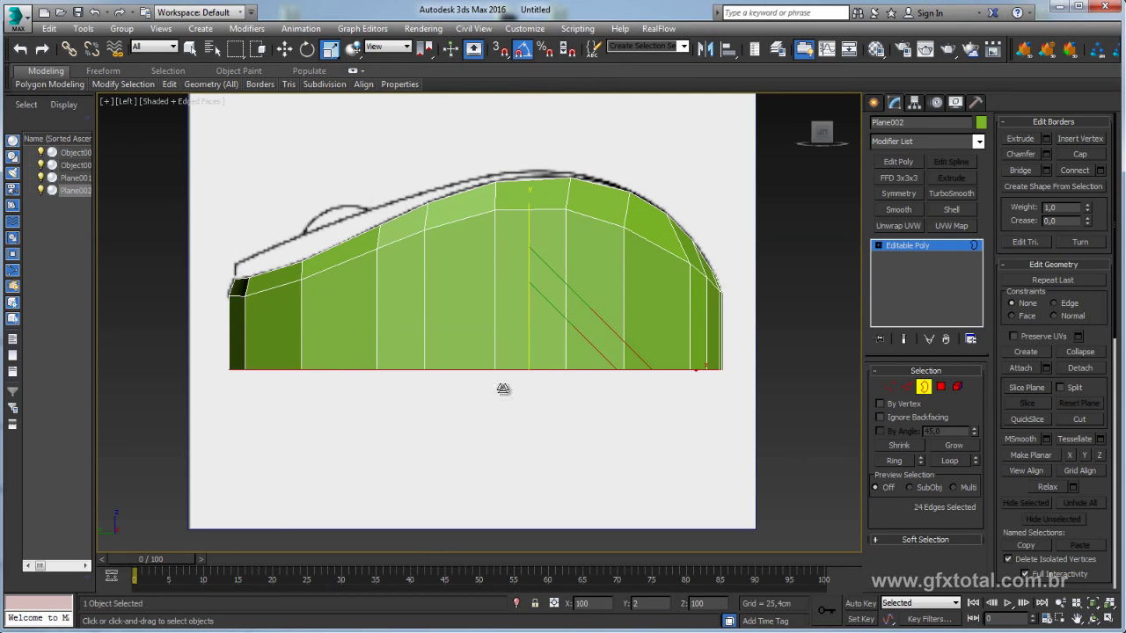
middle_click_drag(552, 349, 587, 361)
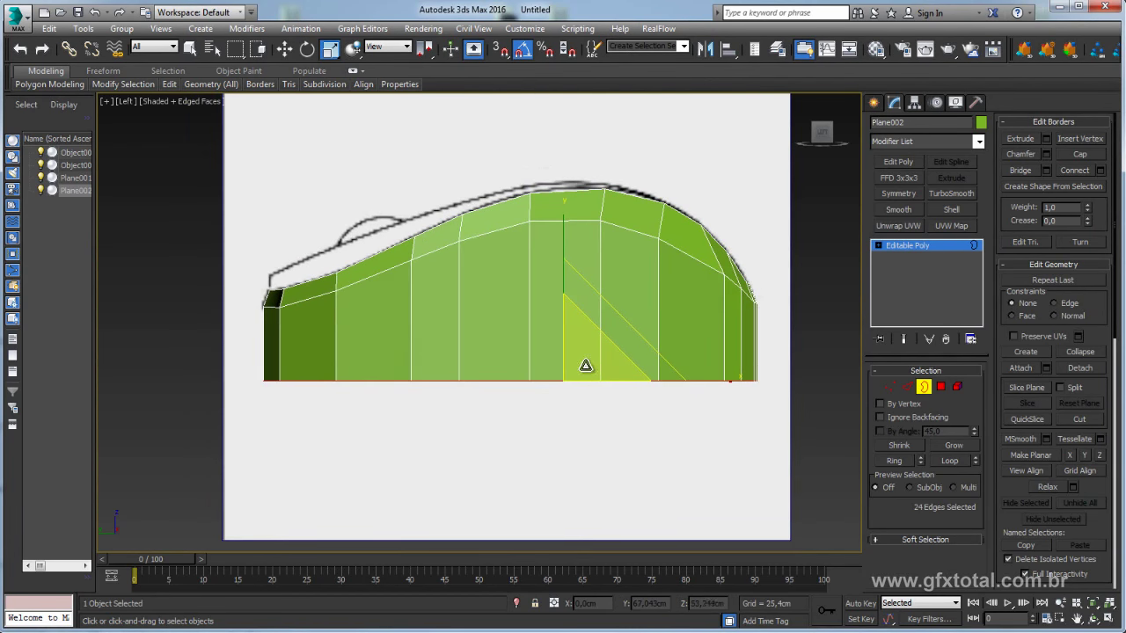
left_click_drag(585, 366, 585, 353)
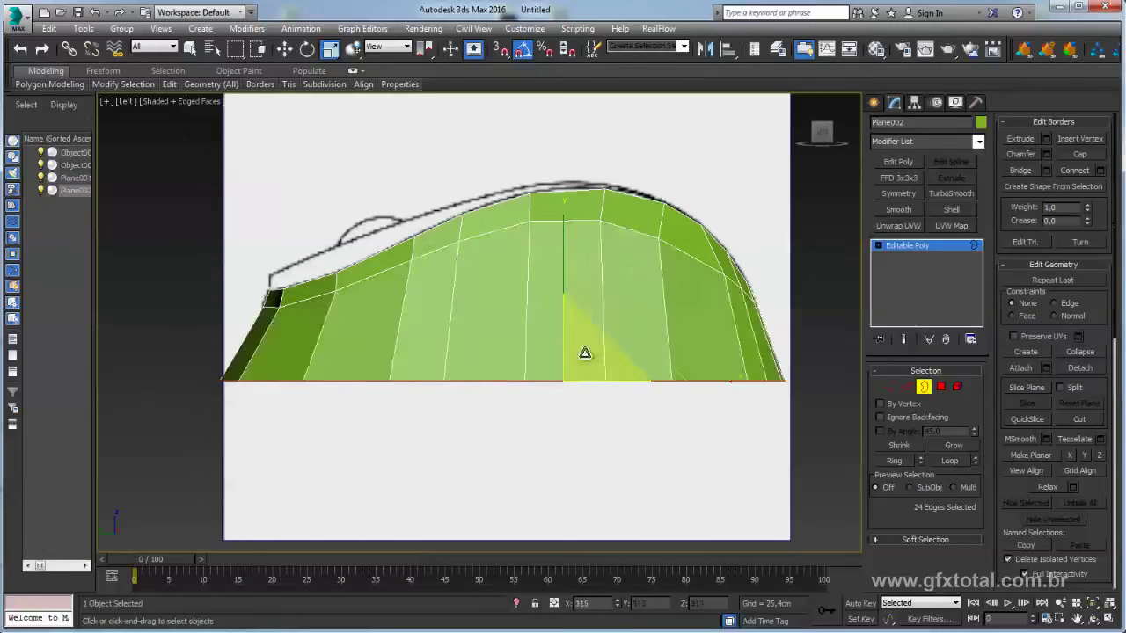
right_click(585, 353)
left_click_drag(609, 361, 562, 317)
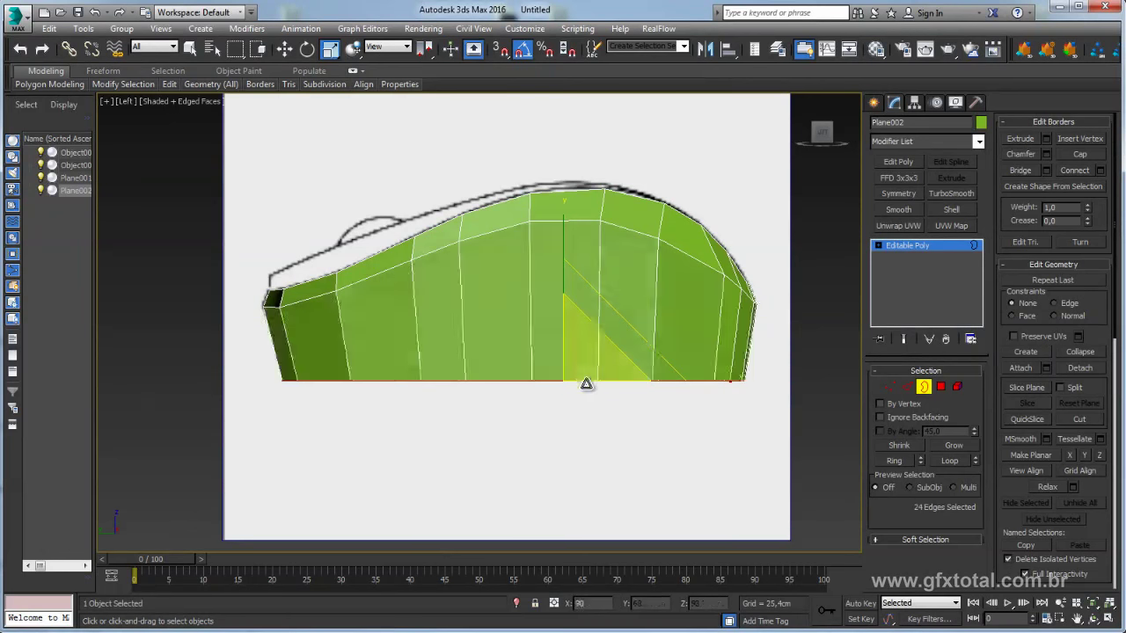
Raise and slide the flattened base, then rescale it to fit the side outline.
key("w")
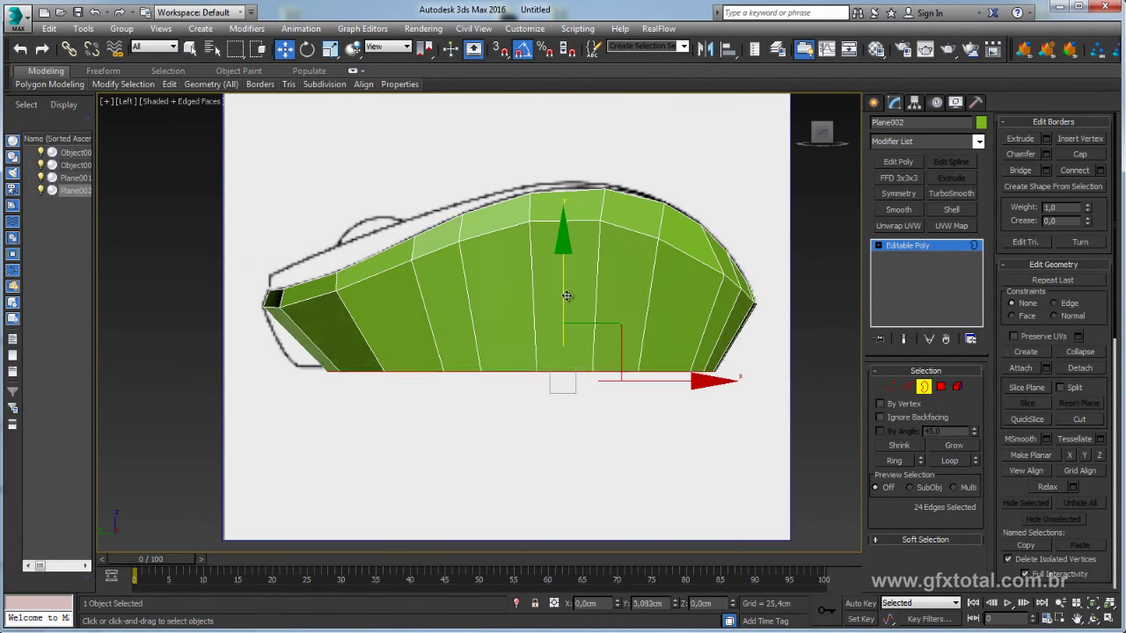
left_click_drag(570, 305, 571, 291)
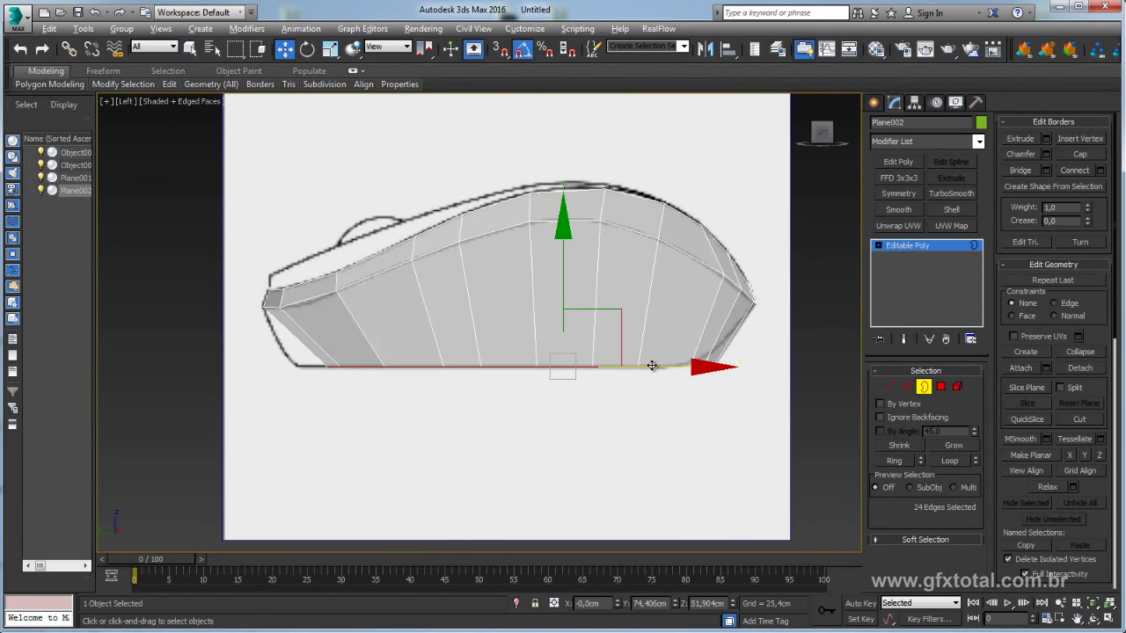
left_click_drag(648, 363, 645, 361)
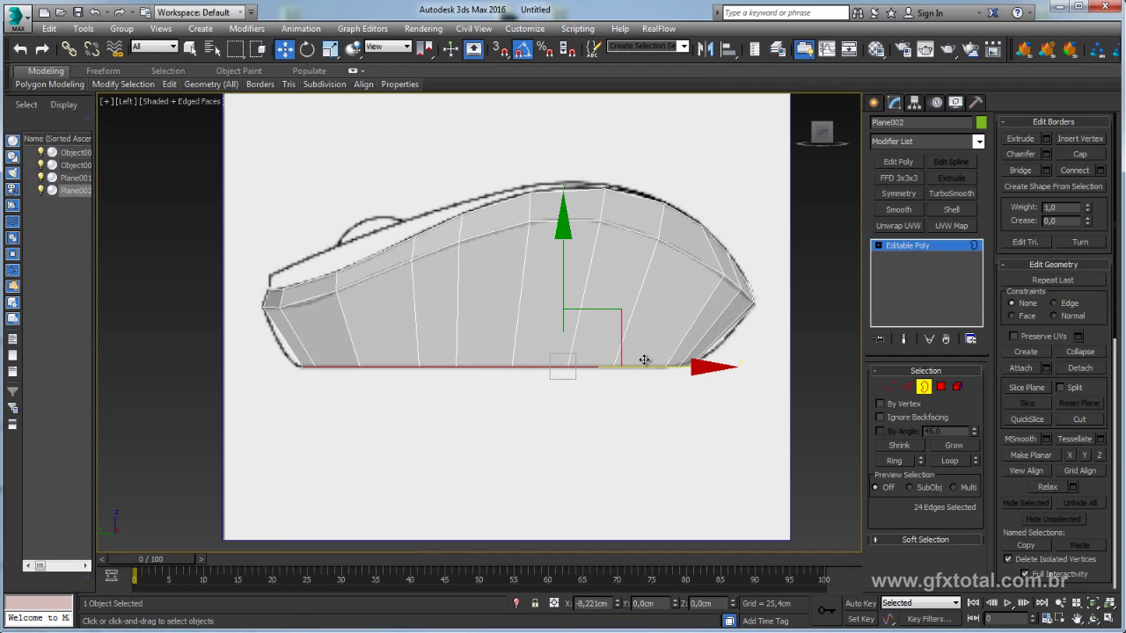
key("e")
key("r")
left_click_drag(566, 353, 574, 349)
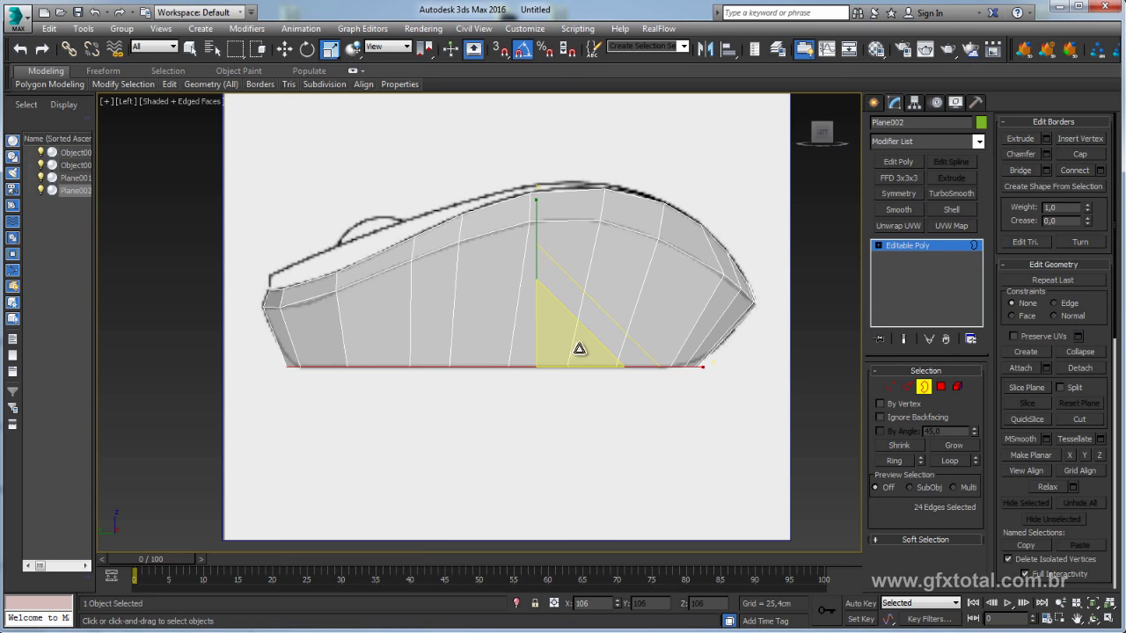
left_click_drag(580, 349, 576, 350)
mouse_move(576, 350)
middle_mouse_down()
mouse_move(563, 392)
mouse_move(583, 417)
mouse_move(648, 359)
mouse_move(666, 390)
mouse_move(693, 381)
mouse_move(693, 329)
mouse_move(760, 373)
mouse_move(596, 414)
mouse_move(507, 363)
middle_mouse_up()
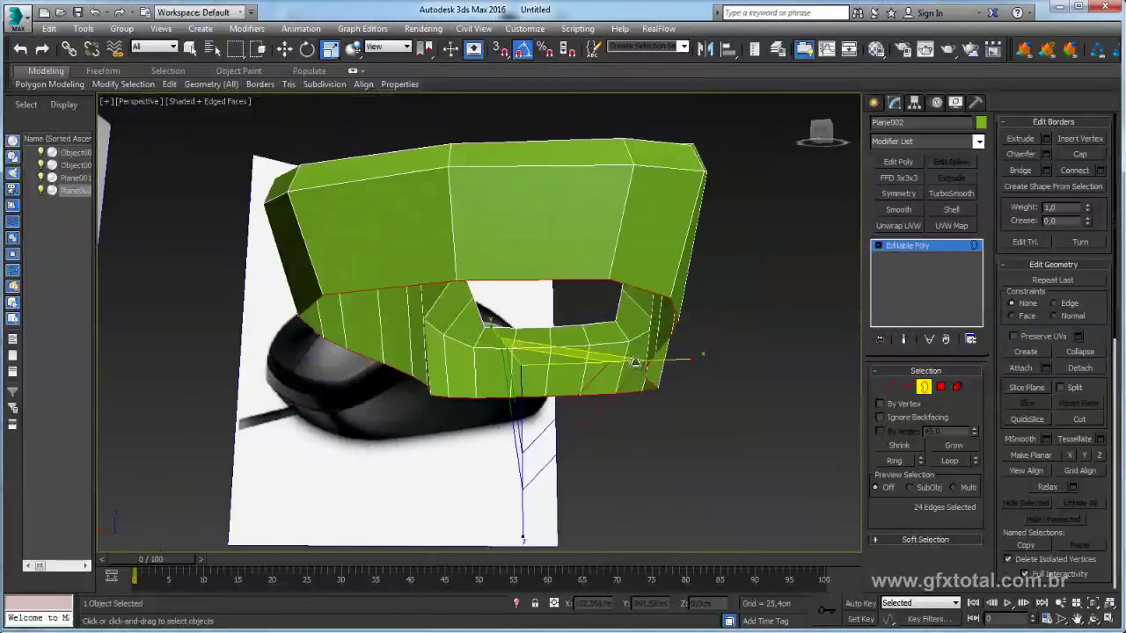
Add an FFD 3x3x3 modifier to Plane002 and enter its control point level.
middle_click_drag(635, 362, 603, 278, "alt")
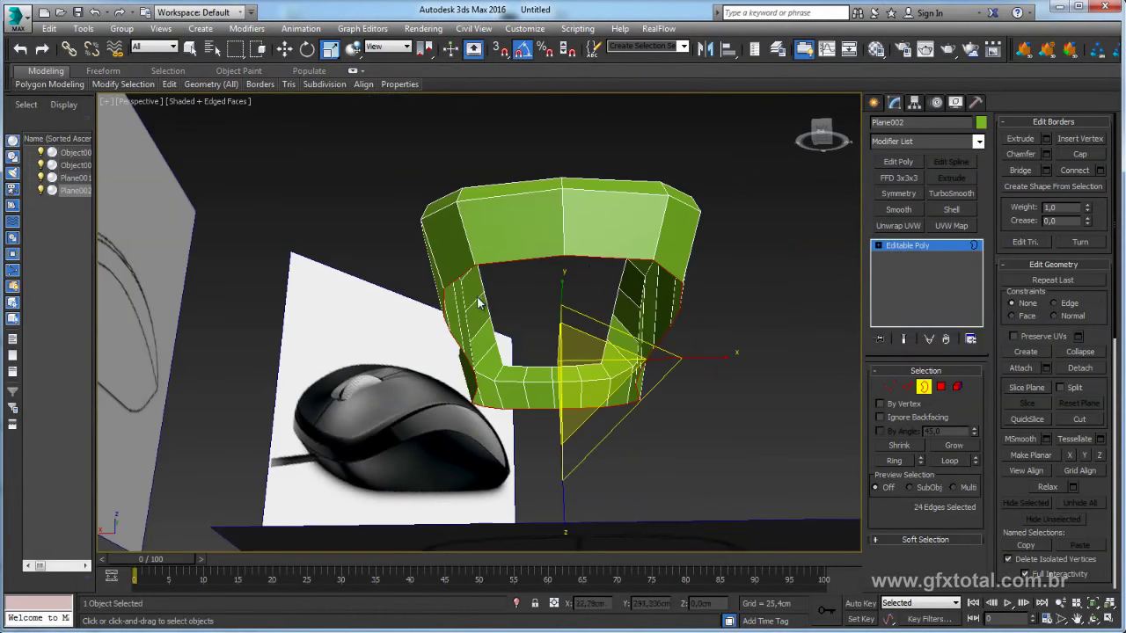
middle_click_drag(478, 302, 935, 243, "alt")
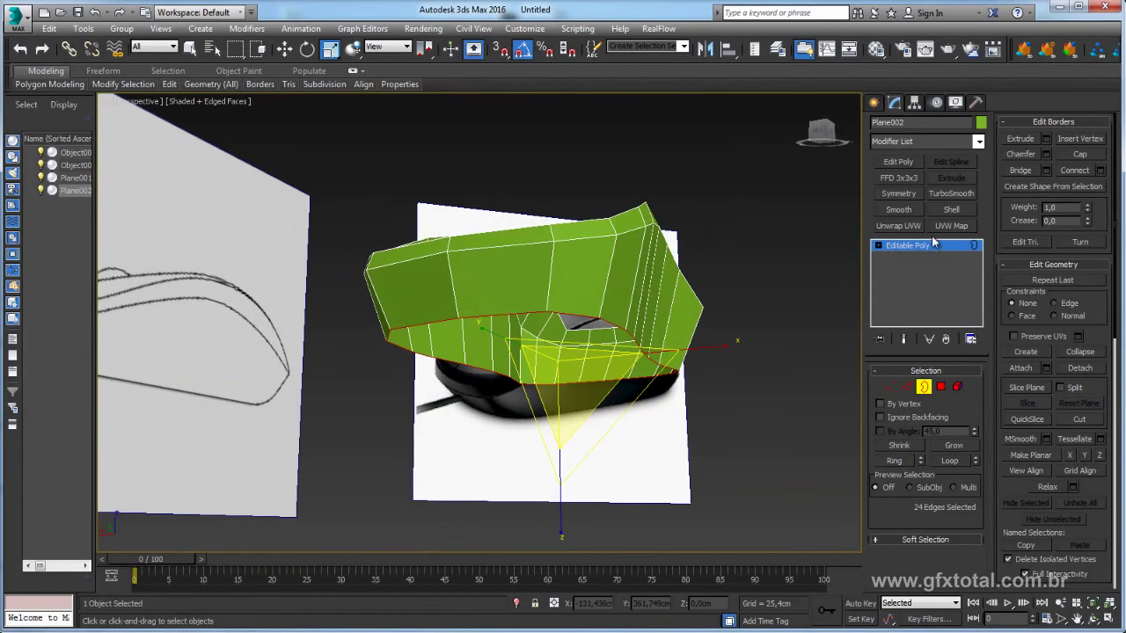
middle_click_drag(681, 237, 602, 276, "alt")
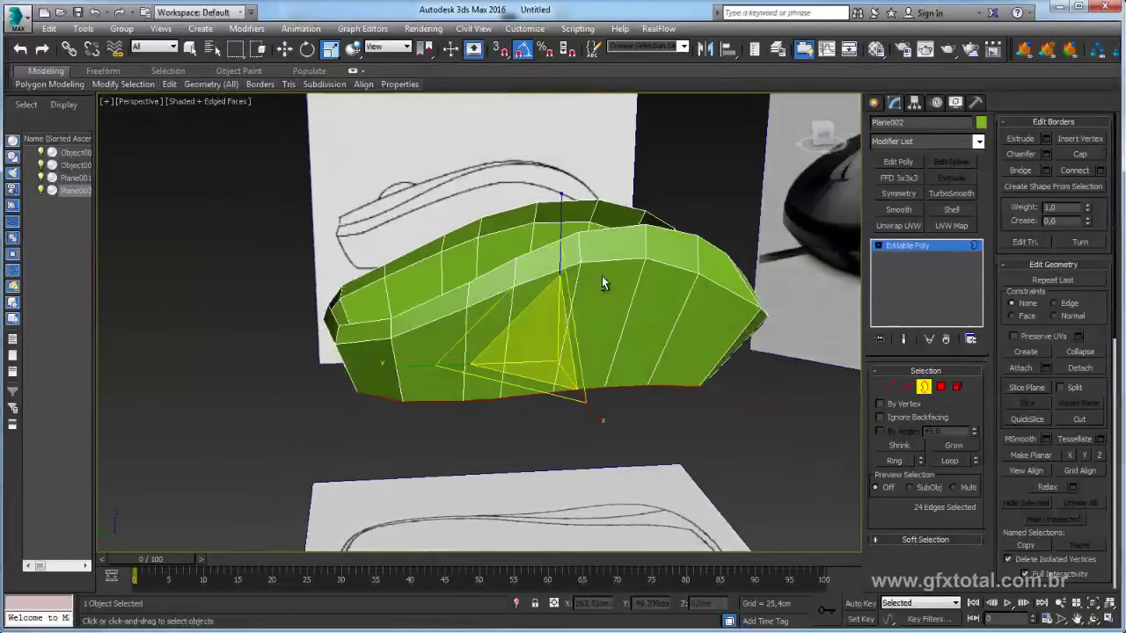
left_click(899, 179)
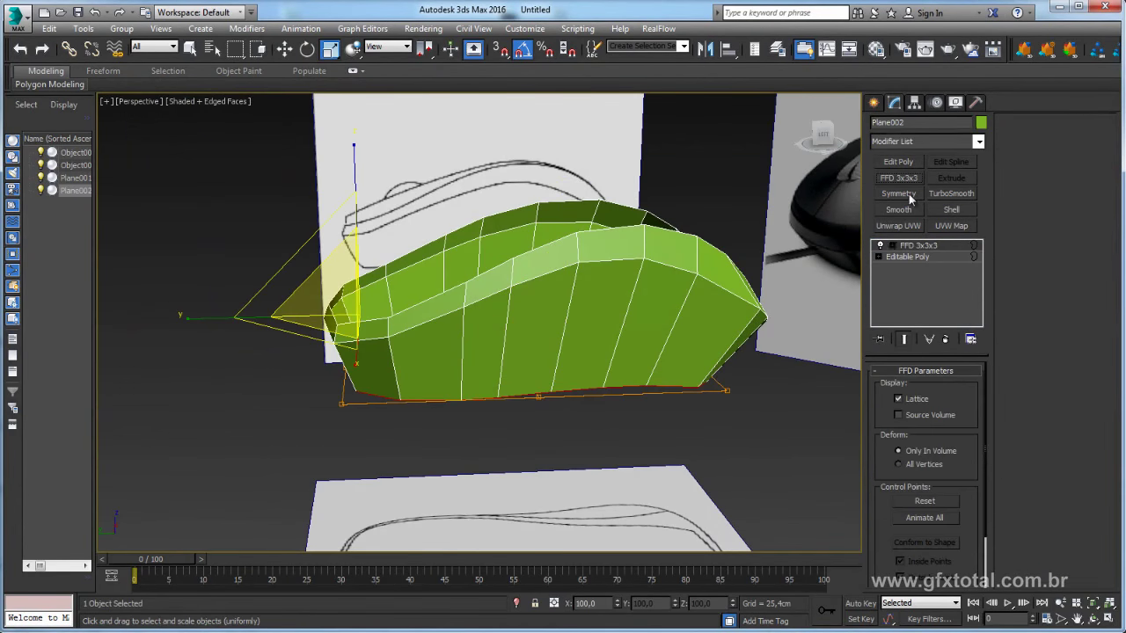
left_click(892, 245)
left_click(930, 256)
Select the bottom-left lattice control points and squeeze that end of the shell inward.
middle_click_drag(528, 352, 447, 352, "alt")
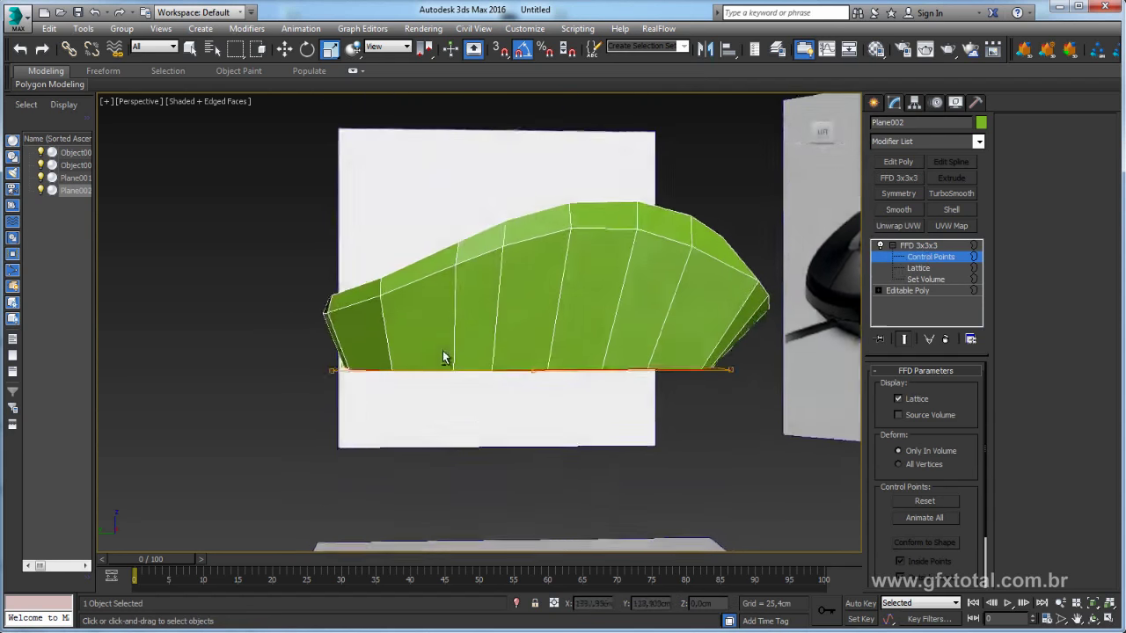
left_click_drag(315, 322, 369, 410)
mouse_move(370, 410)
middle_mouse_down("alt")
mouse_move(463, 415)
mouse_move(518, 384)
middle_mouse_up("alt")
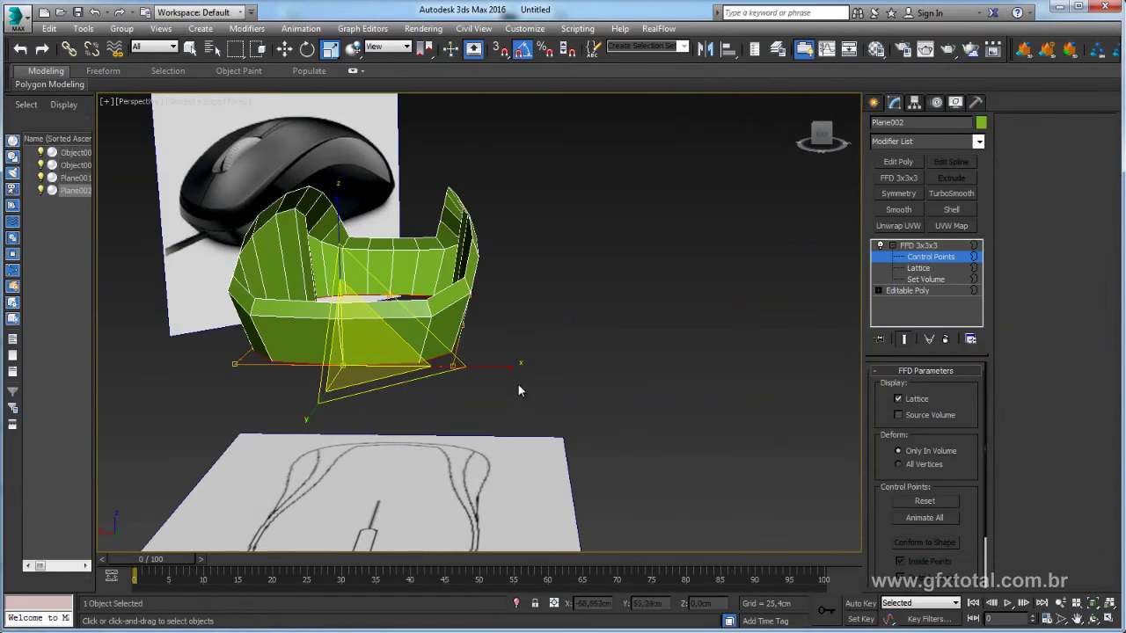
left_click_drag(508, 368, 475, 372)
mouse_move(475, 373)
middle_mouse_down("alt")
mouse_move(555, 384)
mouse_move(534, 409)
mouse_move(636, 394)
mouse_move(676, 413)
middle_mouse_up("alt")
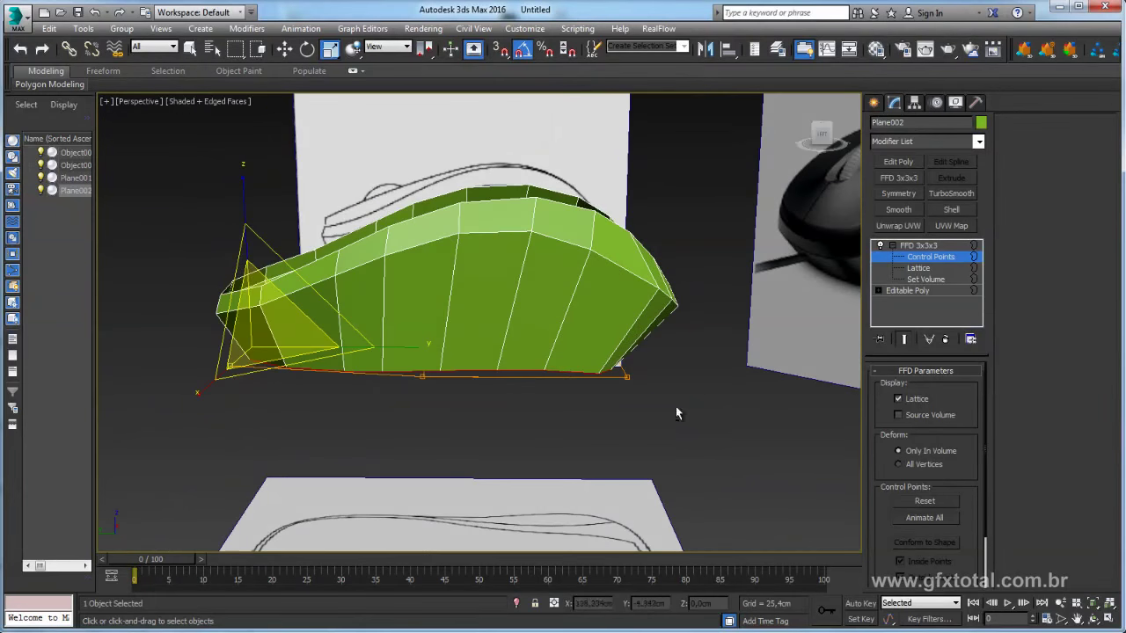
mouse_move(583, 340)
middle_mouse_down("alt")
mouse_move(540, 301)
mouse_move(641, 352)
mouse_move(598, 364)
mouse_move(588, 316)
mouse_move(654, 403)
mouse_move(462, 372)
mouse_move(543, 382)
mouse_move(594, 338)
mouse_move(704, 387)
mouse_move(821, 329)
mouse_move(815, 415)
mouse_move(852, 440)
middle_mouse_up("alt")
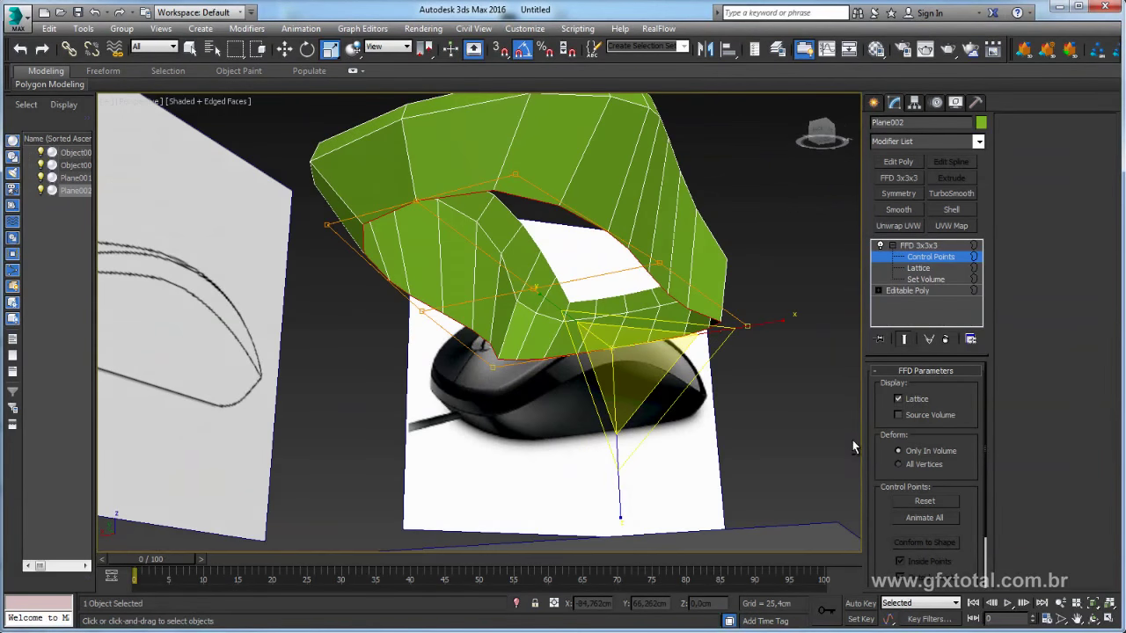
middle_click_drag(587, 340, 671, 370, "alt")
Pick the left-end and end lattice control points for reshaping.
key("w")
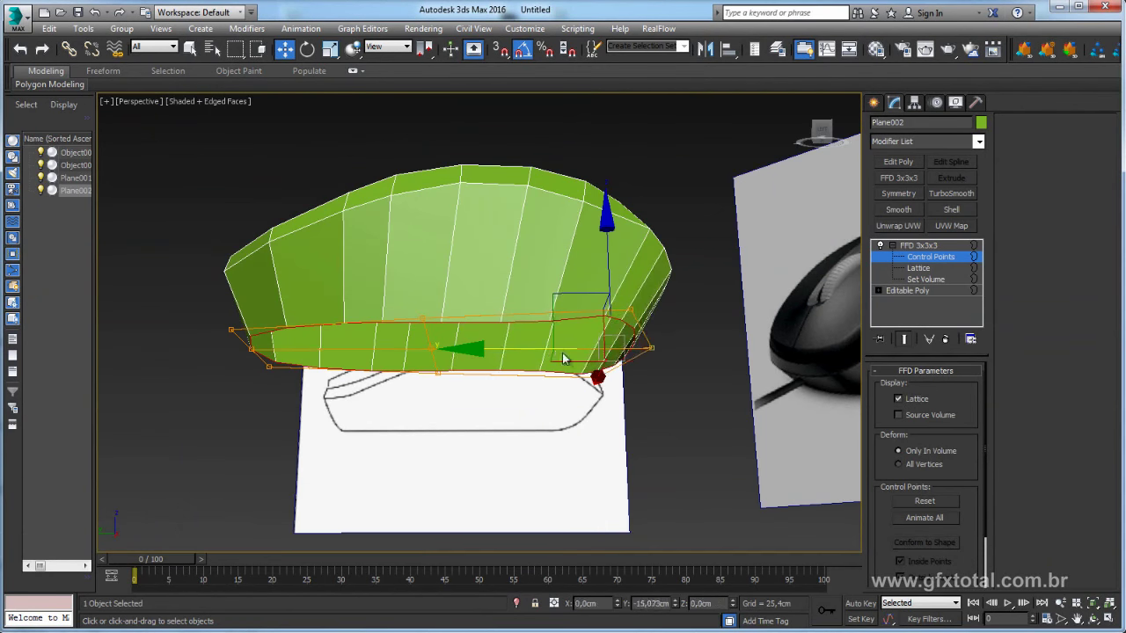
mouse_move(563, 356)
middle_mouse_down("alt")
mouse_move(643, 372)
mouse_move(689, 463)
middle_mouse_up("alt")
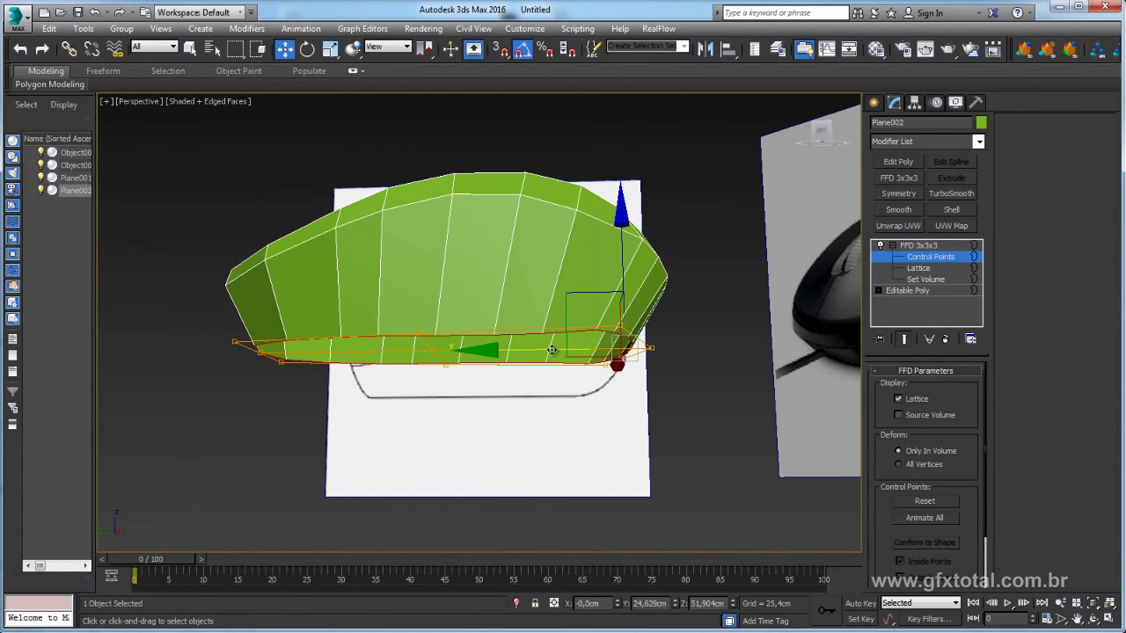
mouse_move(467, 352)
middle_mouse_down("alt")
mouse_move(294, 388)
mouse_move(268, 355)
middle_mouse_up("alt")
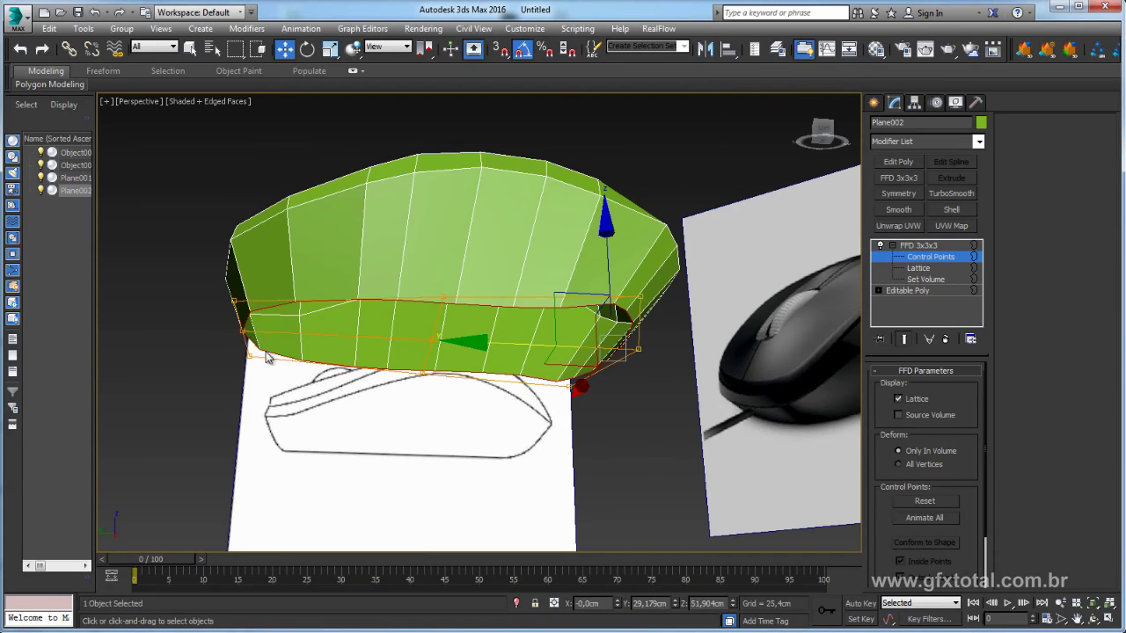
left_click(234, 302)
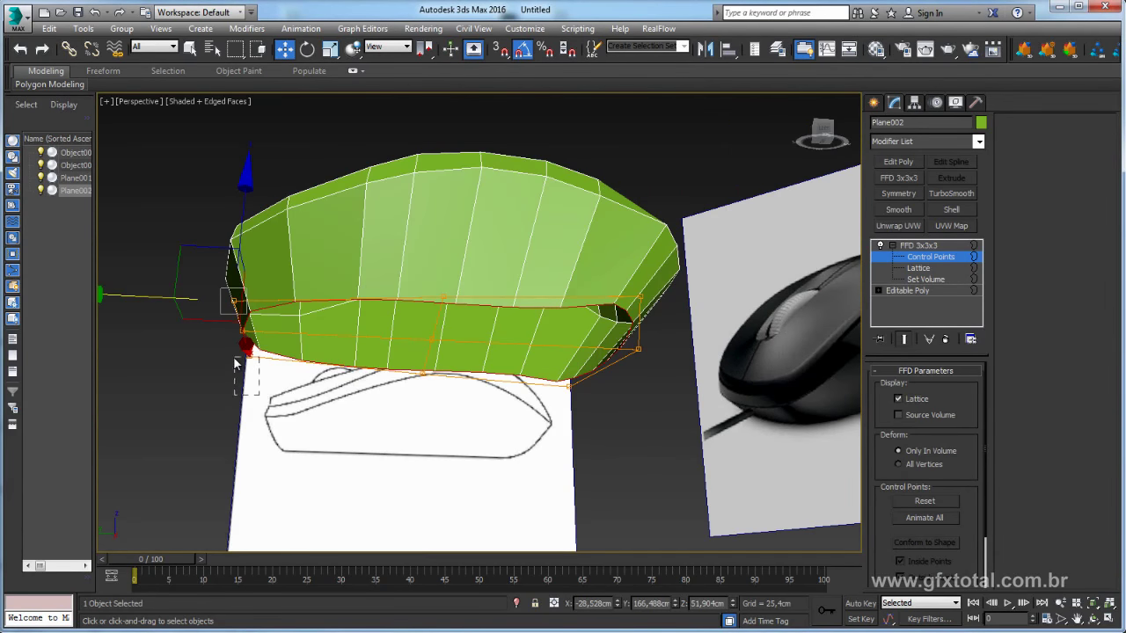
left_click_drag(235, 363, 217, 350)
left_click_drag(240, 308, 252, 306)
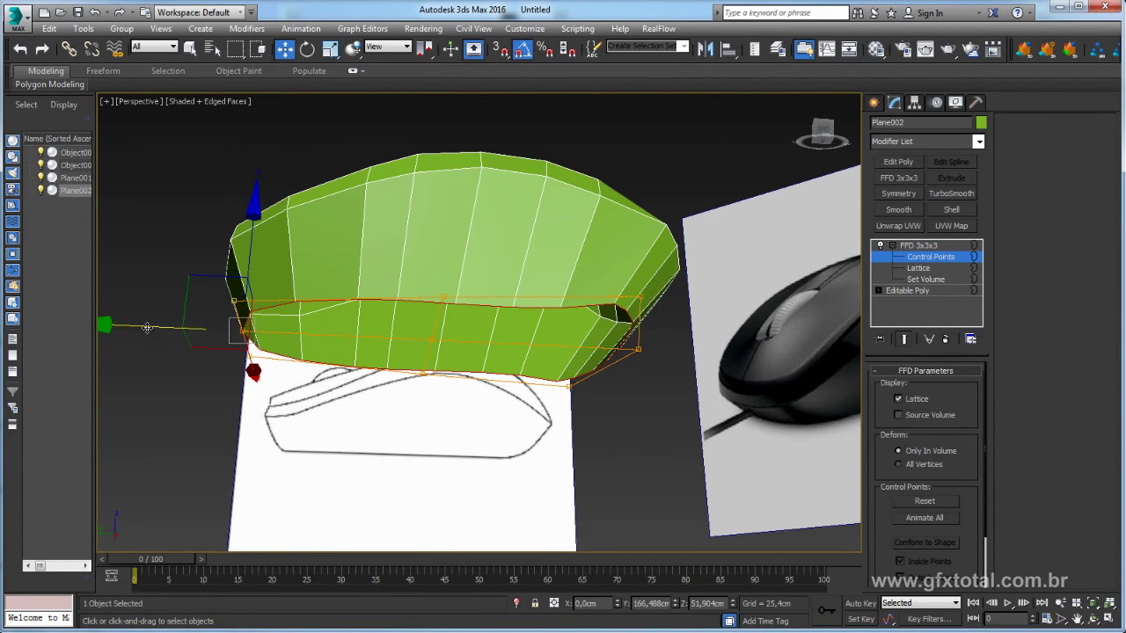
mouse_move(147, 327)
middle_mouse_down("alt")
mouse_move(380, 443)
mouse_move(390, 523)
mouse_move(372, 402)
mouse_move(632, 477)
middle_mouse_up("alt")
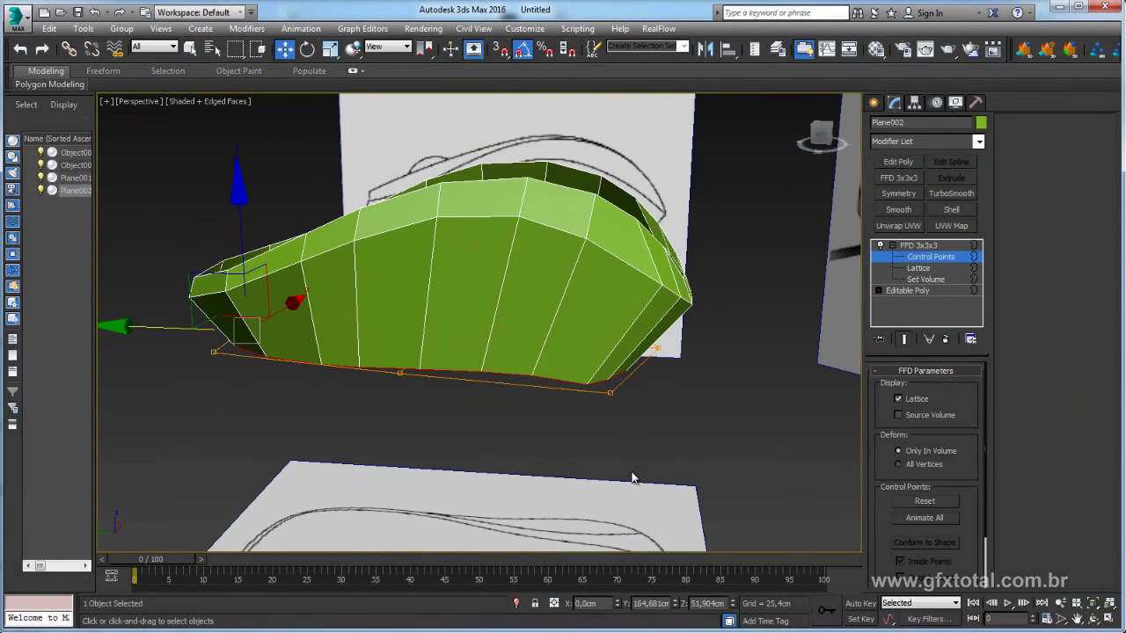
left_click_drag(594, 388, 595, 389)
middle_click_drag(594, 388, 616, 422, "alt")
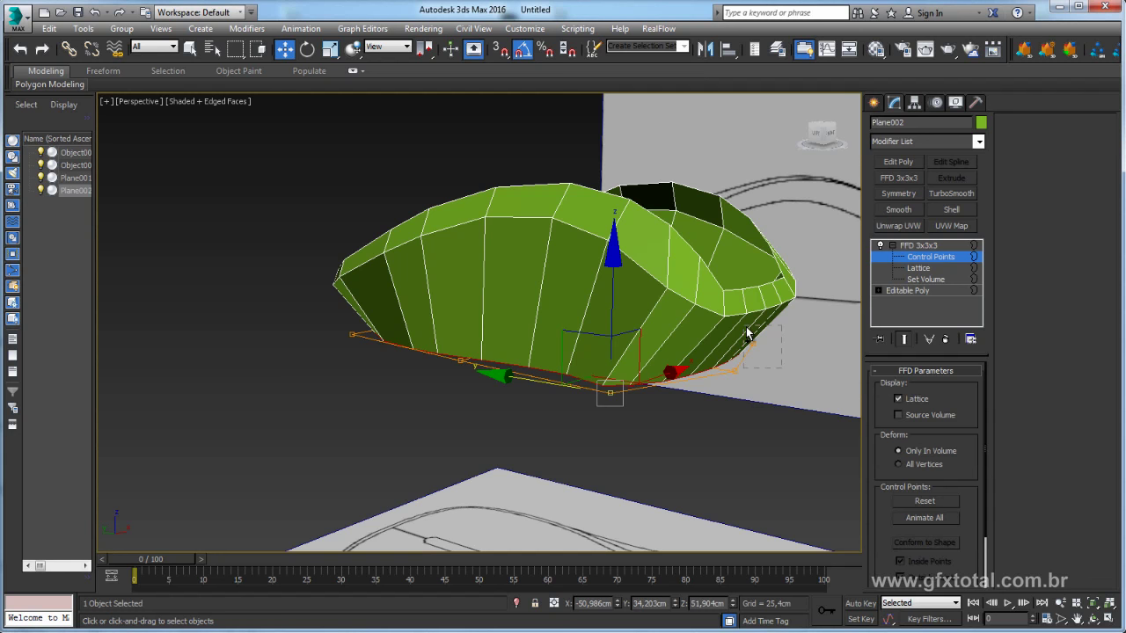
middle_click_drag(748, 334, 651, 356, "alt")
Scale the selected lattice control points to reshape the shell's profile.
key("r")
left_click_drag(650, 356, 645, 401)
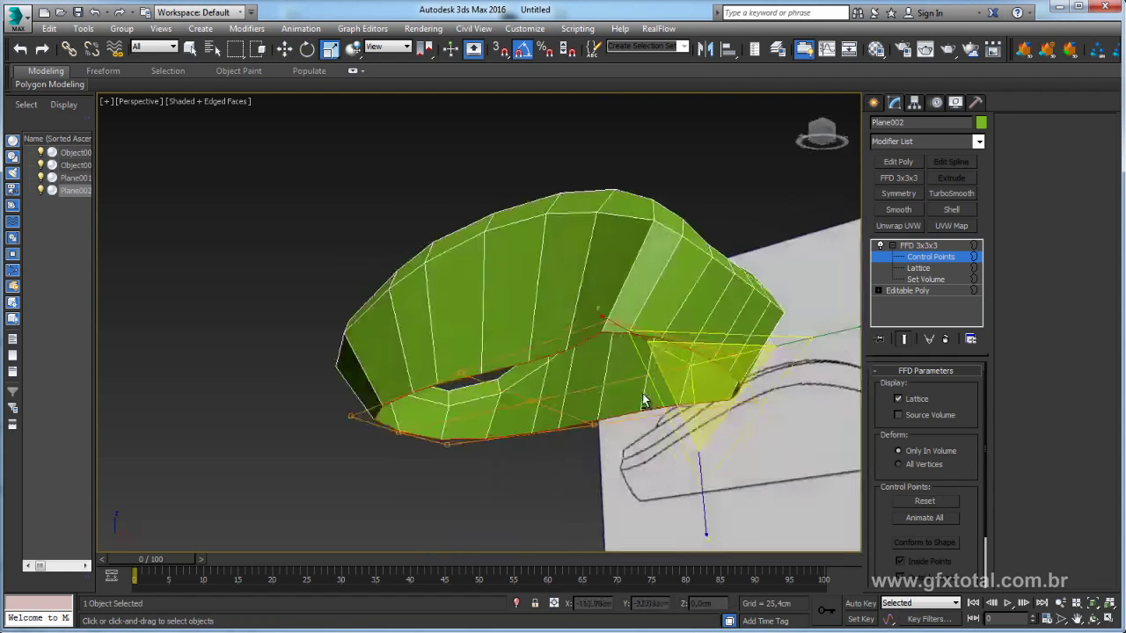
middle_click_drag(643, 401, 674, 389, "alt")
left_click(666, 299)
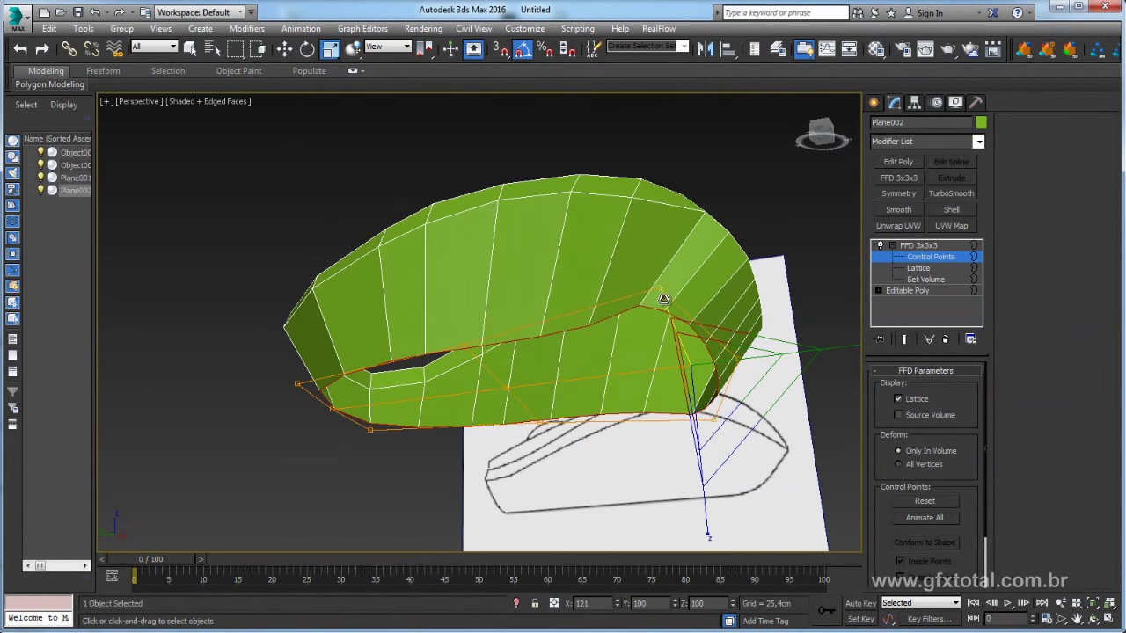
left_click_drag(664, 300, 847, 347)
middle_click_drag(847, 348, 804, 424, "alt")
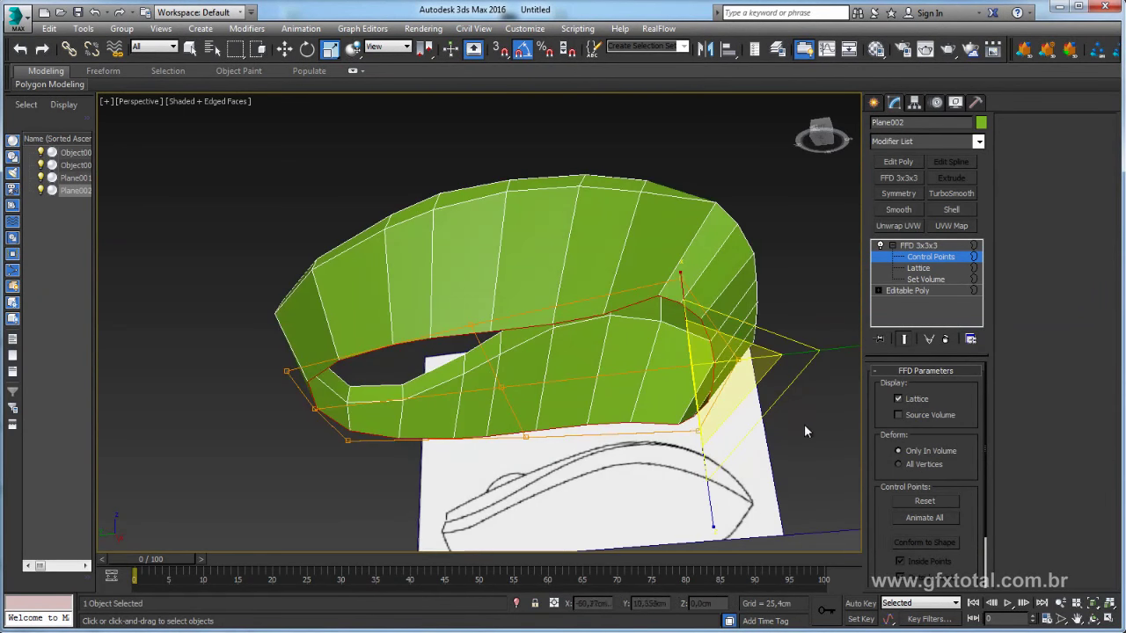
key("w")
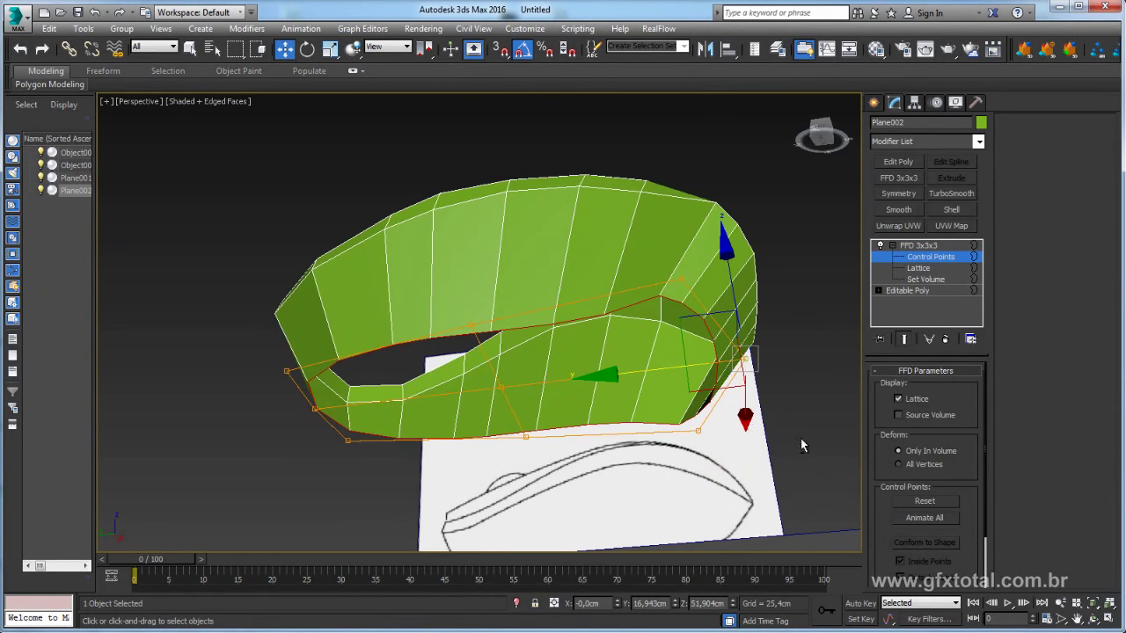
middle_click_drag(712, 360, 748, 430, "alt")
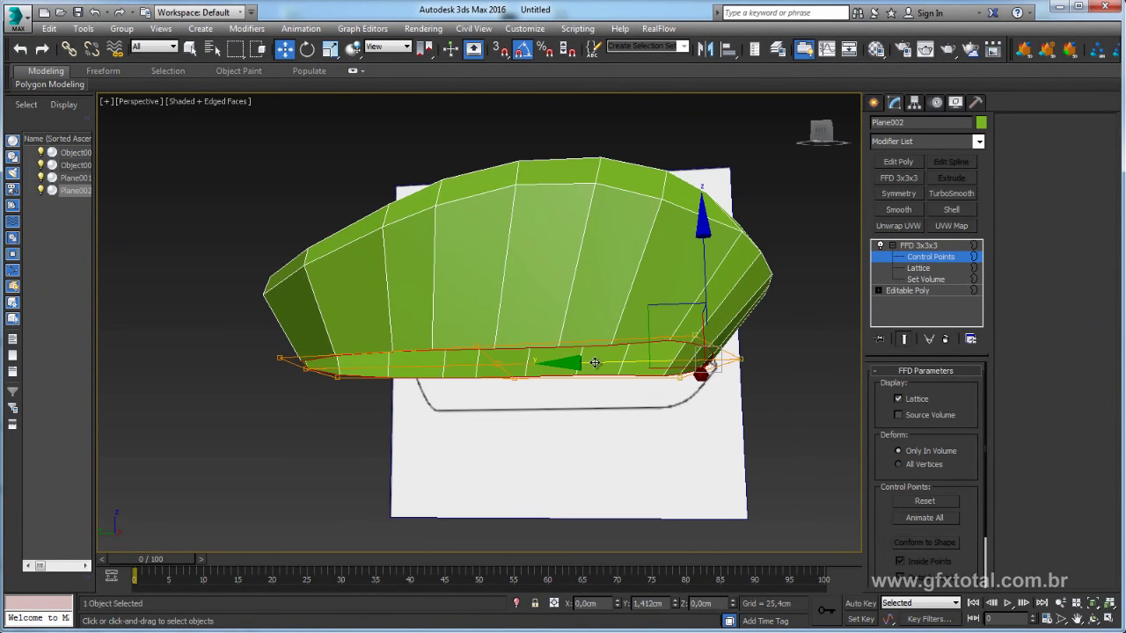
Check the see-through shell against the side reference in Left view, then return to Perspective.
key("l")
key("alt+x")
middle_click_drag(587, 387, 602, 387)
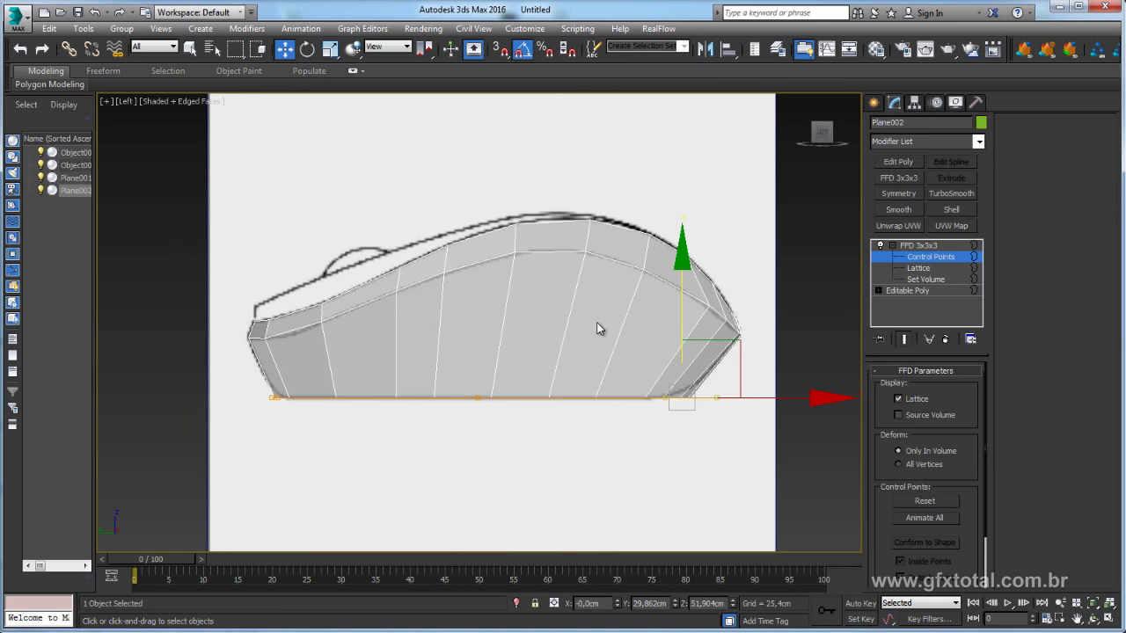
key("p")
middle_click_drag(614, 360, 573, 334, "alt")
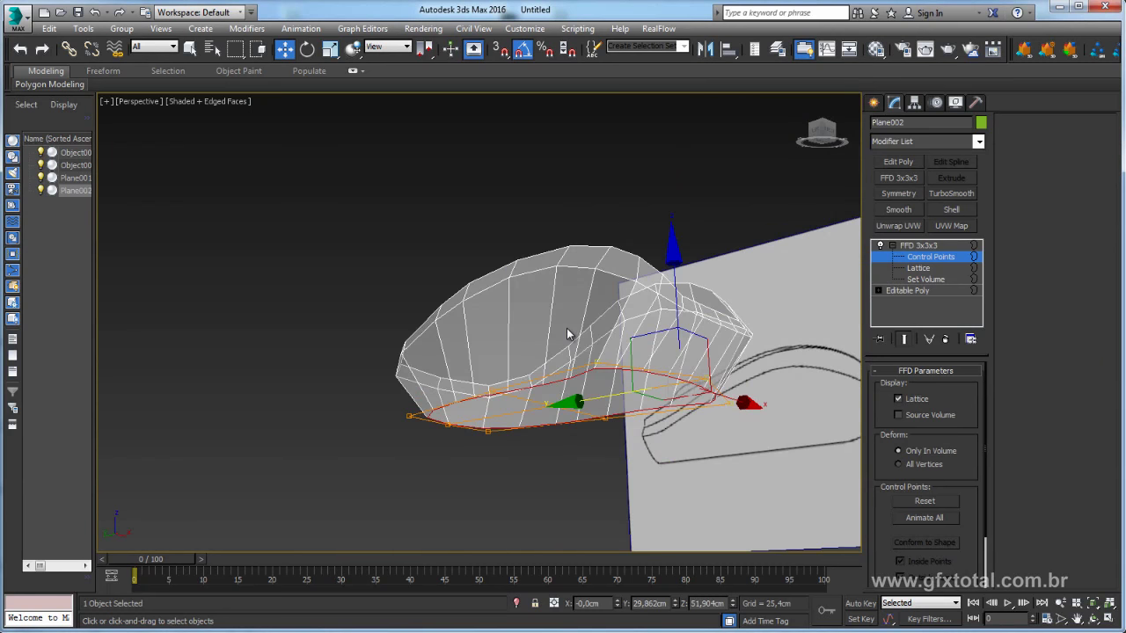
right_click(561, 322)
Convert the shell to Editable Poly and select the border around its open underside.
left_click(739, 479)
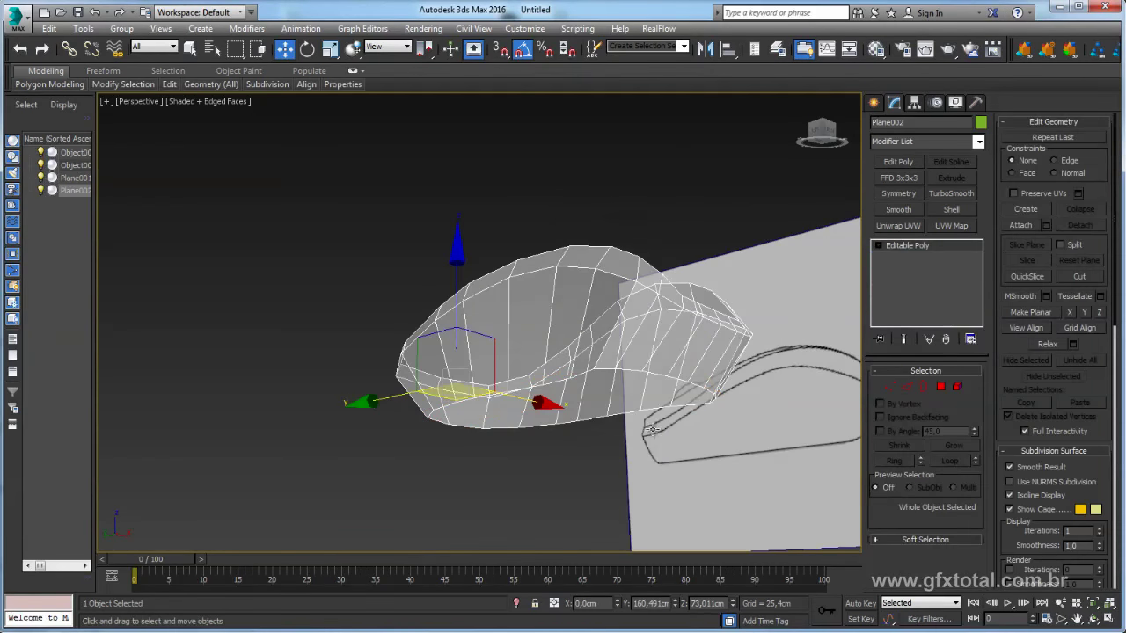
mouse_move(739, 483)
middle_mouse_down("alt")
mouse_move(721, 348)
mouse_move(609, 342)
middle_mouse_up("alt")
key("3")
left_click(721, 348)
scroll(615, 339, "up", 3)
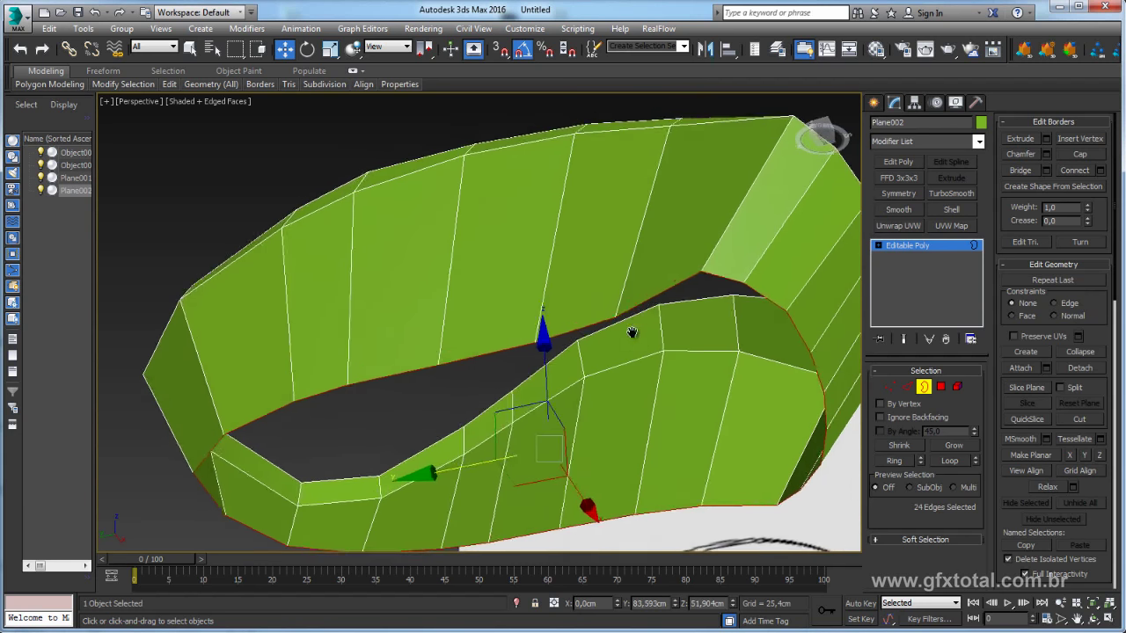
scroll(624, 317, "up", 2)
Shift-scale the border inward to 90% to form an inner rim, then isolate the shell.
key("e")
key("r")
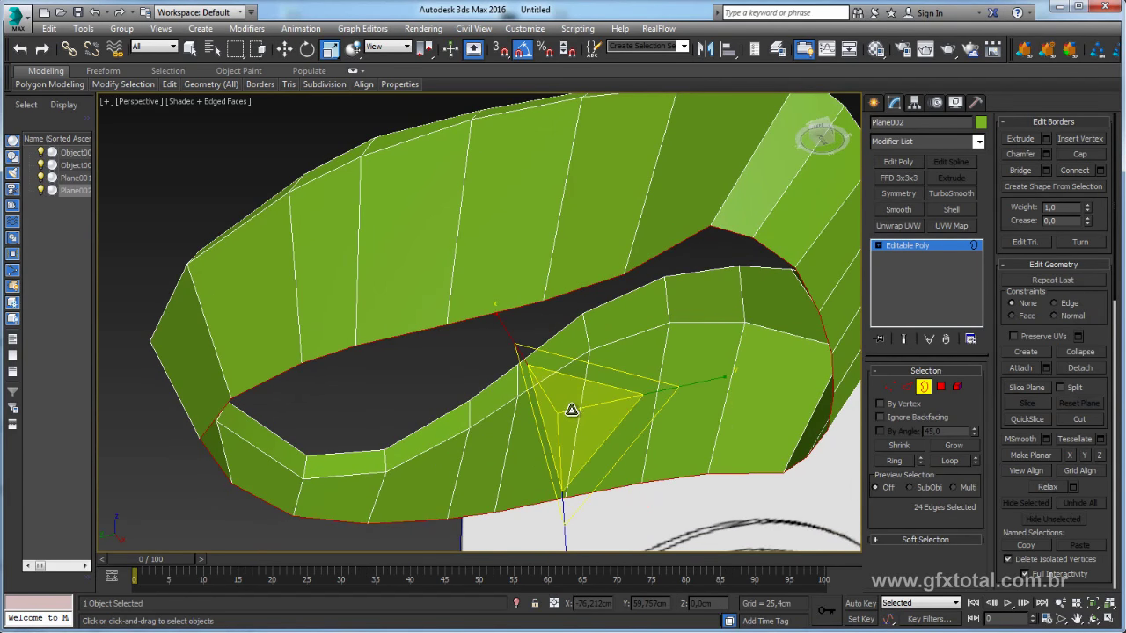
left_click_drag(571, 410, 583, 413, "shift")
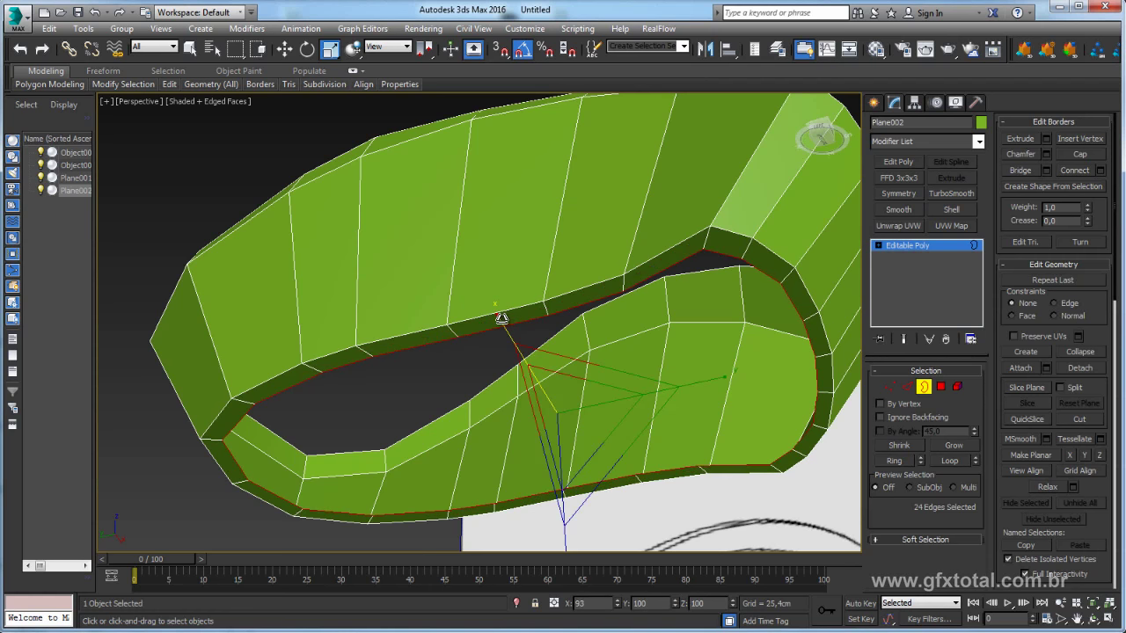
mouse_move(498, 319)
middle_mouse_down("alt")
mouse_move(546, 350)
mouse_move(519, 527)
middle_mouse_up("alt")
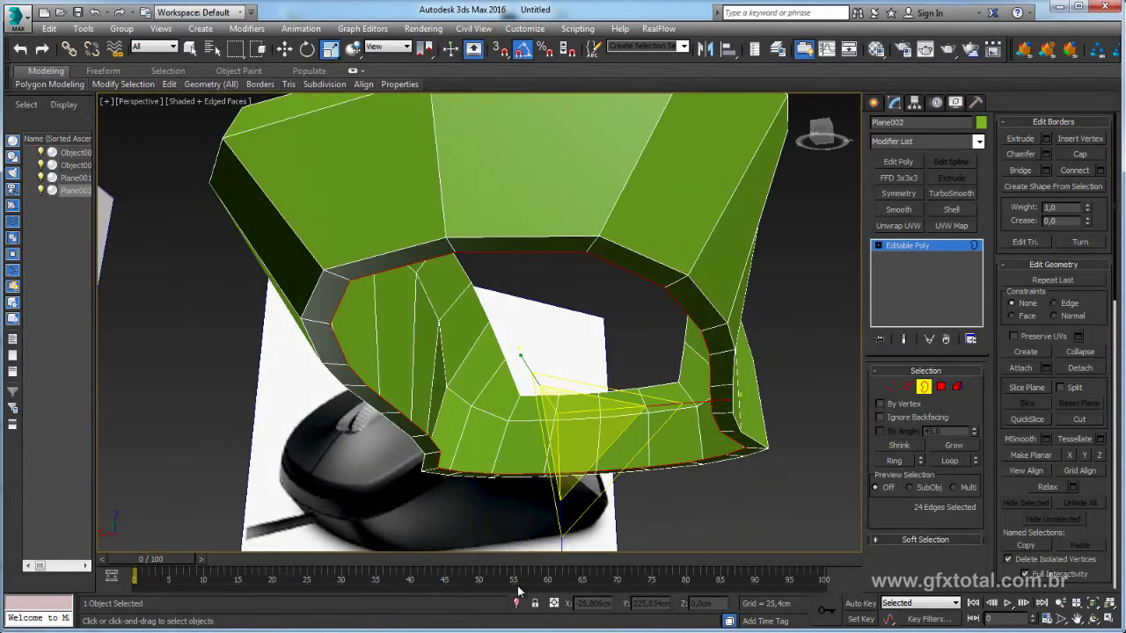
left_click(517, 603)
mouse_move(626, 395)
middle_mouse_down("alt")
mouse_move(681, 410)
mouse_move(658, 391)
mouse_move(652, 278)
middle_mouse_up("alt")
left_click(906, 387)
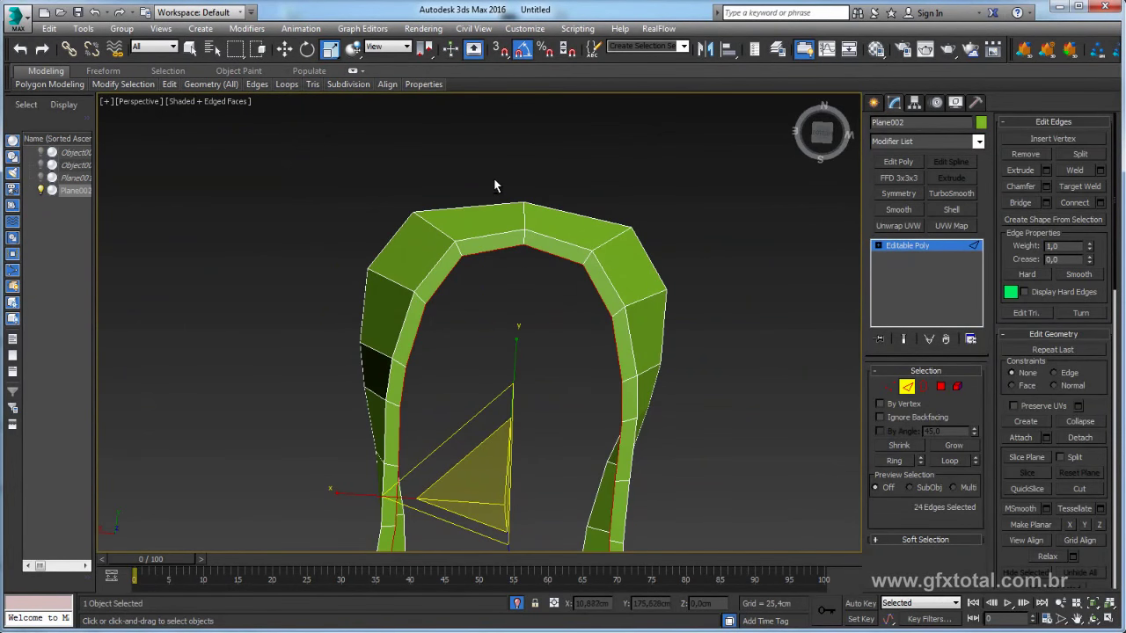
Select a front rim edge ring and Connect a new edge across it.
left_click_drag(549, 266, 551, 268, "alt")
mouse_move(556, 340)
middle_mouse_down("alt")
mouse_move(548, 161)
mouse_move(535, 370)
mouse_move(510, 398)
mouse_move(440, 395)
middle_mouse_up("alt")
mouse_move(523, 376)
middle_mouse_down("alt")
mouse_move(542, 171)
mouse_move(512, 245)
middle_mouse_up("alt")
scroll(501, 198, "up", 3)
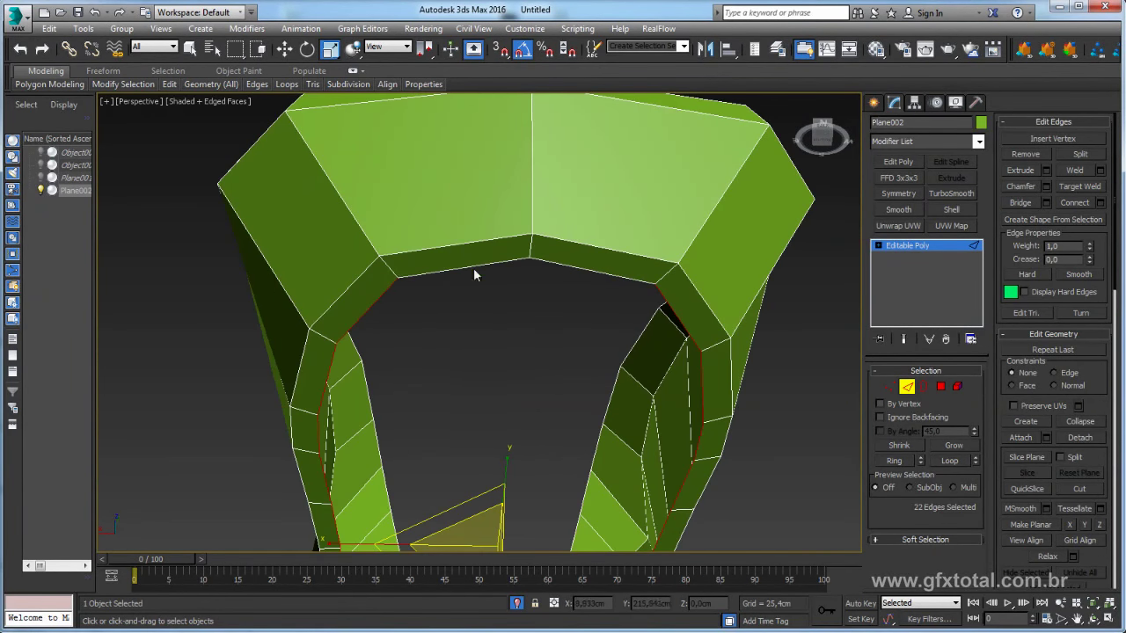
left_click(462, 239)
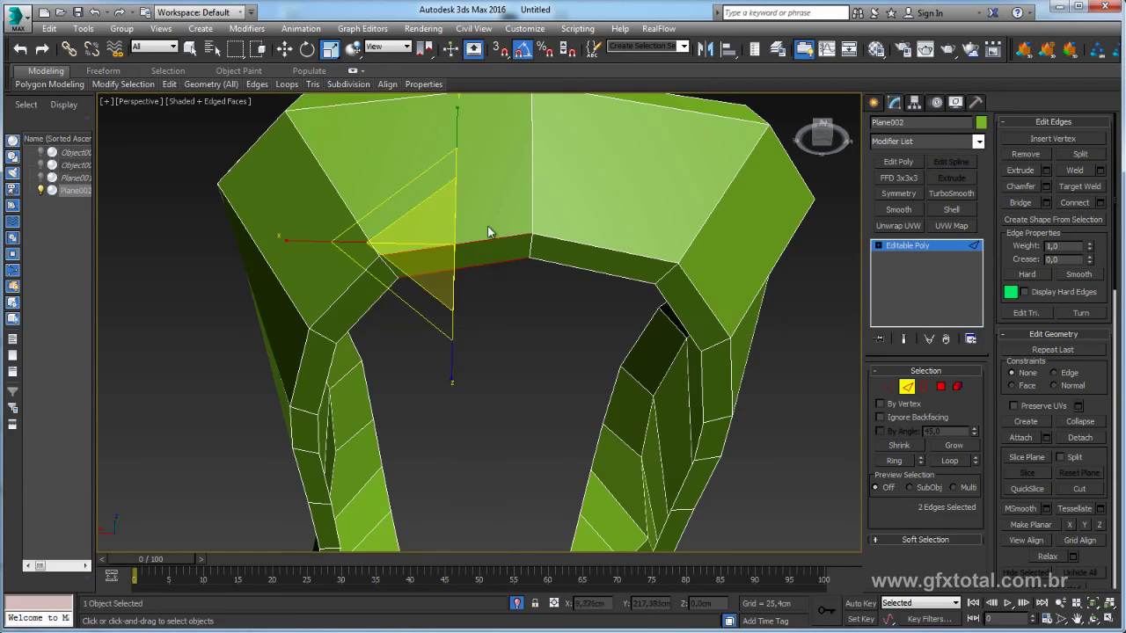
left_click(895, 463)
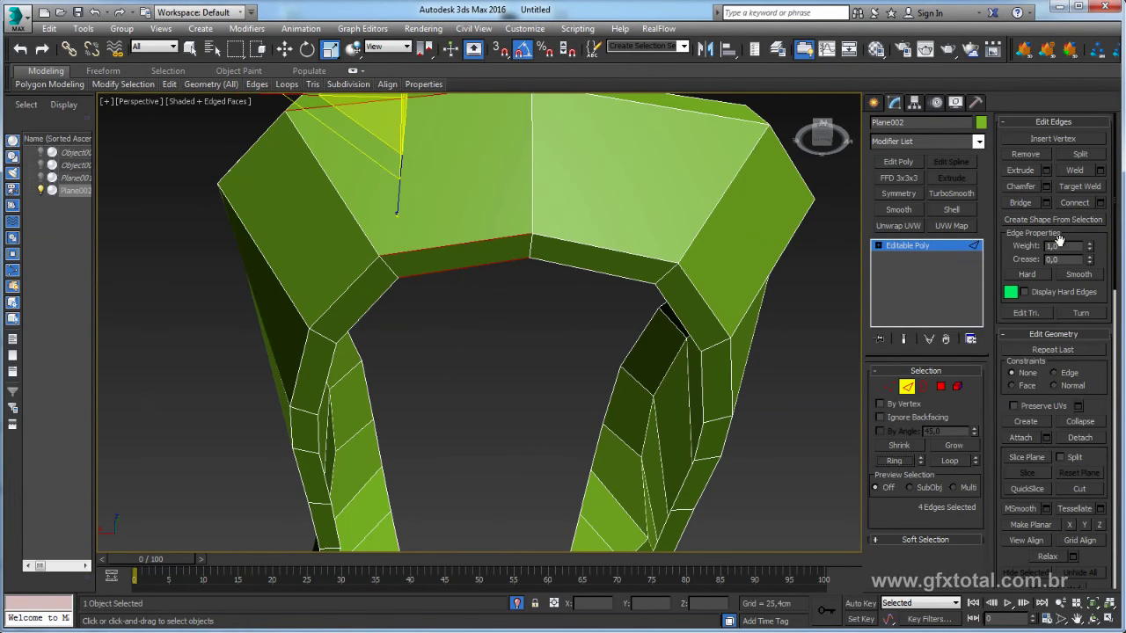
left_click(1100, 204)
left_click(486, 391)
mouse_move(486, 390)
middle_mouse_down("alt")
mouse_move(545, 251)
mouse_move(555, 276)
middle_mouse_up("alt")
In Top view with references unhidden, move the new front edge onto the outline.
key("t")
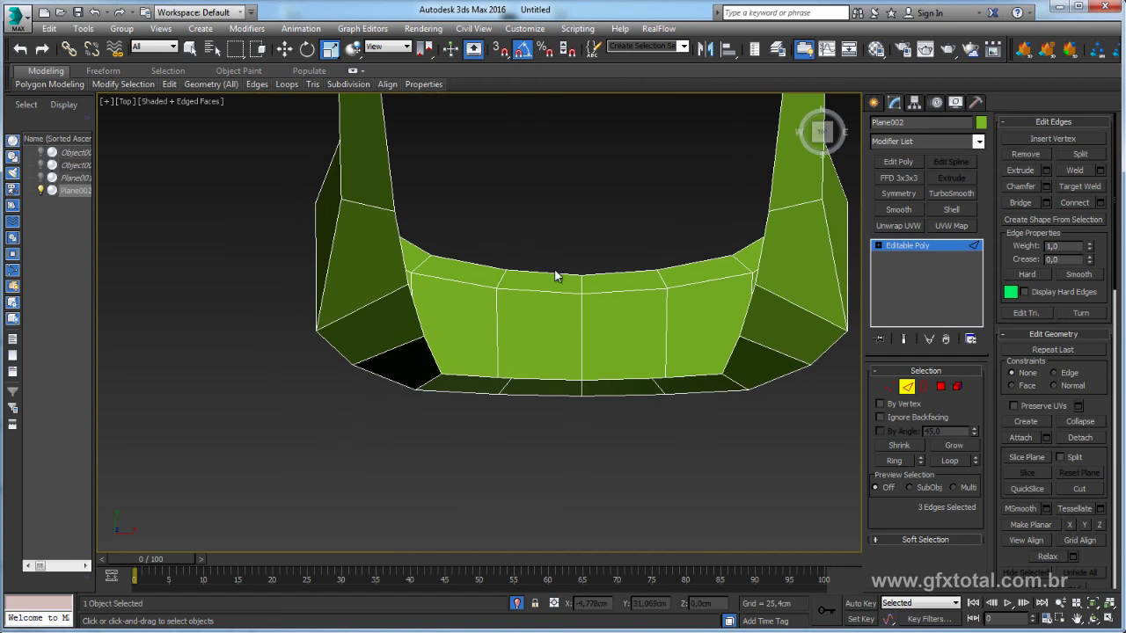
left_click(517, 603)
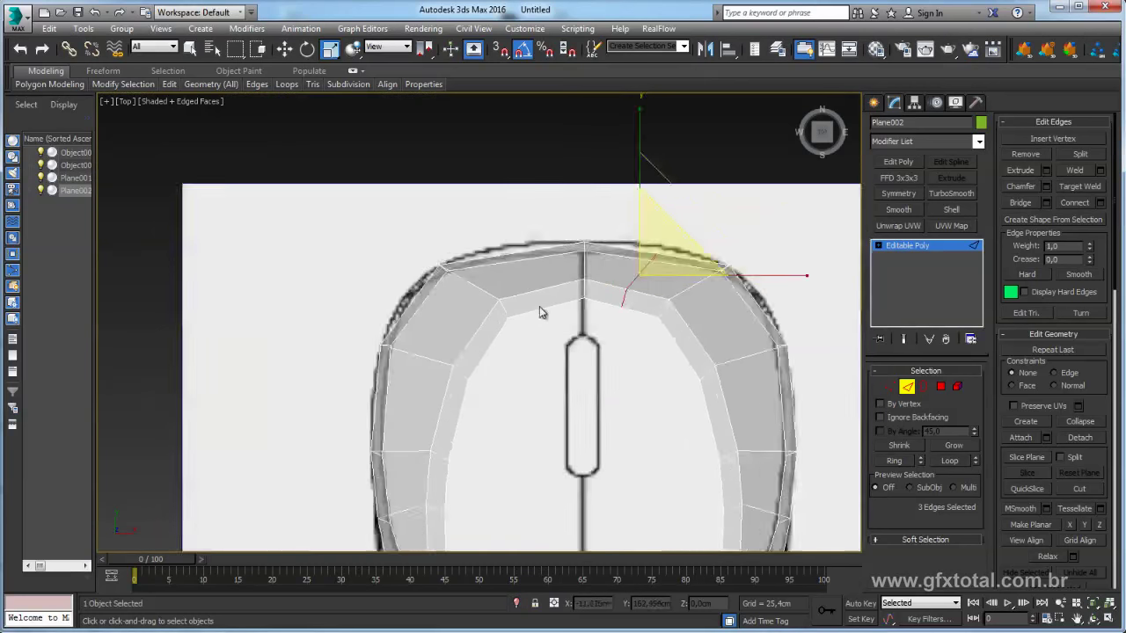
scroll(541, 312, "up", 3)
middle_click_drag(671, 326, 550, 395, "alt")
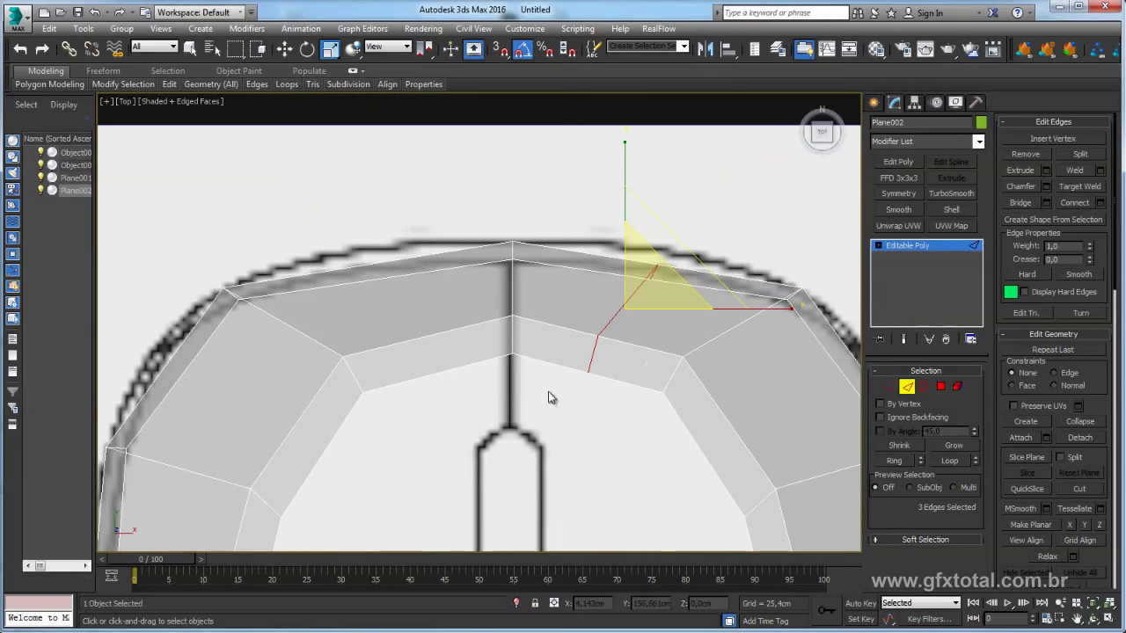
key("w")
scroll(683, 276, "up", 2)
left_click_drag(656, 266, 658, 243)
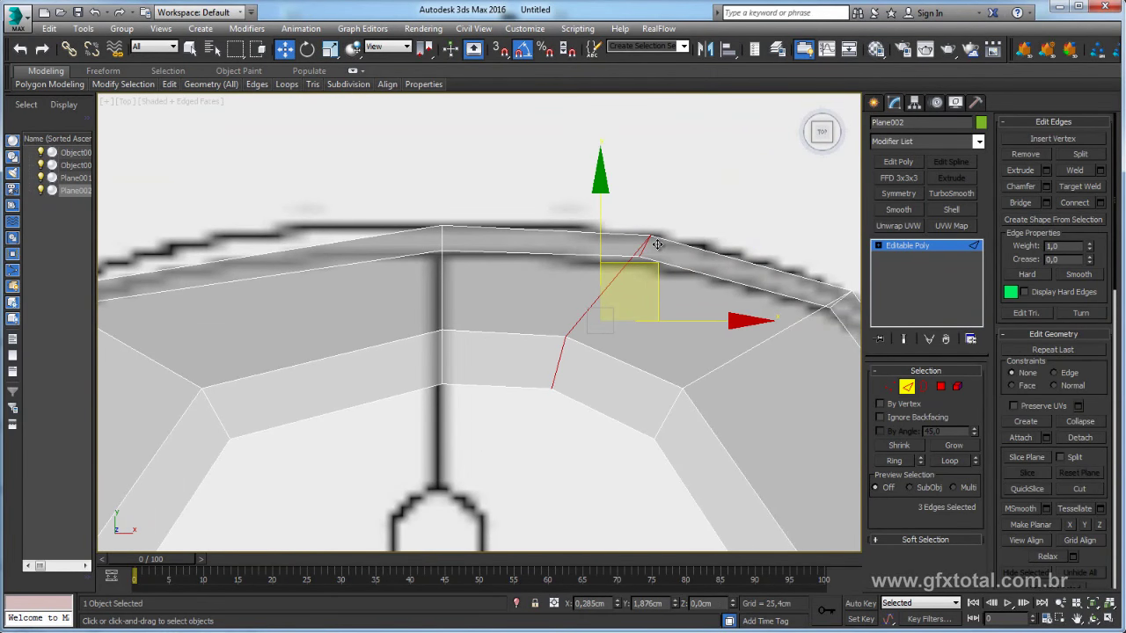
key("t")
Connect the four right-corner edges and nudge the new edge onto the top outline.
key("ctrl+z")
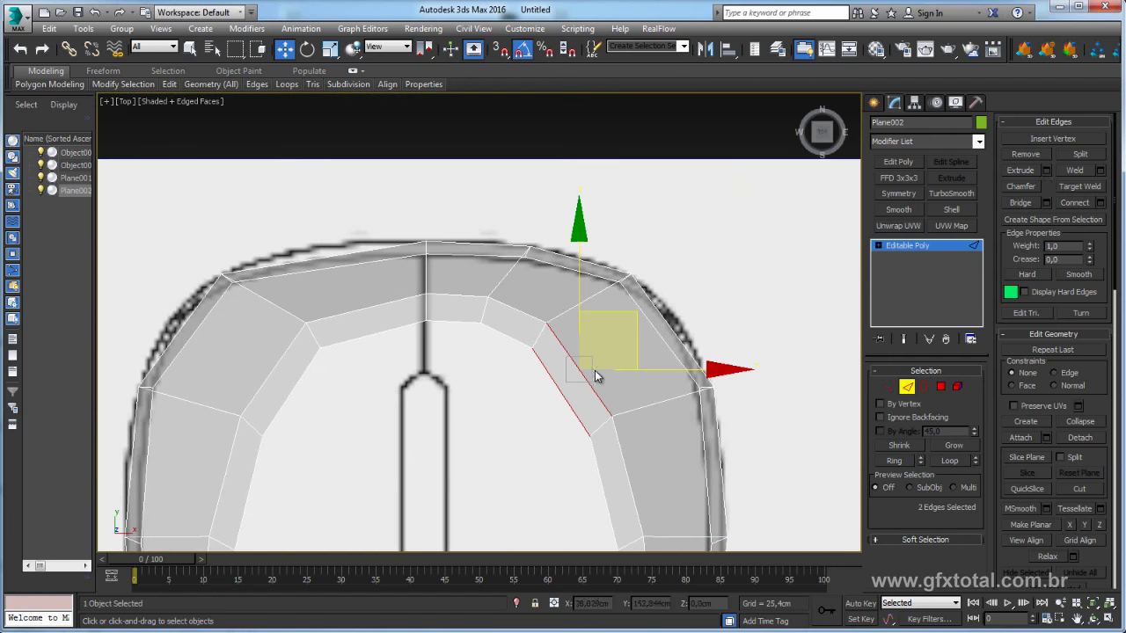
left_click(896, 461)
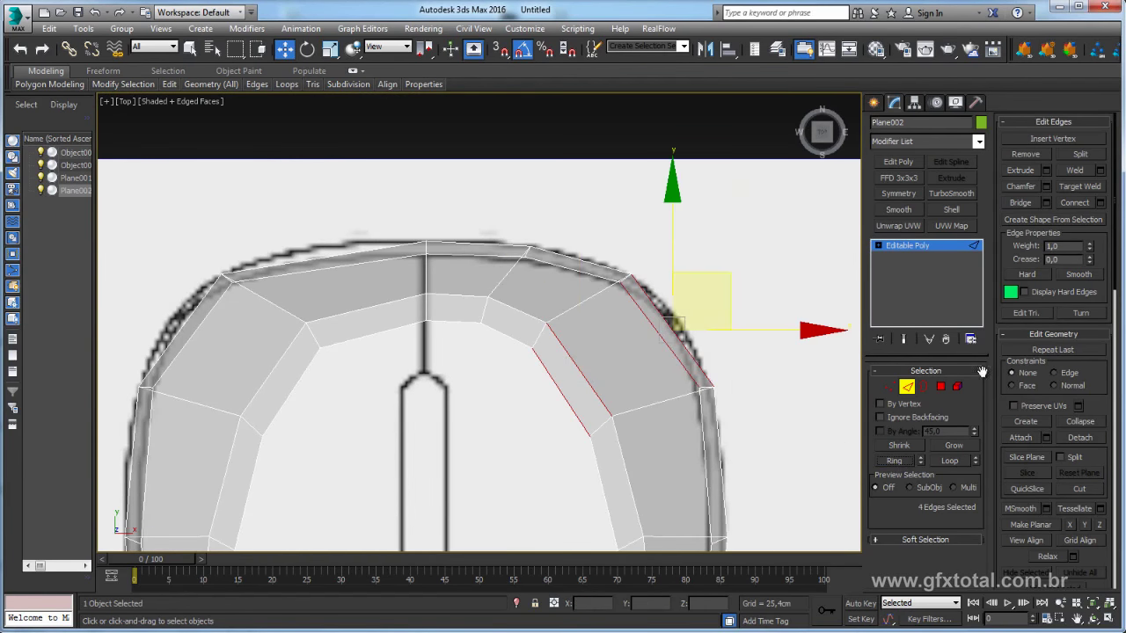
left_click(1082, 203)
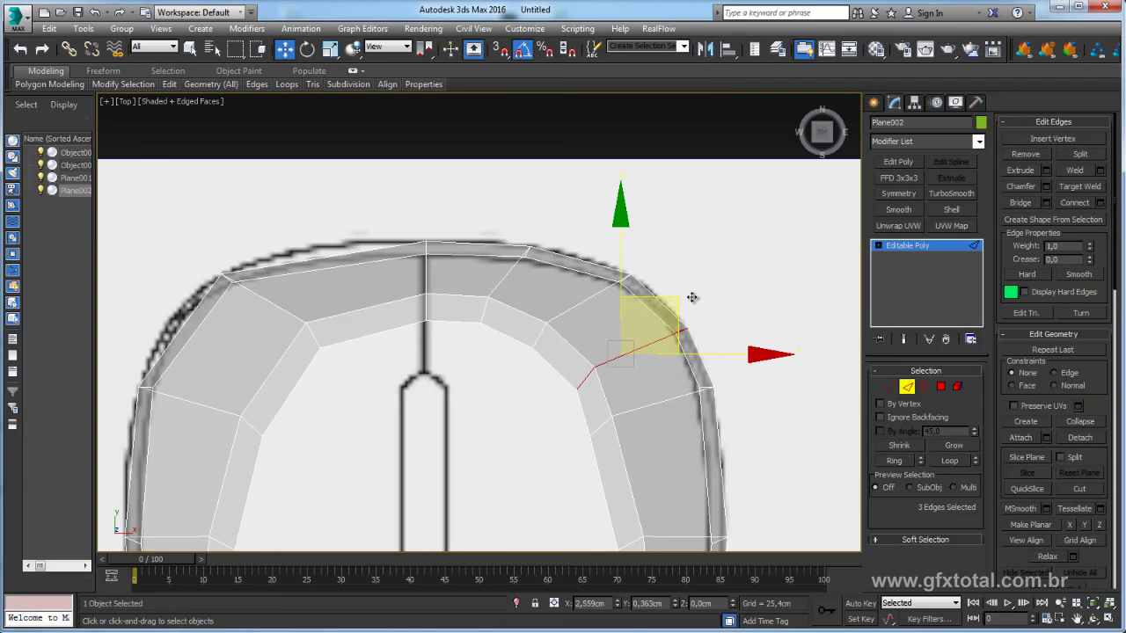
middle_click_drag(568, 490, 528, 358)
key("ctrl+z")
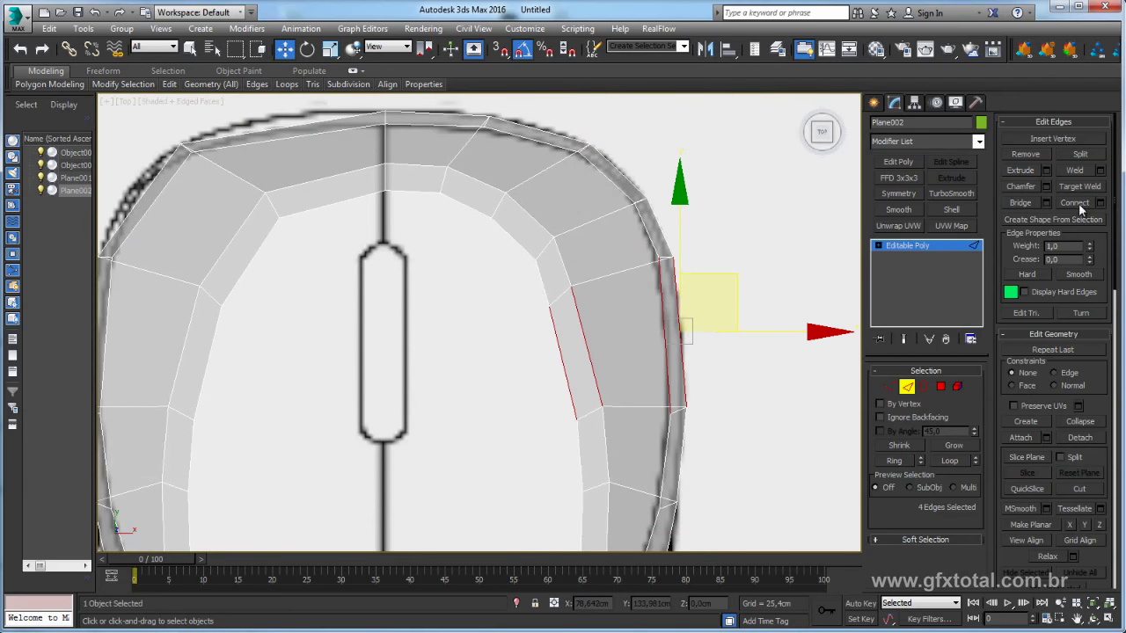
left_click(1081, 207)
left_click_drag(682, 292, 690, 291)
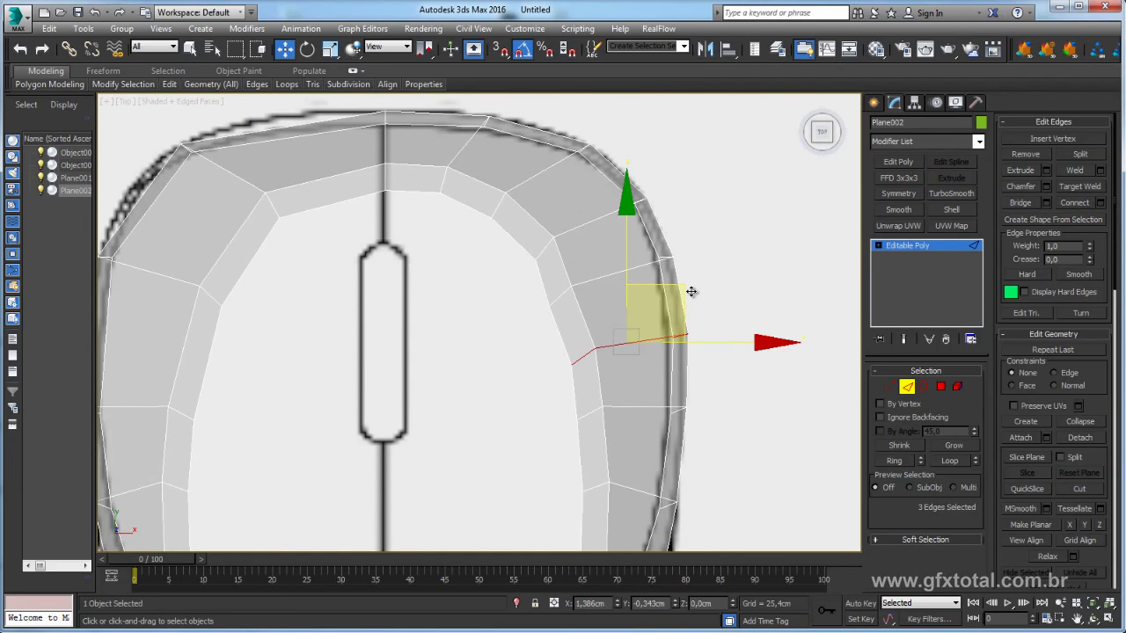
scroll(633, 312, "down", 2)
scroll(572, 304, "down", 5)
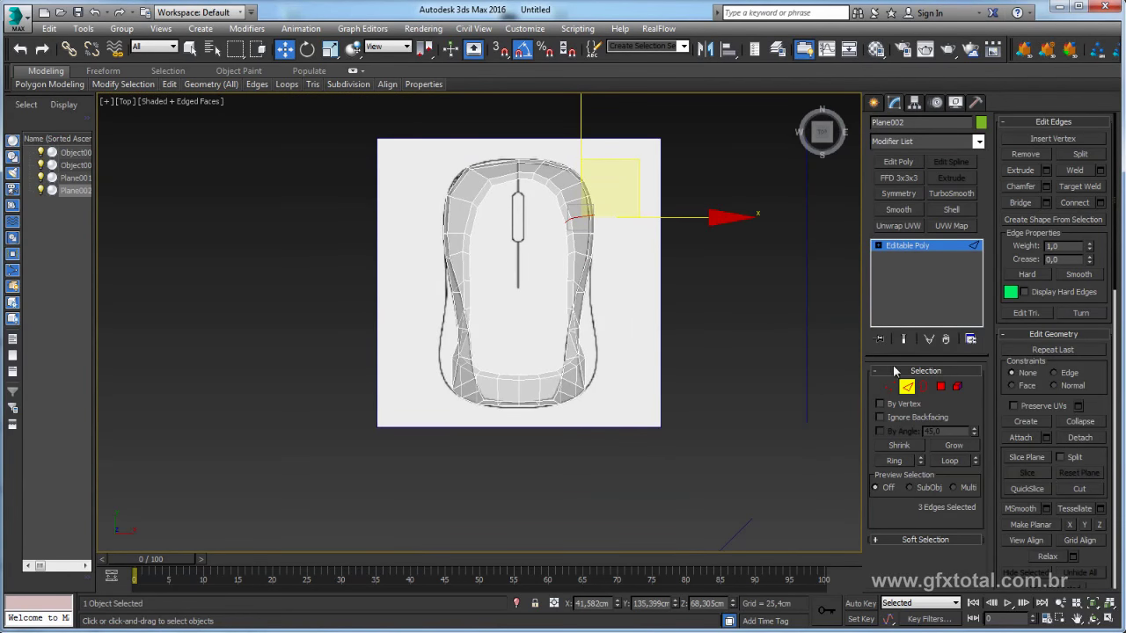
Select and delete the left half of the shell's polygons.
left_click(940, 387)
left_click_drag(512, 494, 512, 492)
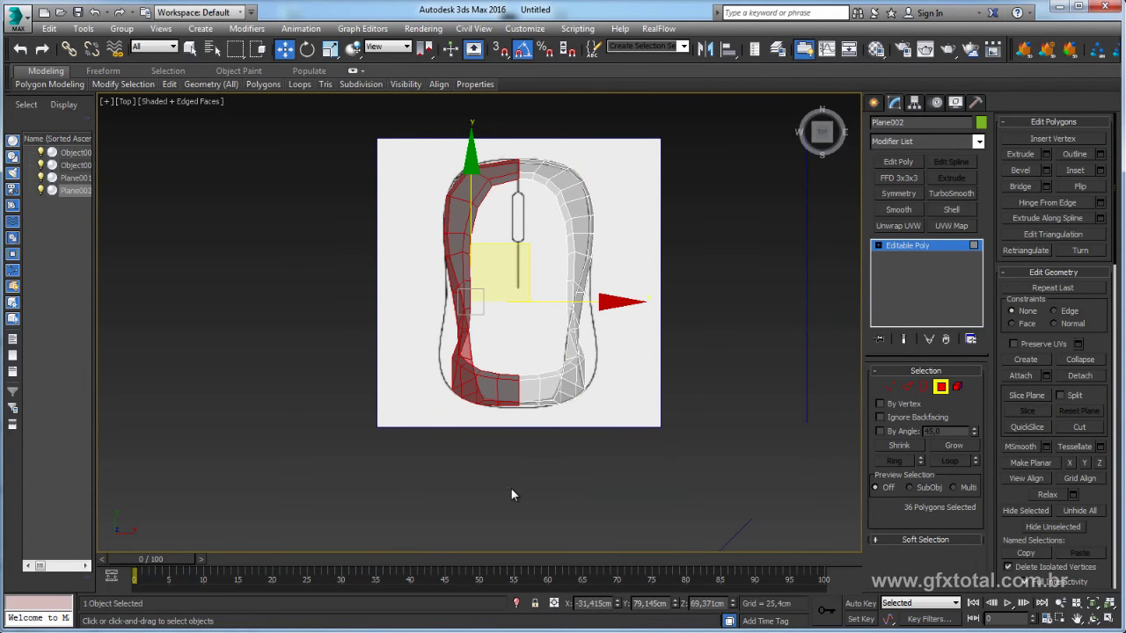
key("Delete")
key("p")
mouse_move(565, 392)
middle_mouse_down("alt")
mouse_move(578, 346)
mouse_move(490, 322)
mouse_move(563, 352)
mouse_move(528, 343)
middle_mouse_up("alt")
key("alt+x")
Add a Symmetry modifier on Z with Flip and collapse it to Editable Poly.
left_click(895, 195)
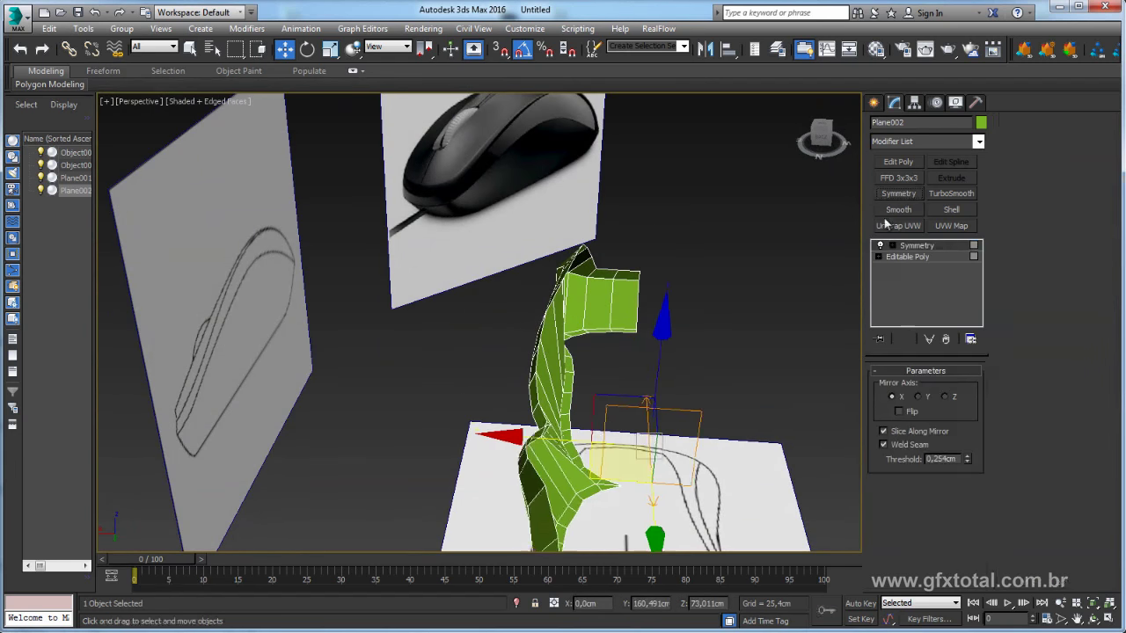
middle_click_drag(739, 264, 705, 281, "alt")
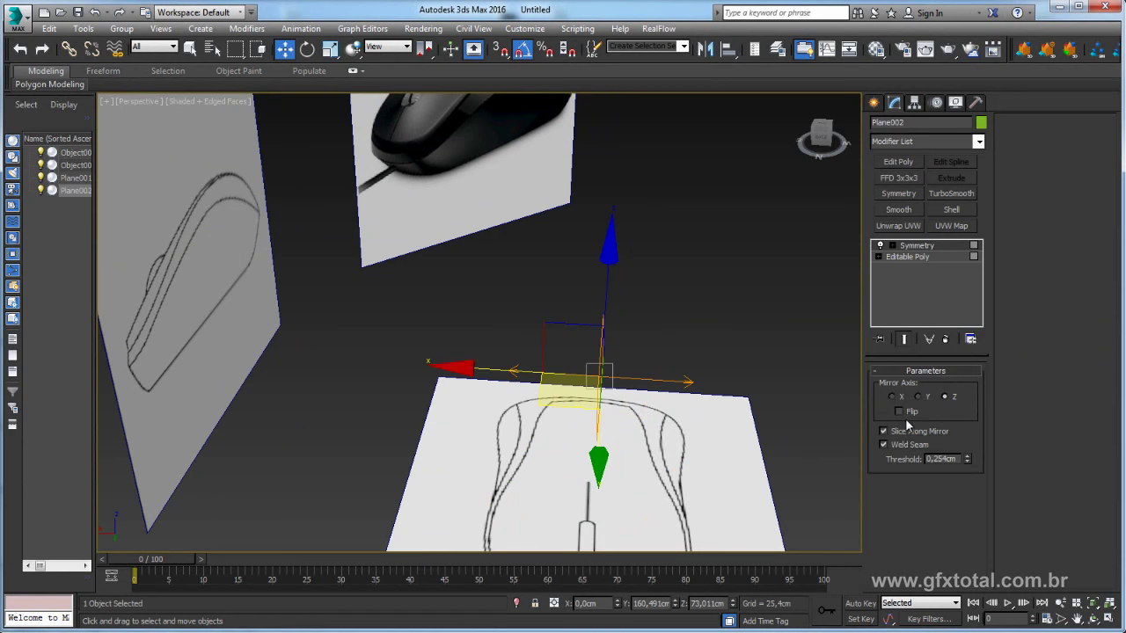
left_click(898, 411)
middle_click_drag(799, 417, 640, 289, "alt")
right_click(639, 289)
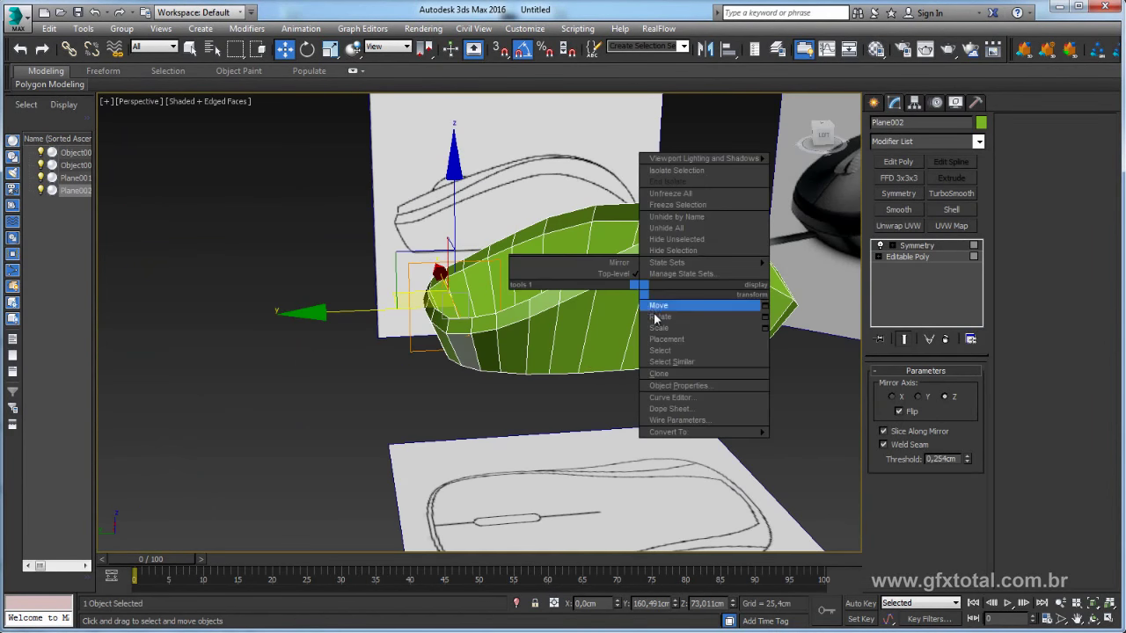
mouse_move(668, 432)
left_click(792, 440)
middle_click_drag(639, 411, 706, 368, "alt")
Isolate the shell and select the inner opening border as edges.
left_click(516, 604)
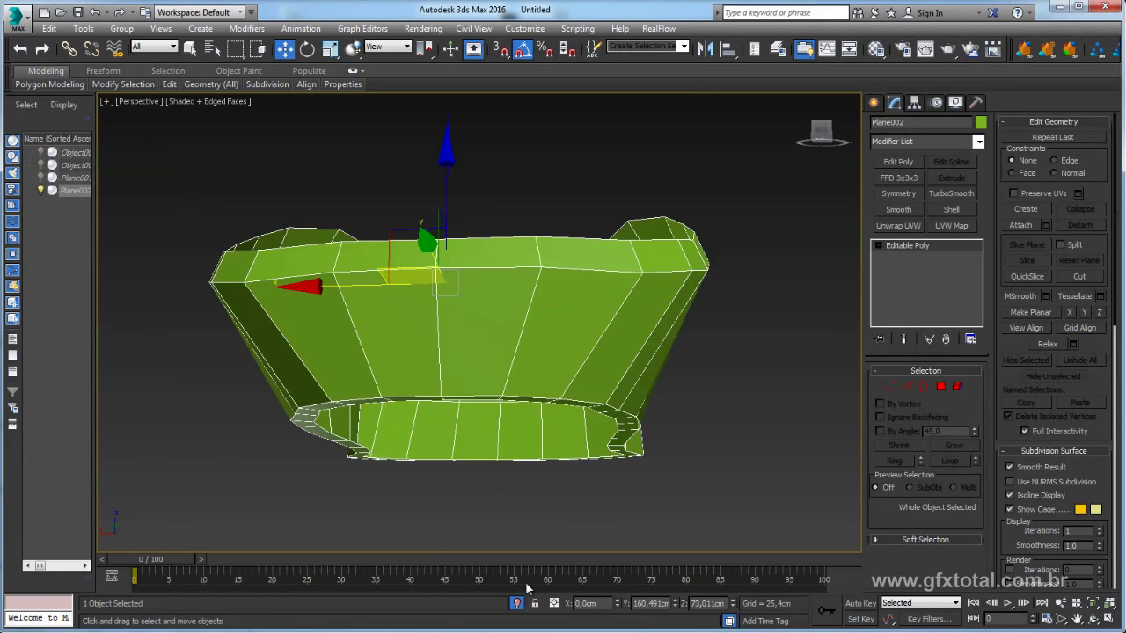
mouse_move(553, 455)
middle_mouse_down("alt")
mouse_move(547, 398)
mouse_move(567, 363)
middle_mouse_up("alt")
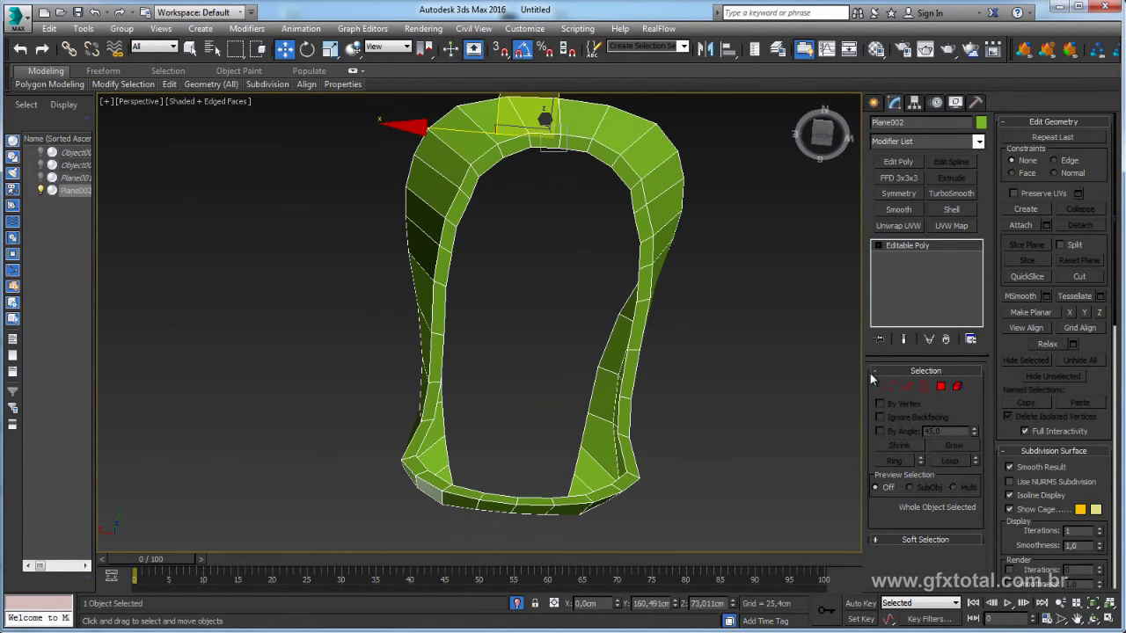
left_click(924, 387)
left_click(632, 347)
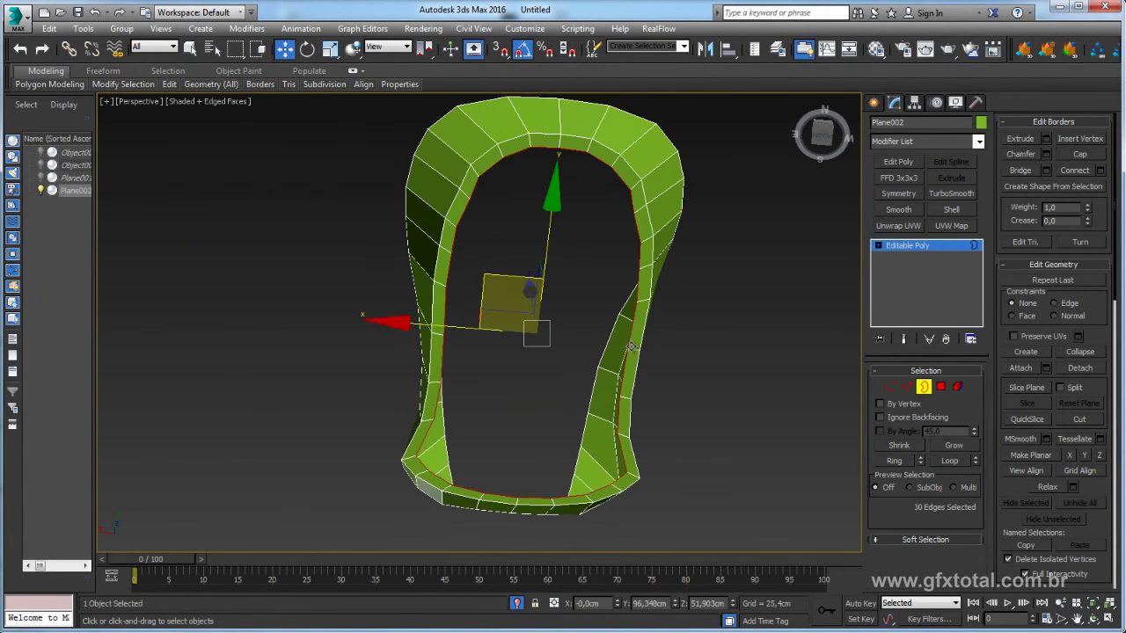
left_click(907, 387)
Deselect the top-arch edges and the edges along the bottom curve.
middle_click_drag(628, 221, 531, 209, "alt")
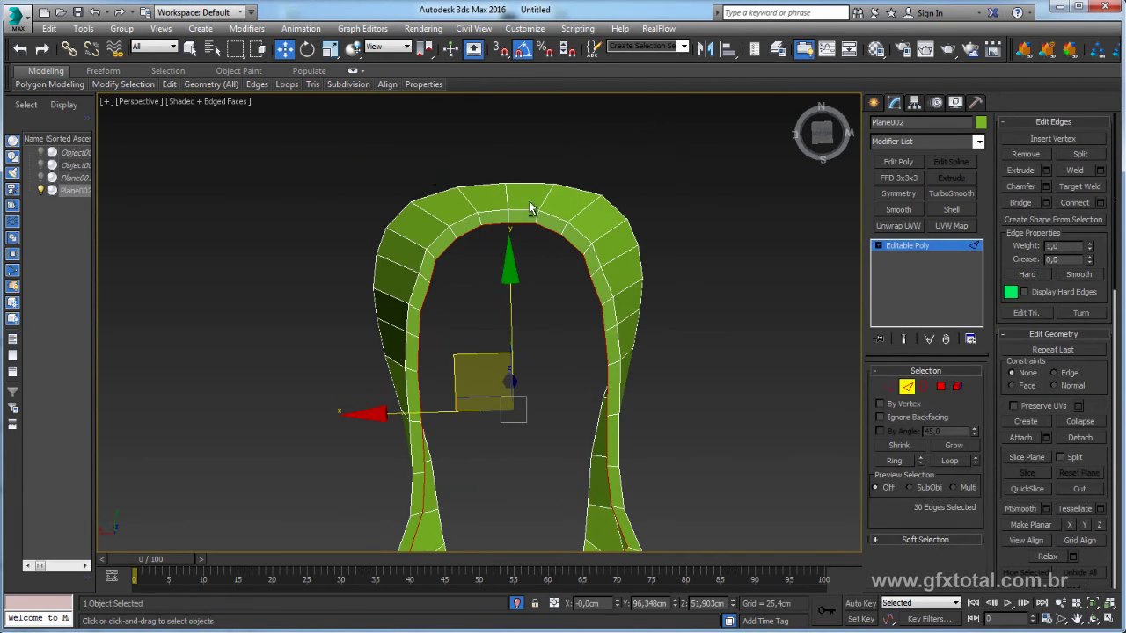
left_click(507, 225, "alt")
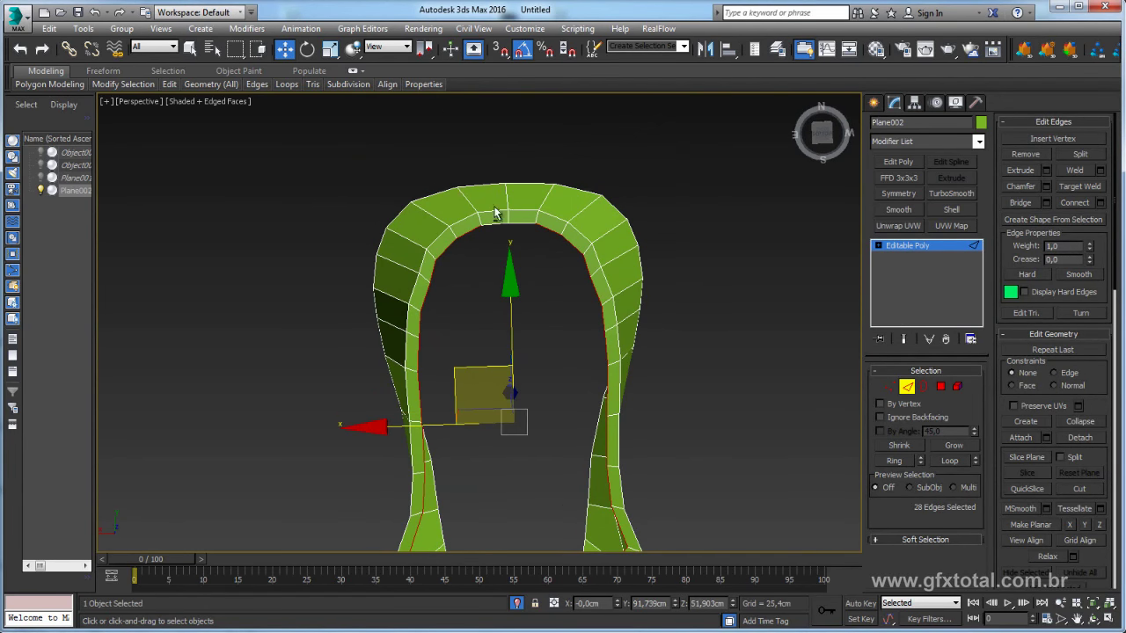
left_click_drag(558, 232, 558, 233, "alt")
mouse_move(437, 185)
left_mouse_down("alt")
mouse_move(522, 252)
mouse_move(573, 259)
left_mouse_up("alt")
middle_click_drag(573, 259, 639, 218, "alt")
mouse_move(594, 341)
middle_mouse_down("alt")
mouse_move(548, 387)
mouse_move(541, 420)
mouse_move(537, 403)
middle_mouse_up("alt")
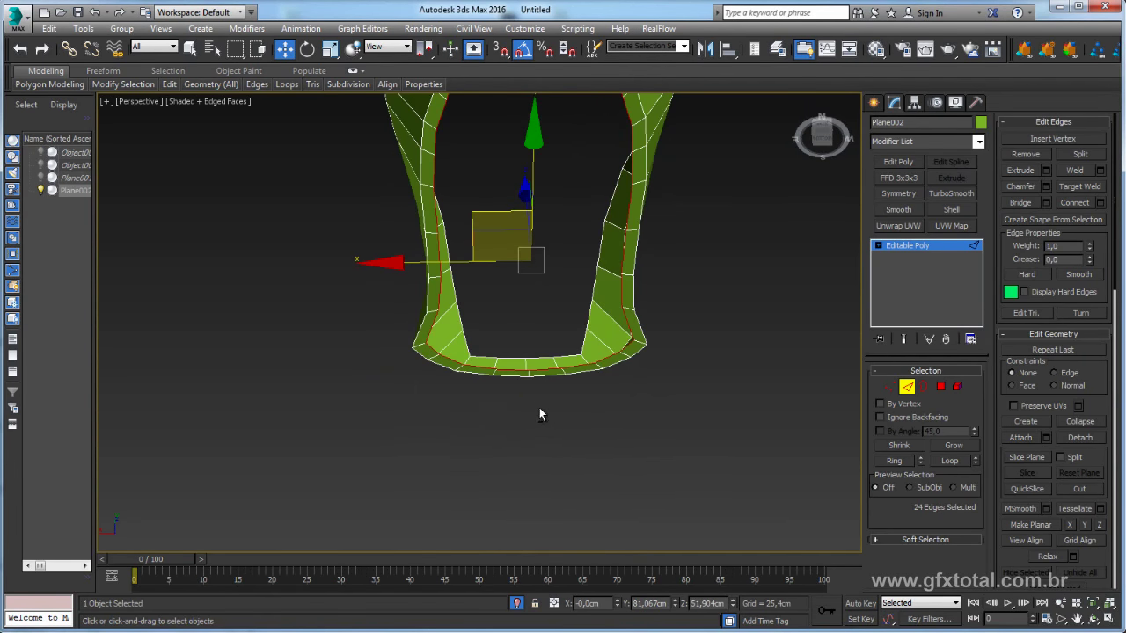
left_click_drag(525, 365, 526, 415, "alt")
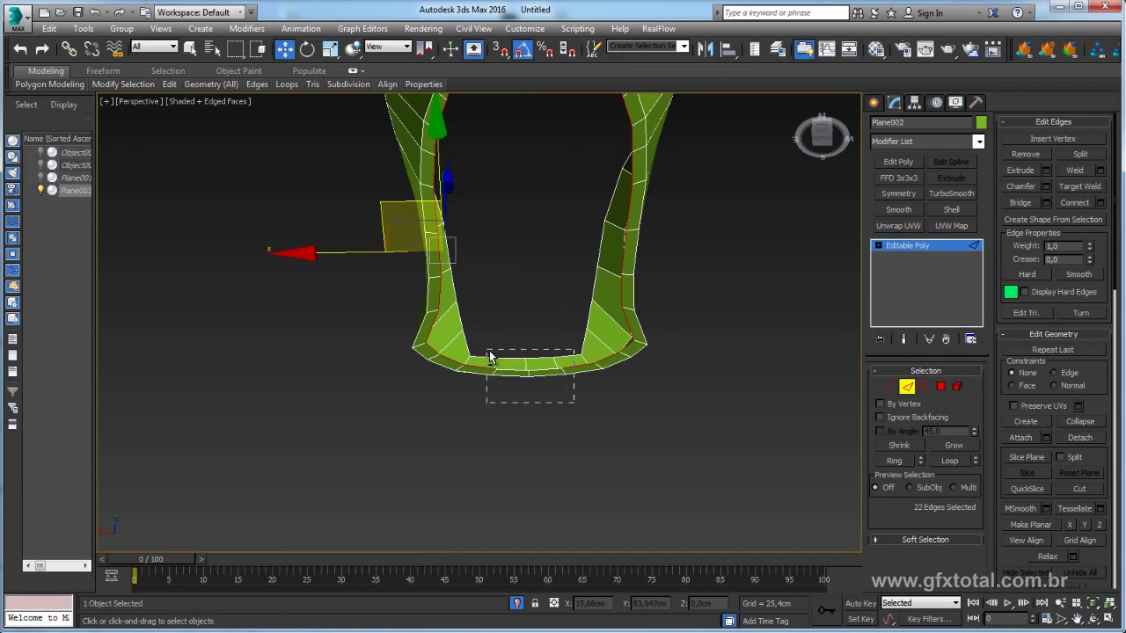
left_click_drag(490, 358, 458, 362, "alt")
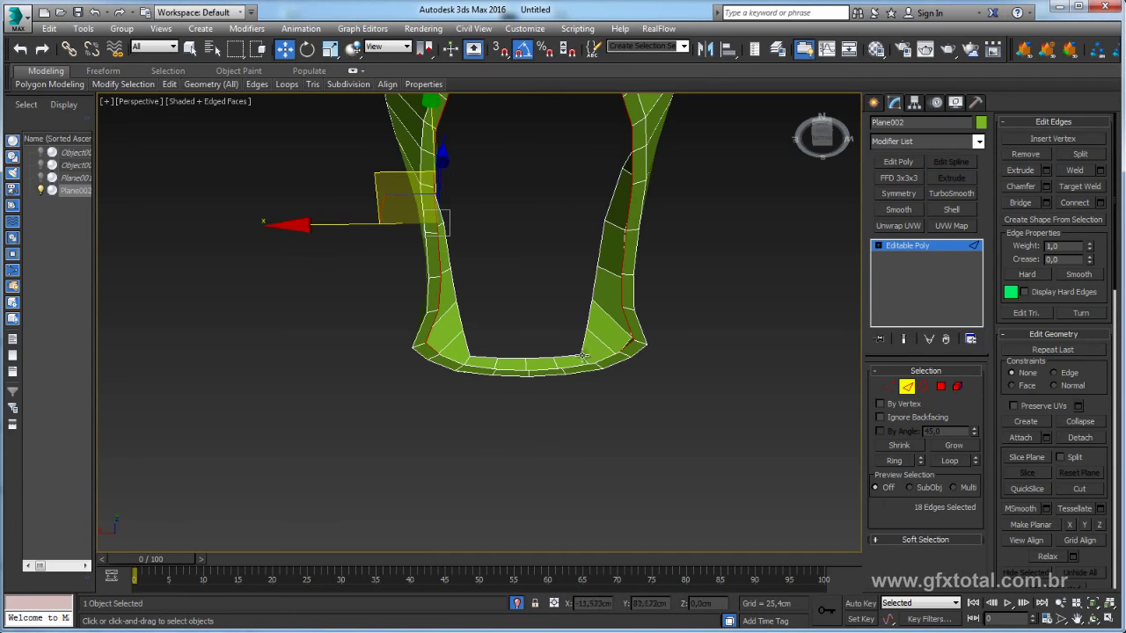
Inspect the U-shaped selection and deselect the remaining stray edges near the arch and bend.
mouse_move(582, 355)
middle_mouse_down("alt")
mouse_move(604, 327)
mouse_move(555, 276)
middle_mouse_up("alt")
scroll(581, 334, "up", 3)
scroll(609, 361, "up", 3)
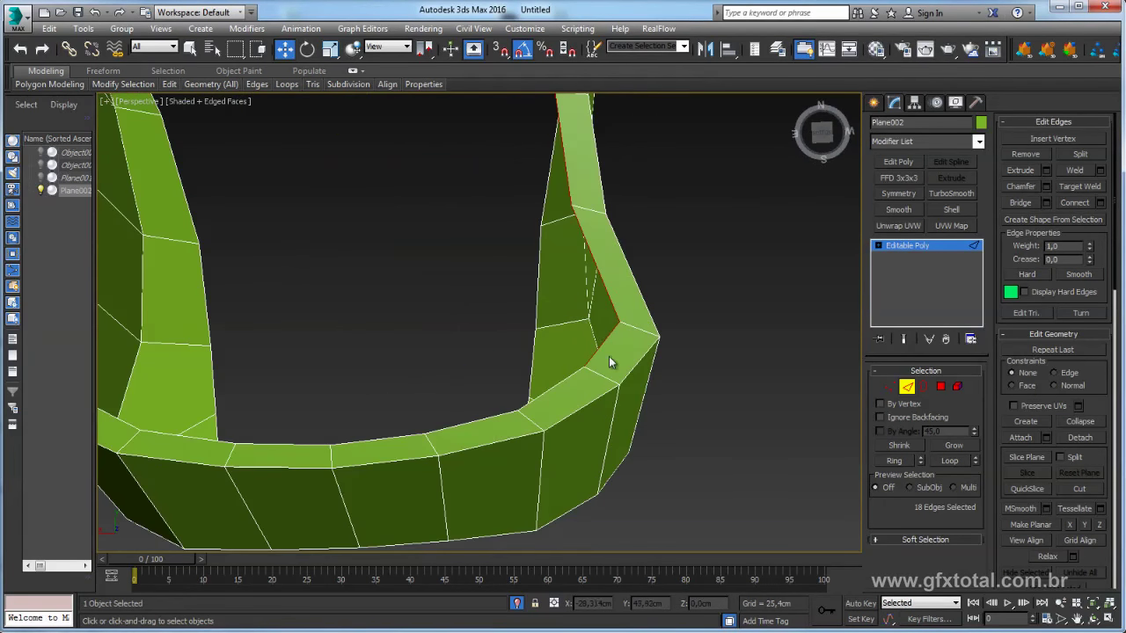
scroll(607, 354, "down", 2)
scroll(614, 359, "down", 4)
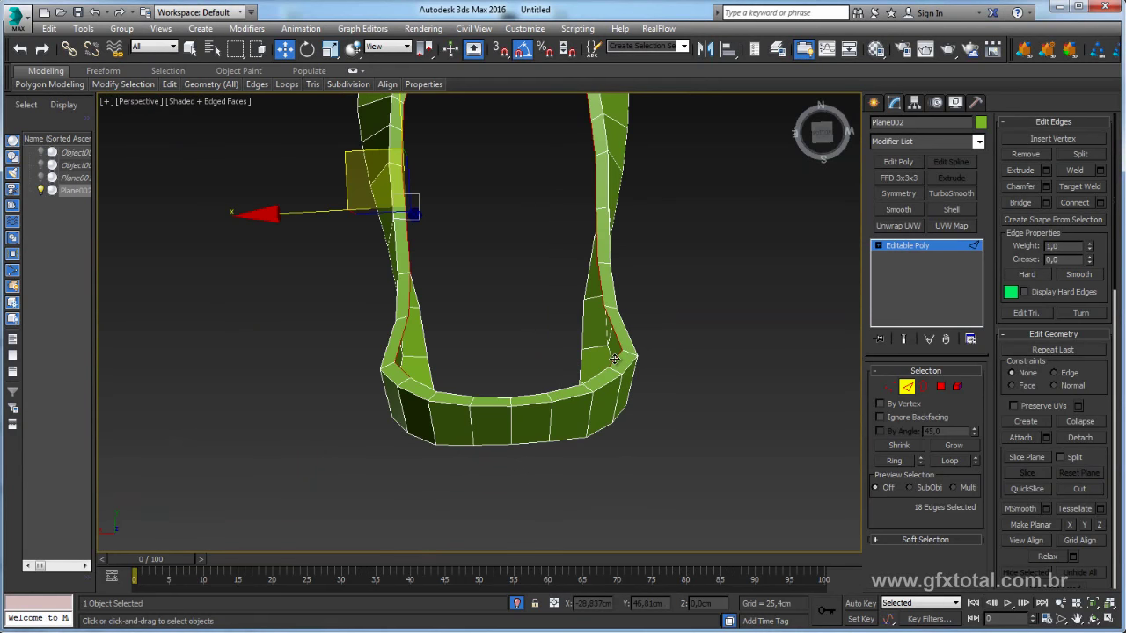
mouse_move(613, 359)
middle_mouse_down("alt")
mouse_move(604, 395)
mouse_move(584, 308)
middle_mouse_up("alt")
scroll(586, 295, "up", 2)
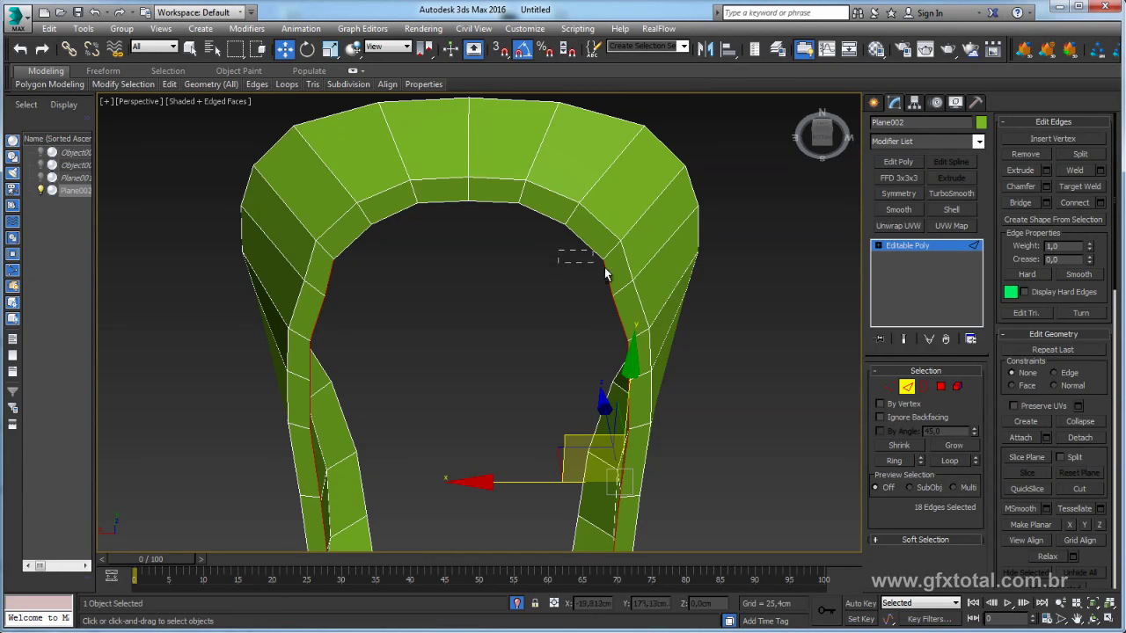
left_click_drag(628, 282, 629, 283, "alt")
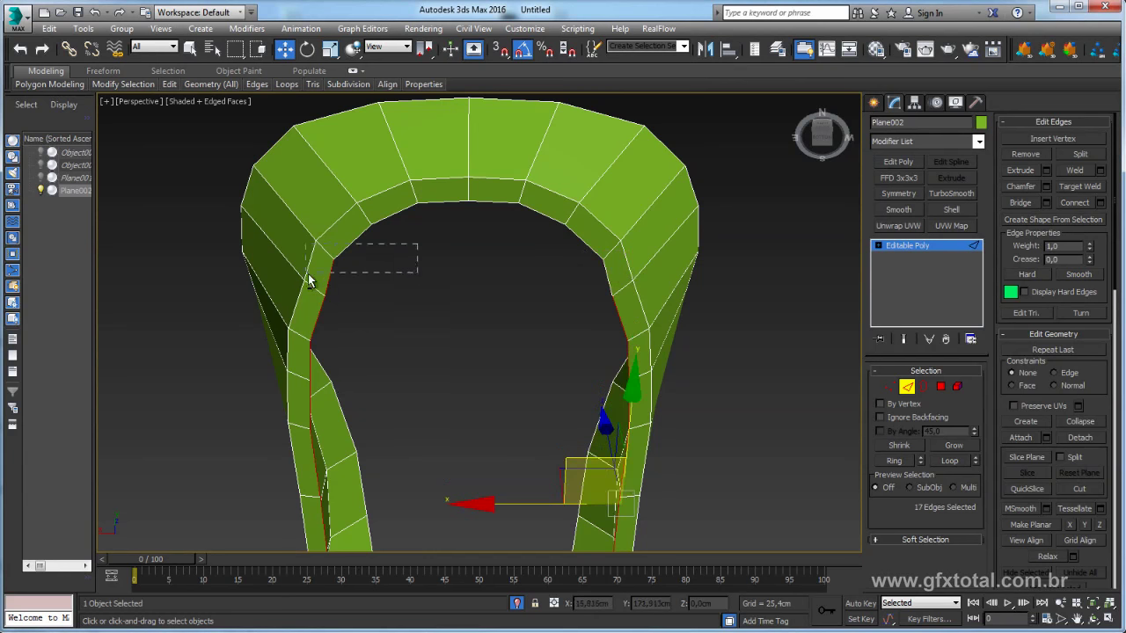
middle_click_drag(409, 293, 406, 270)
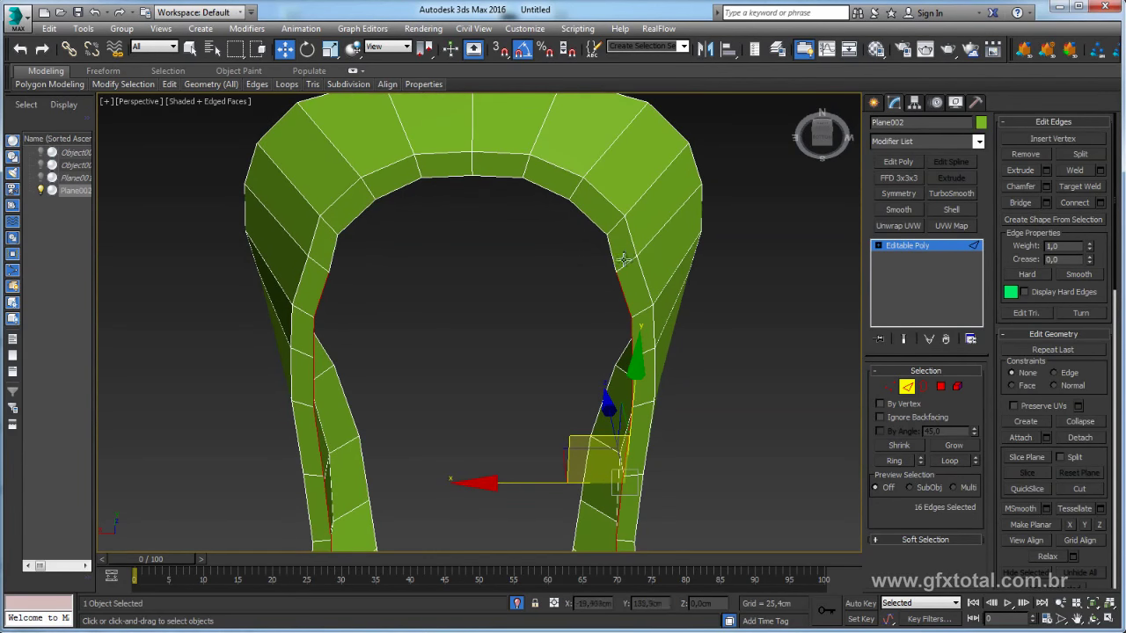
middle_click_drag(623, 260, 545, 338, "alt")
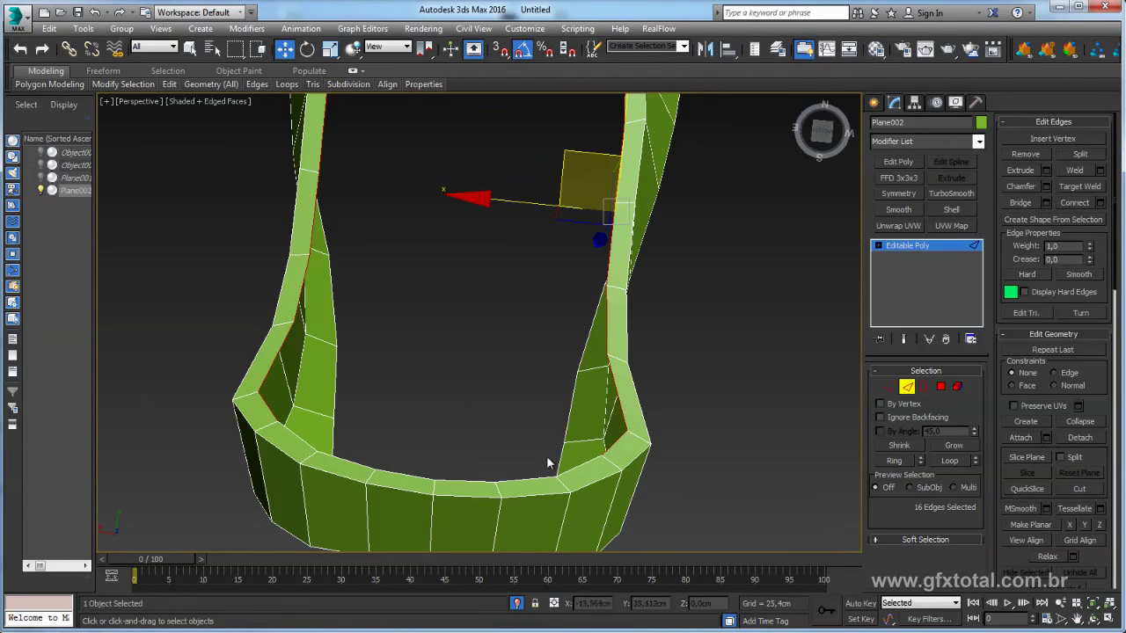
mouse_move(547, 463)
middle_mouse_down("alt")
mouse_move(528, 407)
mouse_move(603, 452)
middle_mouse_up("alt")
left_click(439, 431, "alt")
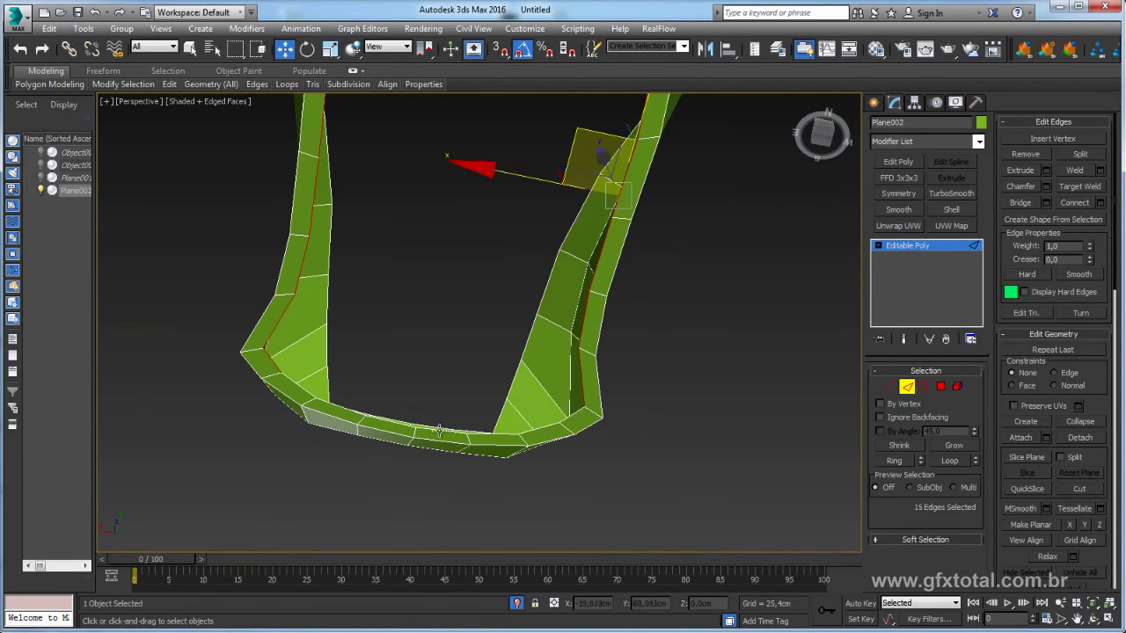
Bridge the two edge arms with new faces and select an edge ring across the strip.
left_click(1022, 203)
mouse_move(575, 238)
middle_mouse_down("alt")
mouse_move(563, 211)
mouse_move(541, 244)
middle_mouse_up("alt")
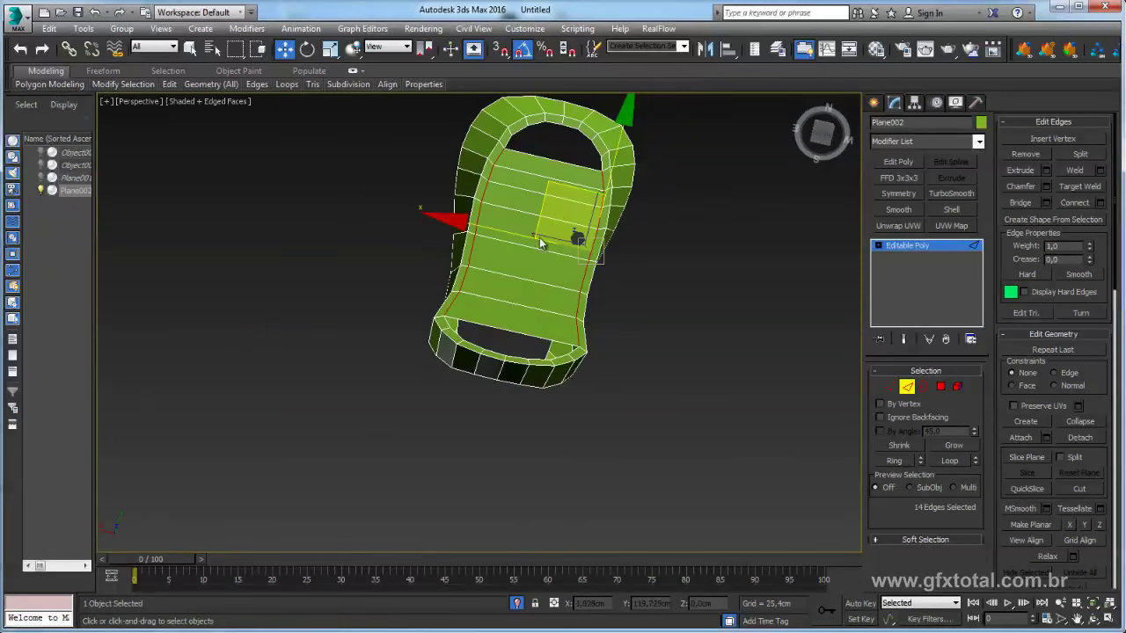
left_click(513, 334)
left_click(525, 306, "shift")
mouse_move(525, 306)
middle_mouse_down("alt")
mouse_move(668, 274)
mouse_move(596, 221)
middle_mouse_up("alt")
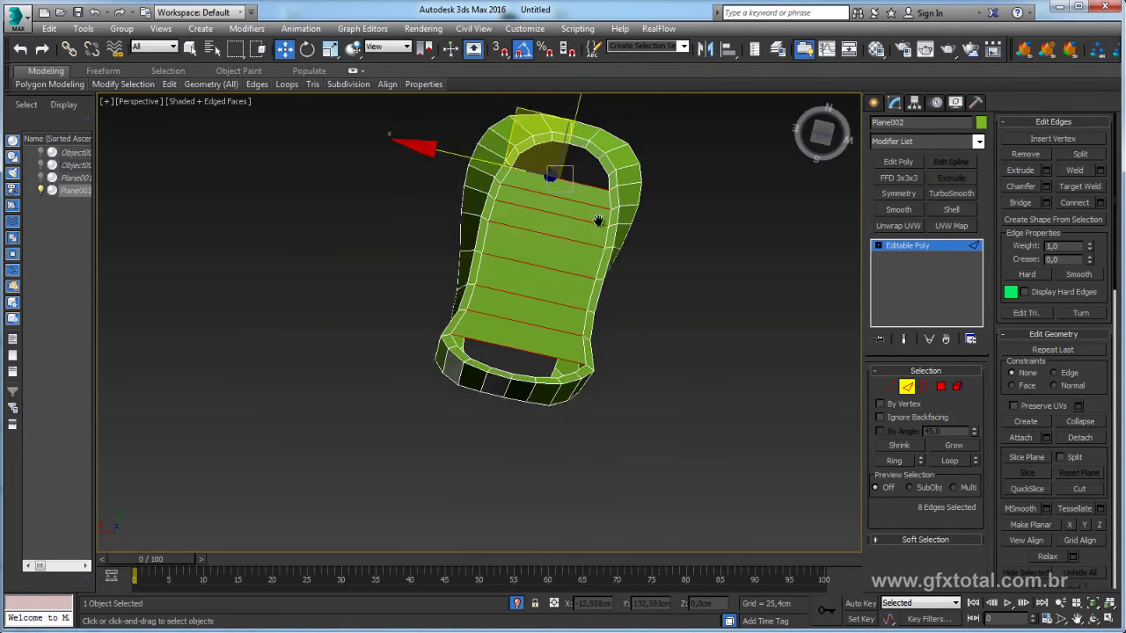
Connect the ring edges with 5 segments, adding five lengthwise edge loops.
left_click(1101, 203)
mouse_move(616, 282)
middle_mouse_down("alt")
mouse_move(666, 251)
mouse_move(556, 194)
middle_mouse_up("alt")
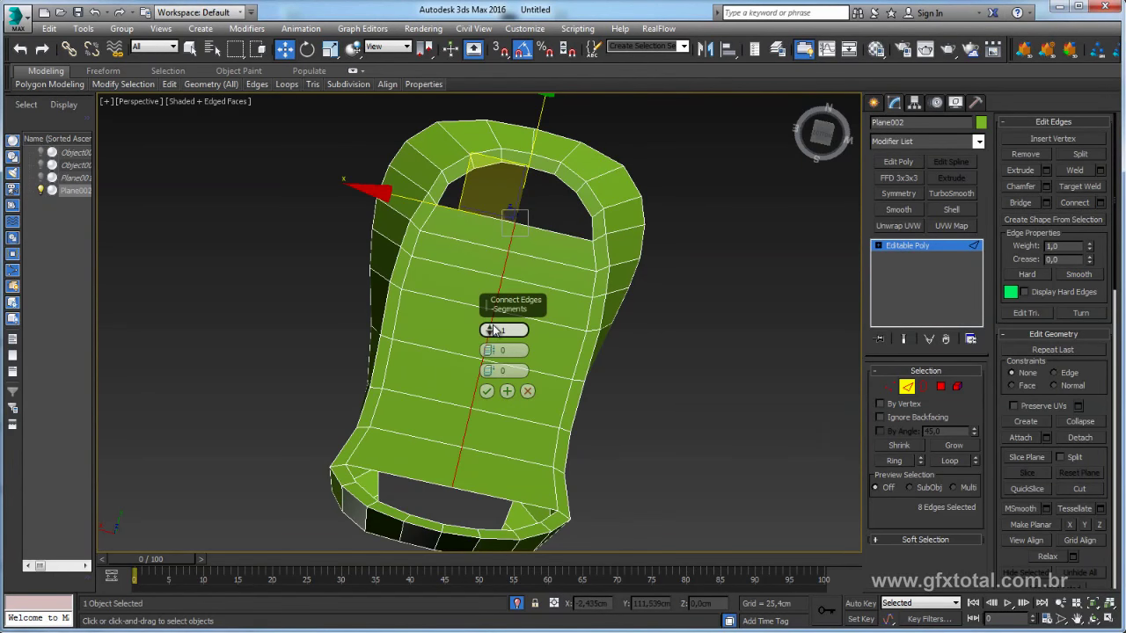
left_click_drag(490, 329, 493, 331)
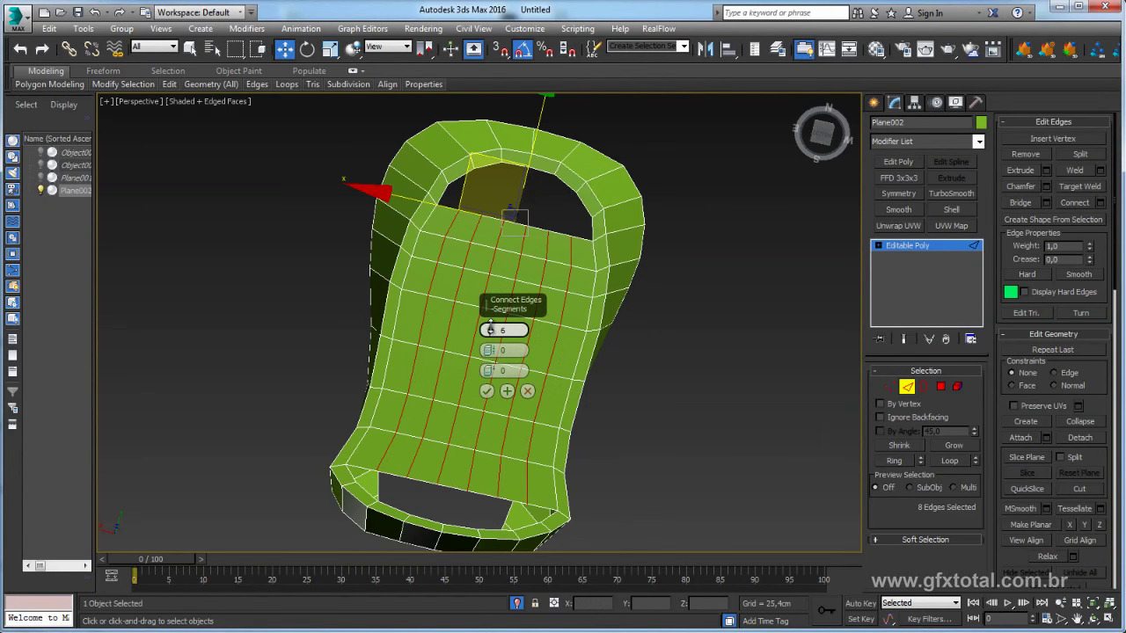
mouse_move(492, 330)
middle_mouse_down("alt")
mouse_move(578, 251)
mouse_move(567, 264)
middle_mouse_up("alt")
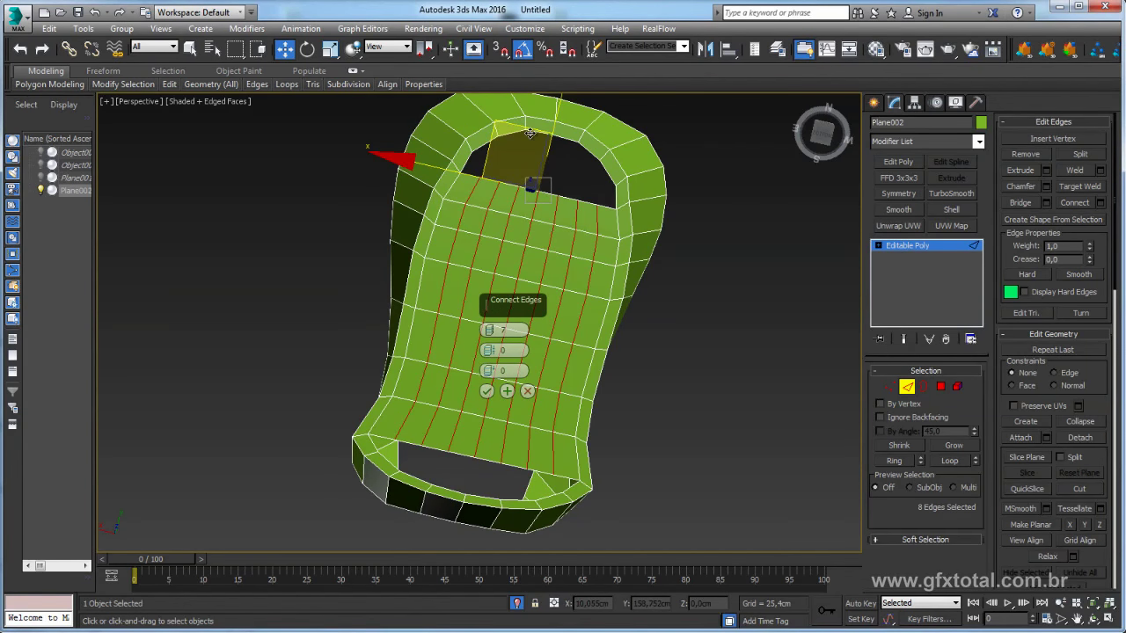
middle_click_drag(515, 277, 498, 331, "alt")
left_click_drag(490, 335, 490, 352)
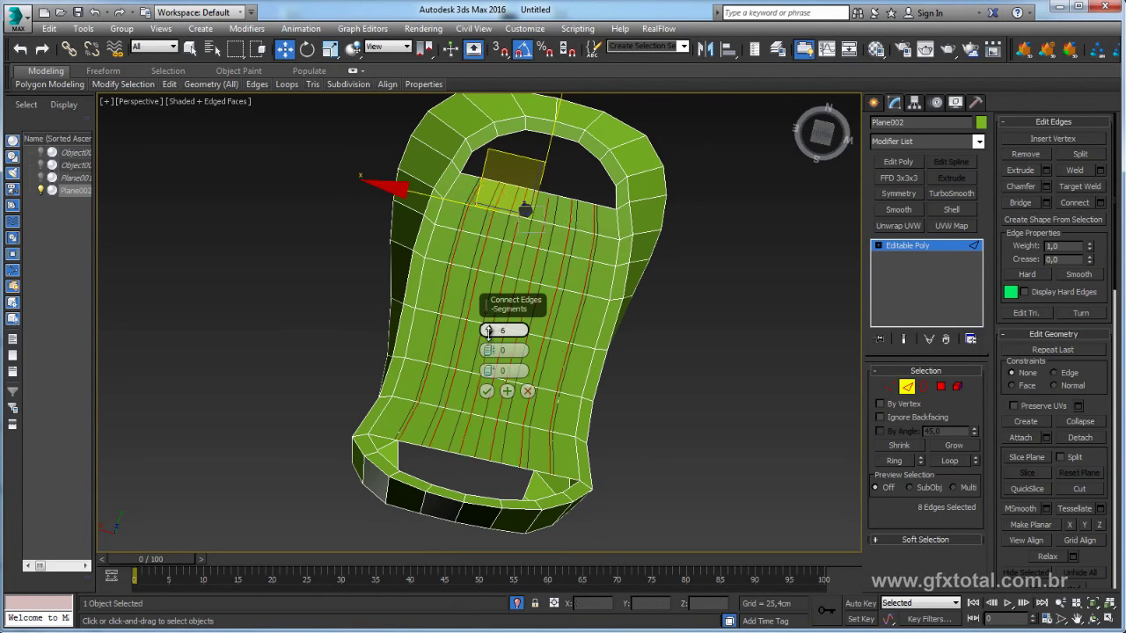
middle_click_drag(490, 352, 466, 235, "alt")
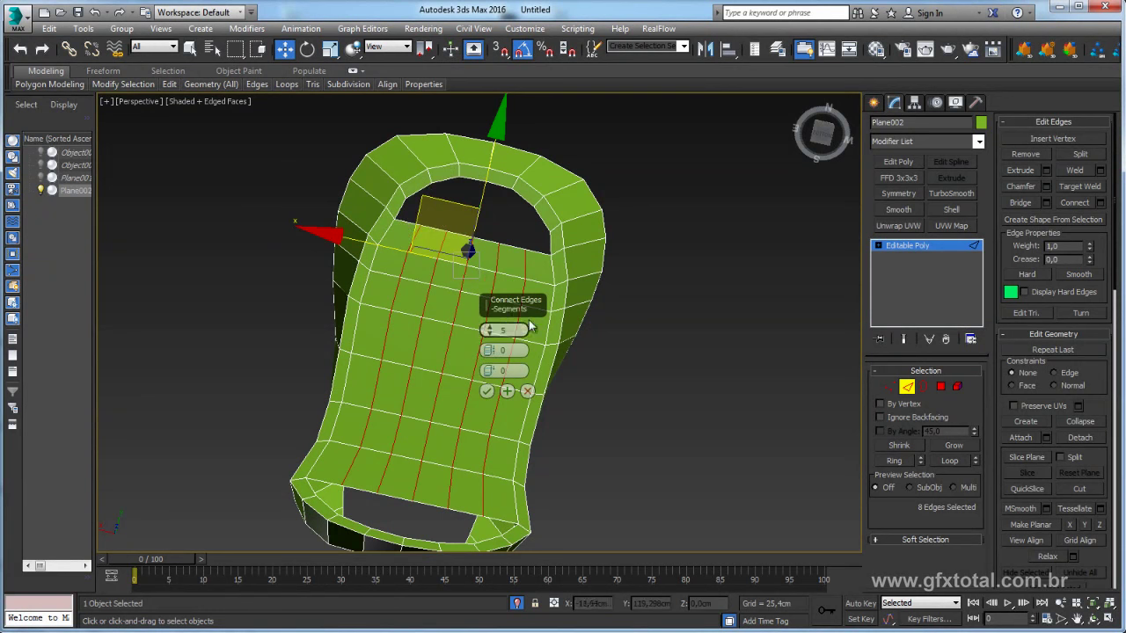
left_click(487, 393)
scroll(604, 327, "up", 3)
Select the front hole's border edges, leaving out its left and right corner edges.
mouse_move(603, 326)
middle_mouse_down("alt")
mouse_move(623, 291)
mouse_move(694, 359)
middle_mouse_up("alt")
left_click(923, 388)
left_click(656, 280)
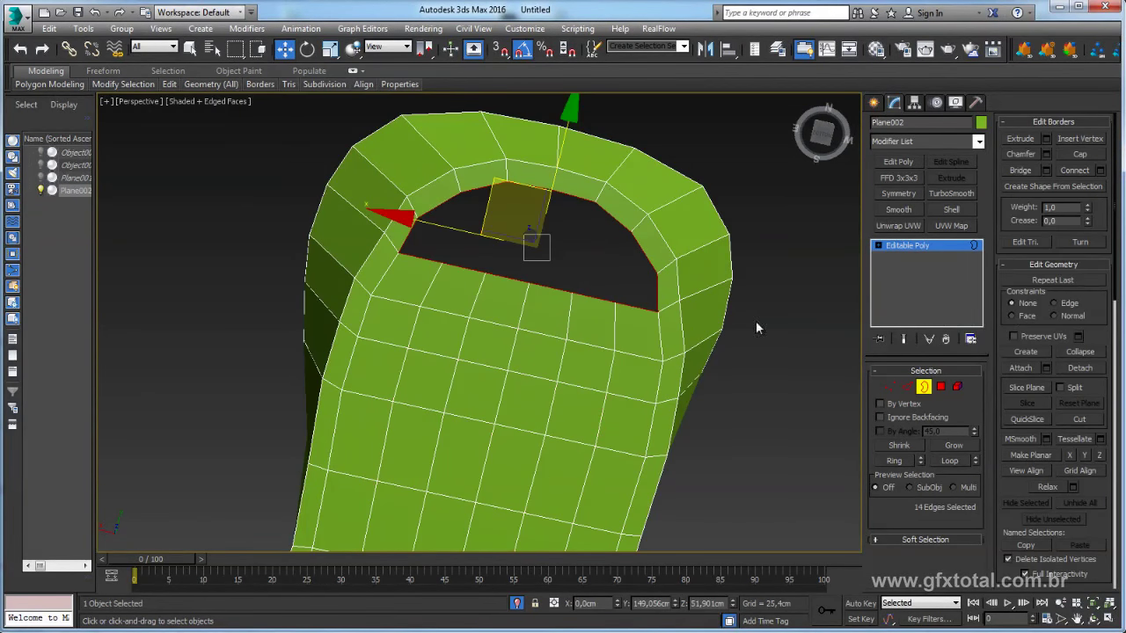
left_click(908, 387)
left_click(648, 300, "alt")
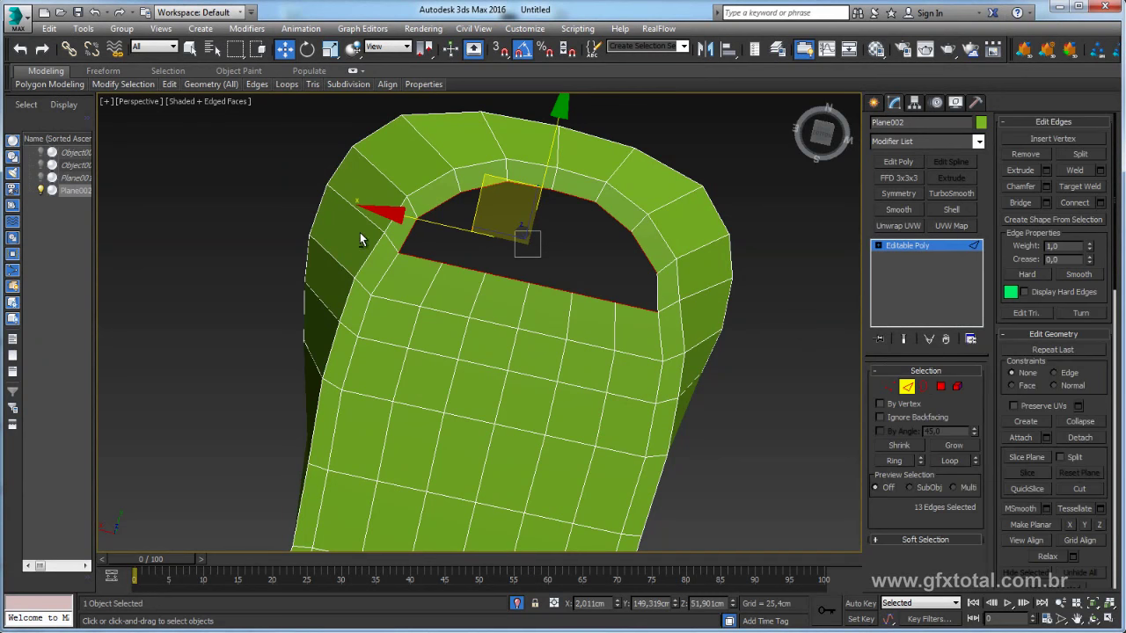
left_click(425, 246, "alt")
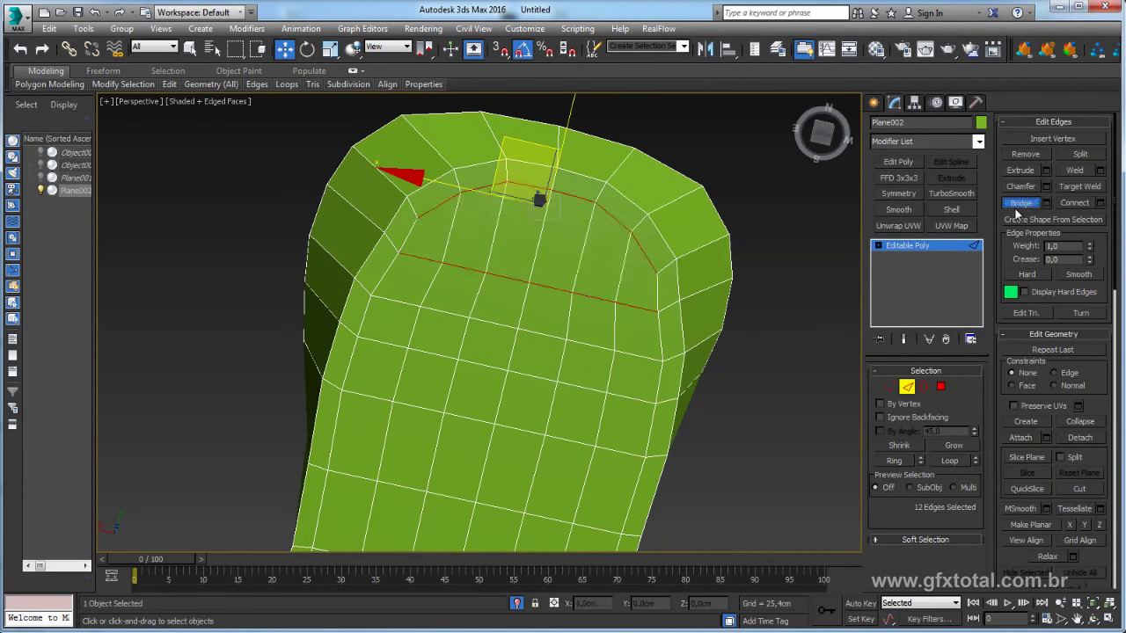
Select the opposite end hole's border edges minus a corner edge, and bridge them closed.
middle_click_drag(755, 351, 714, 270, "alt")
left_click(922, 387)
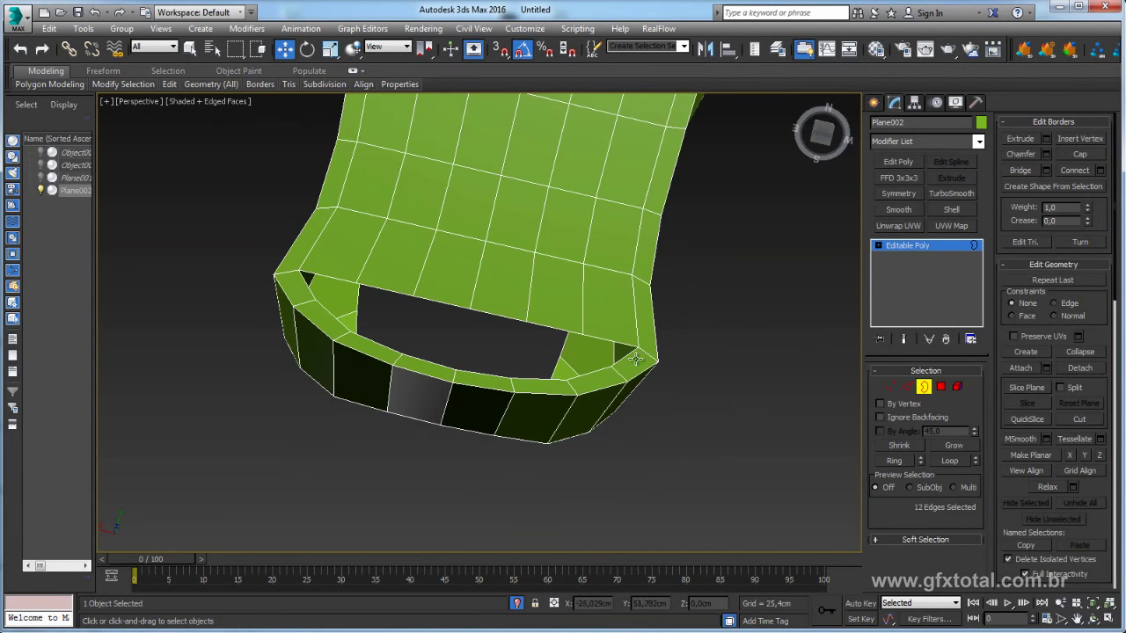
left_click(618, 345)
left_click(908, 388)
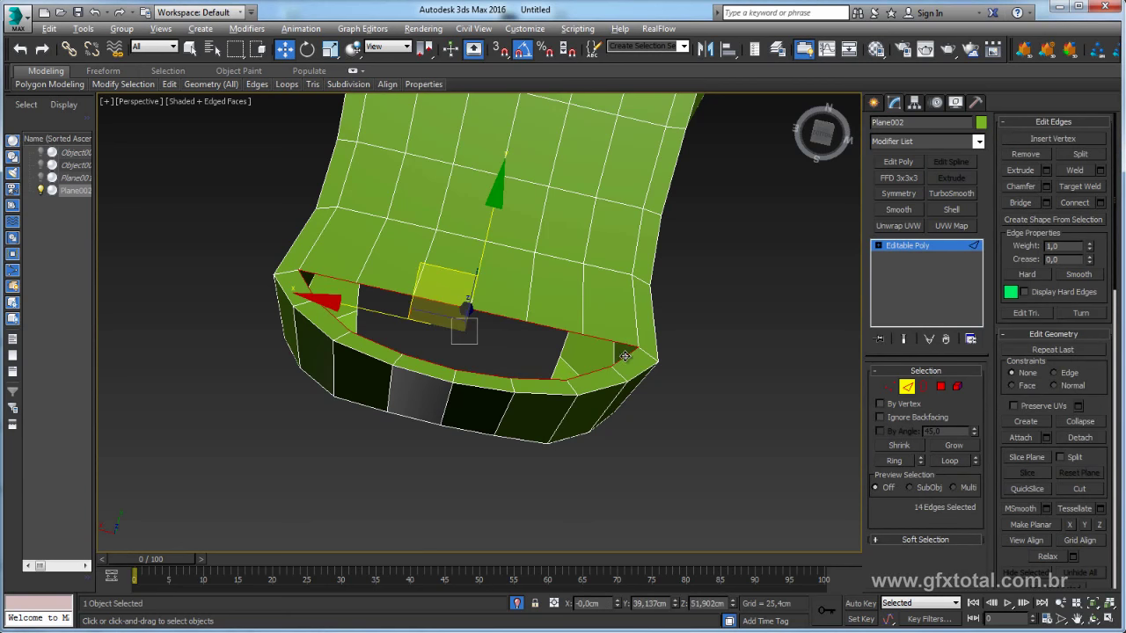
left_click(307, 280, "alt")
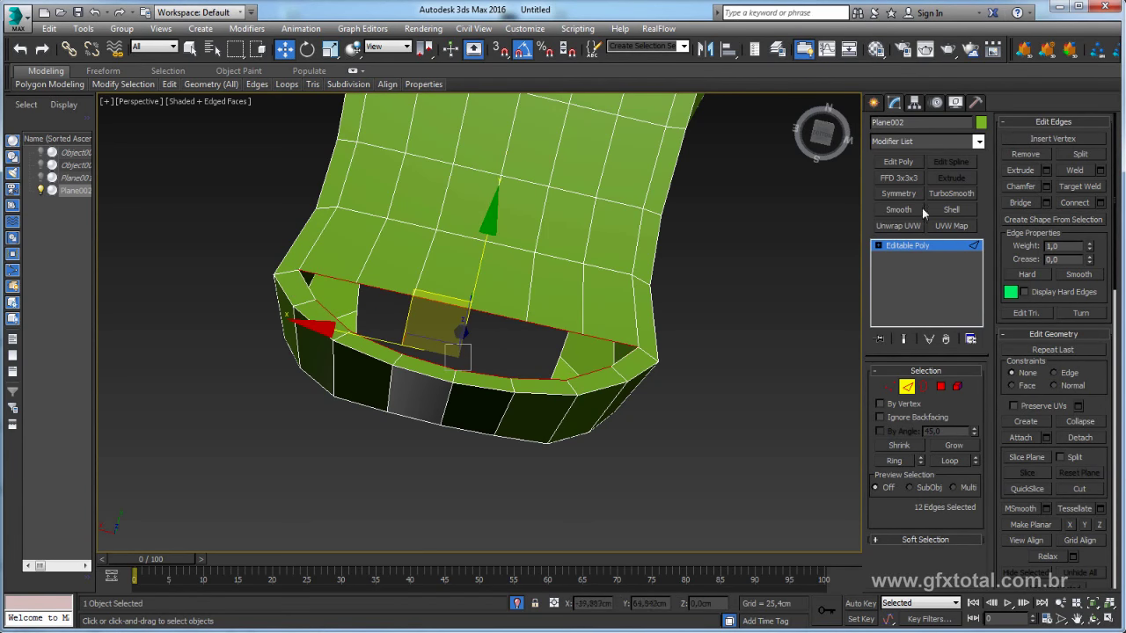
left_click(1020, 202)
mouse_move(762, 264)
middle_mouse_down("alt")
mouse_move(762, 314)
mouse_move(680, 312)
middle_mouse_up("alt")
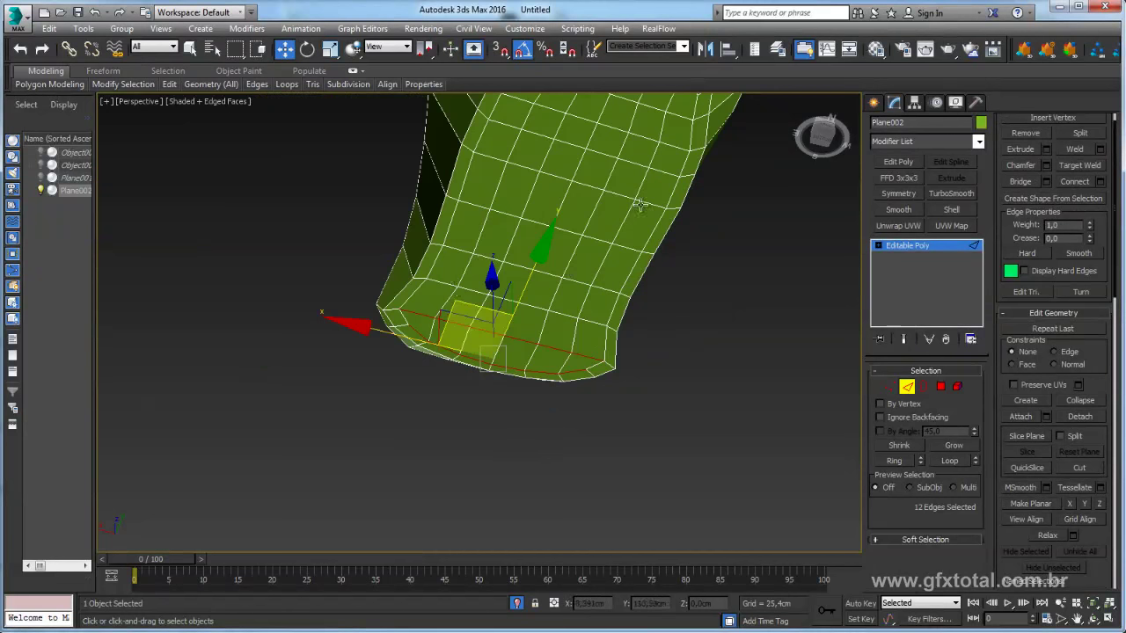
mouse_move(640, 204)
middle_mouse_down("alt")
mouse_move(650, 374)
mouse_move(709, 260)
mouse_move(765, 293)
mouse_move(814, 296)
mouse_move(616, 271)
mouse_move(623, 297)
mouse_move(592, 297)
mouse_move(595, 475)
mouse_move(616, 472)
mouse_move(461, 483)
mouse_move(535, 437)
middle_mouse_up("alt")
scroll(592, 465, "up", 5)
scroll(596, 455, "down", 5)
scroll(535, 436, "up", 2)
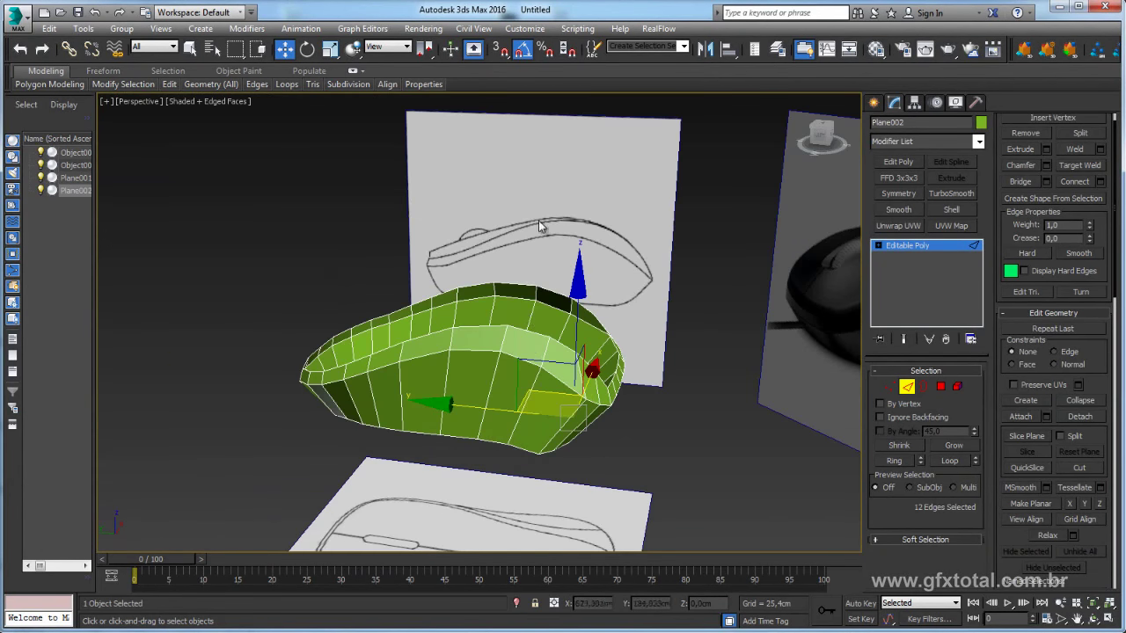
mouse_move(540, 227)
middle_mouse_down("alt")
mouse_move(545, 243)
mouse_move(579, 243)
mouse_move(483, 260)
middle_mouse_up("alt")
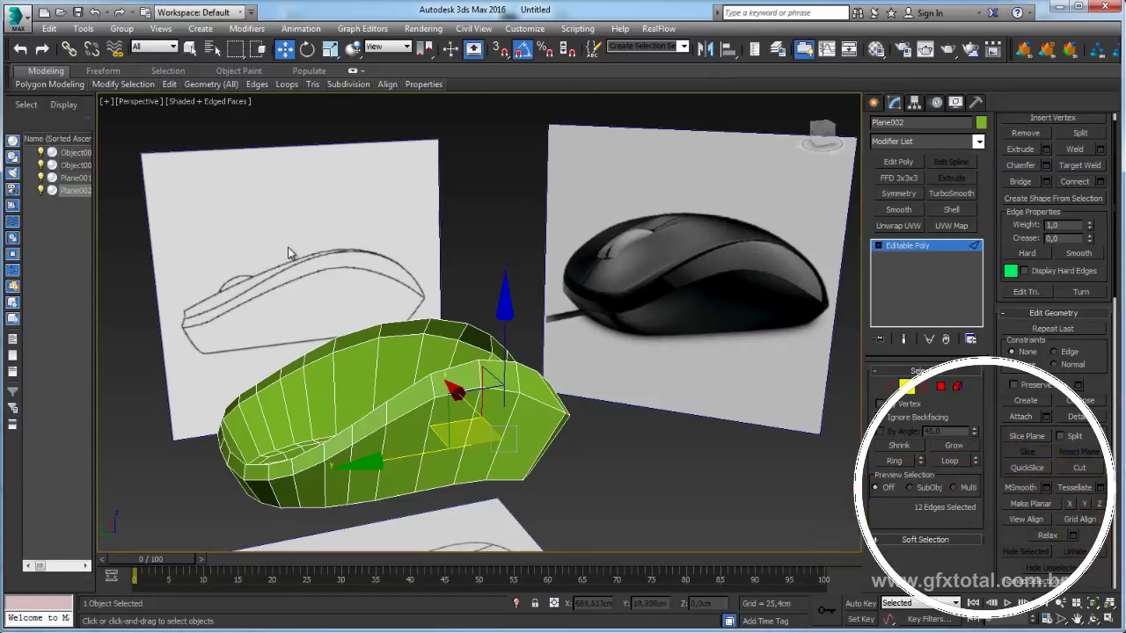
middle_click_drag(287, 247, 339, 257)
scroll(338, 257, "up", 2)
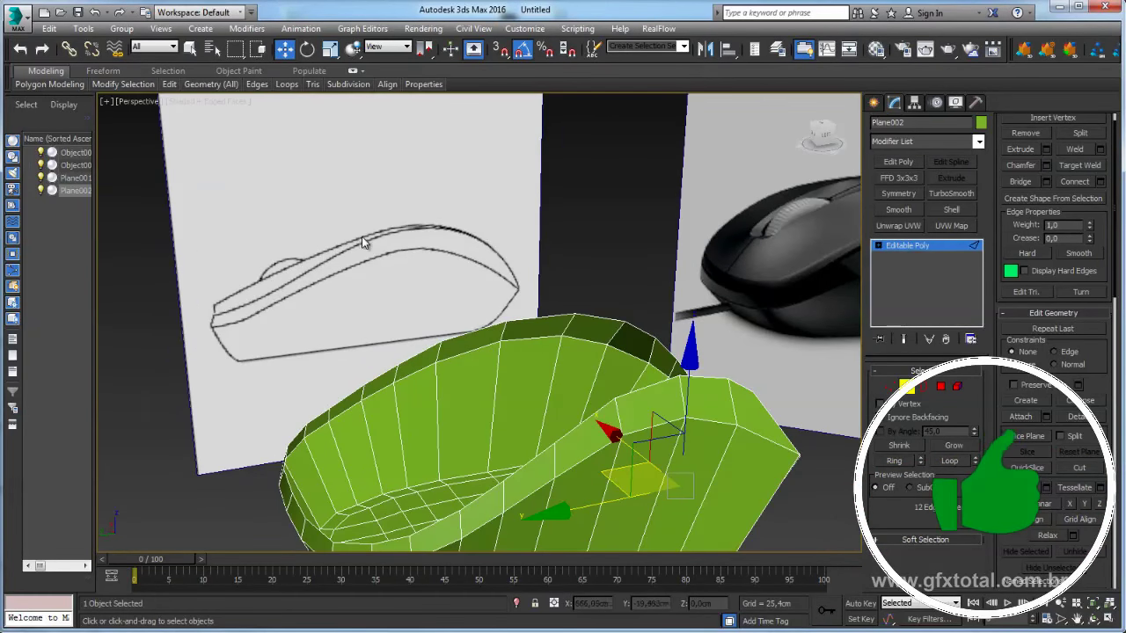